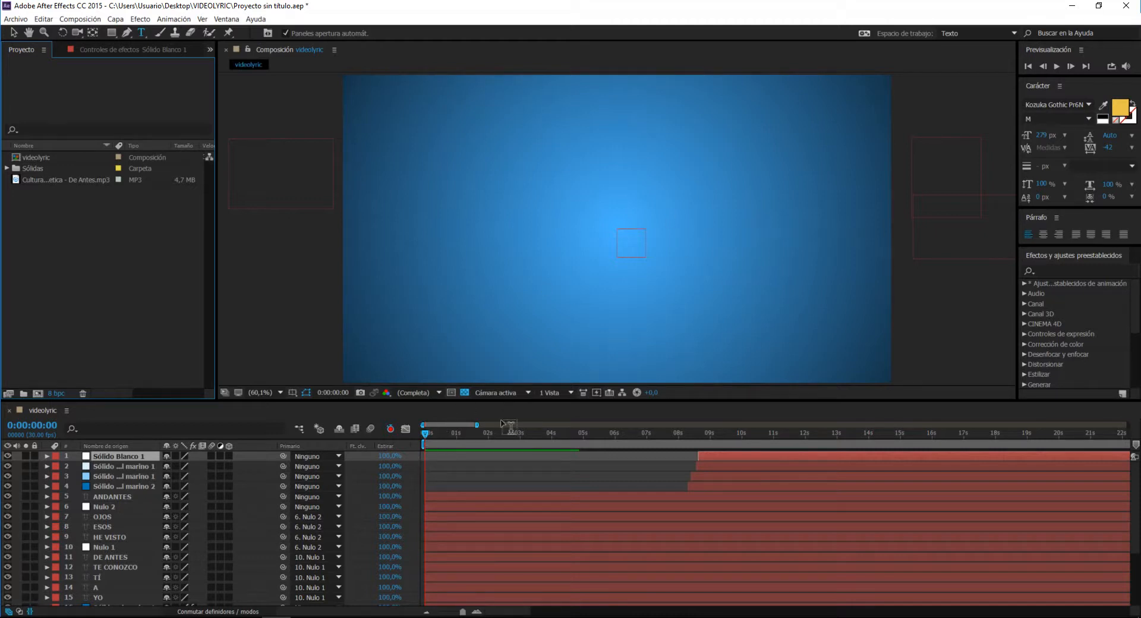
Step: Preview the videolyric composition from its first frame
left_click(458, 433)
key("Home")
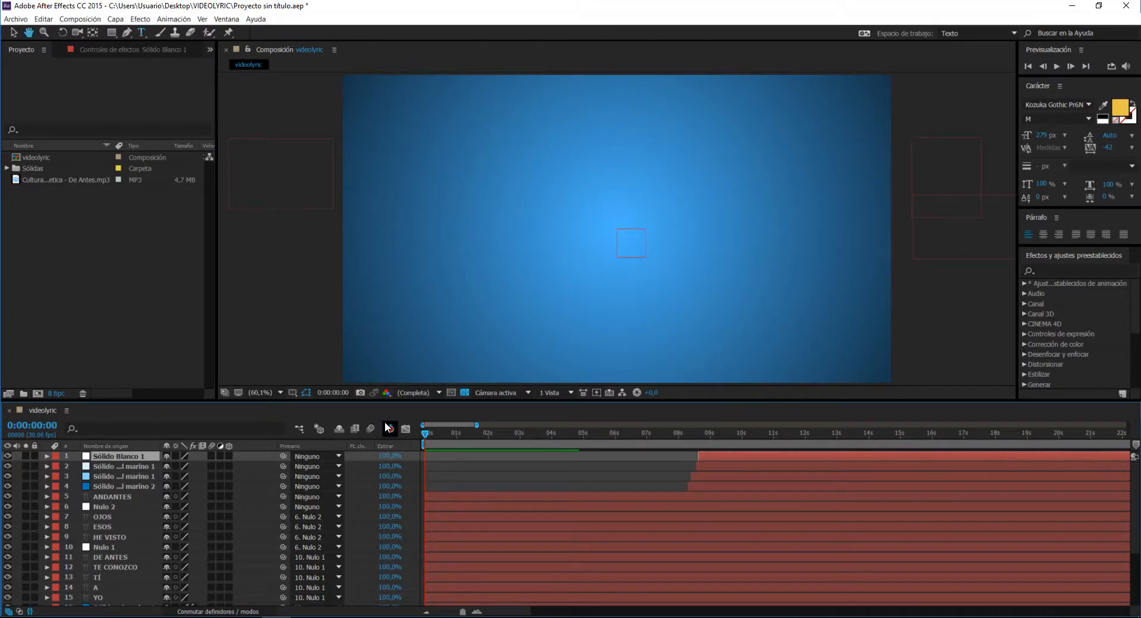
key("space")
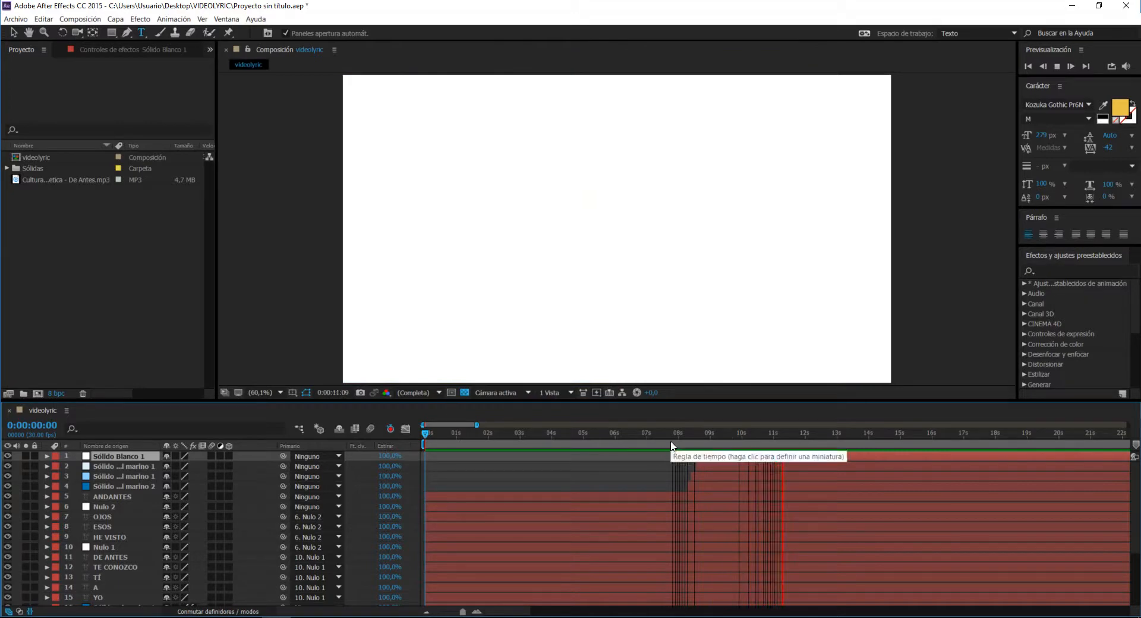
Step: Delete the four transition solids stacked above the ANDANTES text layer
left_click_drag(670, 443, 711, 461)
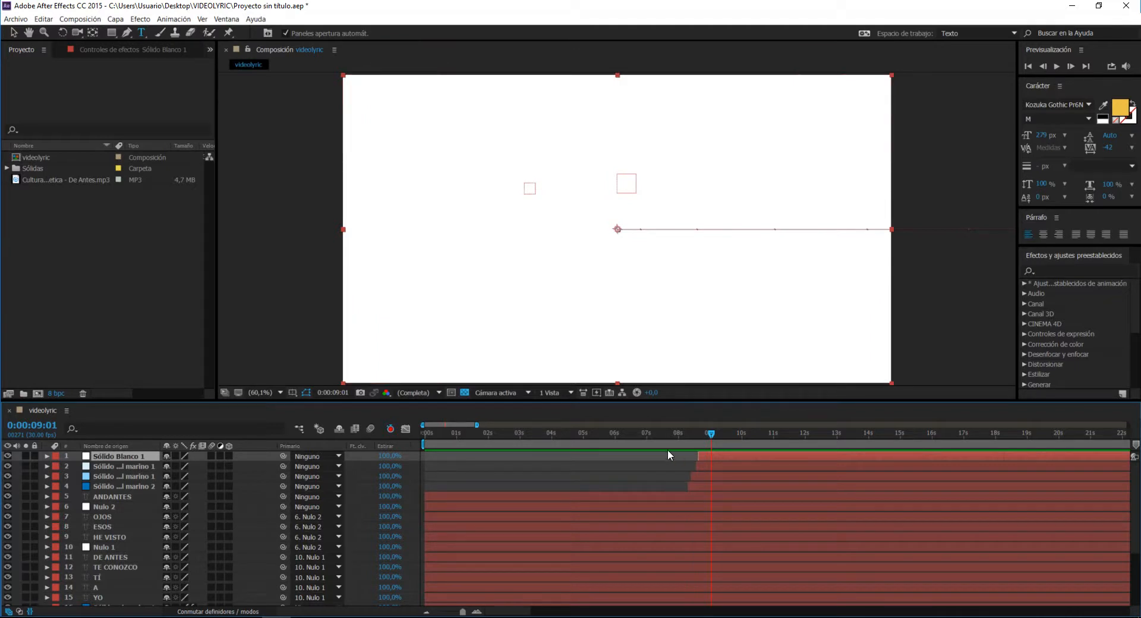
left_click(699, 489, "shift")
key("Delete")
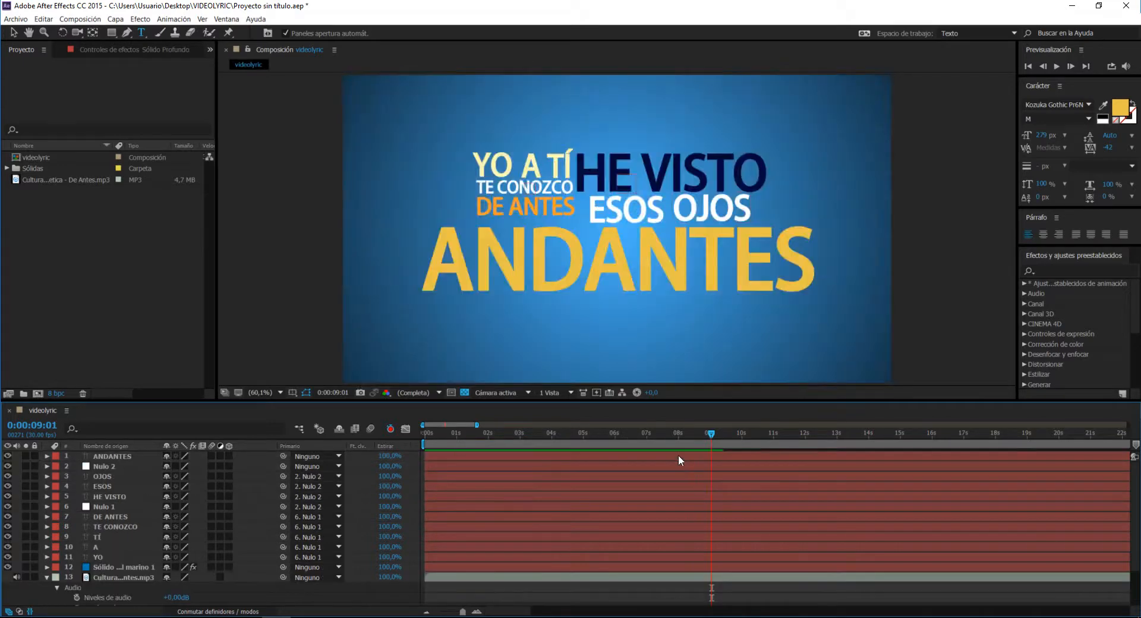
Step: Play the composition briefly from 0:00:09:01 and reveal the waveform of the MP3 audio layer
key("space")
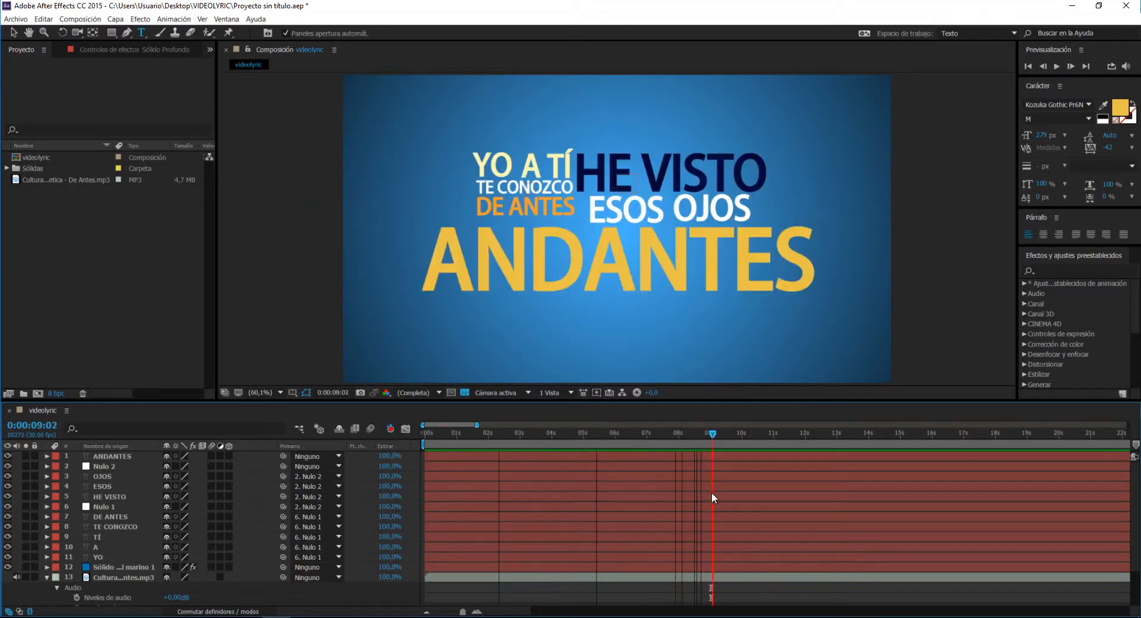
key("space")
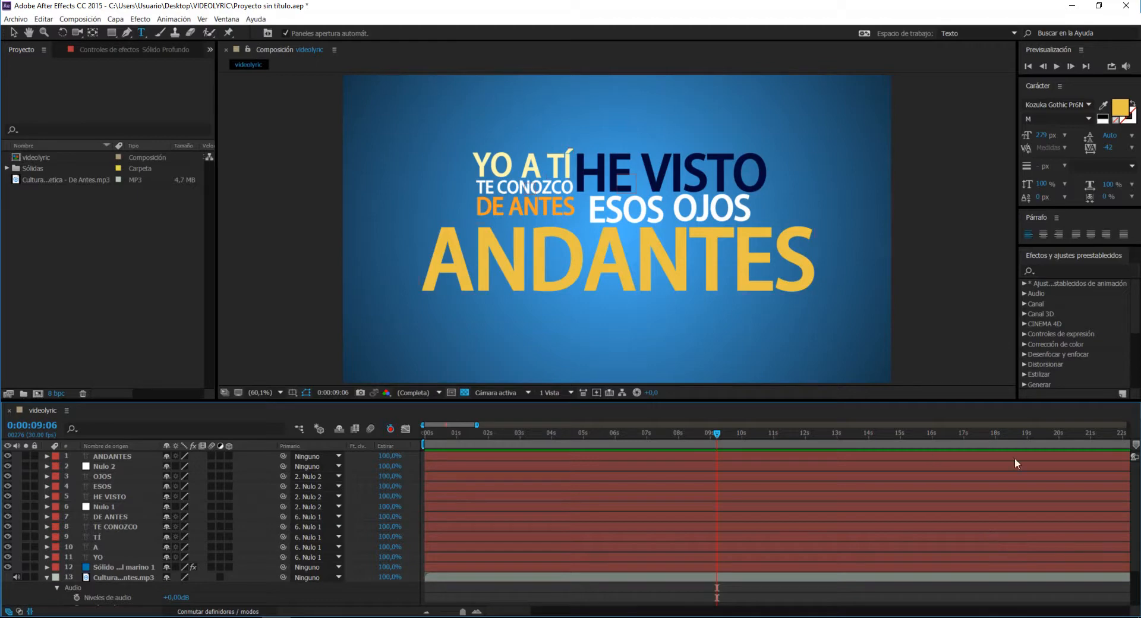
key("l")
key("l")
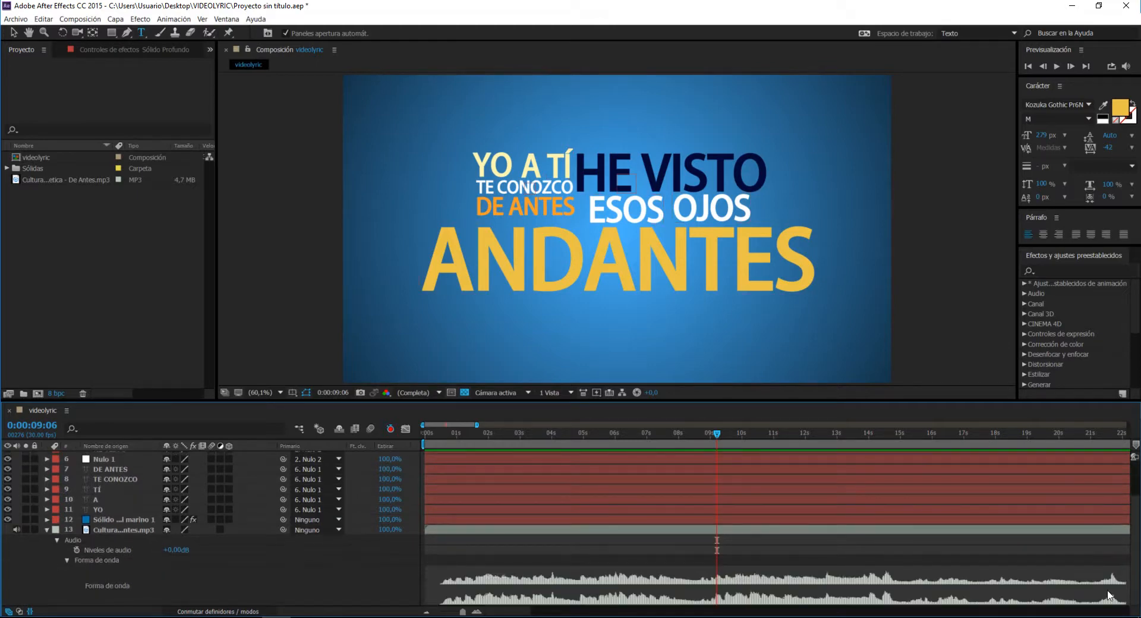
Step: Preview the audio forward from 0:00:08:14 and again from 0:00:07:09 to find the transition point
left_click_drag(712, 433, 691, 437)
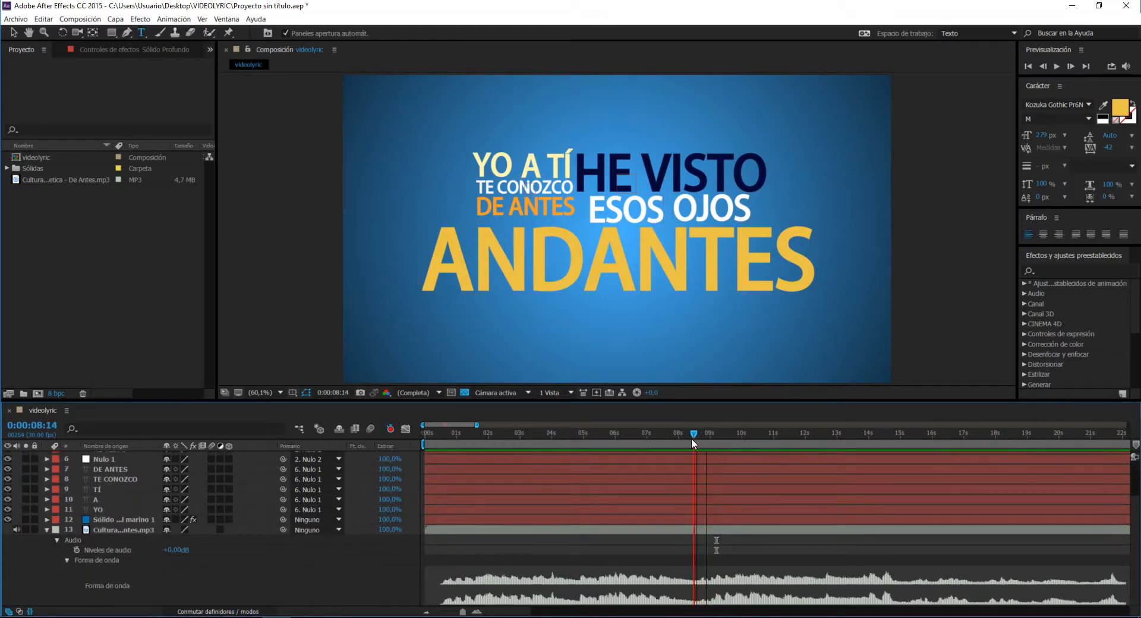
left_click(80, 19)
mouse_move(116, 134)
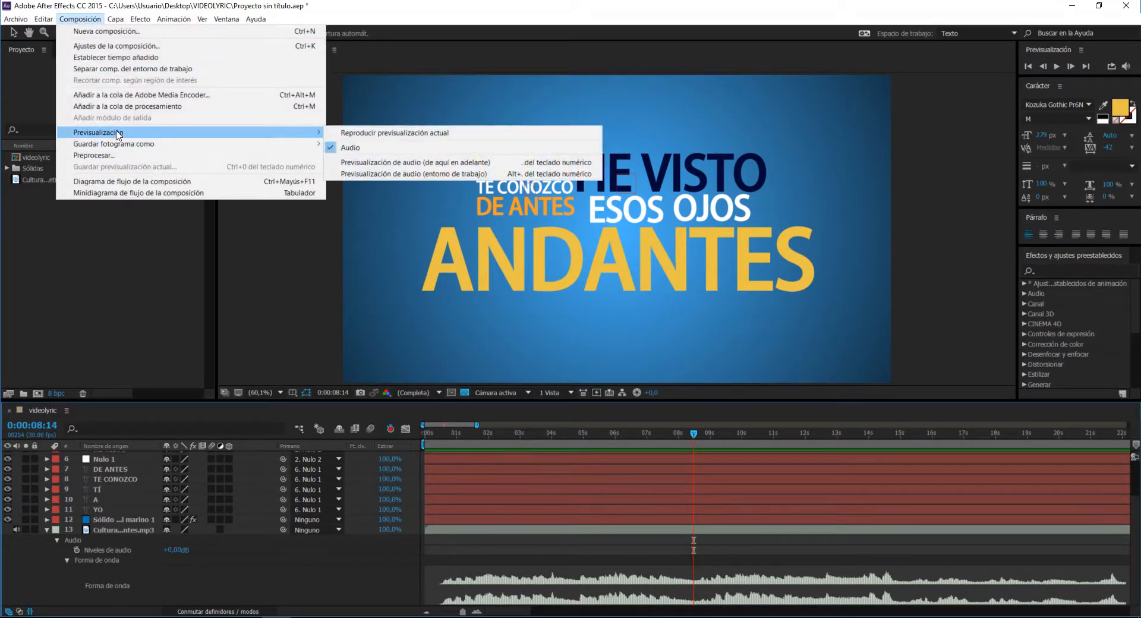
left_click(386, 161)
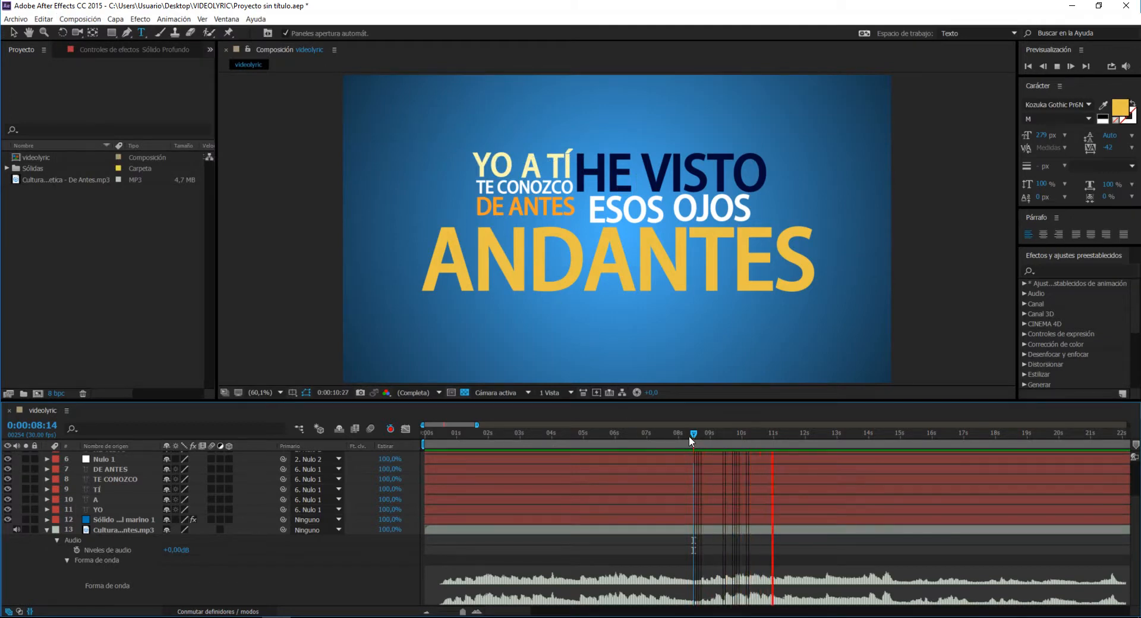
left_click_drag(691, 433, 654, 433)
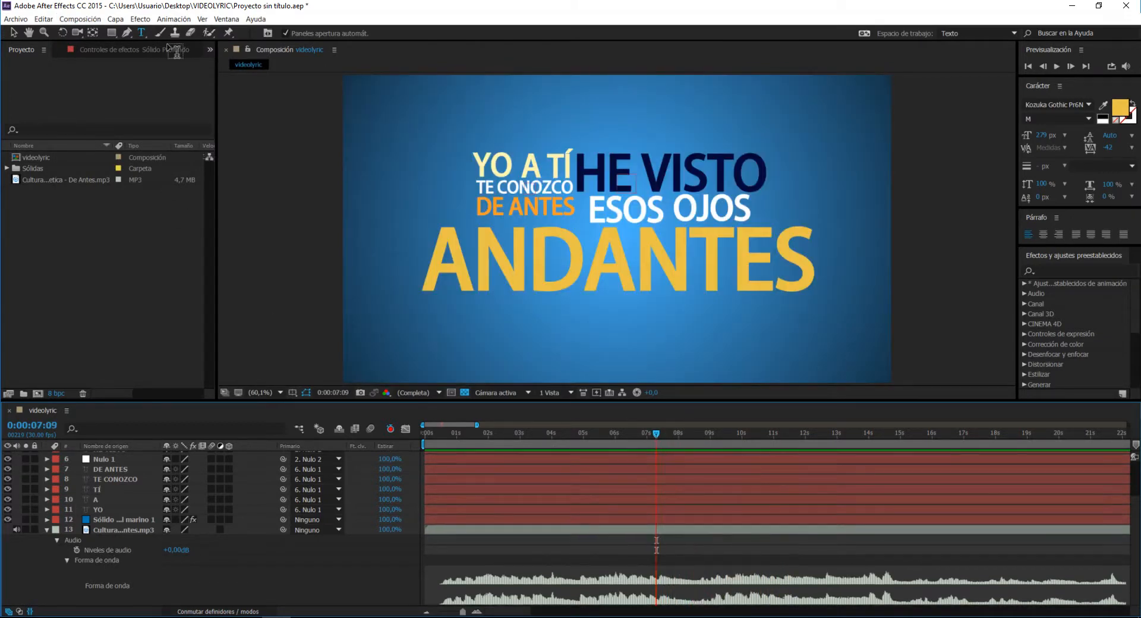
left_click(80, 19)
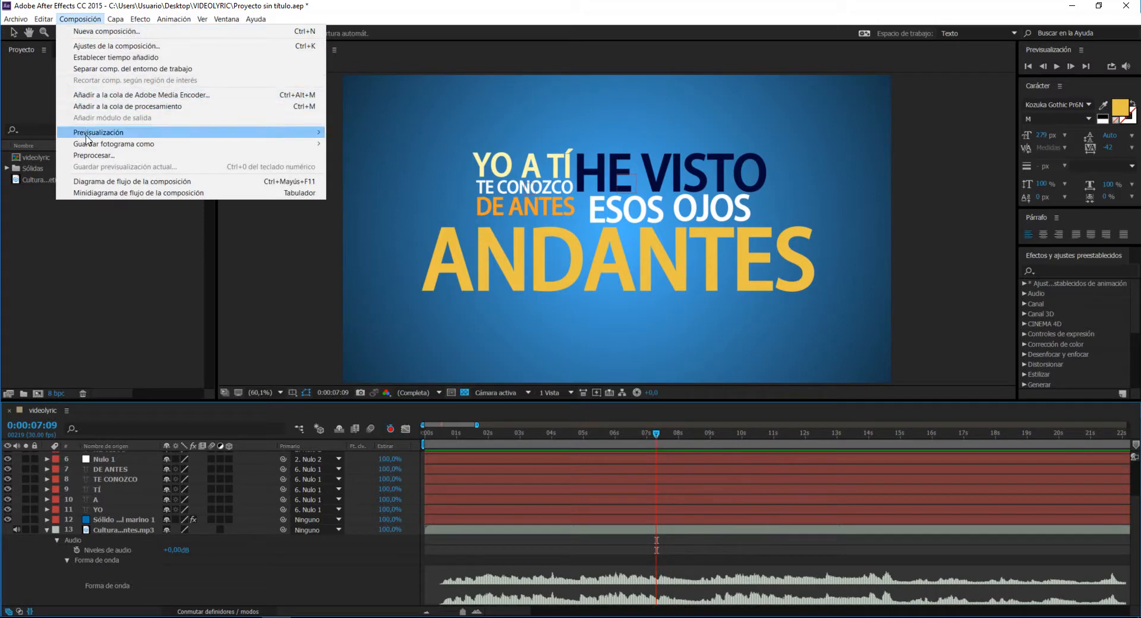
mouse_move(242, 133)
left_click(363, 162)
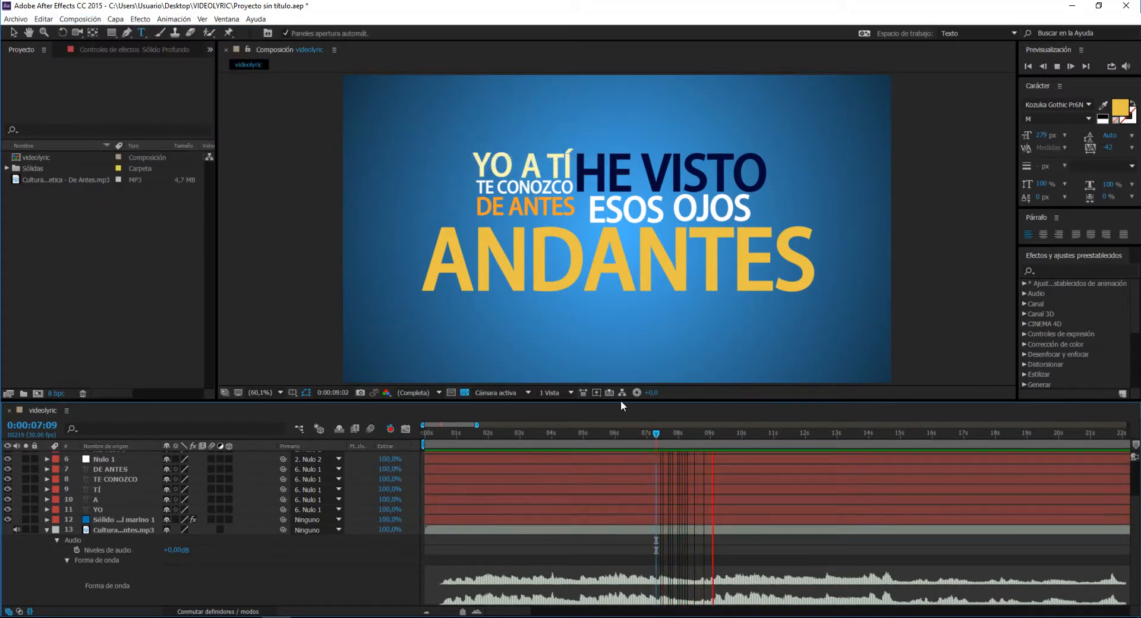
Step: Place the current time at 0:00:07:28, where the transition should start
left_click(659, 441)
left_click_drag(660, 440, 679, 458)
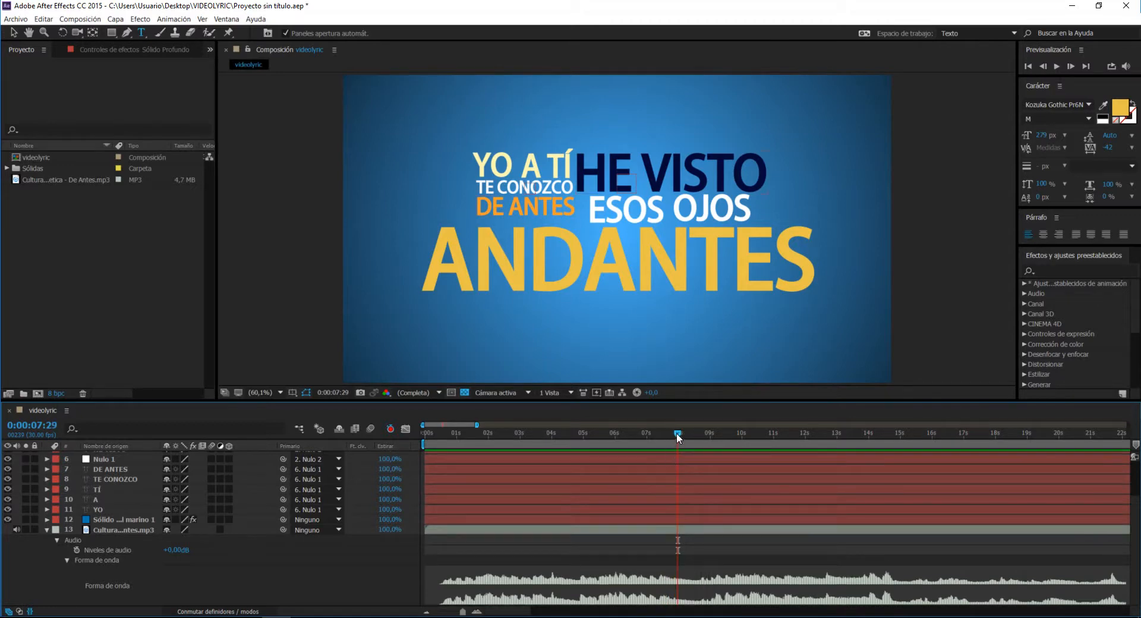
left_click(675, 433)
scroll(1132, 564, "up", 5)
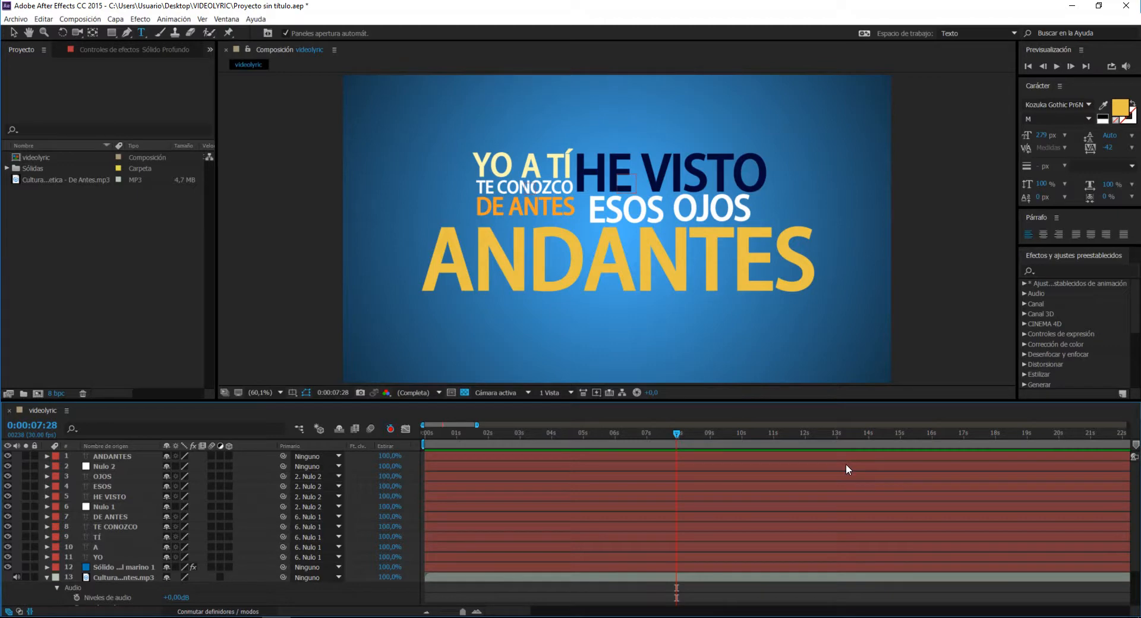
Step: Create a new bright blue solid layer at the composition size of 1920 × 1080 px
left_click(113, 19)
mouse_move(128, 33)
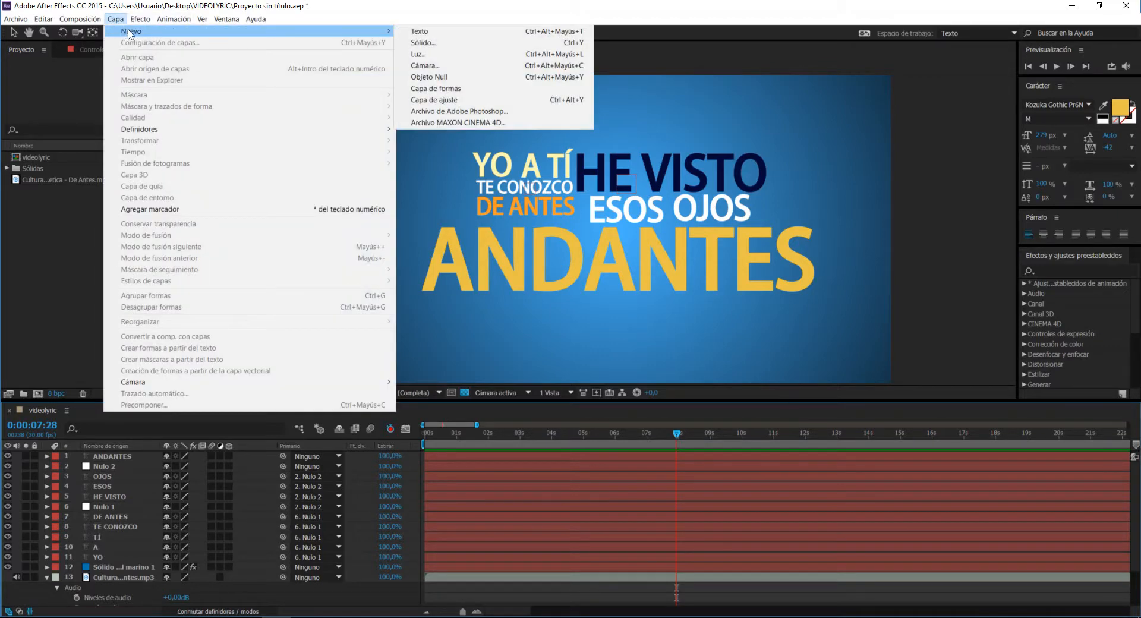
left_click(424, 43)
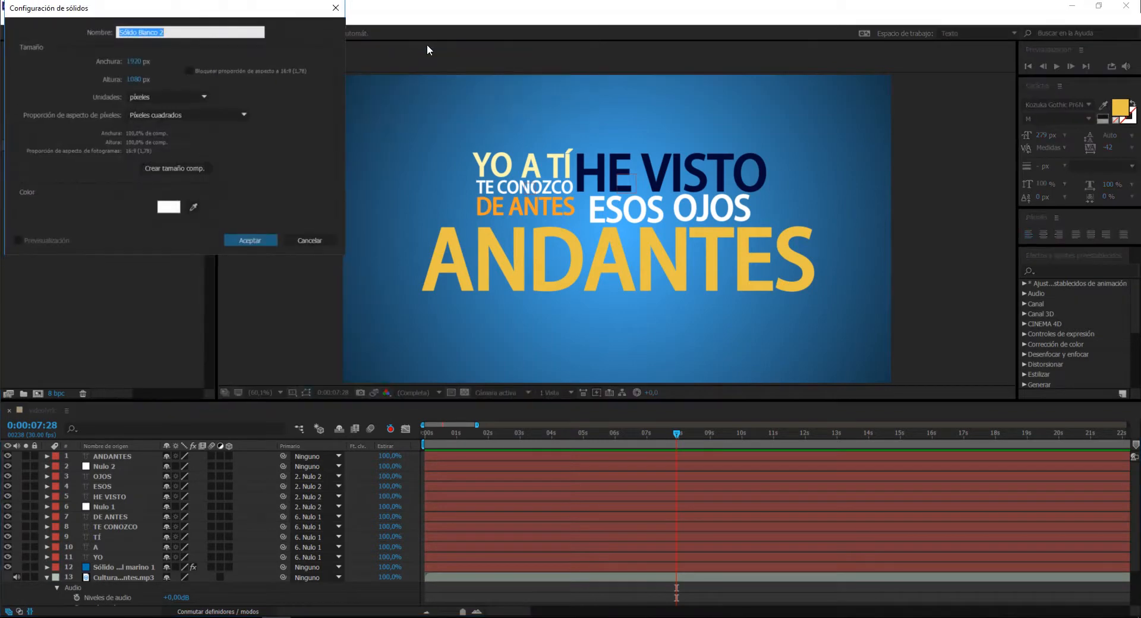
left_click(174, 207)
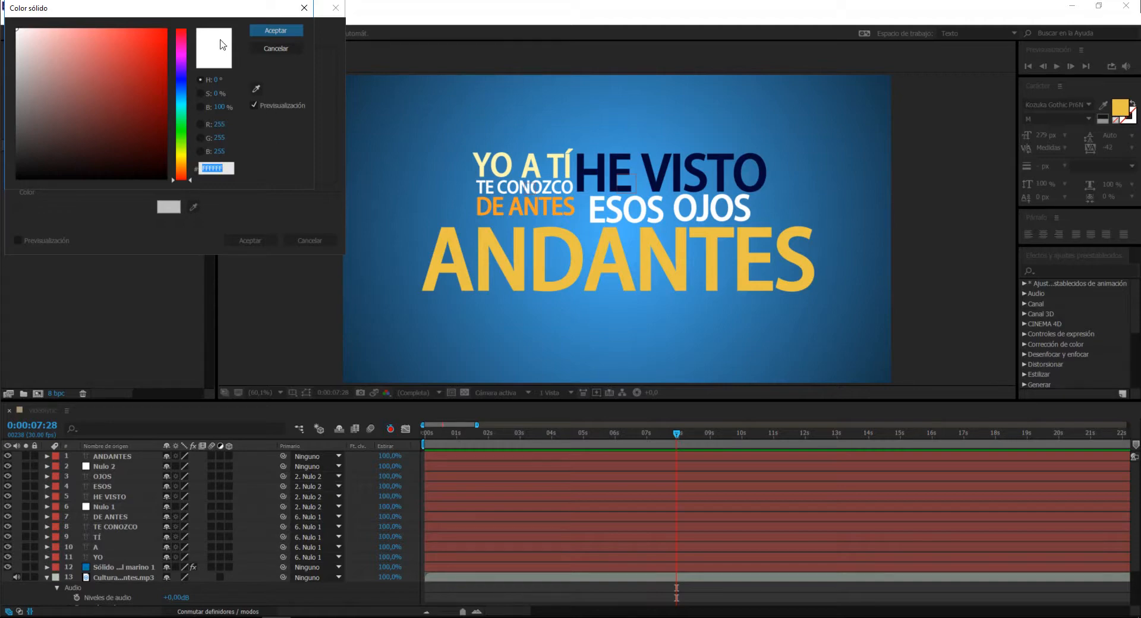
left_click_drag(180, 70, 177, 91)
left_click(135, 41)
mouse_move(135, 41)
left_mouse_down()
mouse_move(107, 28)
mouse_move(133, 24)
left_mouse_up()
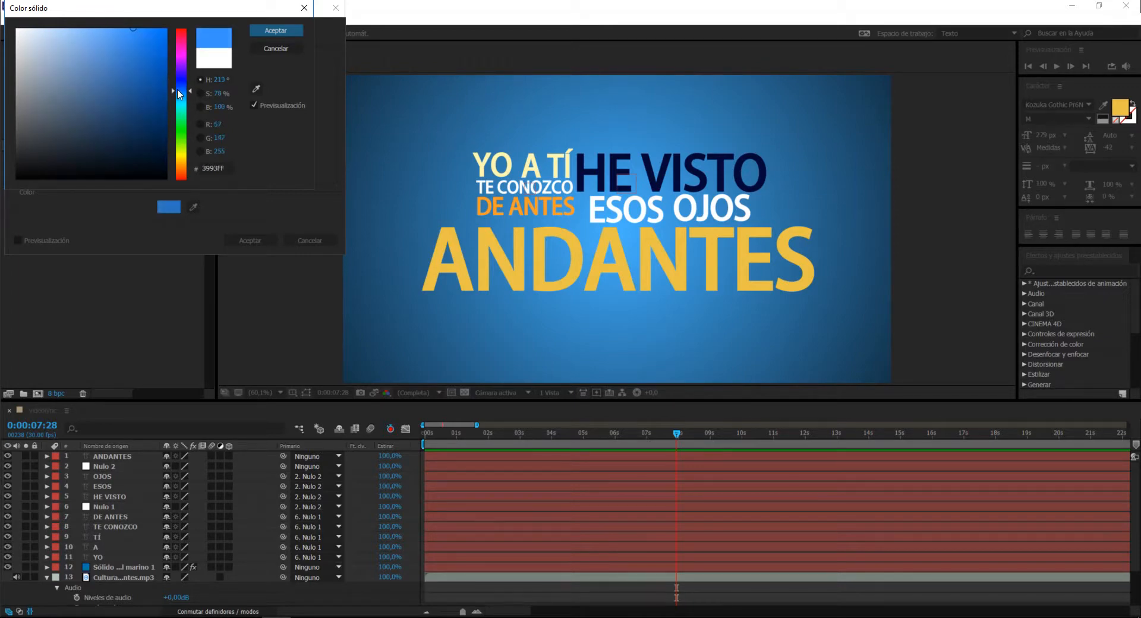
left_click(275, 30)
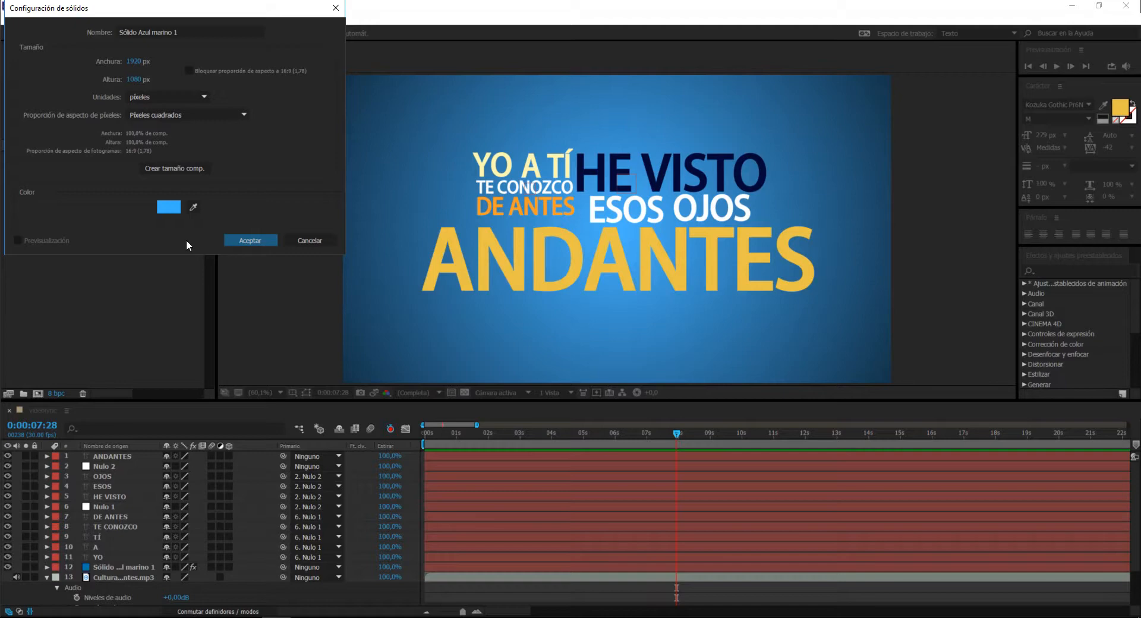
left_click(250, 240)
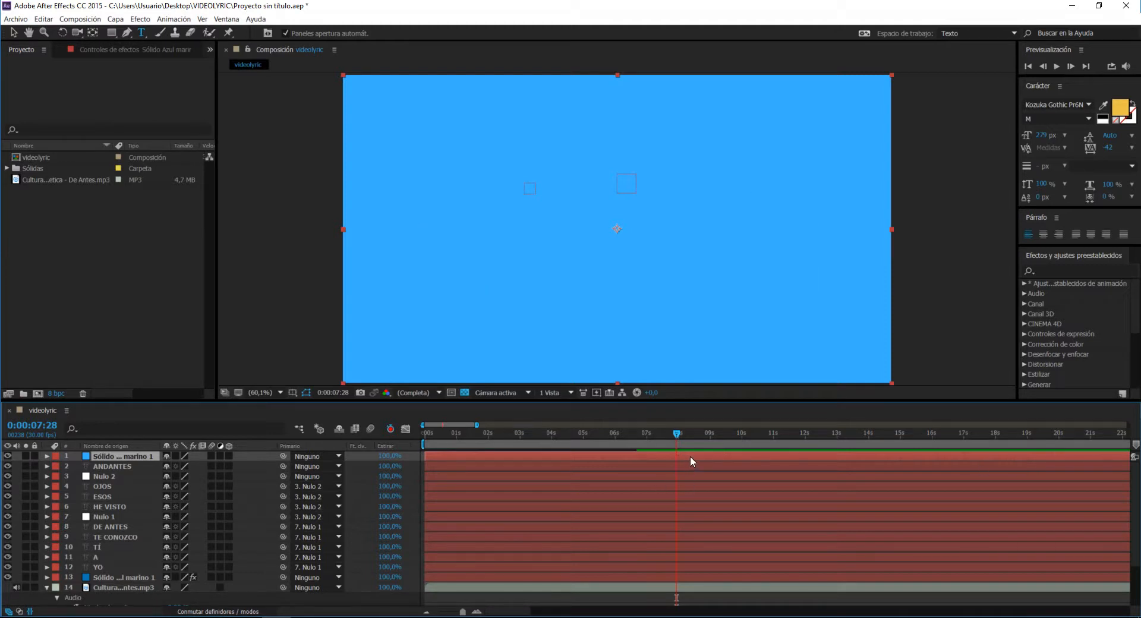
Step: Split the blue solid at 0:00:07:28 and delete the part before that time
key("ctrl+shift+d")
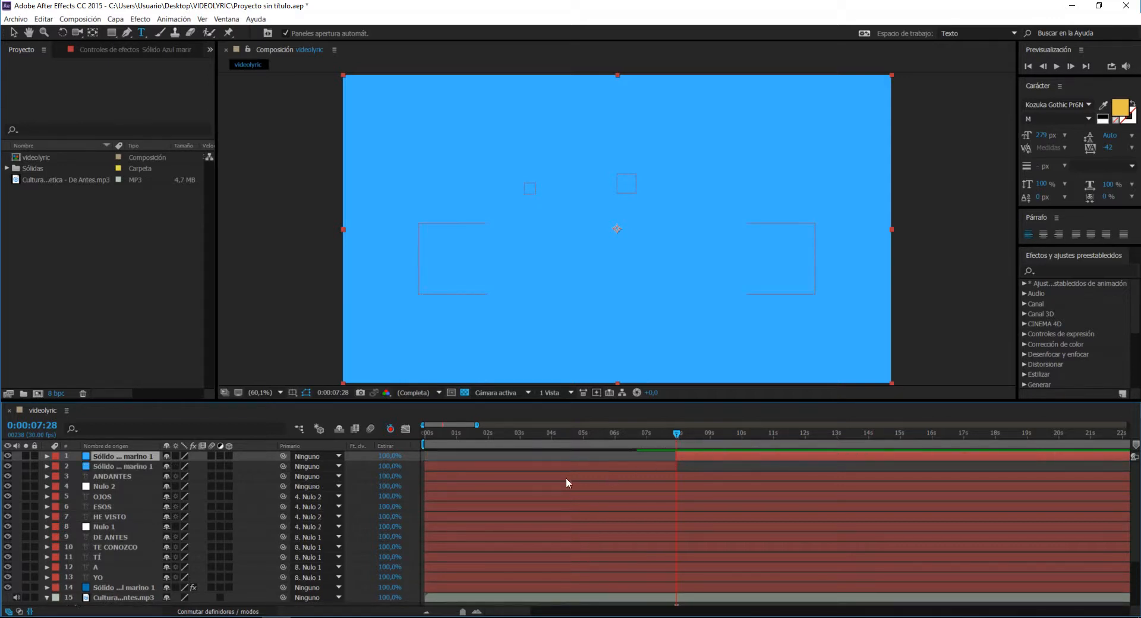
left_click(659, 469)
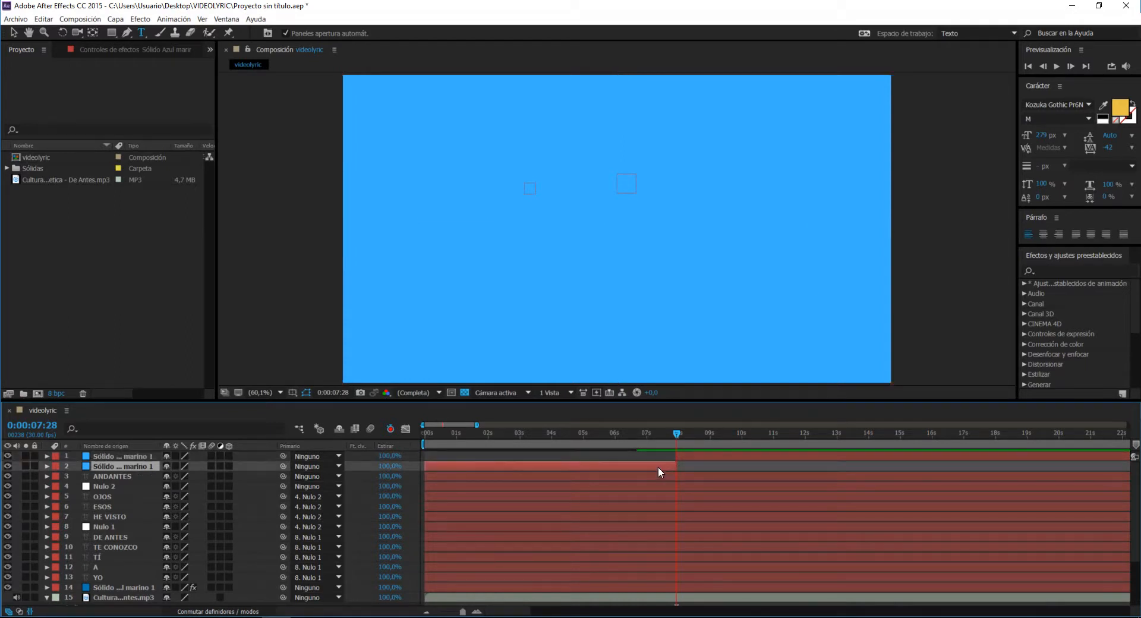
key("Delete")
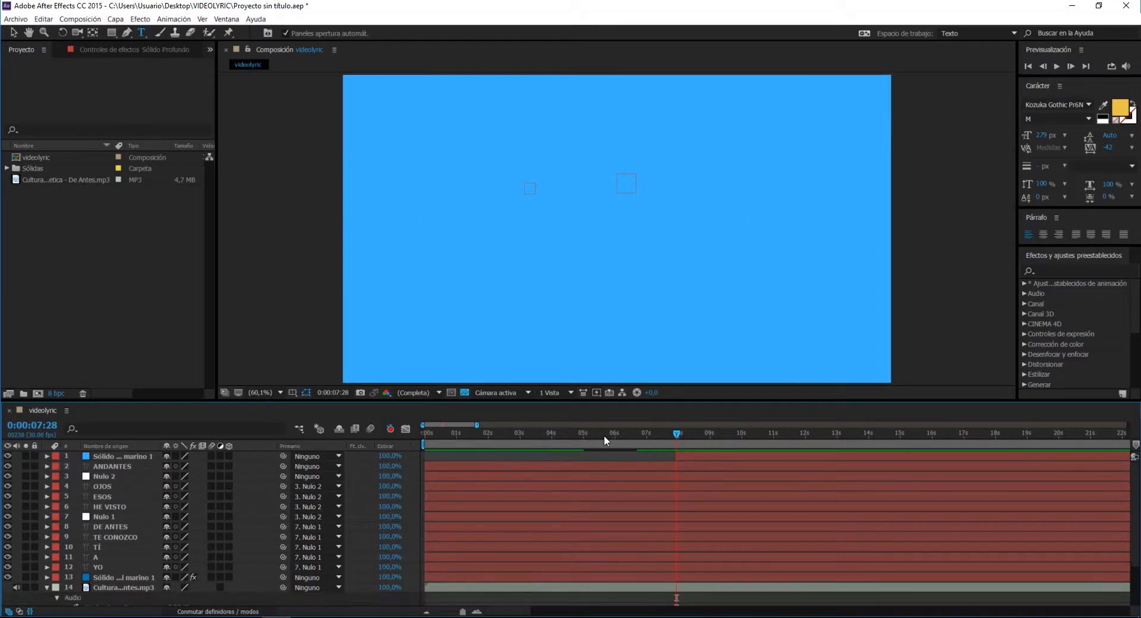
Step: Expand the blue solid's Transform properties and set a Position keyframe at its start, 0:00:07:28
left_click_drag(606, 439, 679, 446)
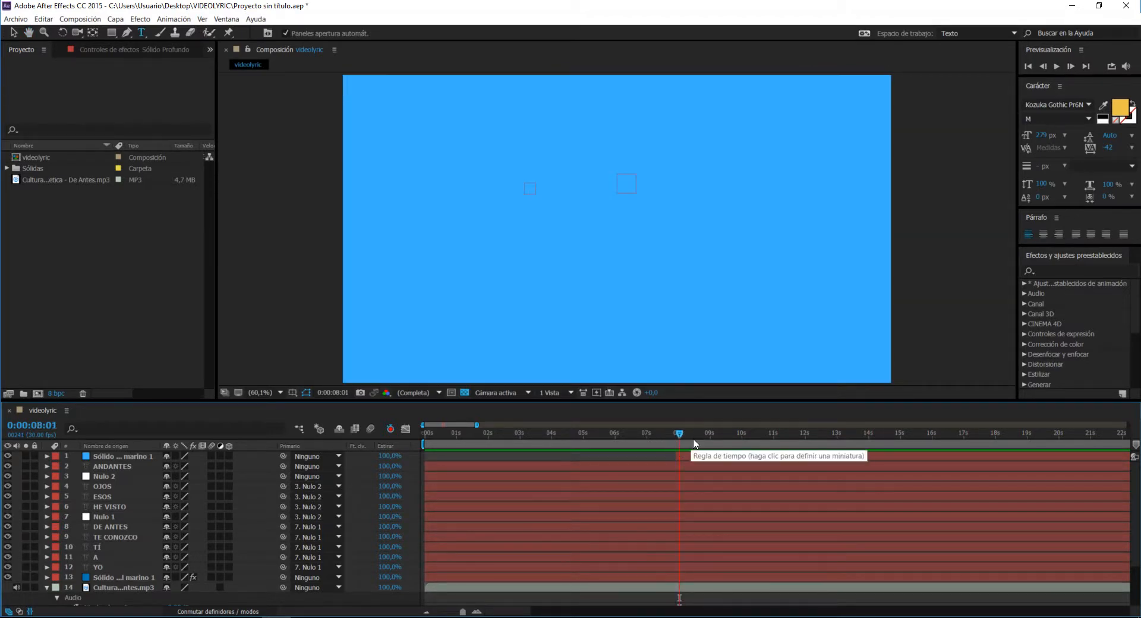
left_click(682, 456)
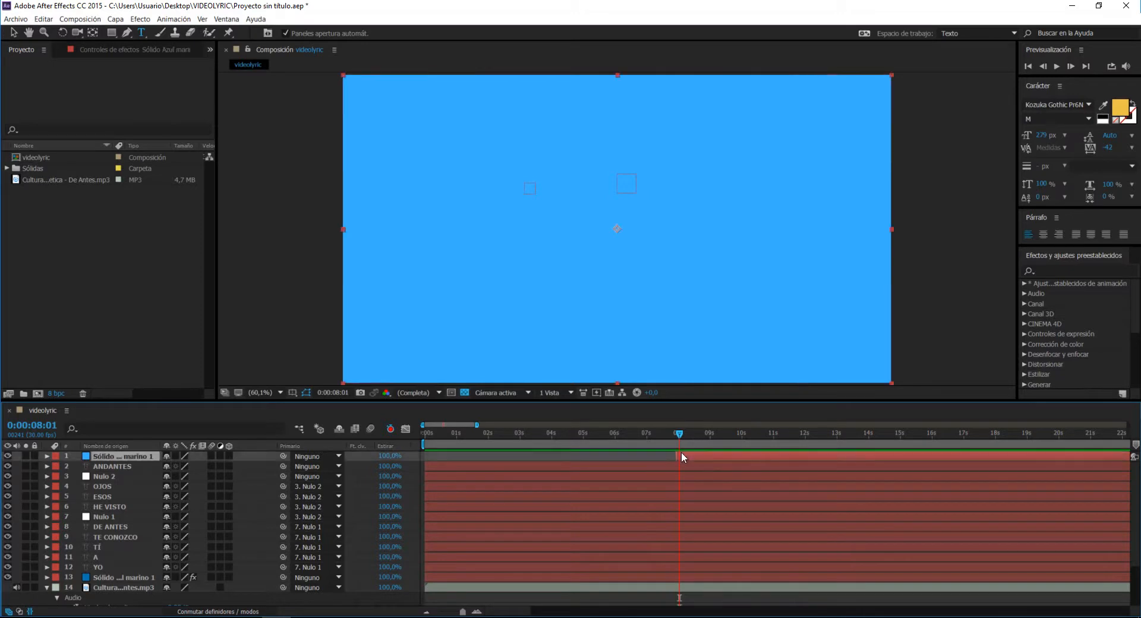
left_click(46, 456)
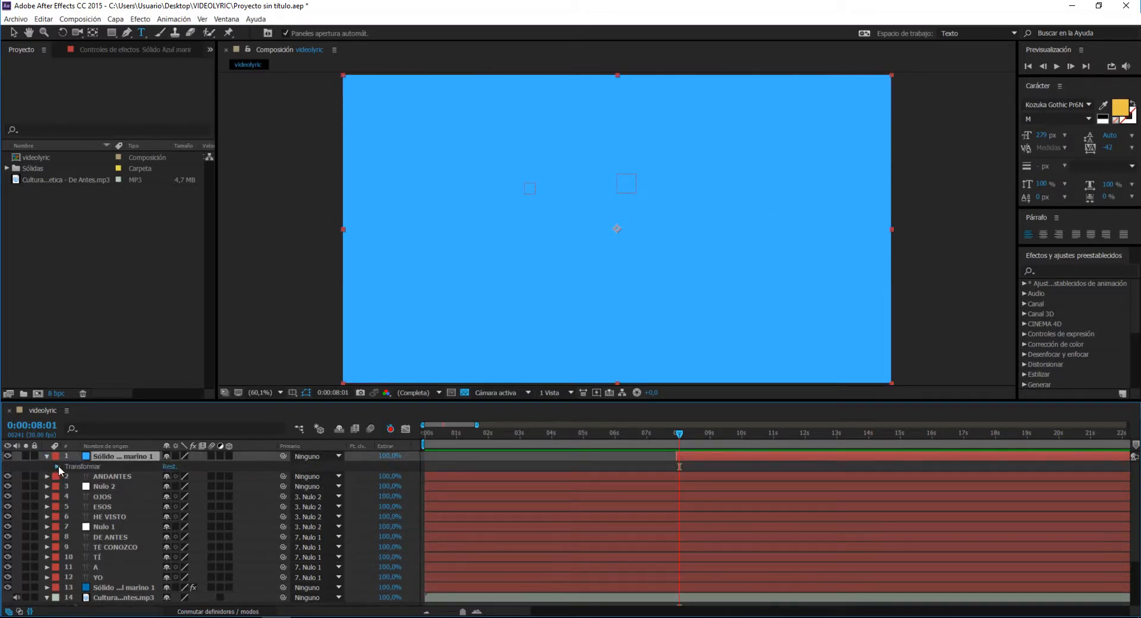
left_click(58, 467)
left_click(463, 612)
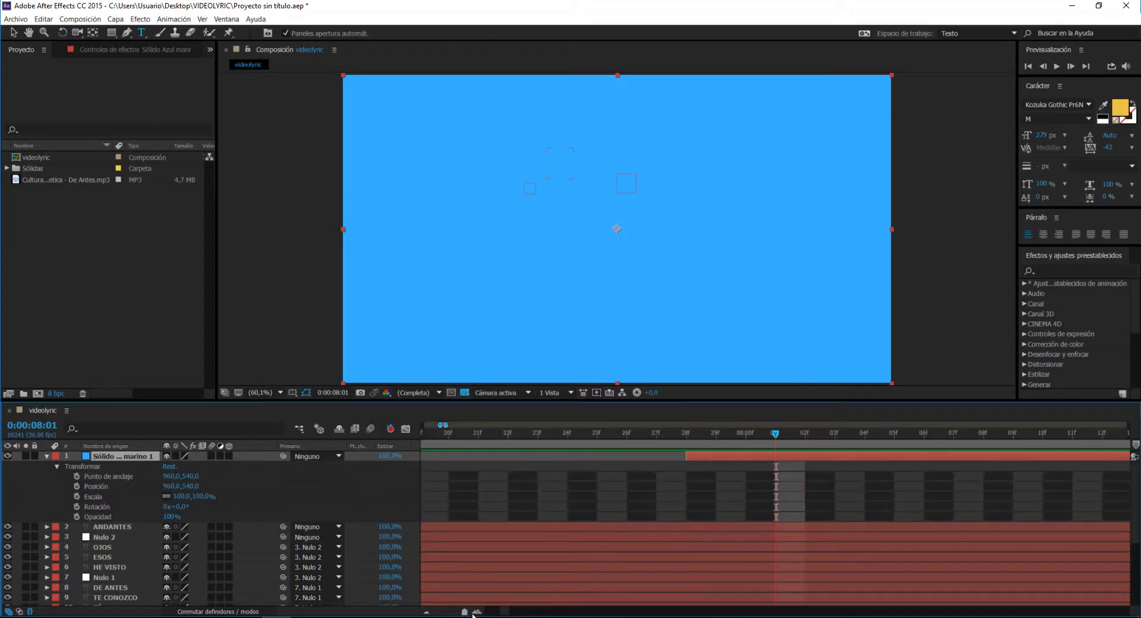
left_click(698, 433)
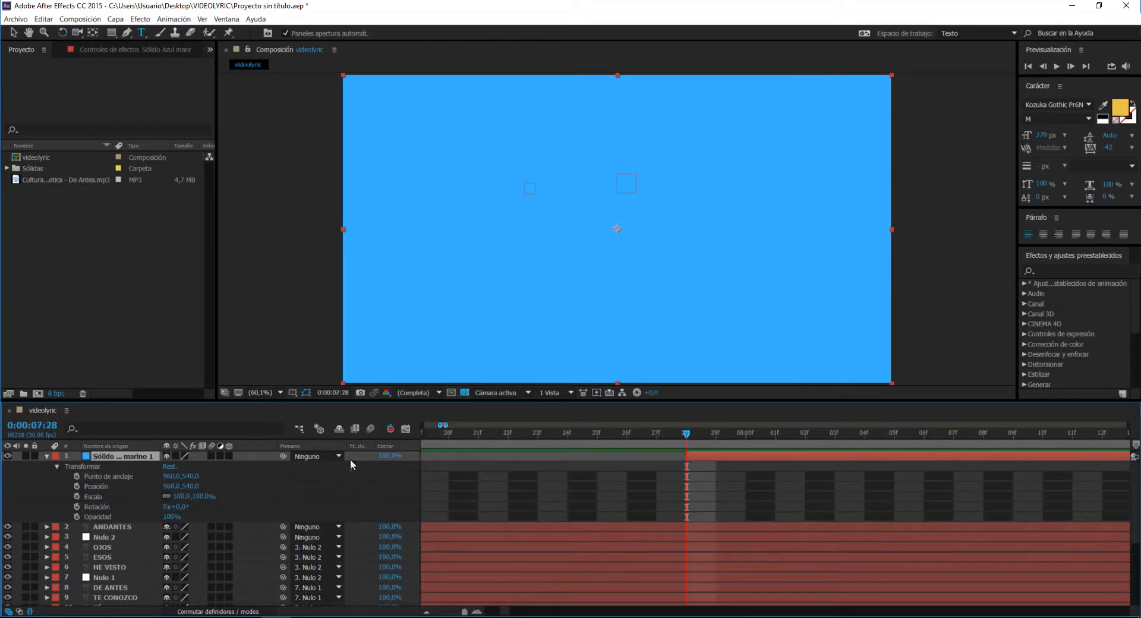
left_click(77, 487)
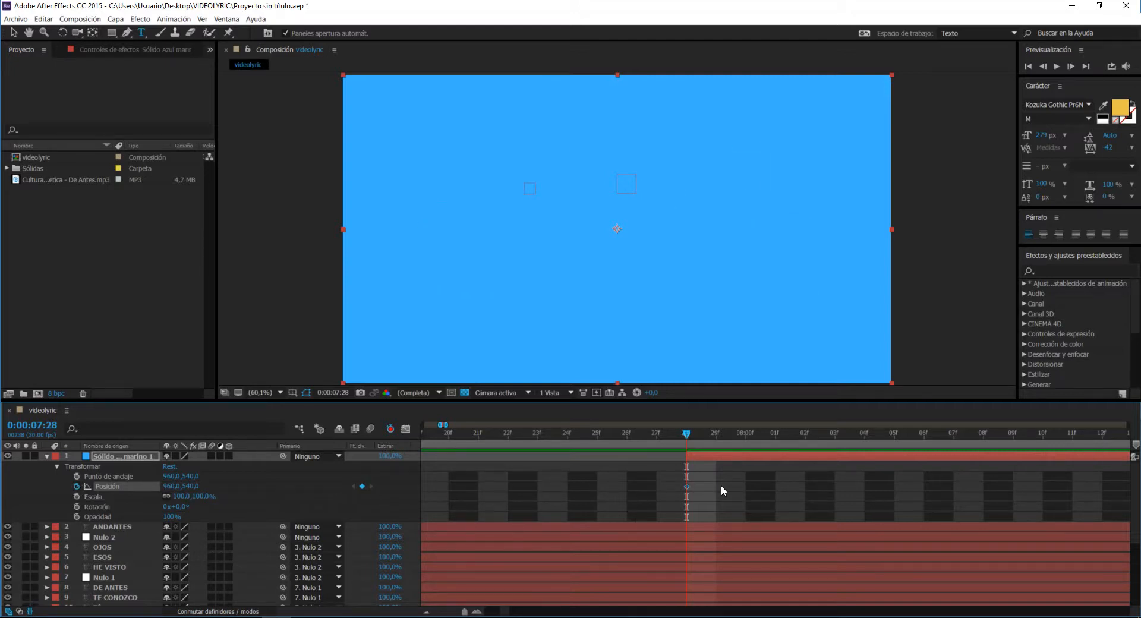
Step: Add a second Position keyframe to the blue solid at 0:00:08:07, keeping it centred at 960, 540
mouse_move(687, 456)
left_mouse_down()
mouse_move(729, 443)
mouse_move(687, 456)
left_mouse_up()
key("Page_Down")
key("Page_Down")
key("Page_Down")
key("Page_Down")
key("Page_Down")
key("Page_Down")
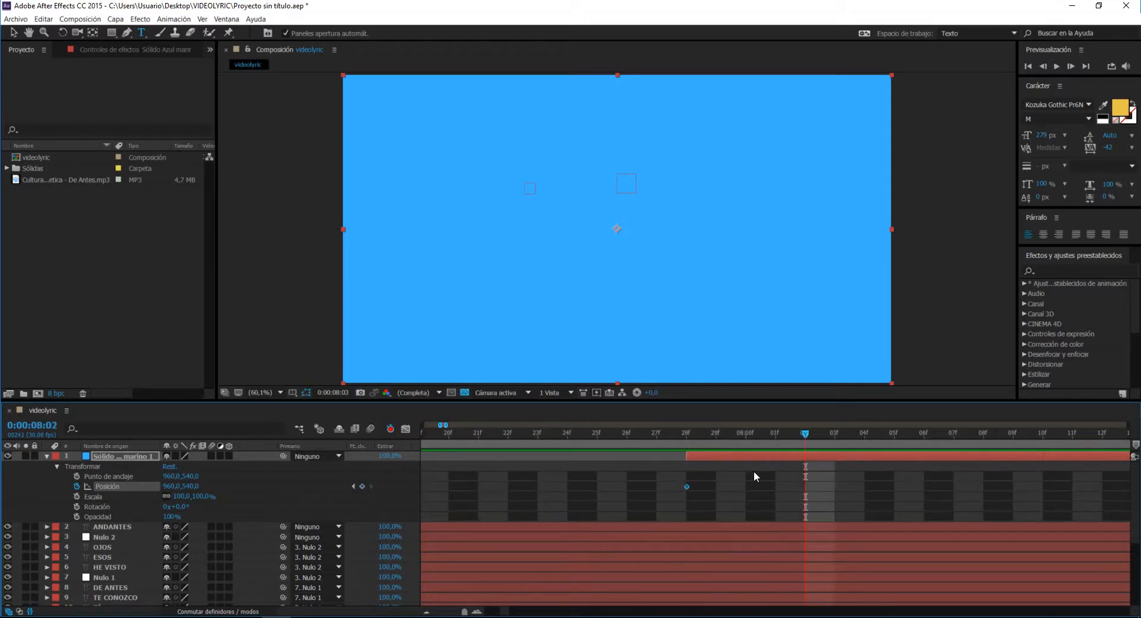
key("Page_Down")
key("Page_Down")
key("Page_Down")
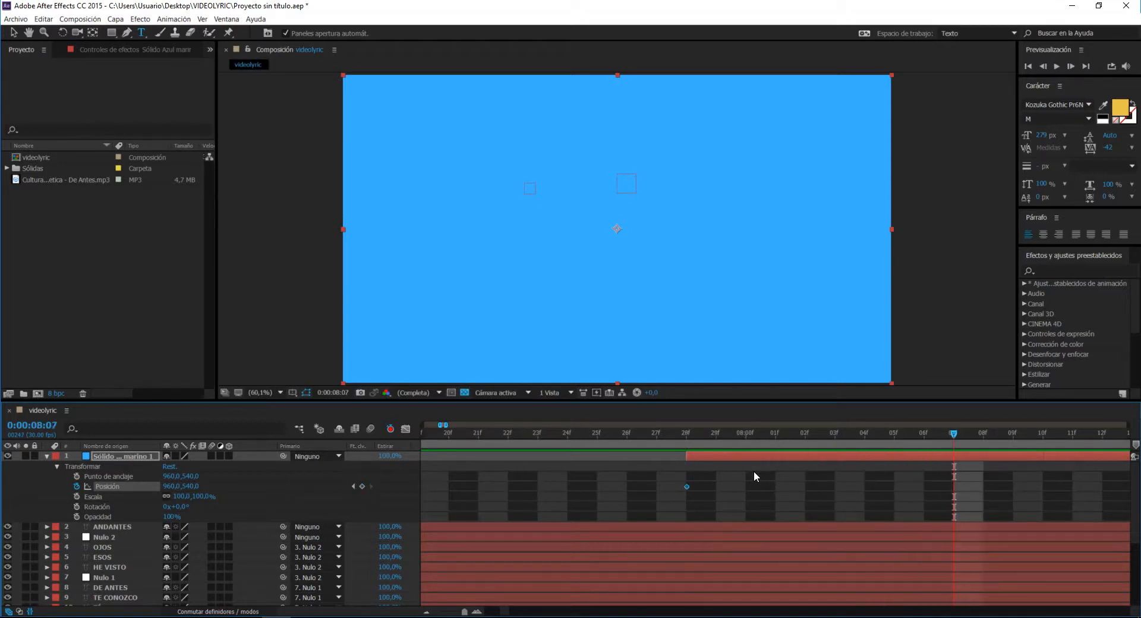
left_click(362, 487)
left_click_drag(685, 438, 955, 495)
left_click(894, 498)
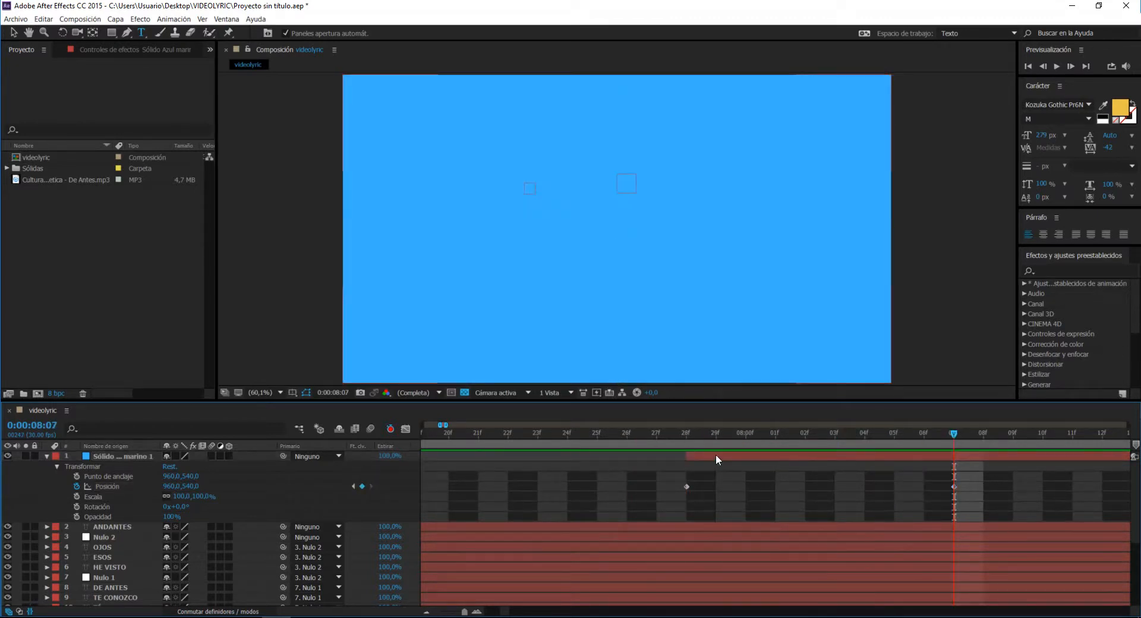
Step: At the blue solid's first Position keyframe, 0:00:07:28, move the solid off the right edge of the frame to about 2882, 543
left_click(687, 441)
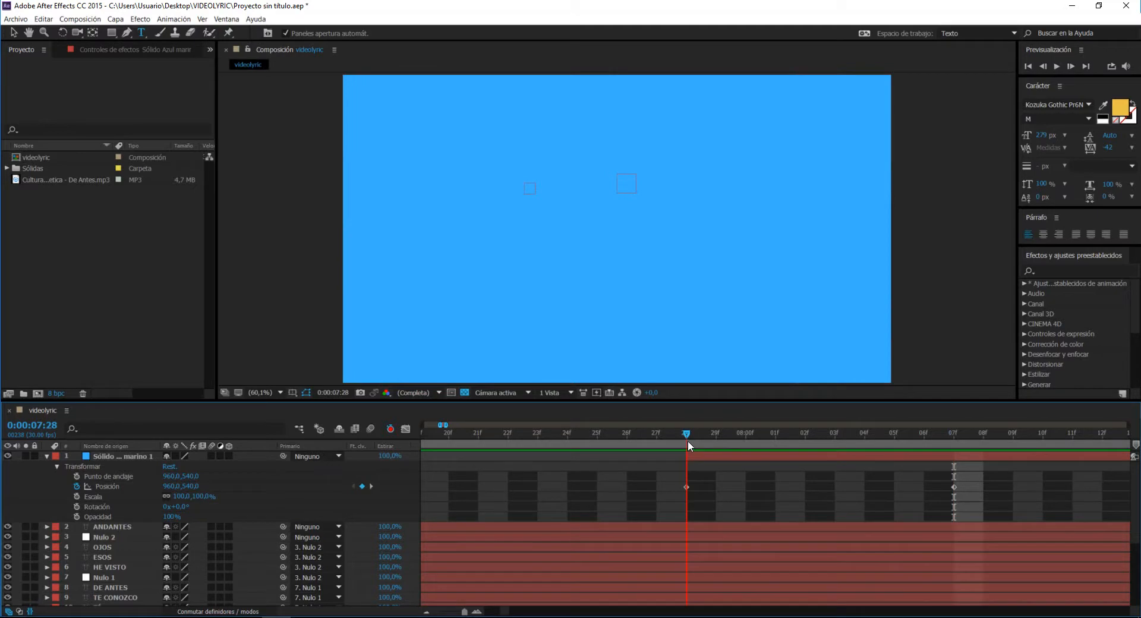
left_click(687, 487)
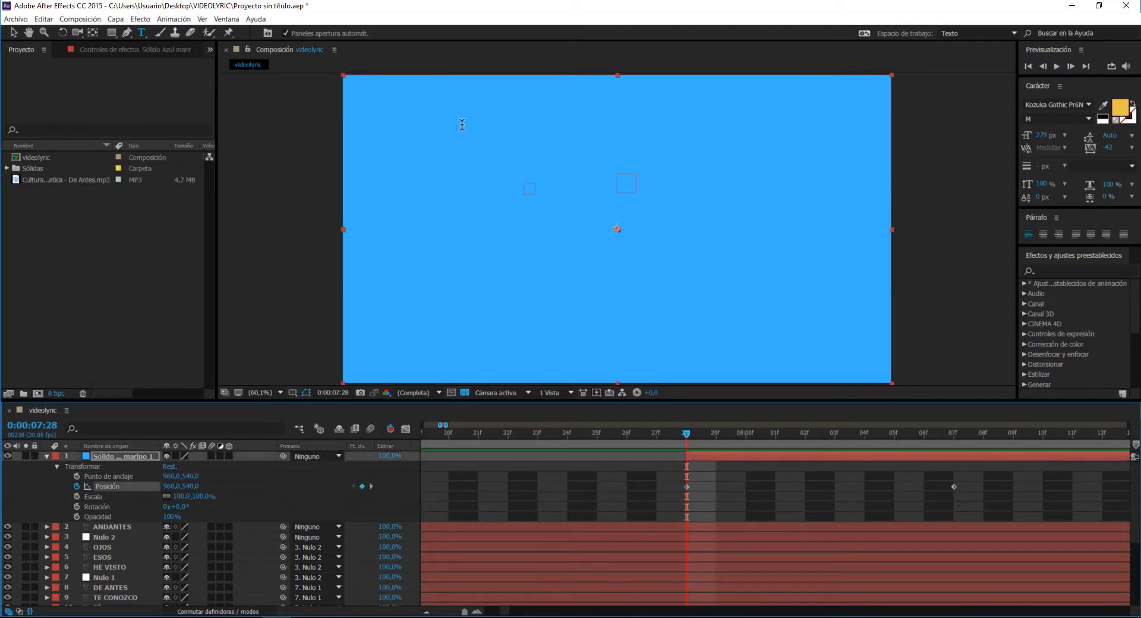
left_click(14, 34)
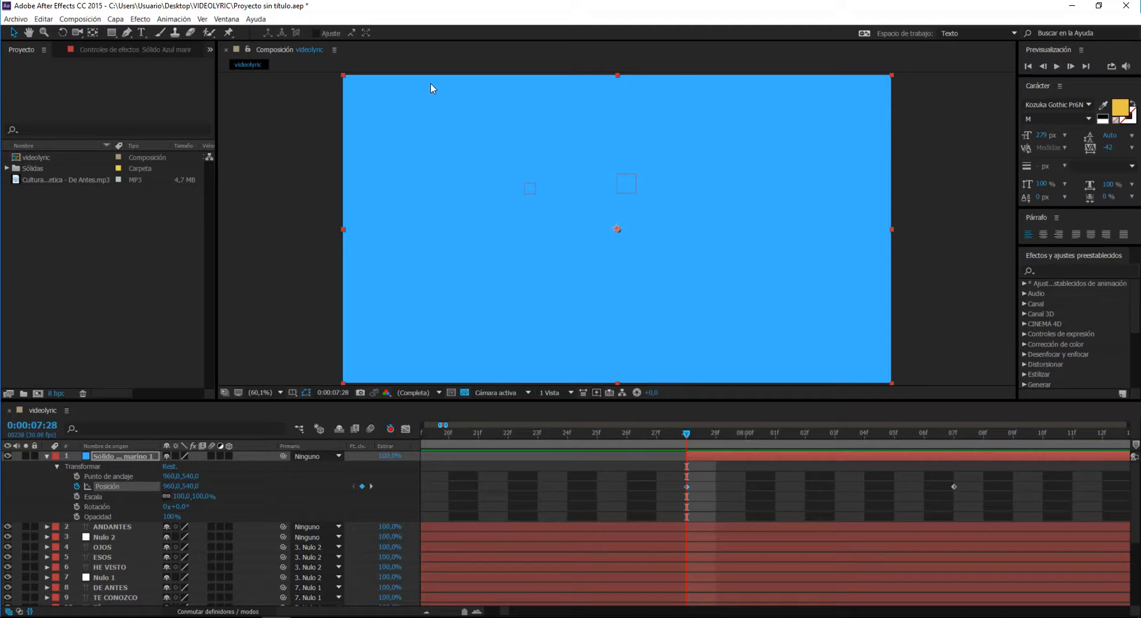
left_click_drag(470, 114, 1010, 111)
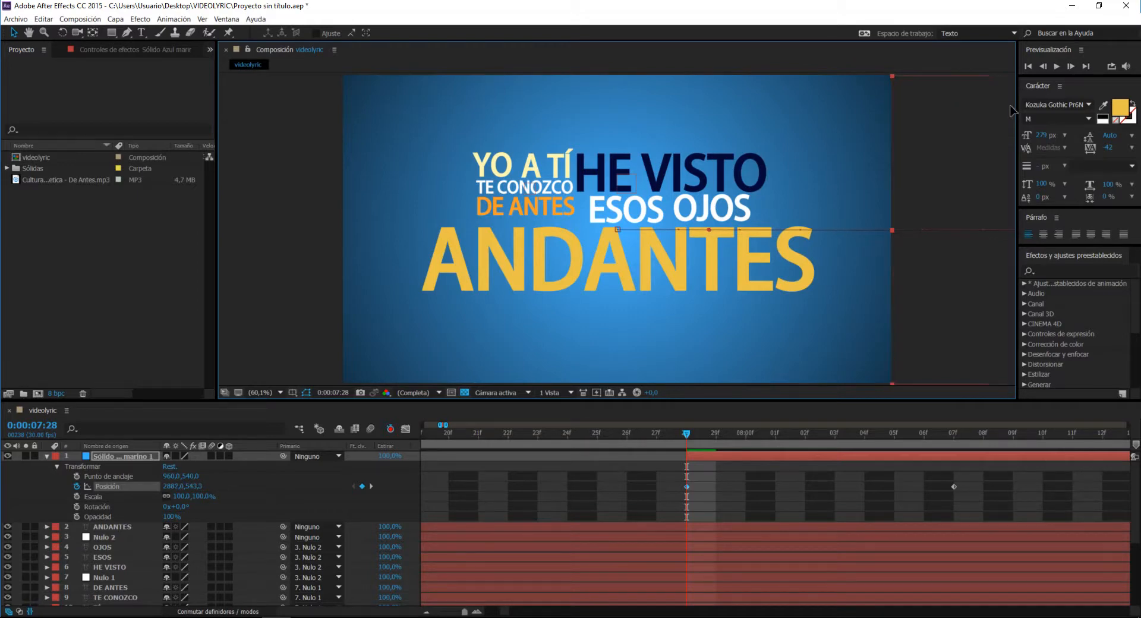
Step: Apply Desaceleración suave to the blue solid's second Position keyframe at 0:00:08:07
left_click(629, 443)
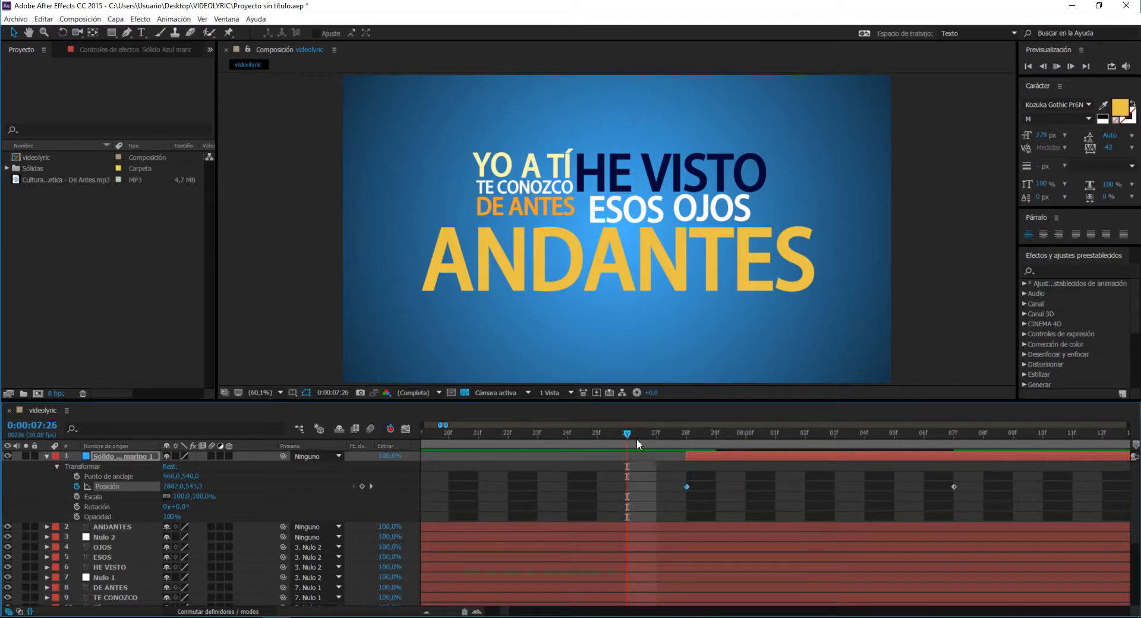
left_click(649, 439)
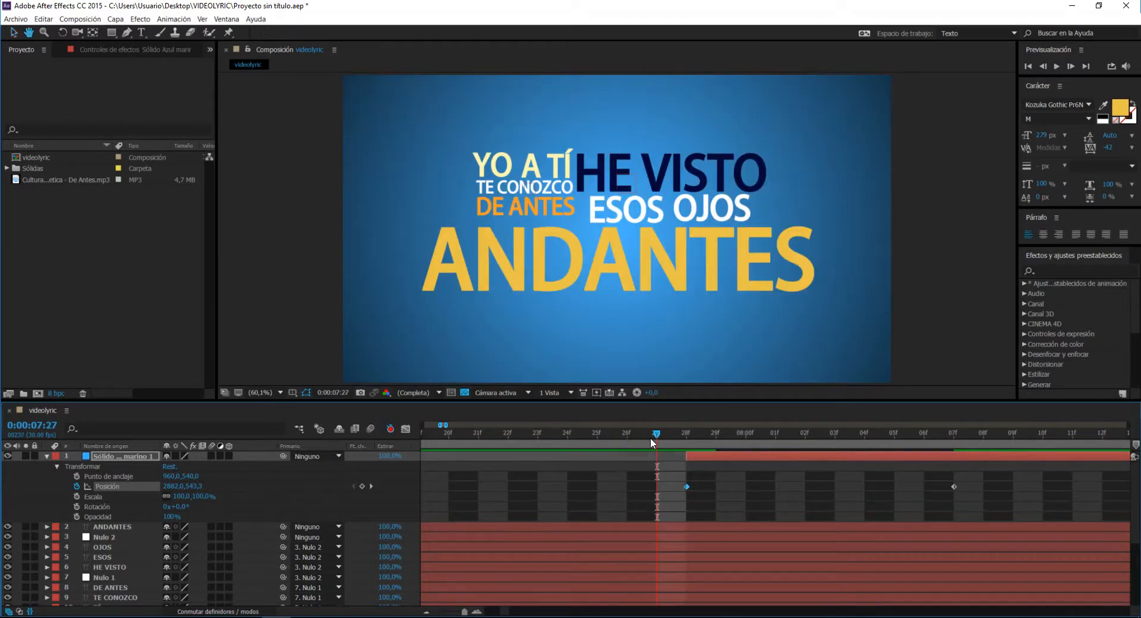
left_click(625, 440)
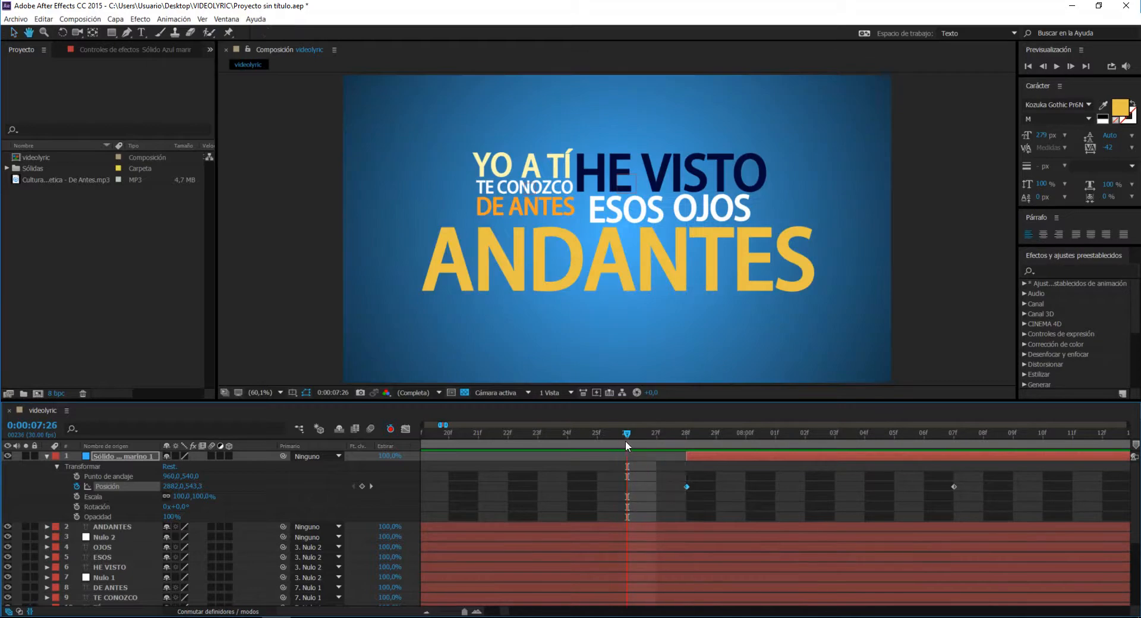
left_click_drag(639, 443, 941, 463)
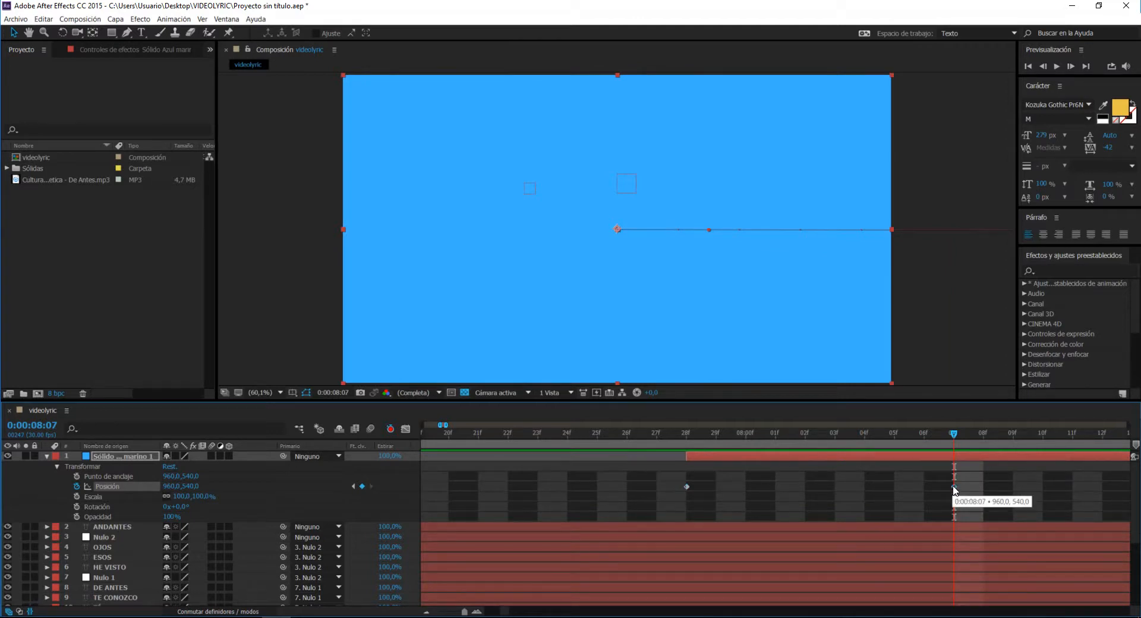
right_click(954, 488)
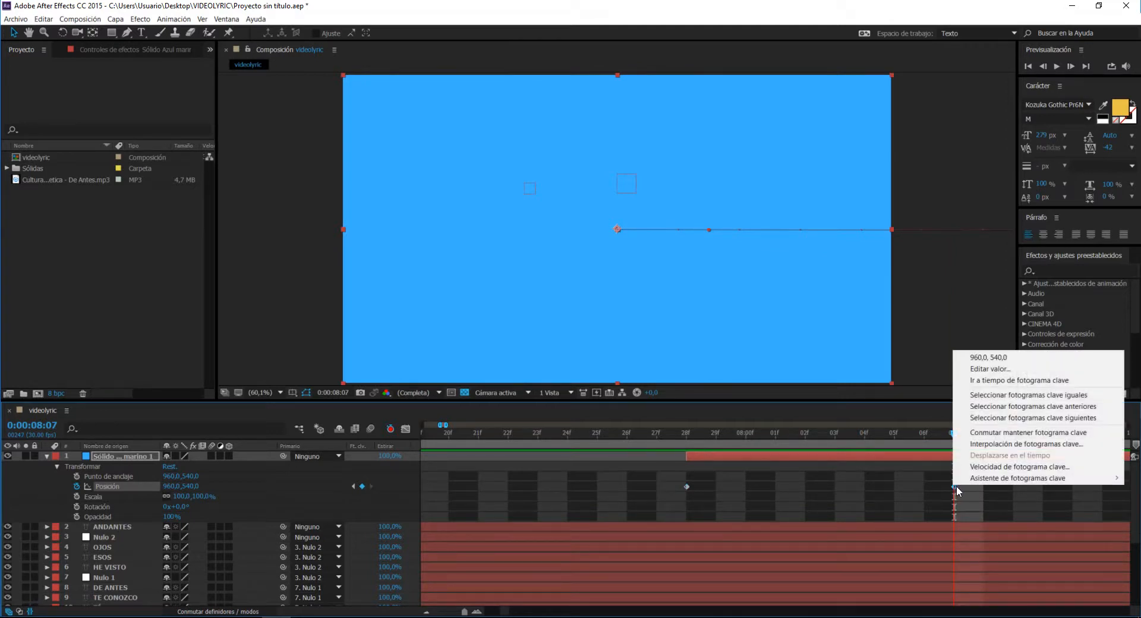
mouse_move(979, 484)
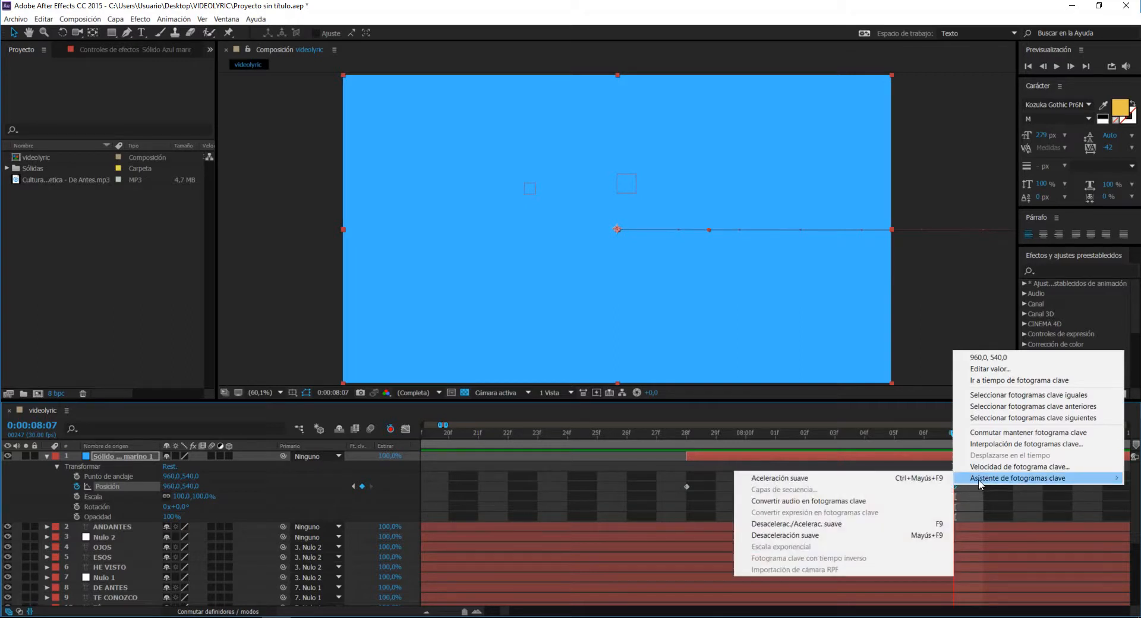
left_click(816, 537)
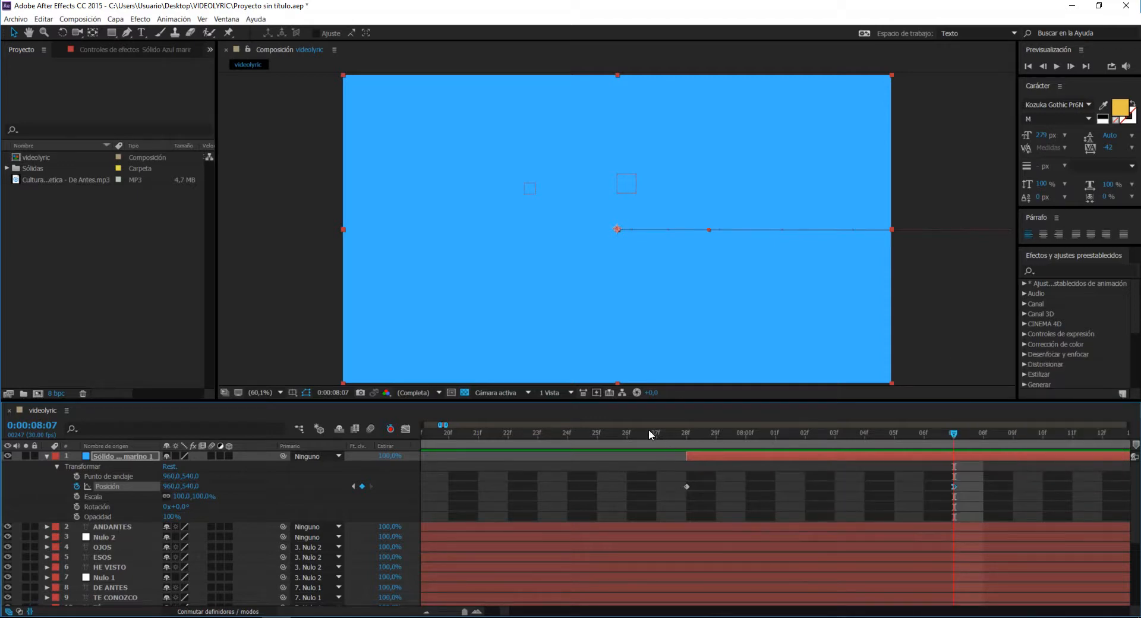
Step: Preview the blue solid's eased slide-in over the text between its two Position keyframes
left_click_drag(647, 429, 923, 448)
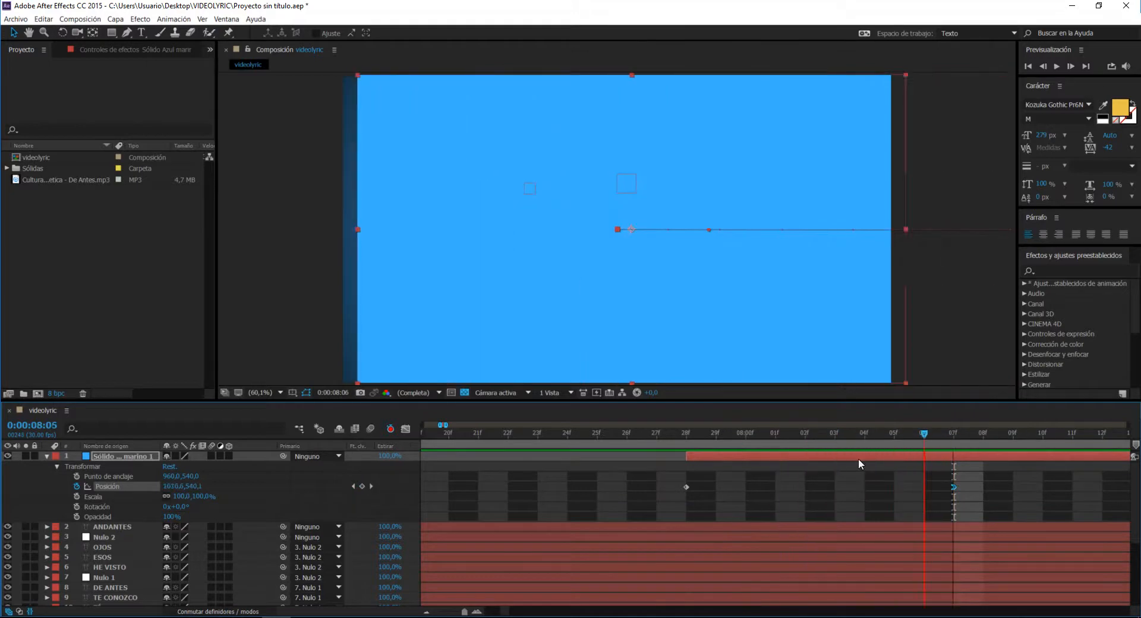
key("j")
key("k")
key("j")
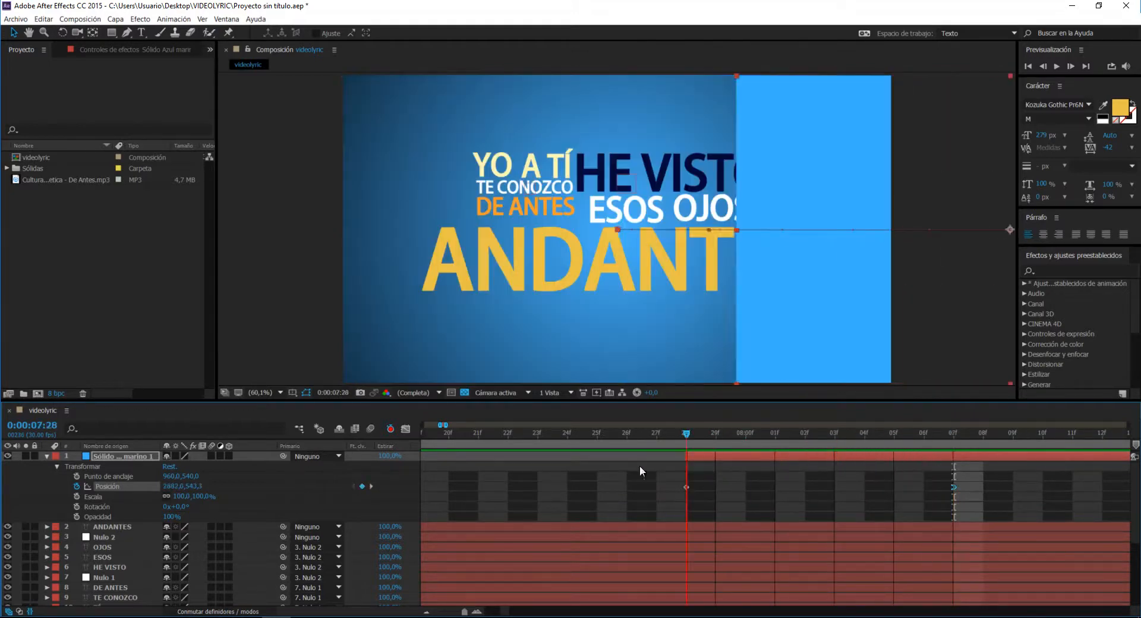
key("Page_Up")
key("Page_Up")
key("space")
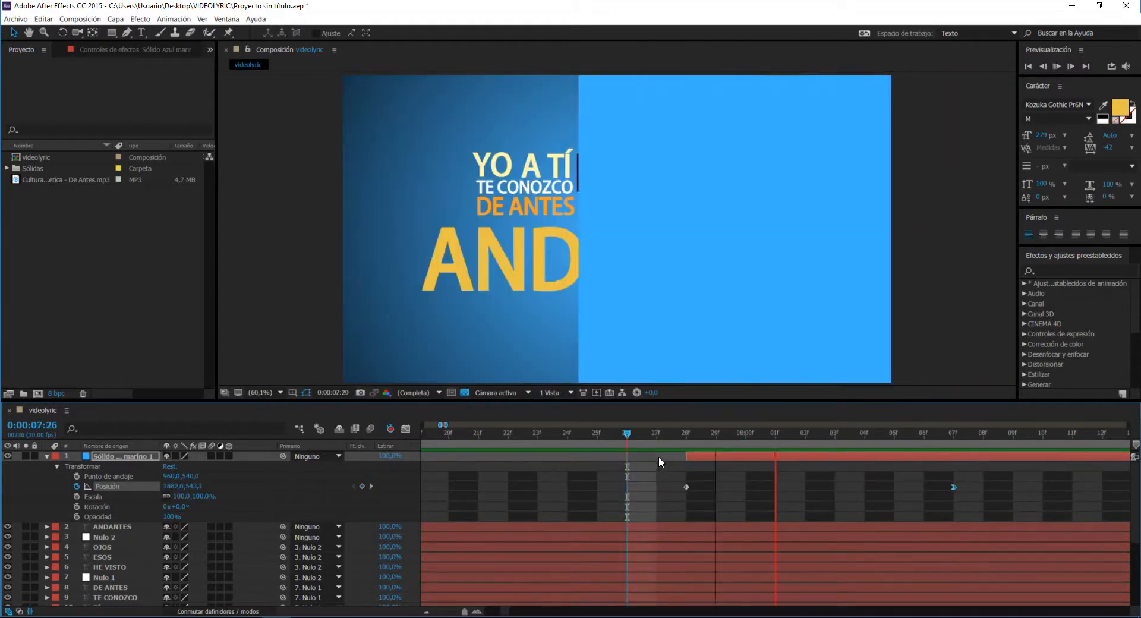
key("space")
left_click(606, 444)
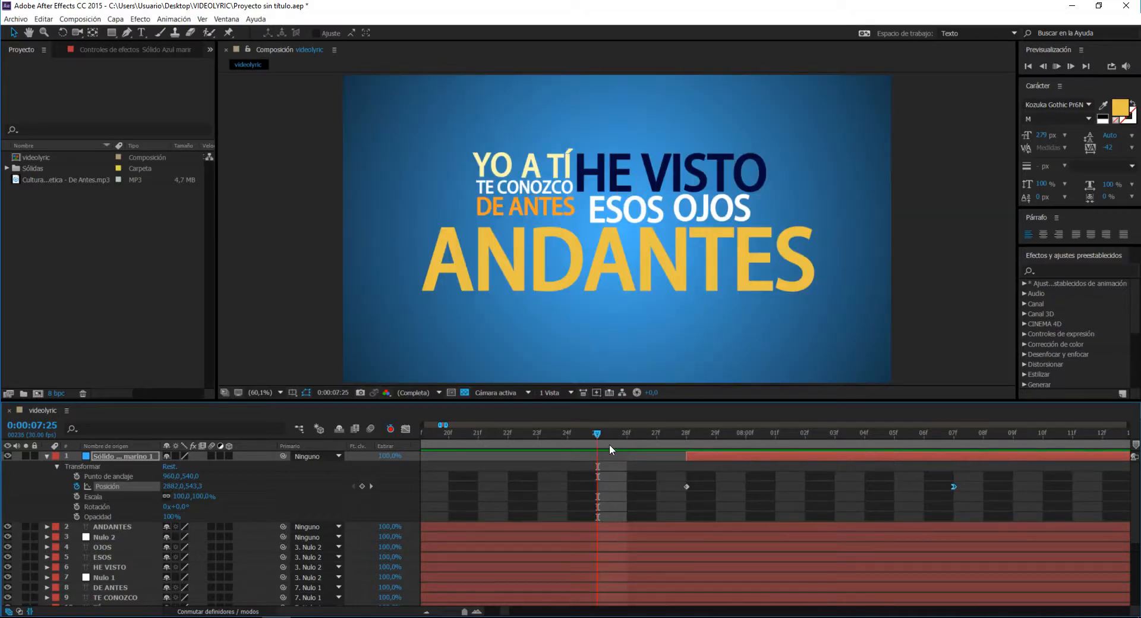
left_click_drag(609, 444, 943, 494)
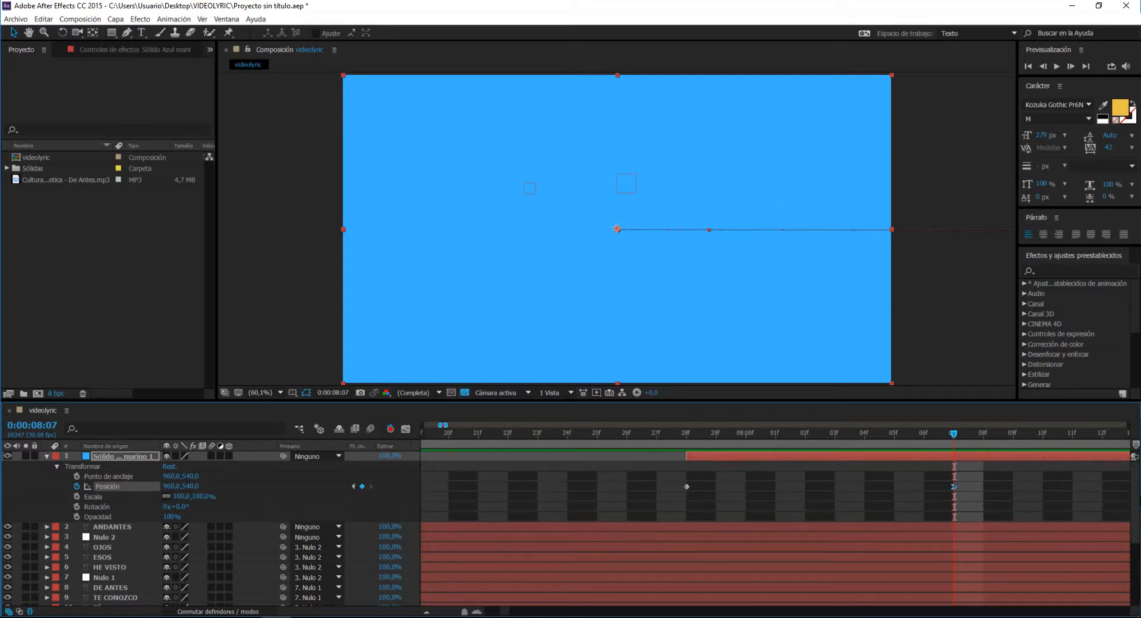
Step: Duplicate the blue solid, expand the copy's Transform properties and shift the copy to start at 0:00:08:02
left_click(141, 459)
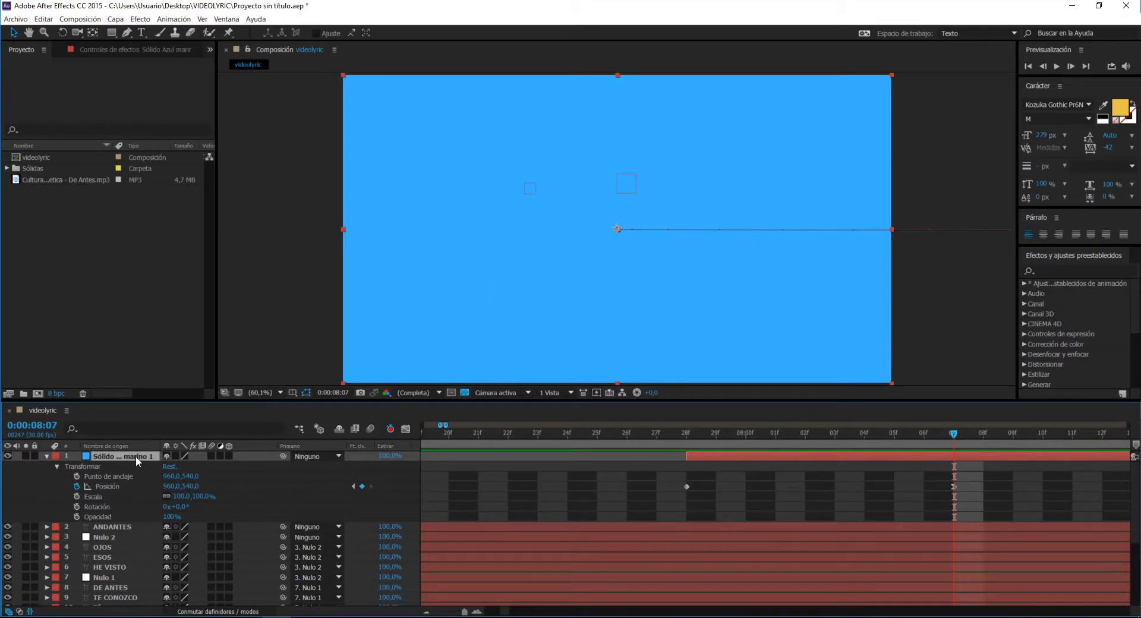
key("ctrl+d")
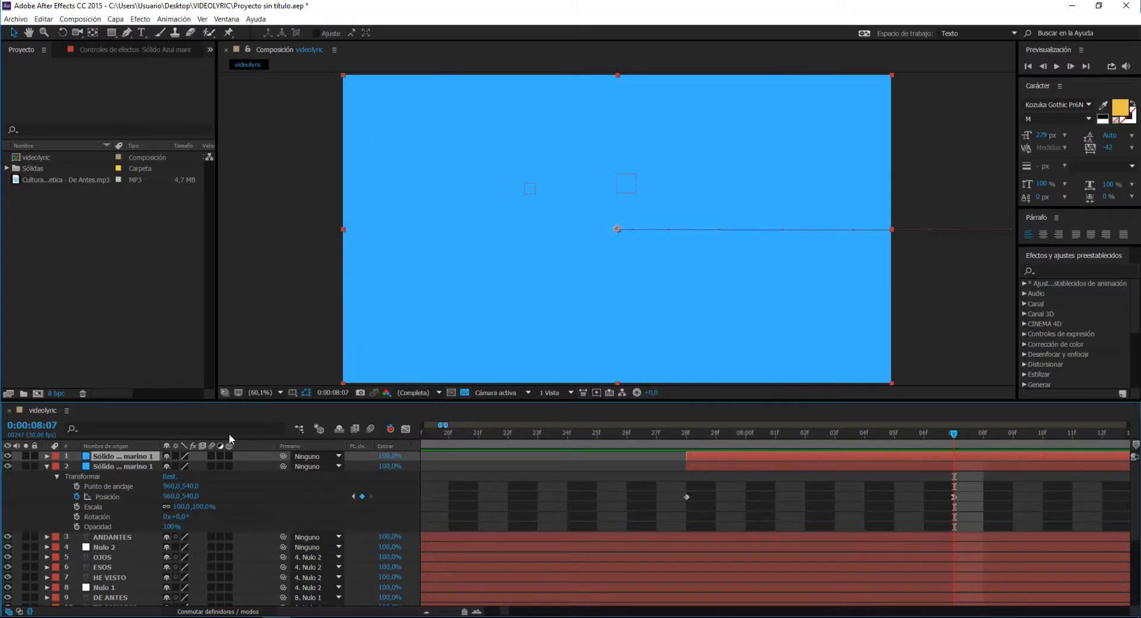
scroll(464, 612, "right", 3)
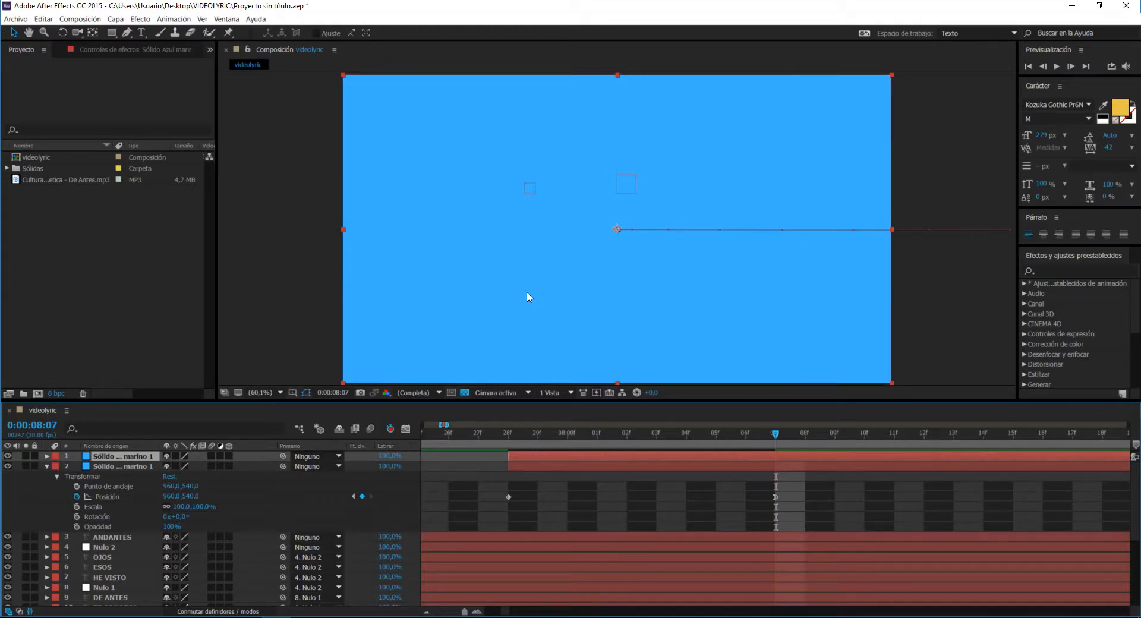
left_click(49, 456)
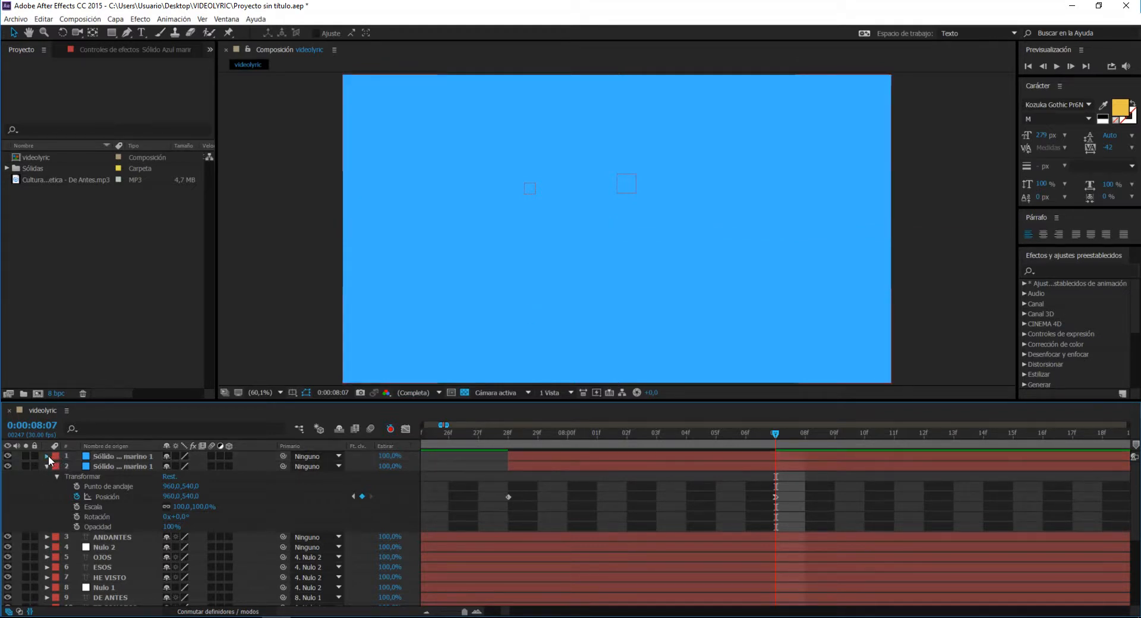
left_click(48, 456)
left_click(57, 467)
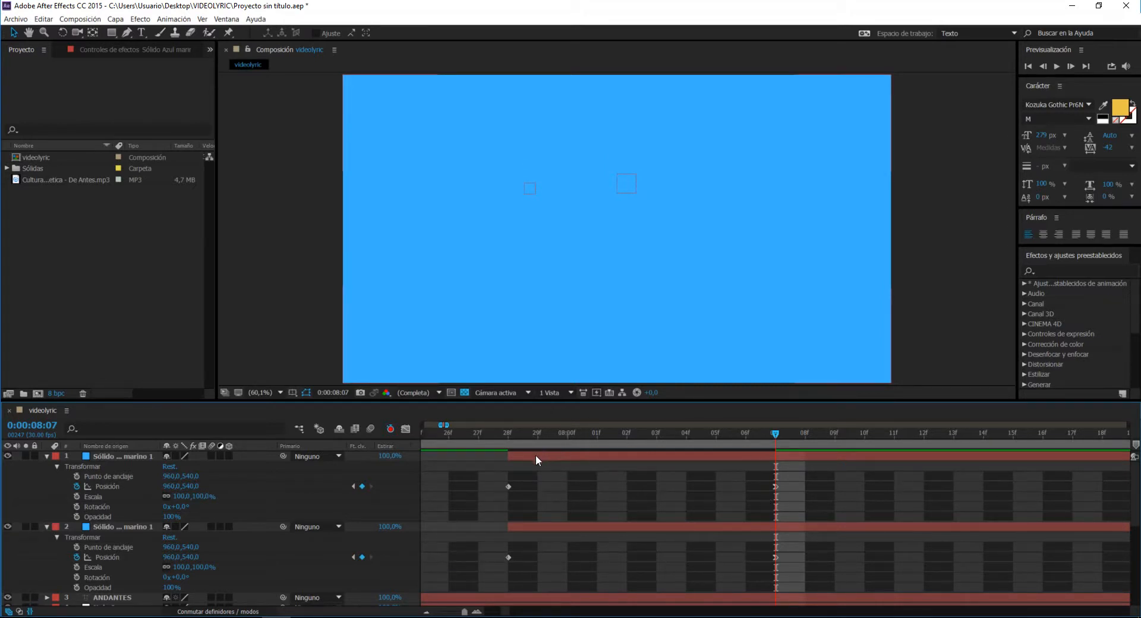
left_click_drag(536, 454, 672, 482)
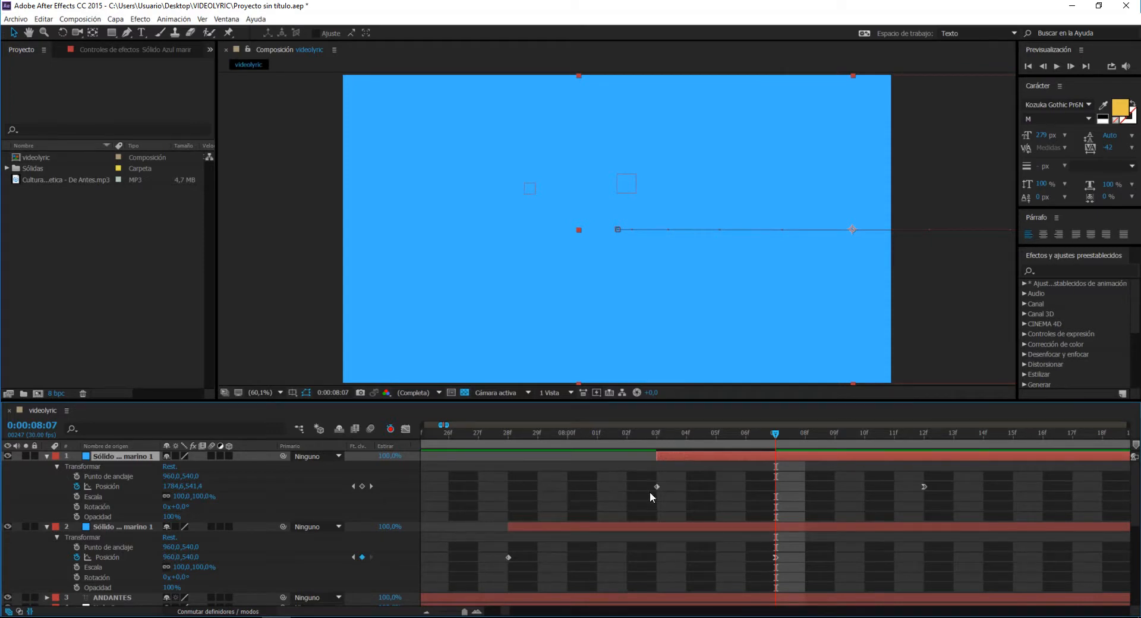
left_click_drag(658, 461, 650, 461)
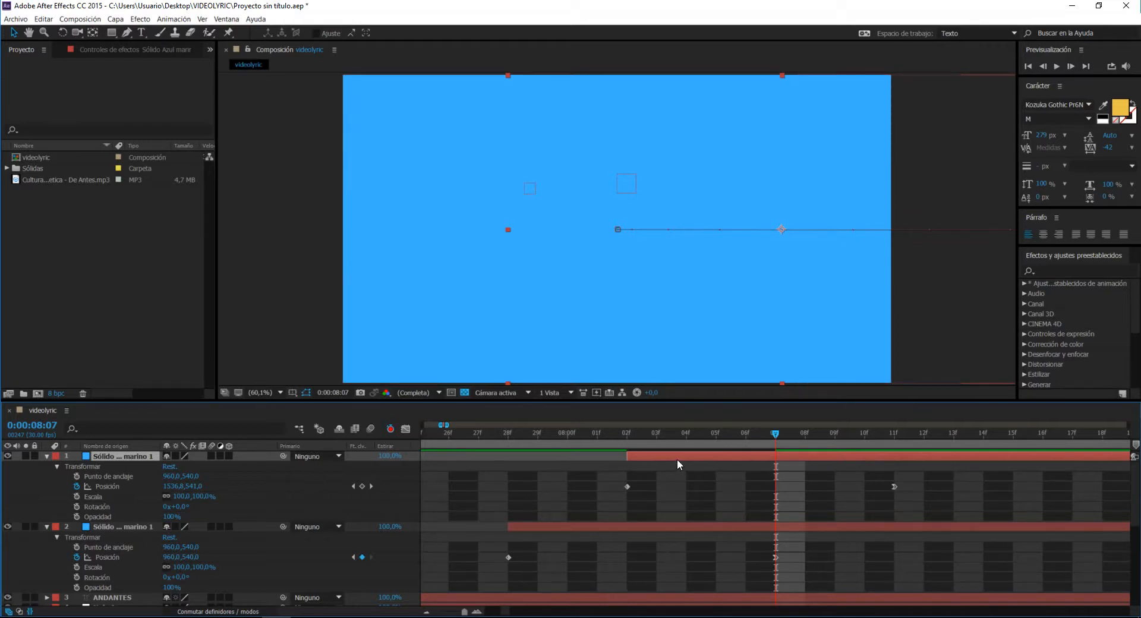
Step: Recolour the duplicated solid to light blue 8DD2FF as a new solid and scrub through the transition
left_click(114, 21)
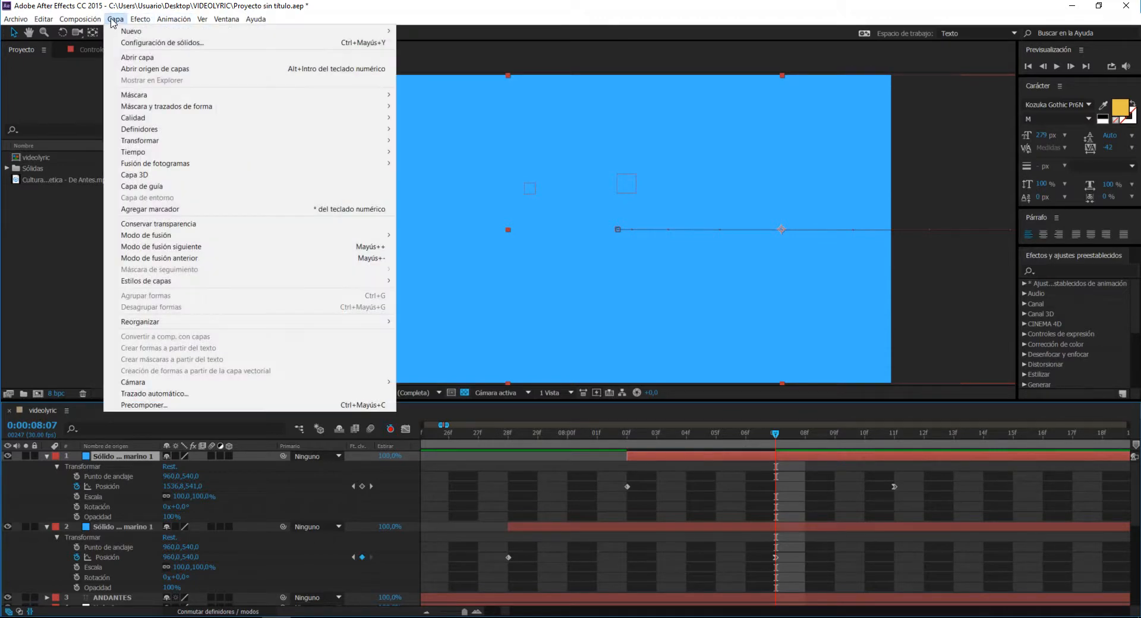
left_click(136, 43)
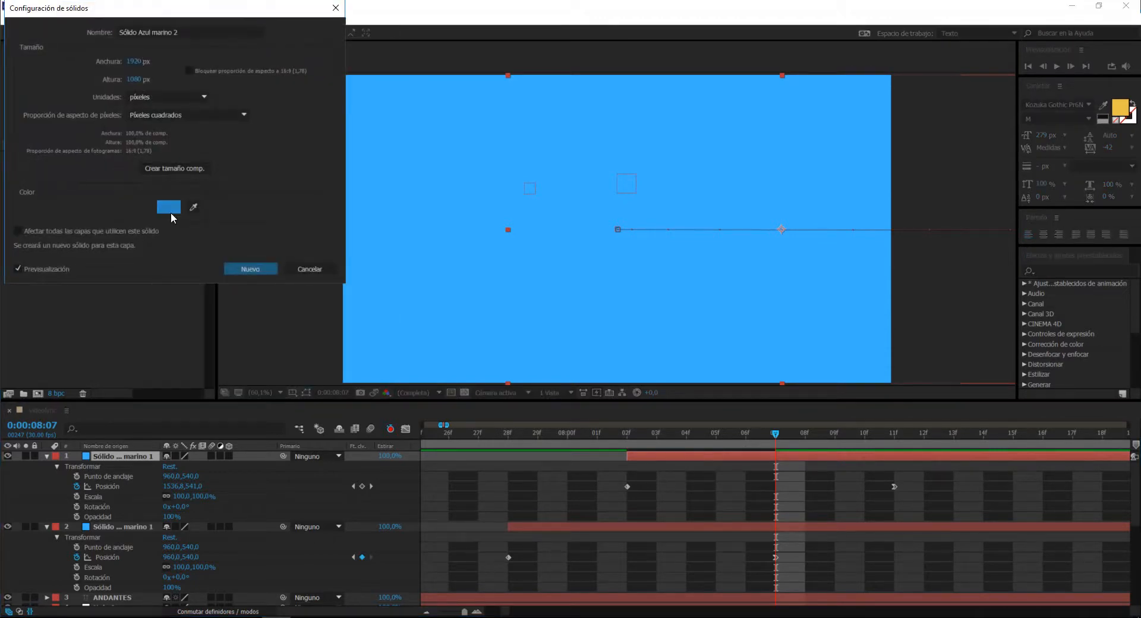
left_click(170, 208)
left_click_drag(133, 28, 83, 28)
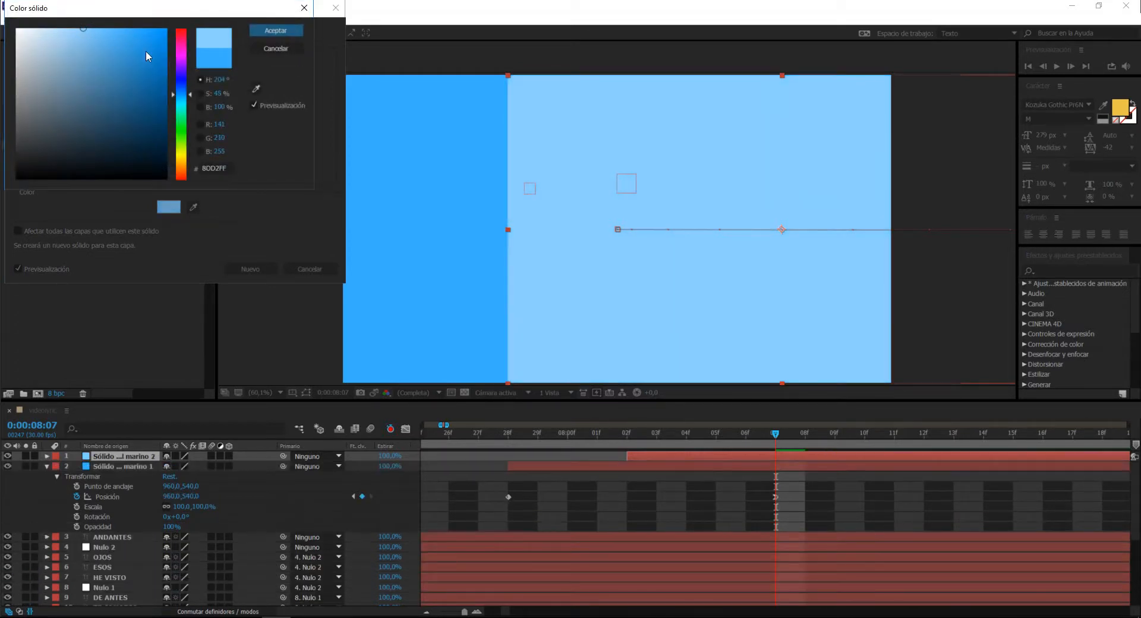
left_click(269, 33)
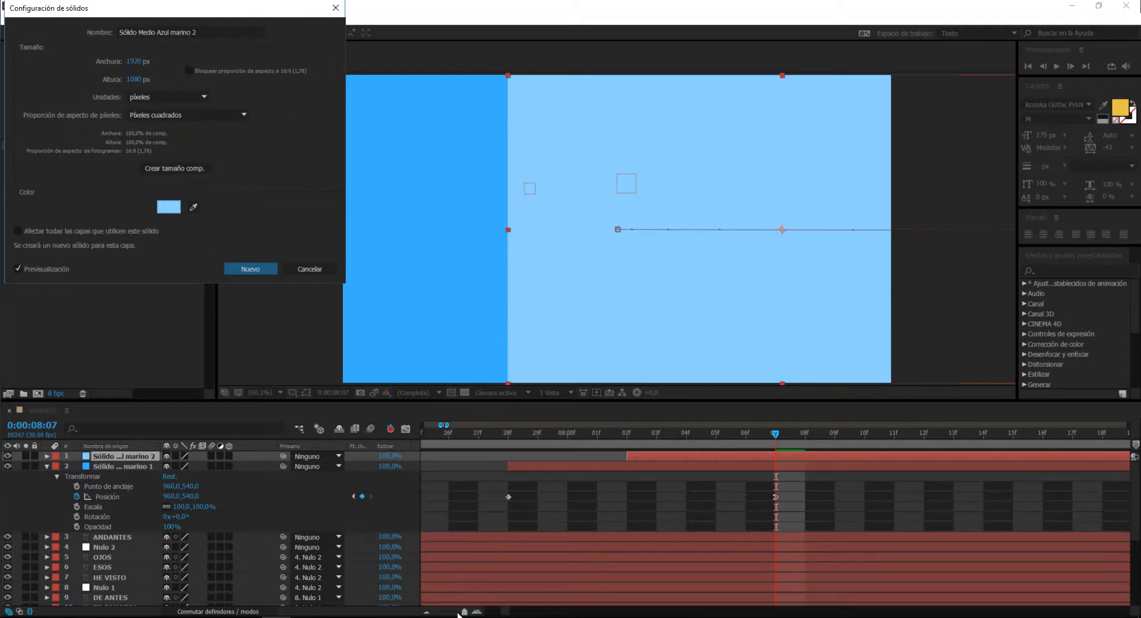
left_click(258, 270)
left_click_drag(486, 434, 776, 486)
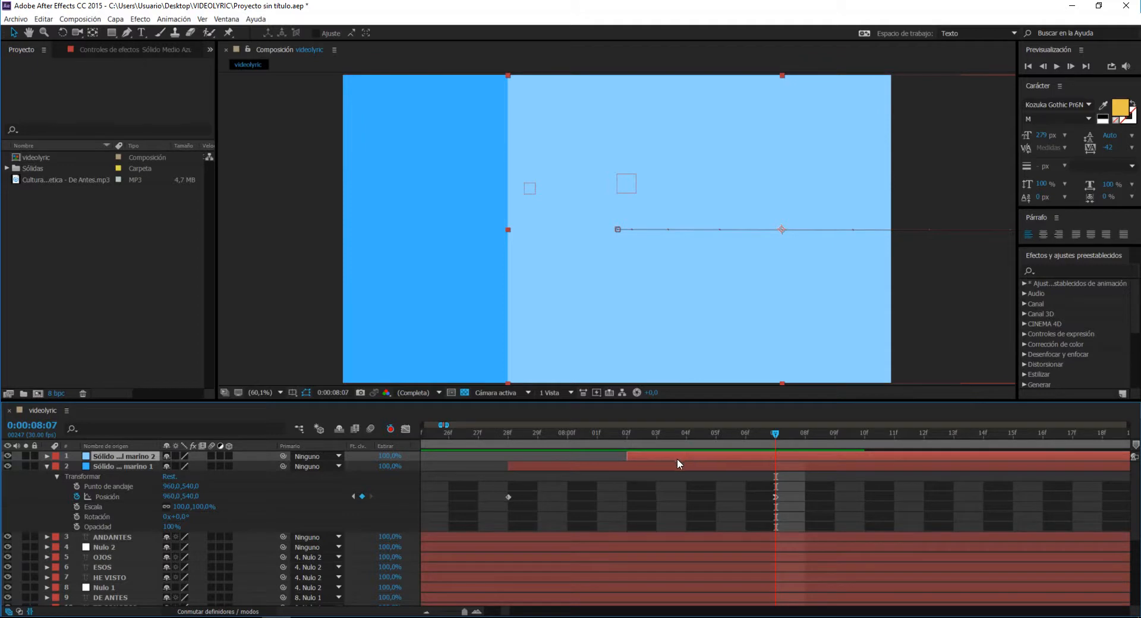
Step: Duplicate the light blue solid and shift the new copy to start at 0:00:08:07
left_click(145, 446)
key("ctrl+d")
left_click_drag(717, 453, 857, 473)
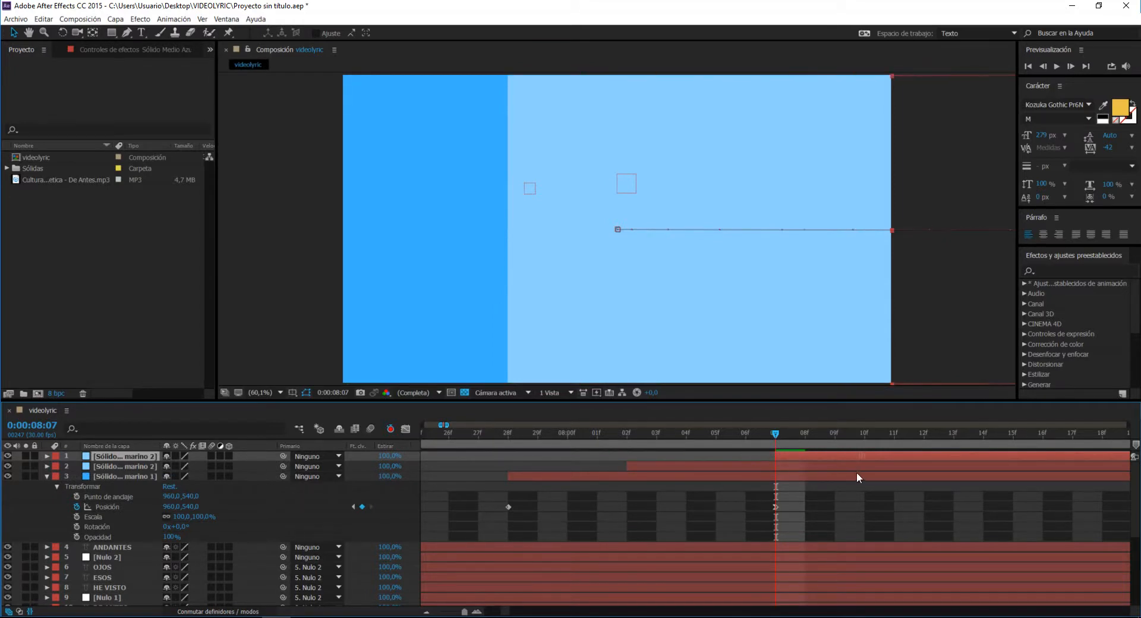
left_click(822, 445)
double_click(801, 457)
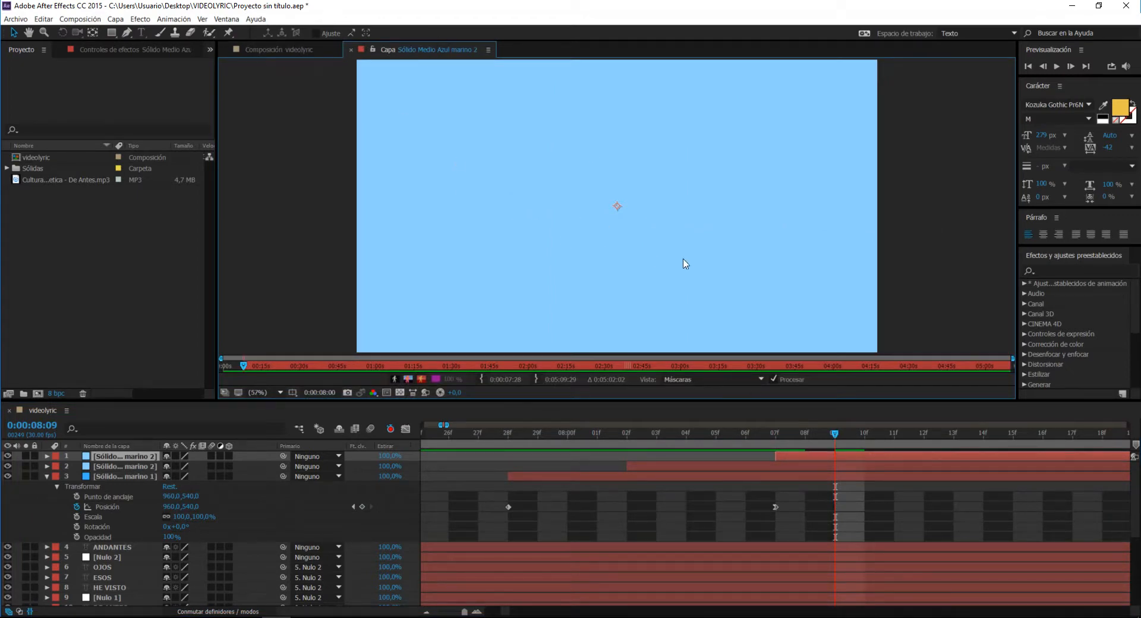
left_click(292, 51)
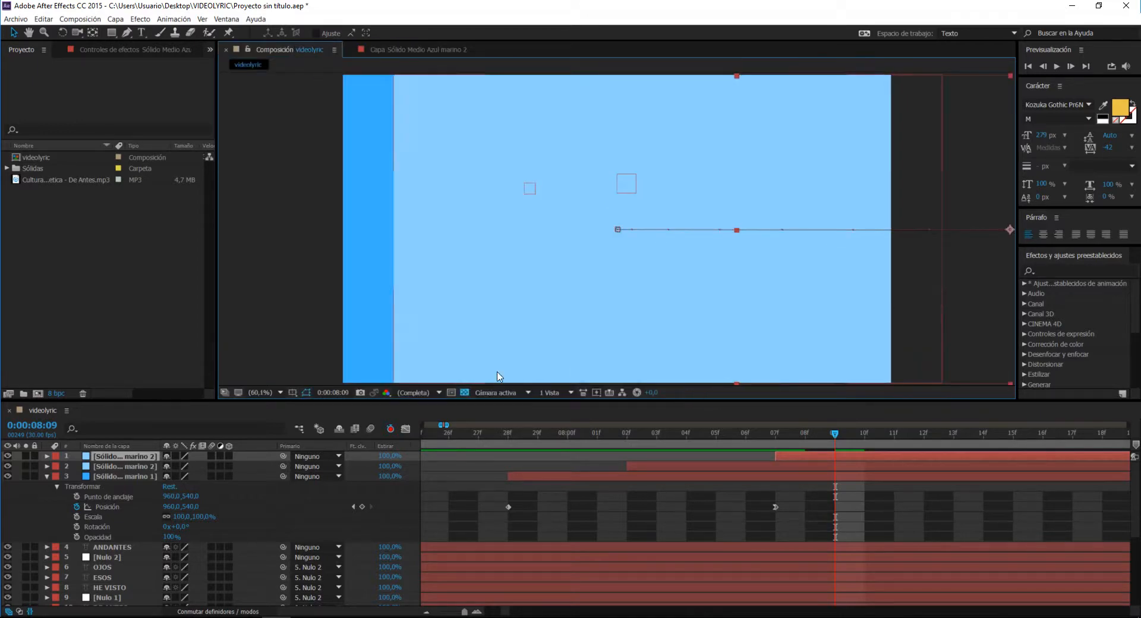
Step: Recolour the newest solid copy to pale blue BBDDF3 as a new solid
left_click(116, 19)
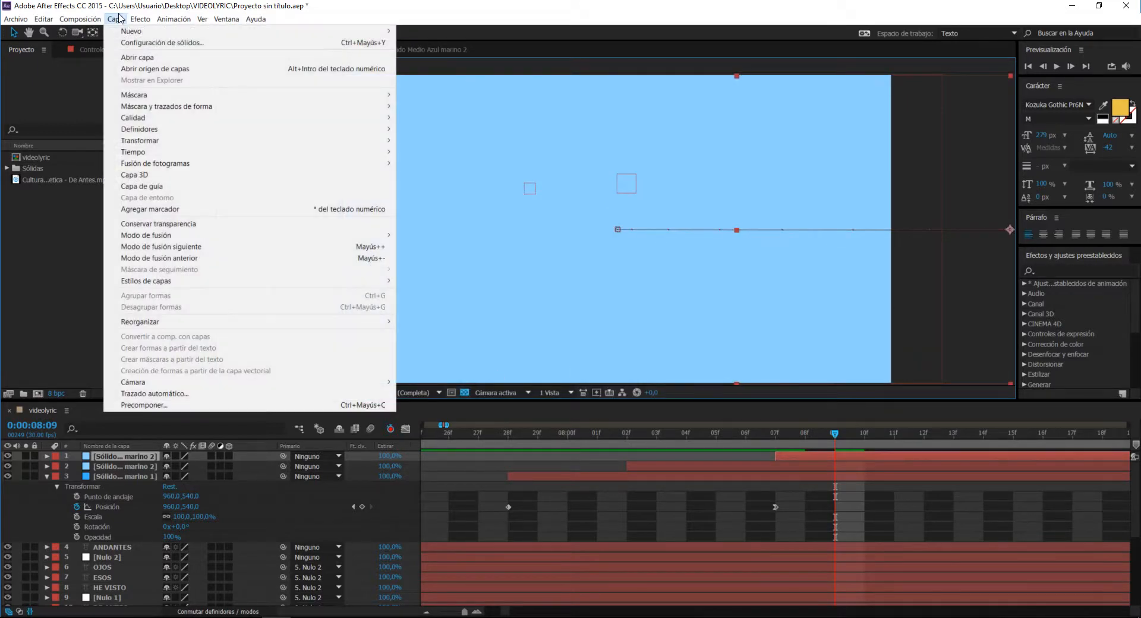
mouse_move(132, 35)
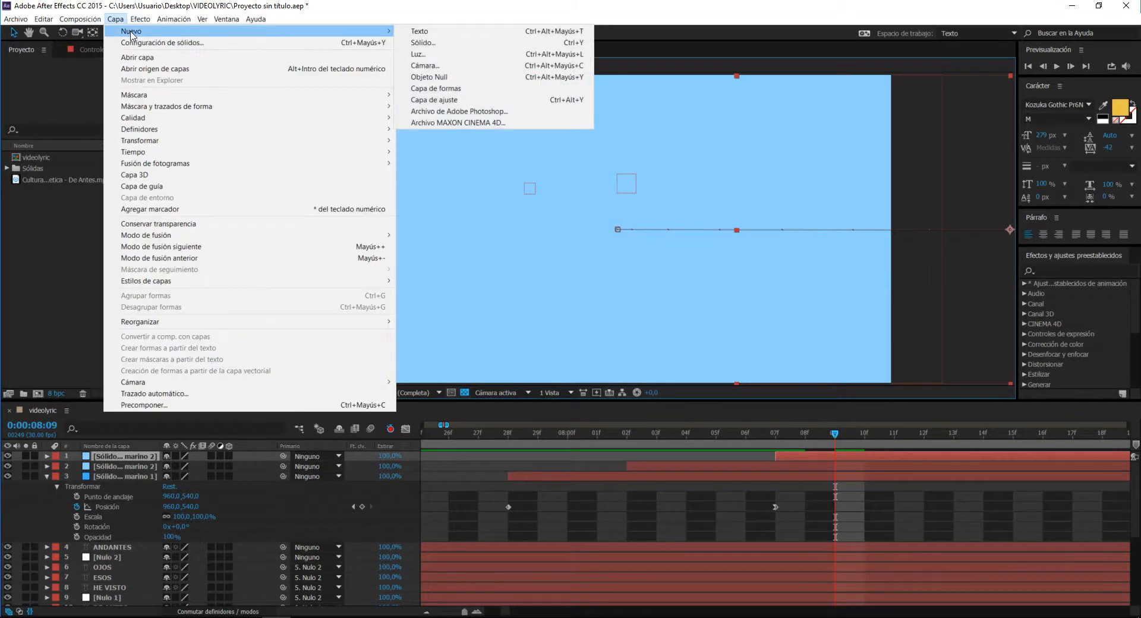
left_click(185, 44)
left_click(171, 207)
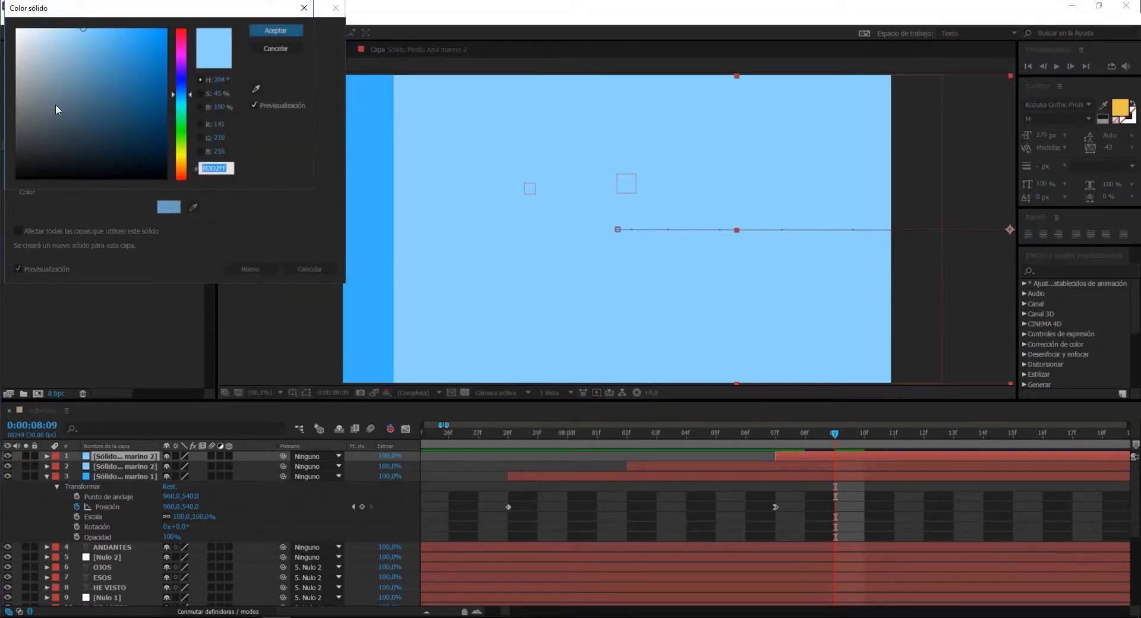
left_click_drag(71, 30, 50, 35)
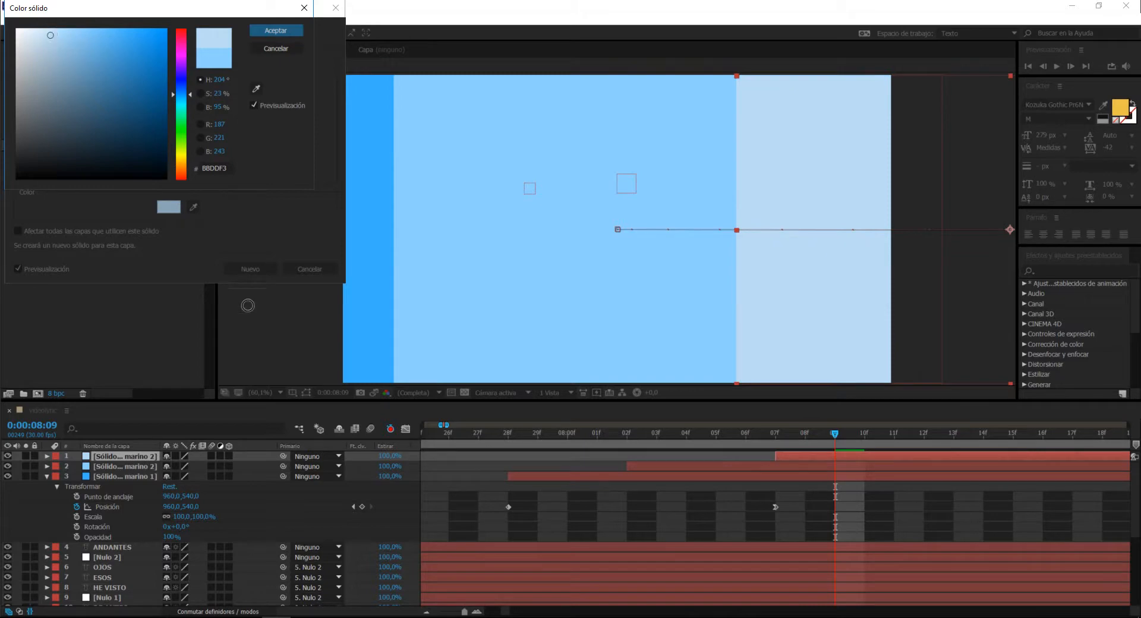
left_click(265, 29)
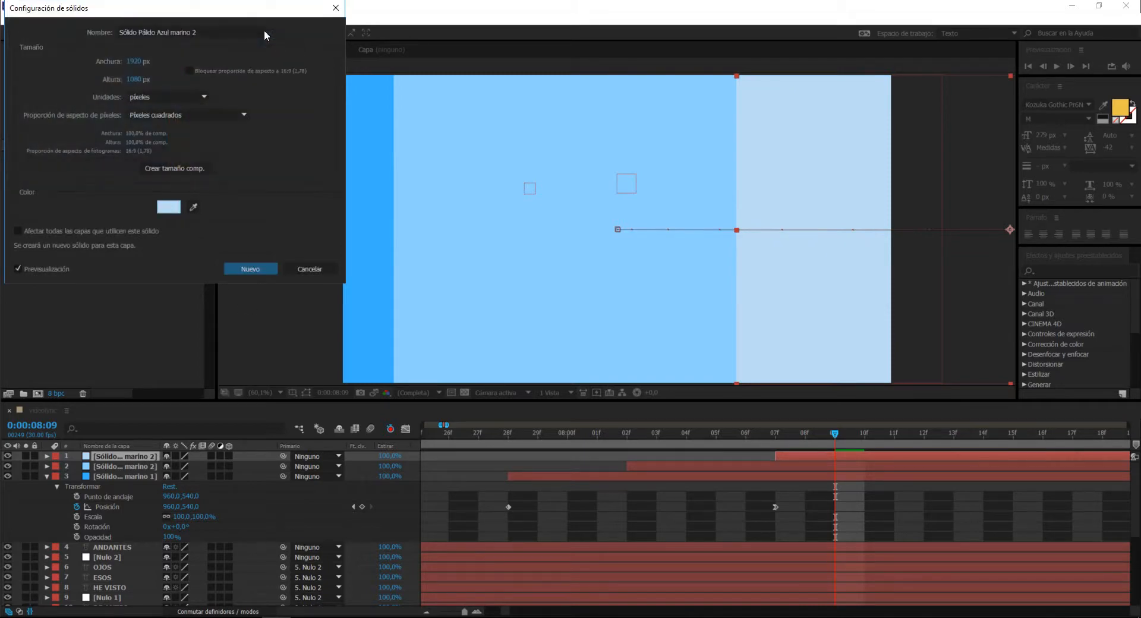
left_click(238, 268)
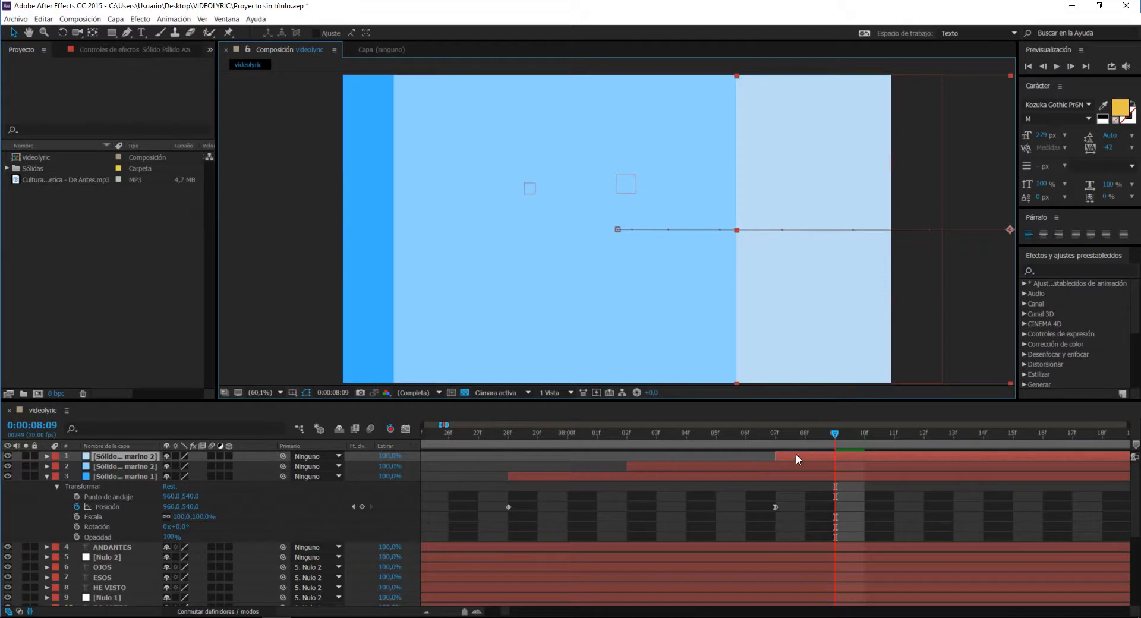
Step: Duplicate the pale blue solid and shift the copy to start at 0:00:08:12
left_click(140, 456)
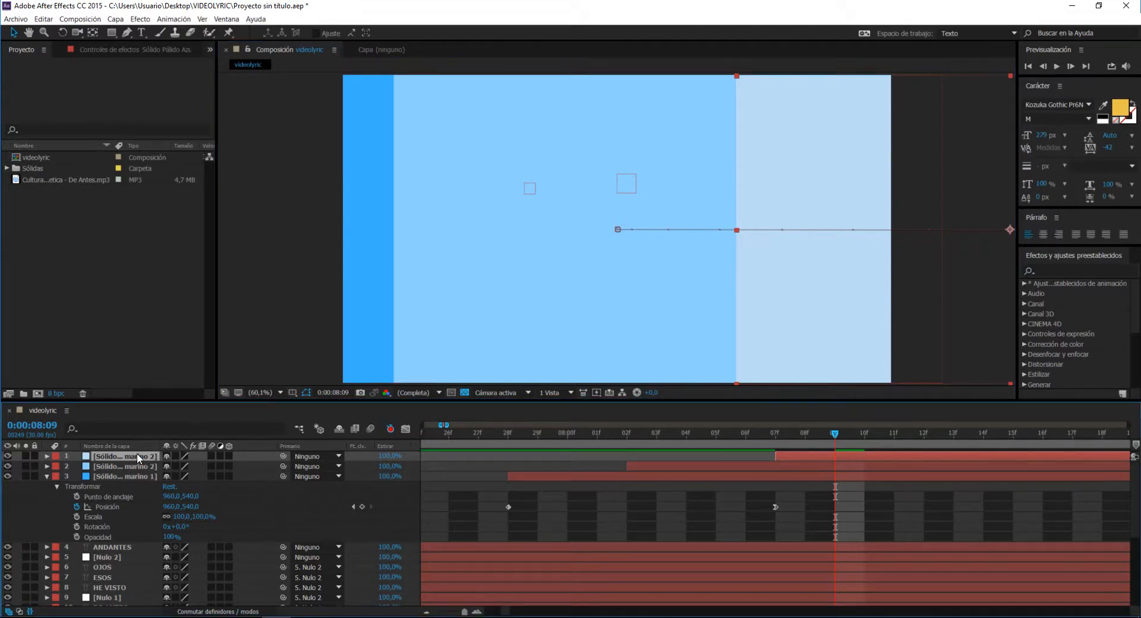
key("ctrl+d")
left_click_drag(811, 454, 940, 462)
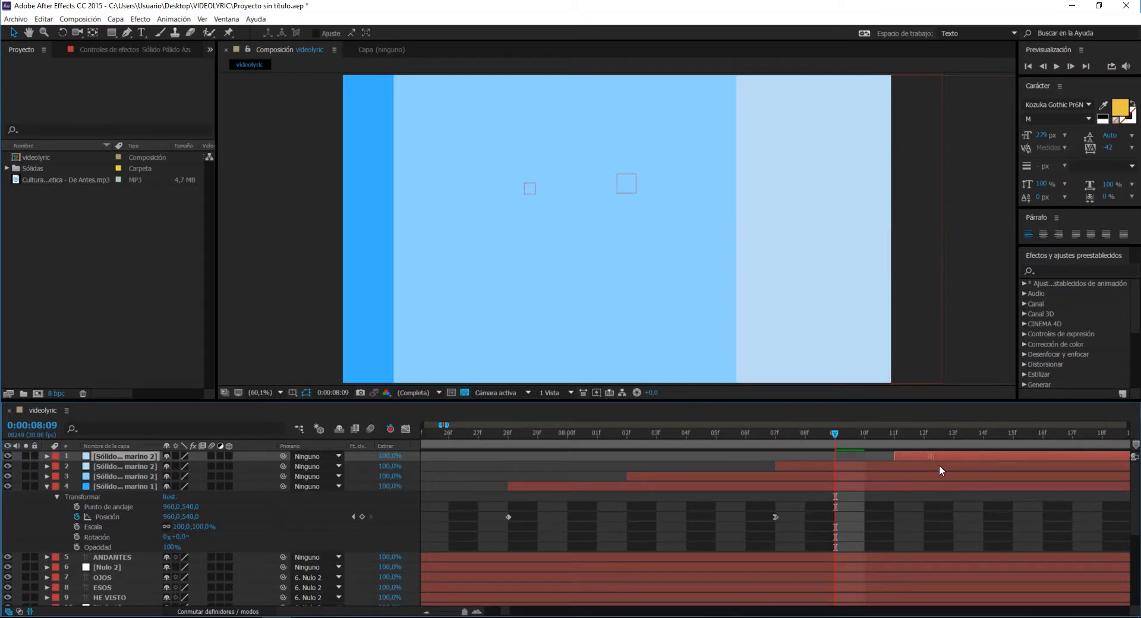
left_click_drag(939, 467, 947, 448)
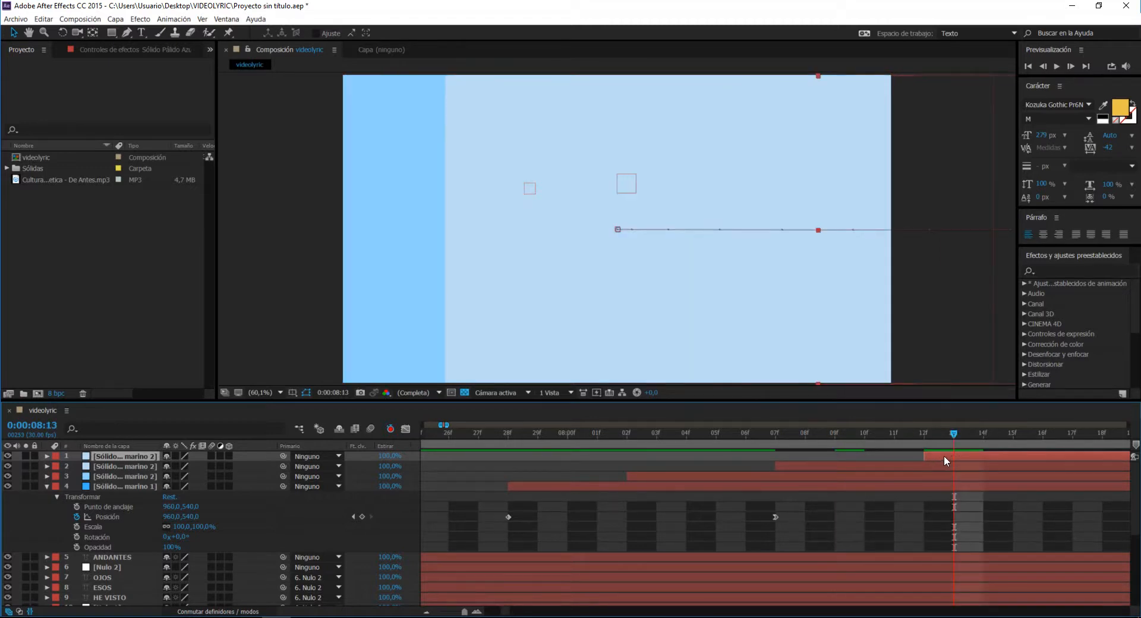
Step: Recolour the last duplicated solid to white FFFFFF as a new solid
left_click(115, 19)
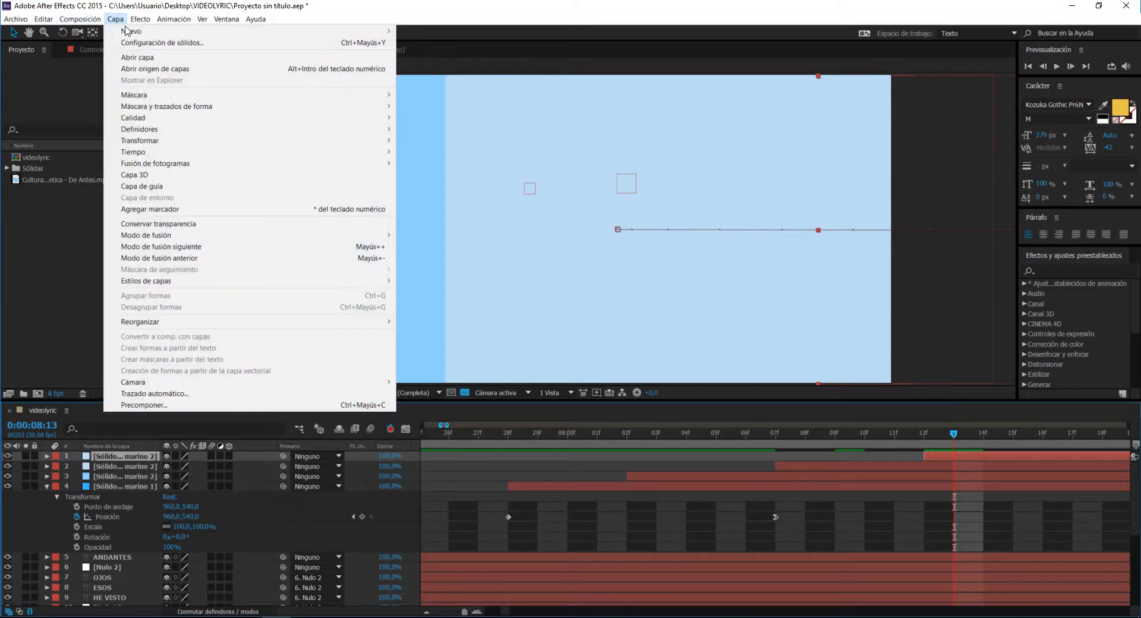
left_click(139, 43)
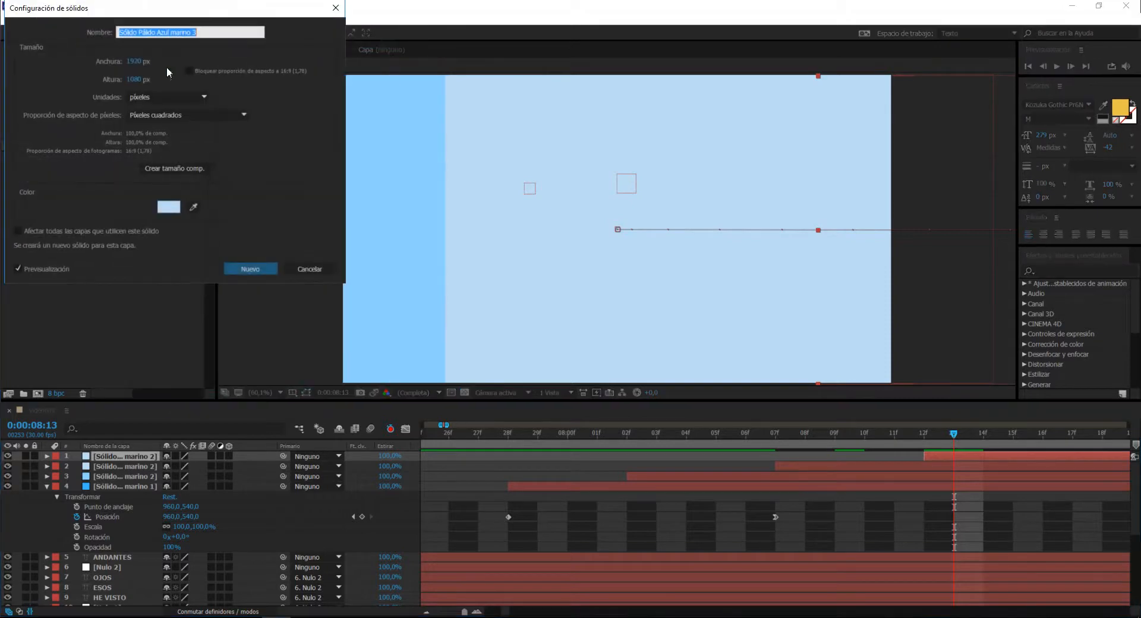
left_click(169, 207)
mouse_move(57, 58)
left_mouse_down()
mouse_move(47, 39)
mouse_move(1, 18)
left_mouse_up()
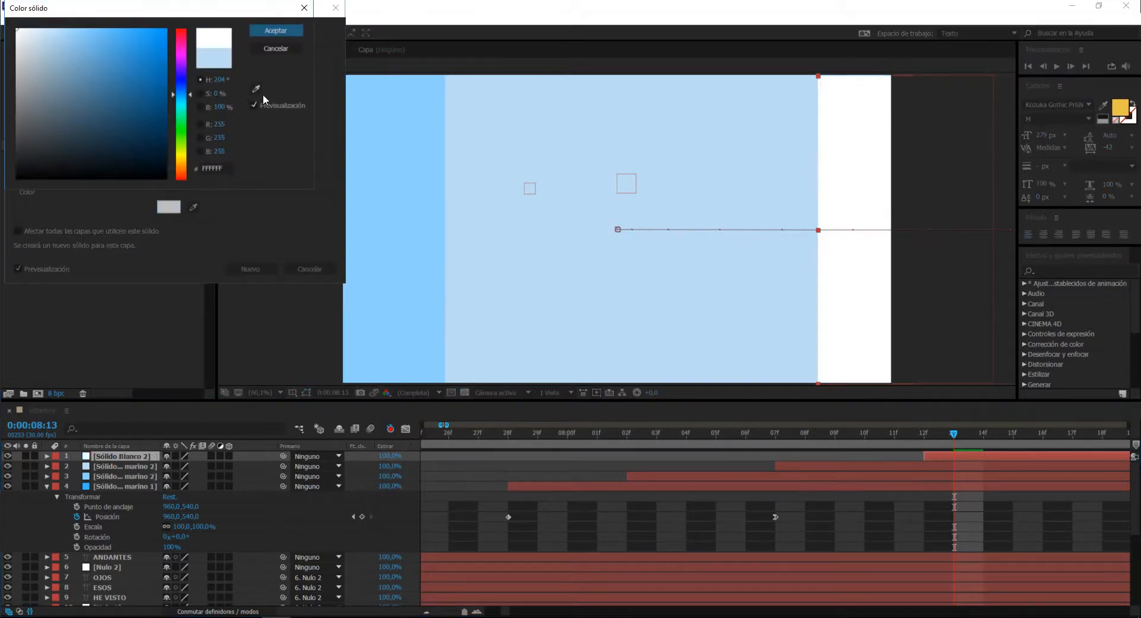
left_click(275, 30)
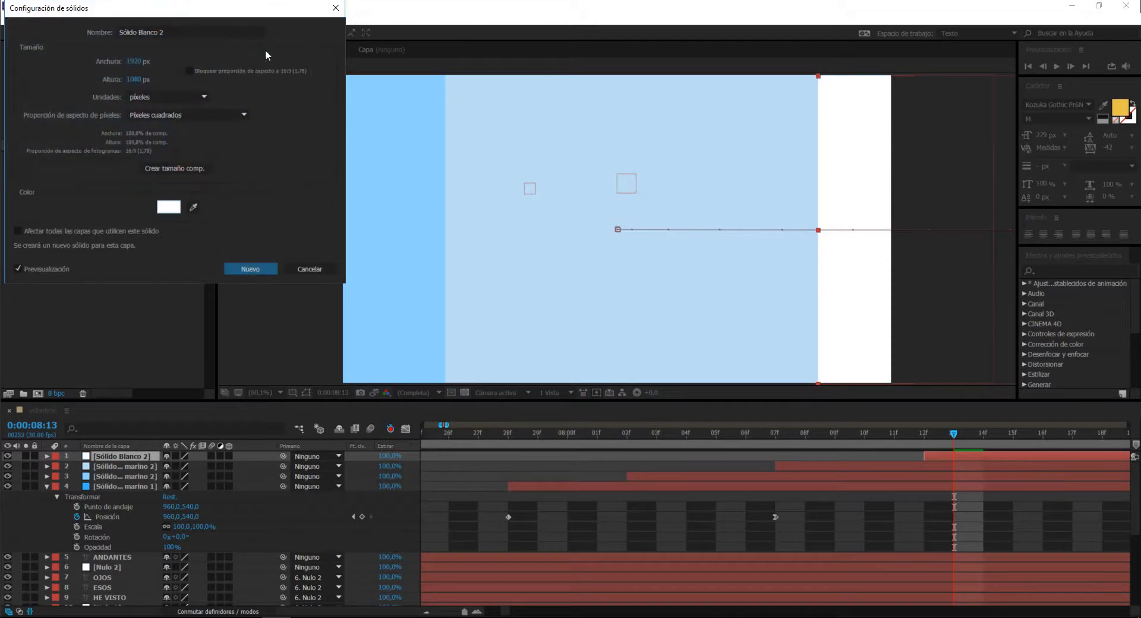
left_click(261, 267)
Step: Play the four-solid transition repeatedly from several points before and during it to check its timing against the music
left_click_drag(464, 612, 461, 612)
left_click(568, 440)
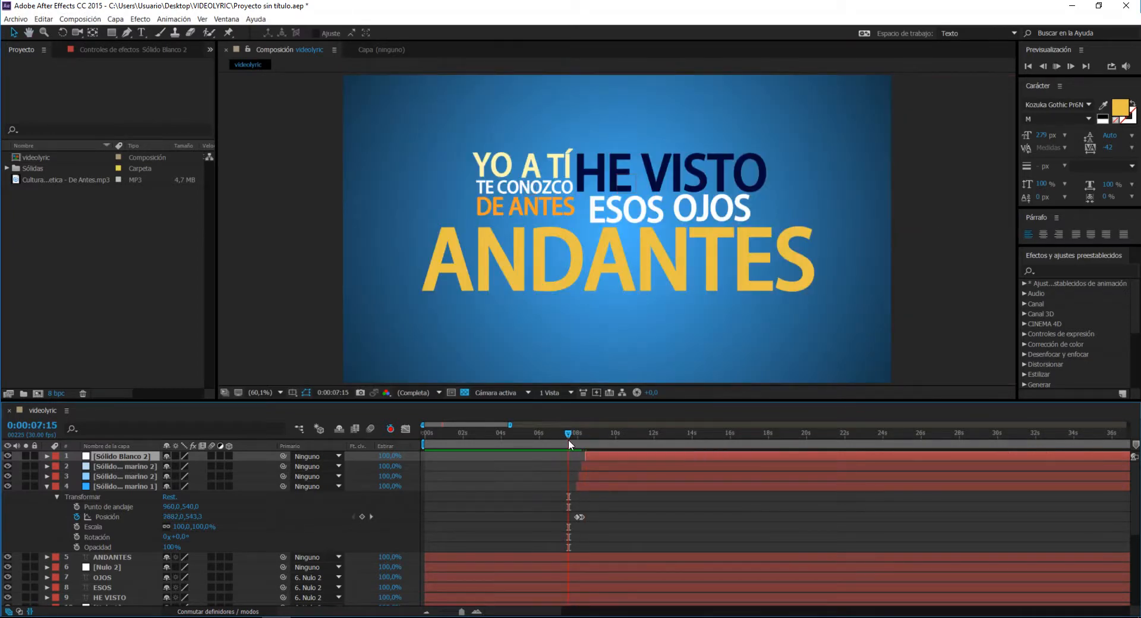
key("space")
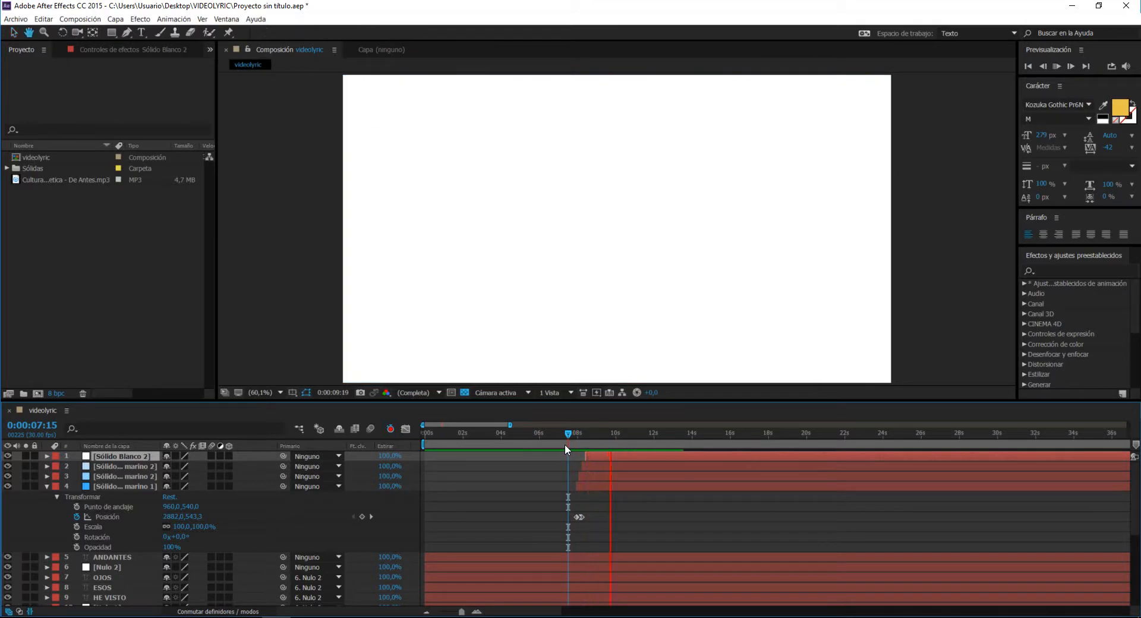
key("space")
left_click(561, 445)
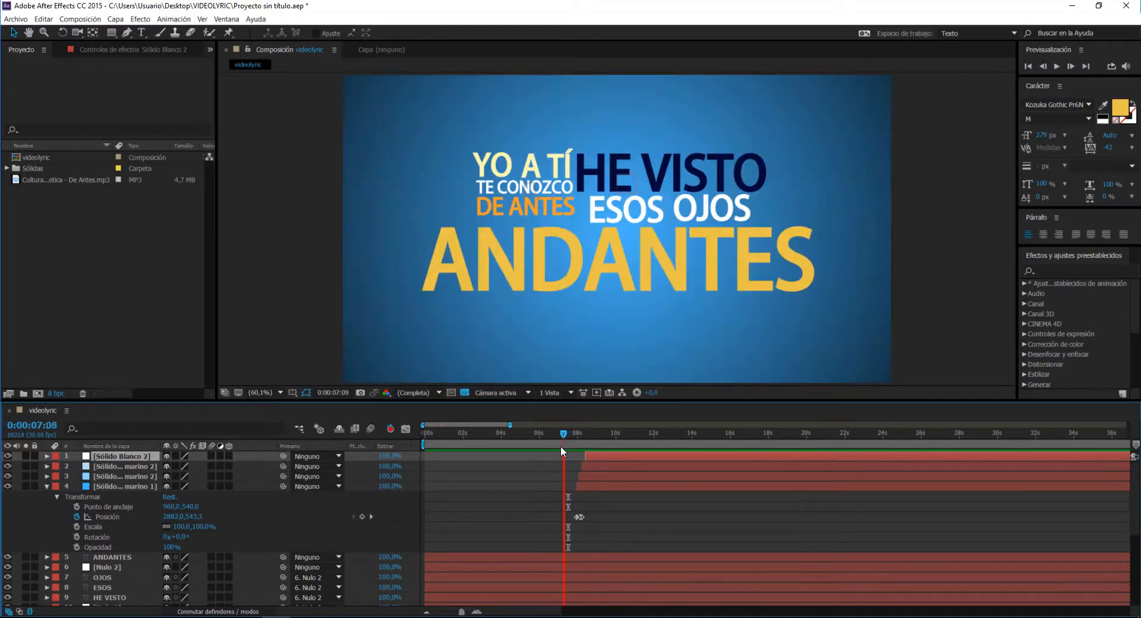
key("space")
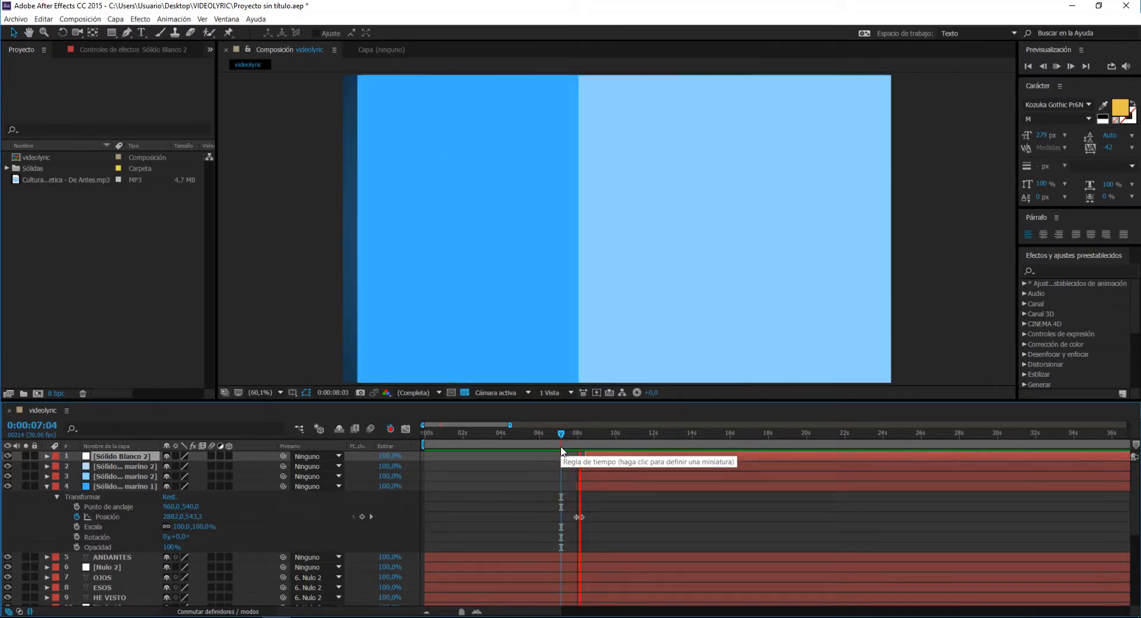
left_click(552, 438)
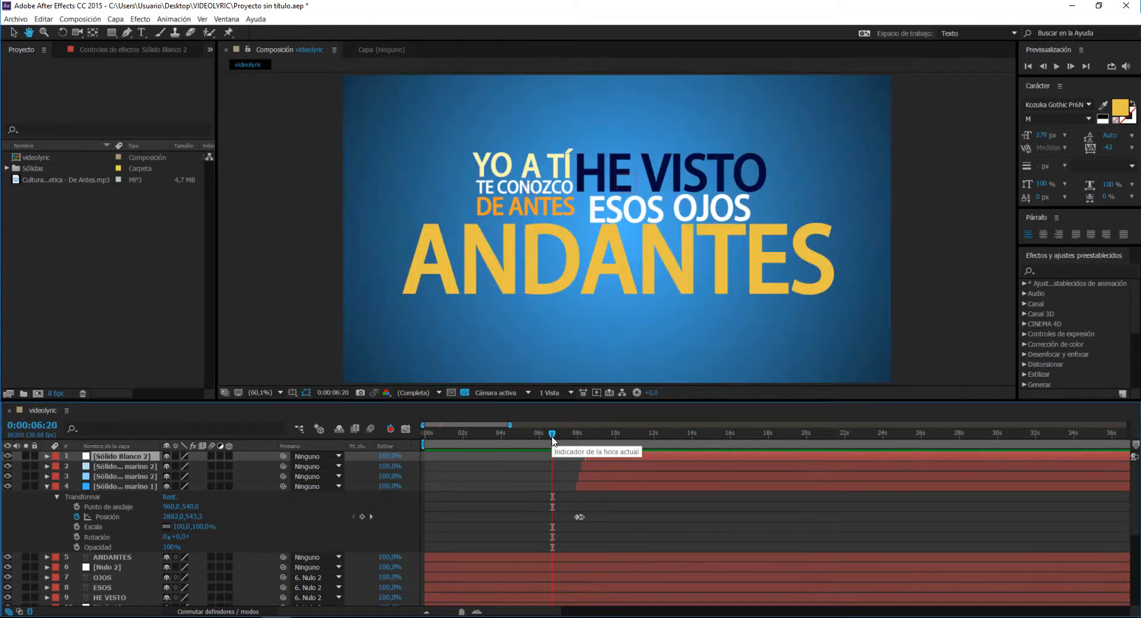
key("space")
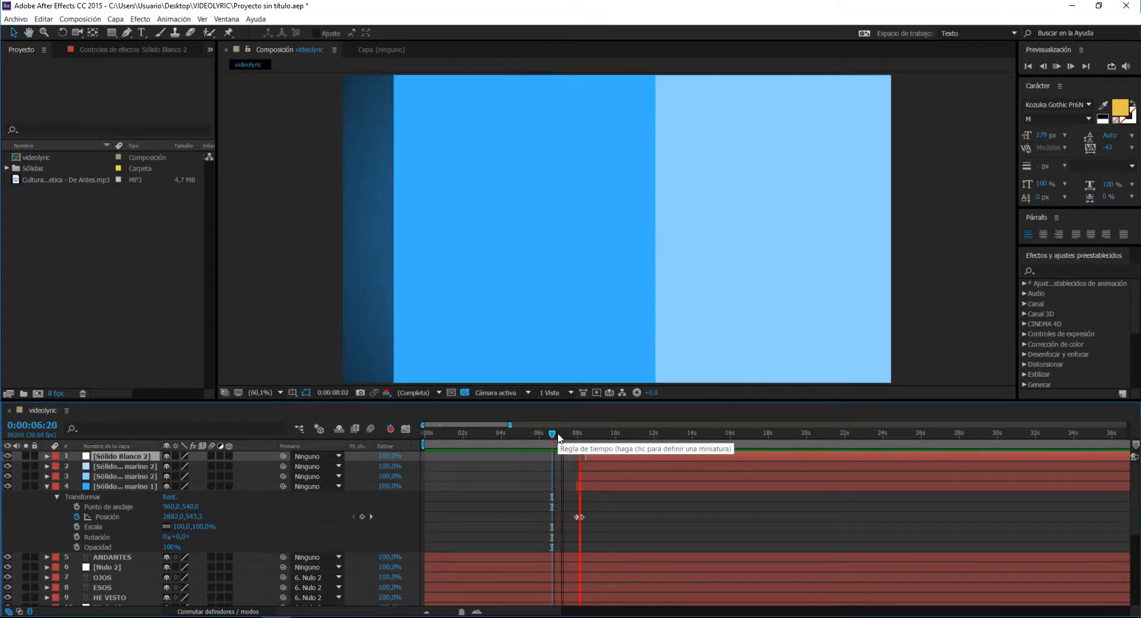
key("space")
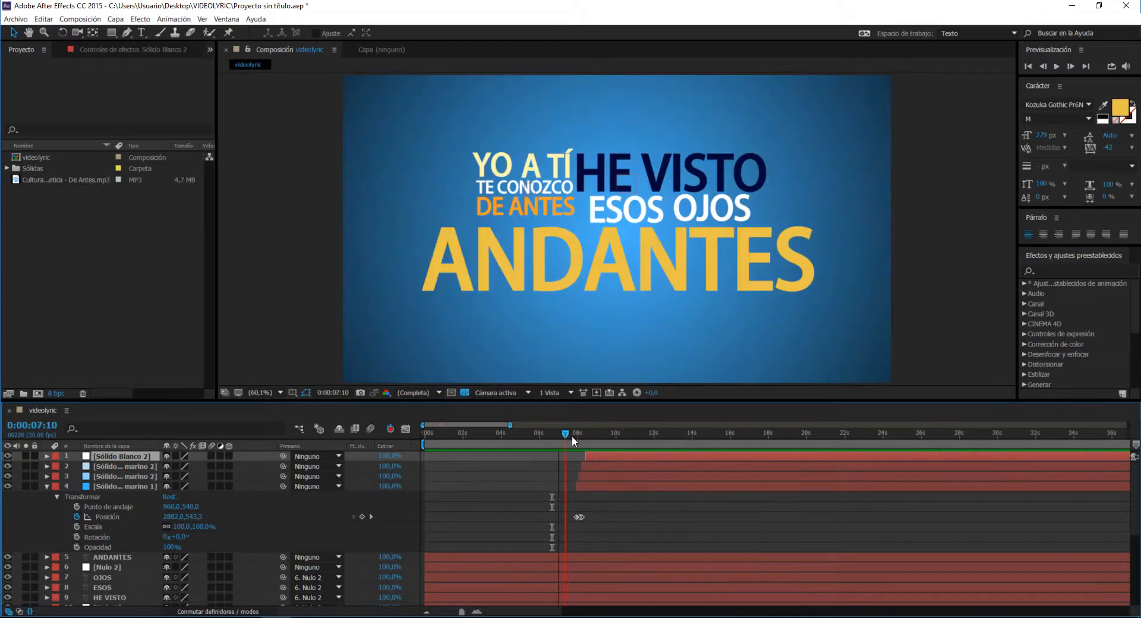
left_click(579, 434)
key("space")
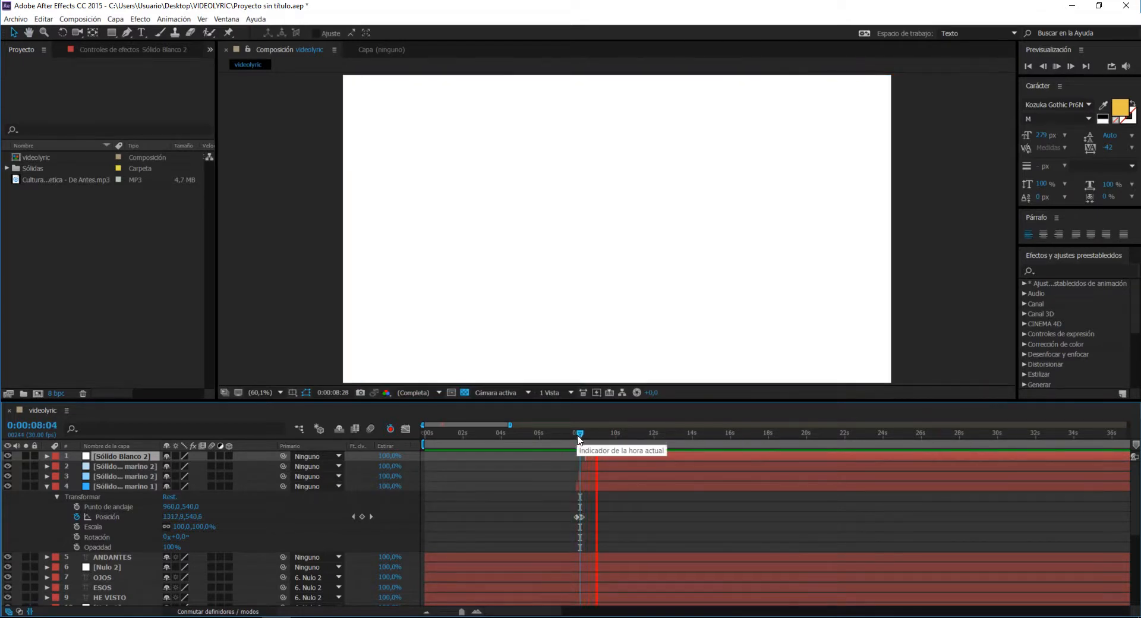
left_click(569, 433)
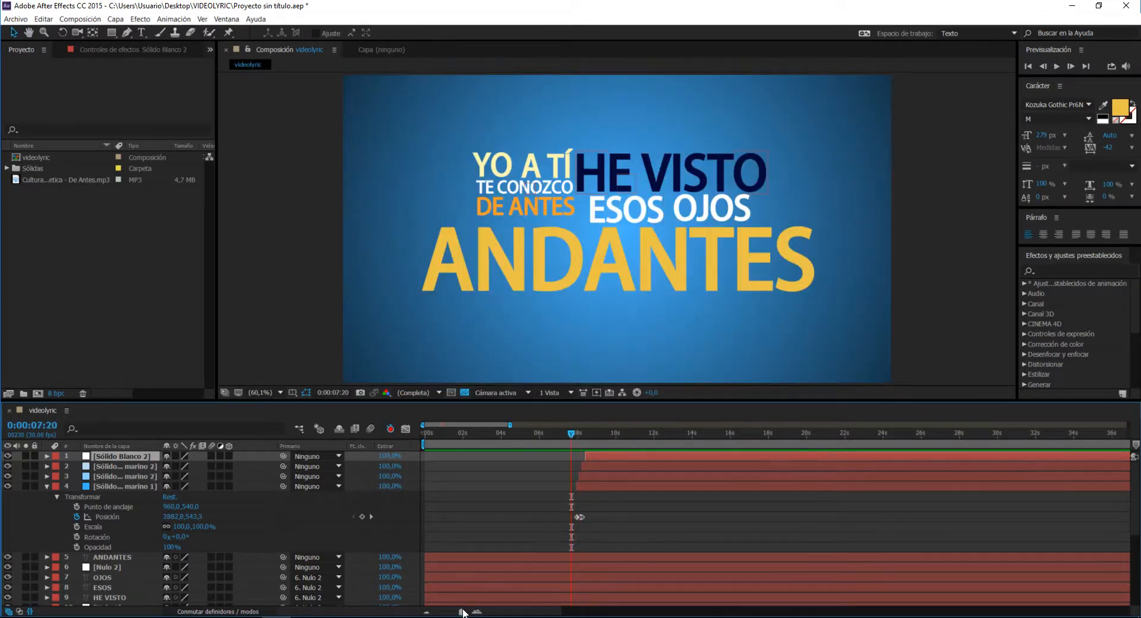
Step: Move the blue solid's ending Position keyframe to 0:00:08:17, delay the light blue solid's ending keyframe as well, and preview the slower slide
left_click_drag(462, 611, 462, 612)
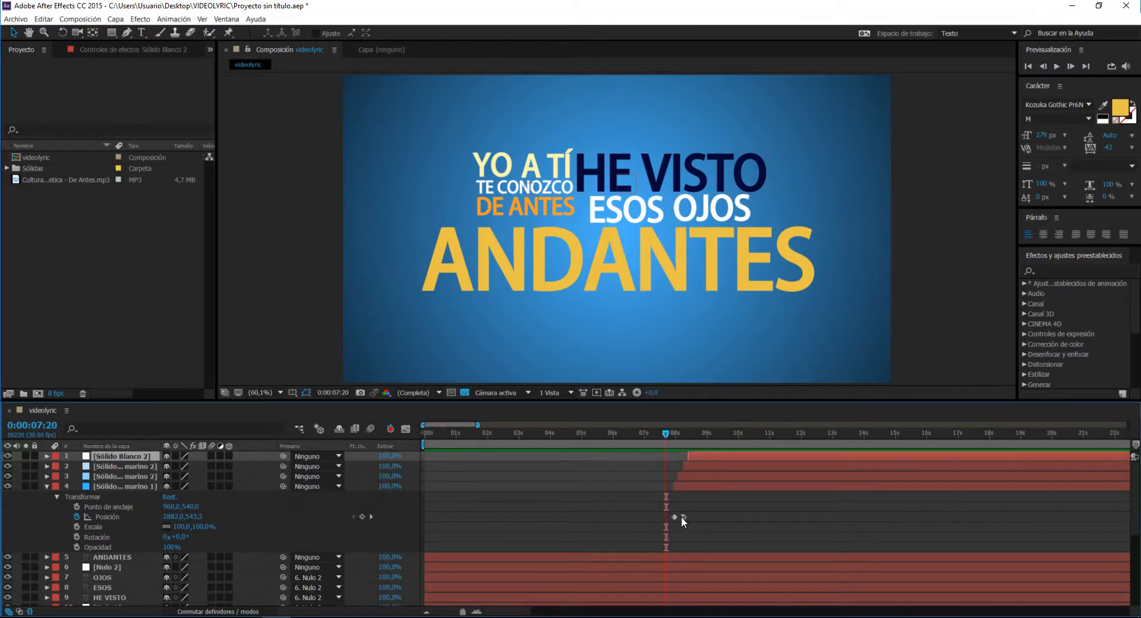
left_click_drag(682, 516, 693, 517)
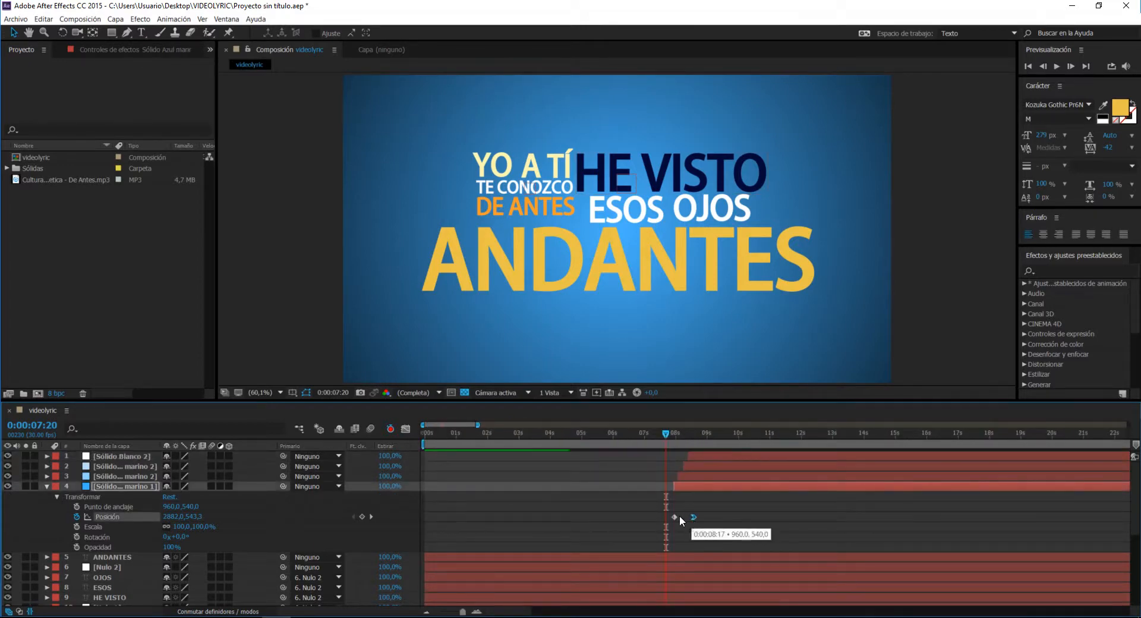
left_click(47, 476)
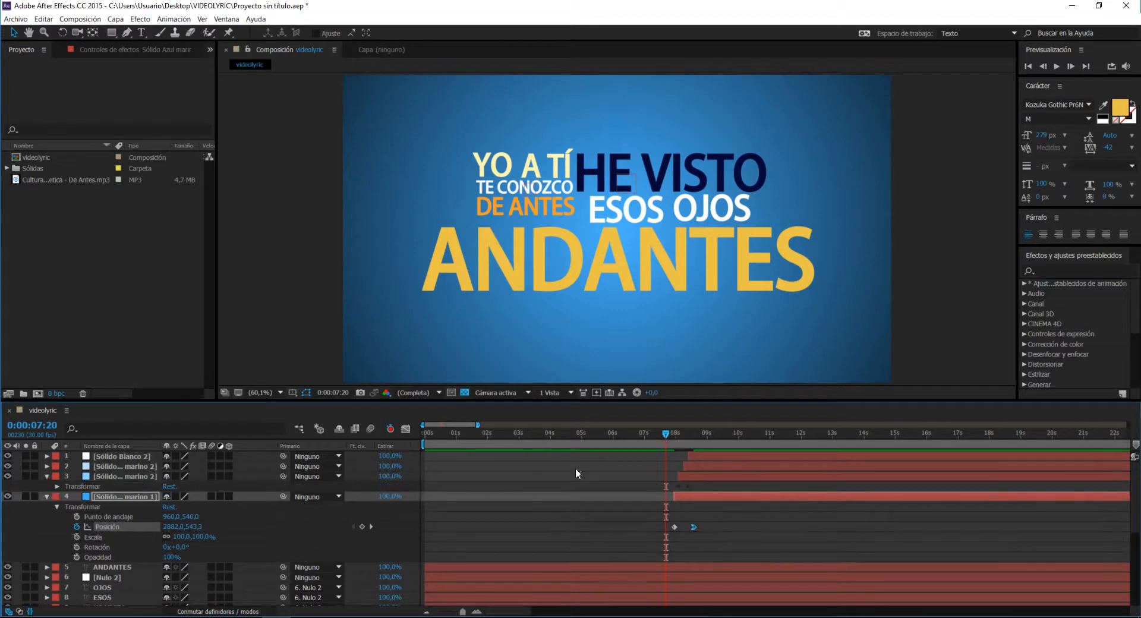
left_click(57, 486)
left_click_drag(688, 506, 700, 507)
key("space")
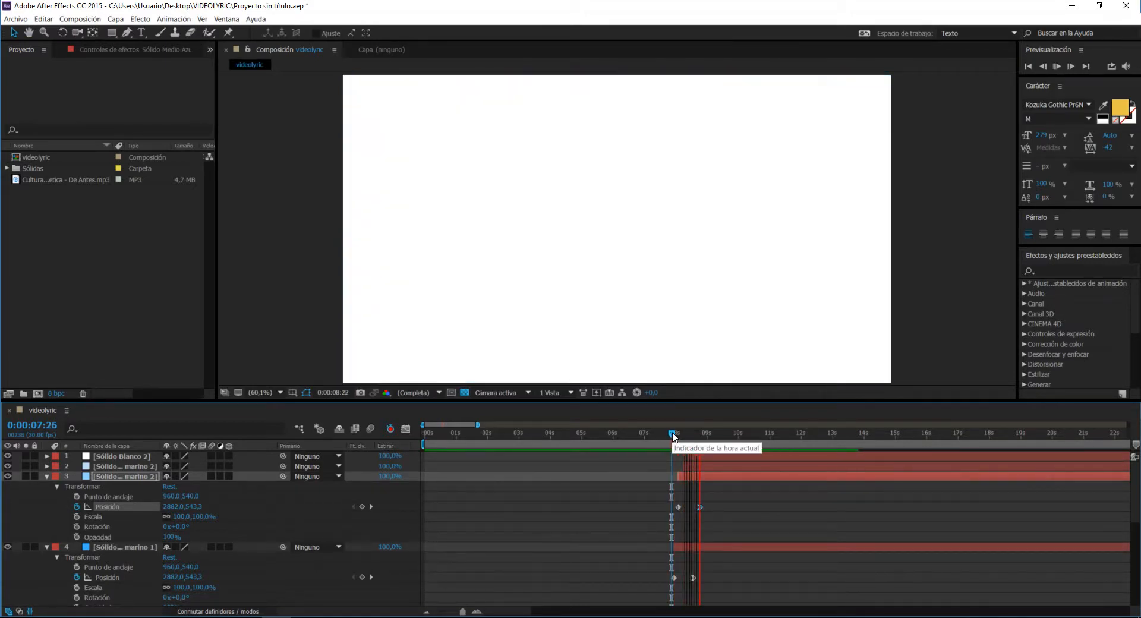
Step: Pull the ending Position keyframes of the light blue and blue solids slightly earlier to shorten their slides
left_click(679, 433)
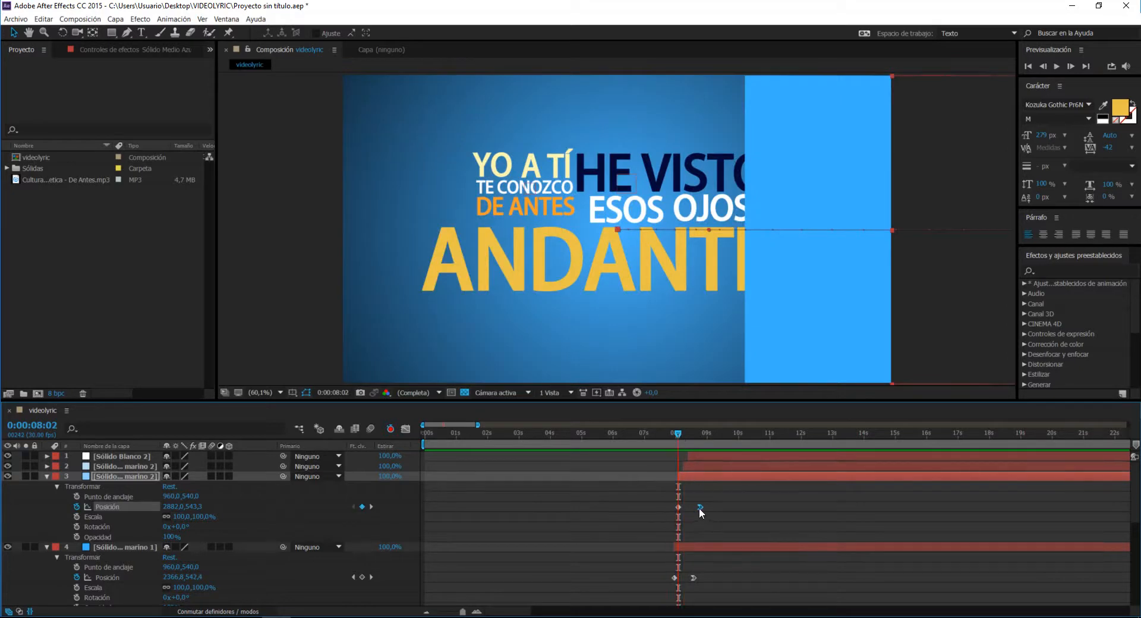
left_click_drag(699, 508, 696, 507)
left_click_drag(694, 576, 690, 577)
Step: Expand the Transform properties of the pale blue and white solids and move their ending Position keyframes later to lengthen the slides
left_click(46, 466)
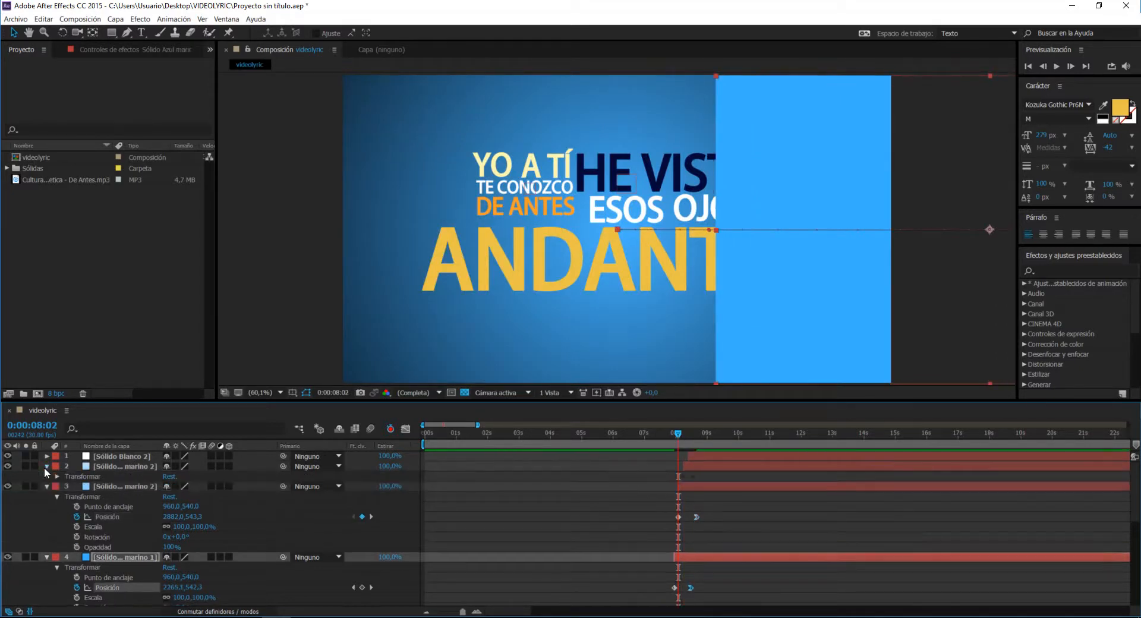
left_click(56, 476)
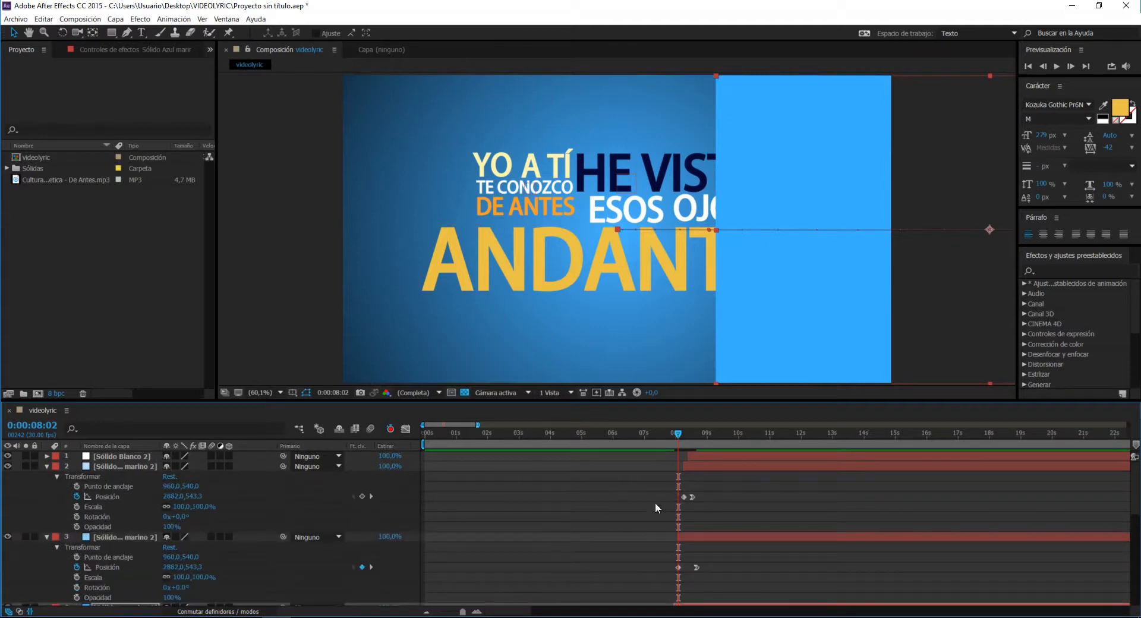
left_click_drag(693, 496, 702, 499)
left_click(46, 456)
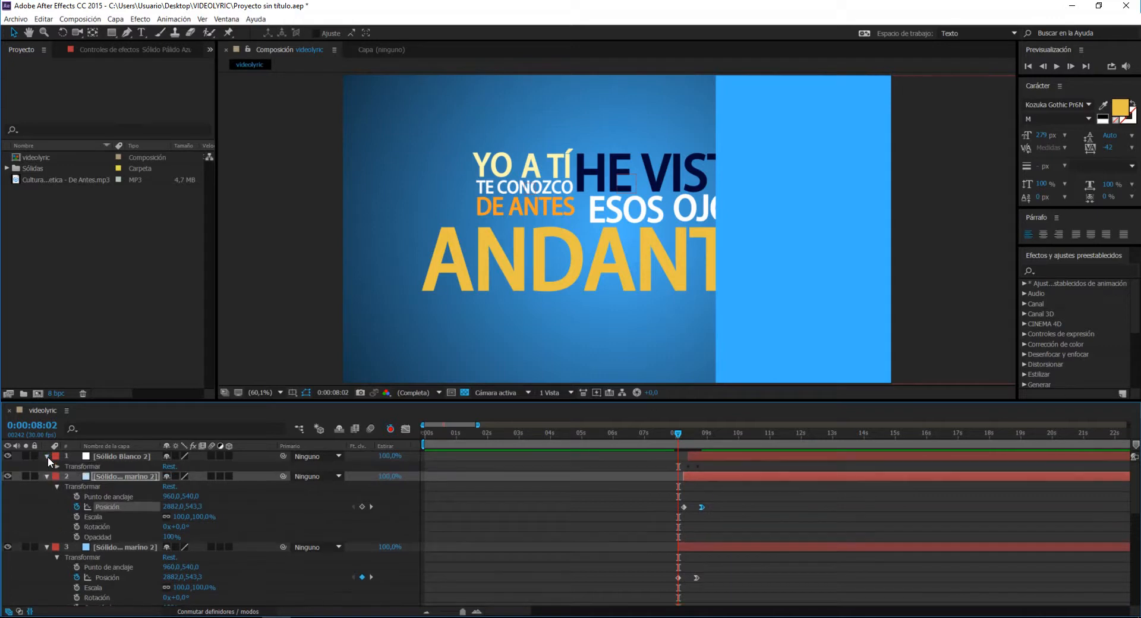
left_click(57, 466)
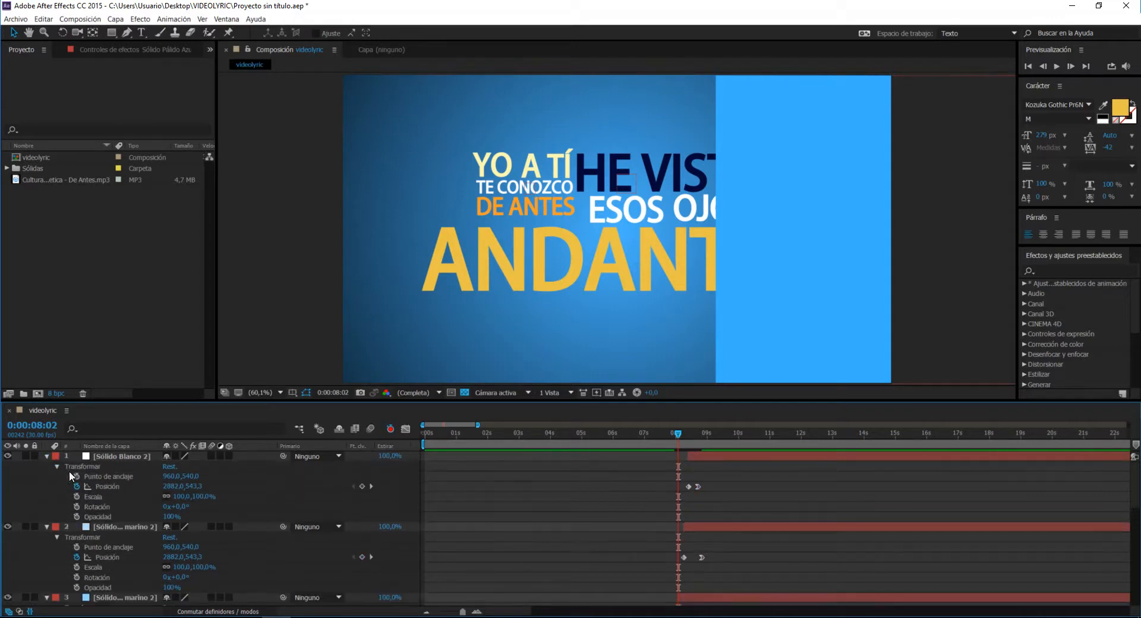
left_click_drag(697, 488, 707, 490)
Step: Play the retimed transition from 0:00:07:08 and review the solids' Position keyframes in the timeline
left_click(652, 436)
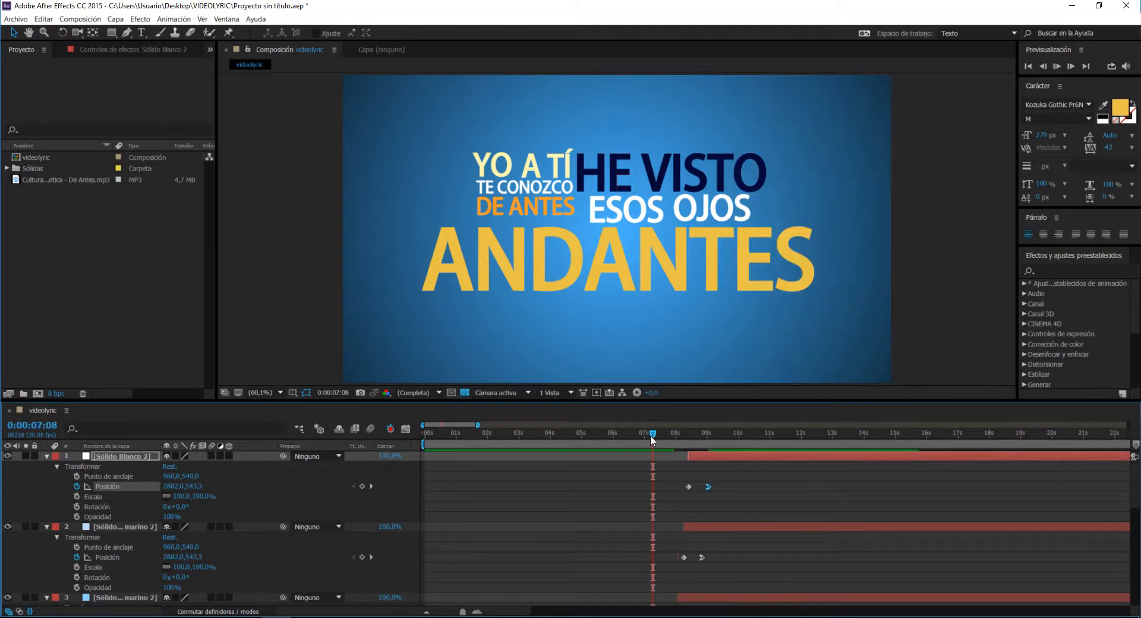
key("space")
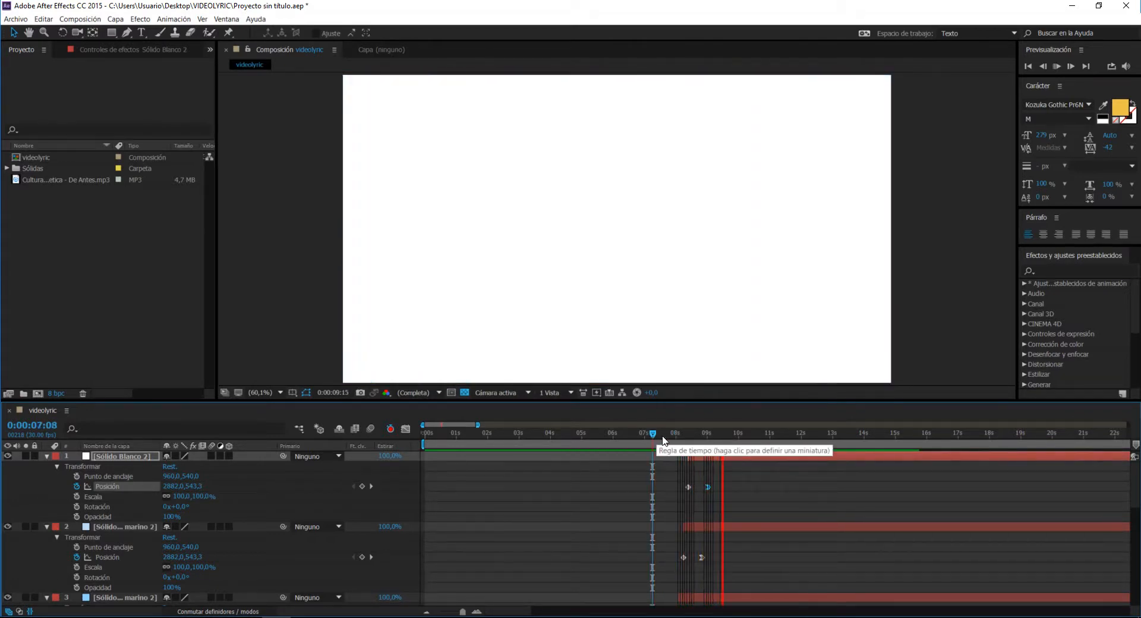
left_click(672, 438)
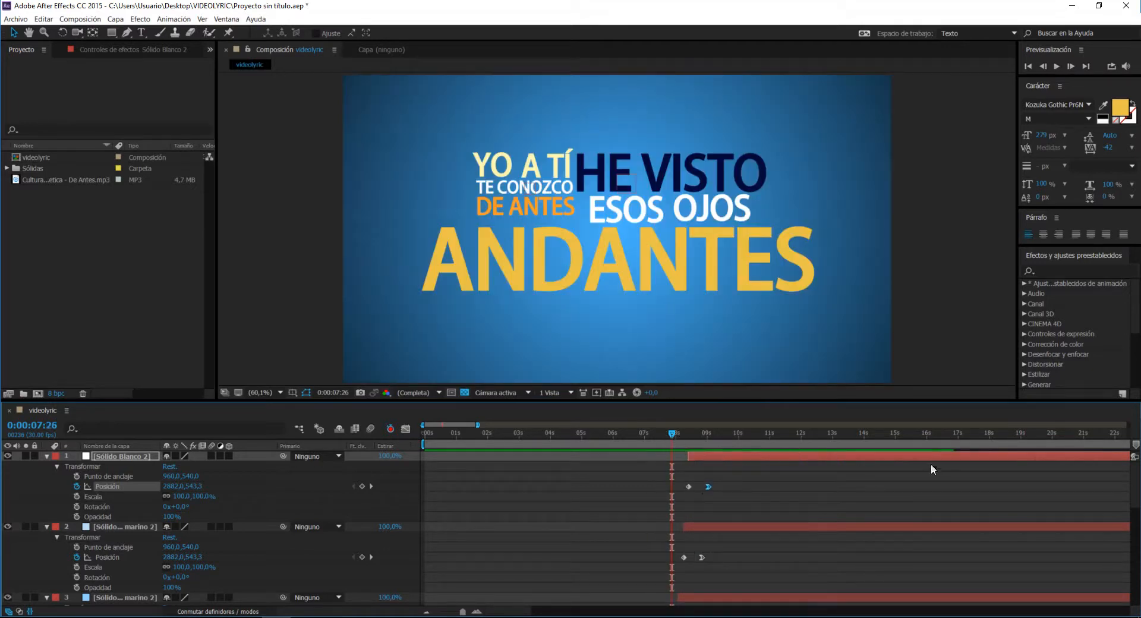
scroll(1135, 492, "down", 3)
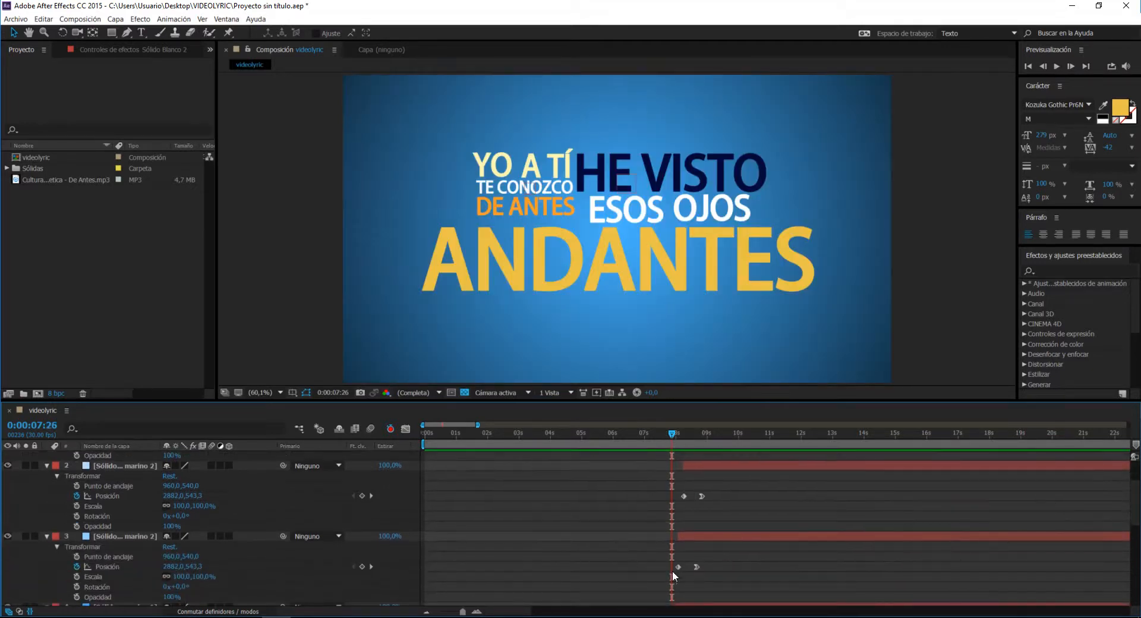
Step: Pull the ending Position keyframes of the light blue, pale blue and white solids slightly earlier and preview the slides from 0:00:07:03
left_click_drag(695, 567, 692, 567)
left_click_drag(699, 498, 700, 509)
scroll(663, 482, "up", 3)
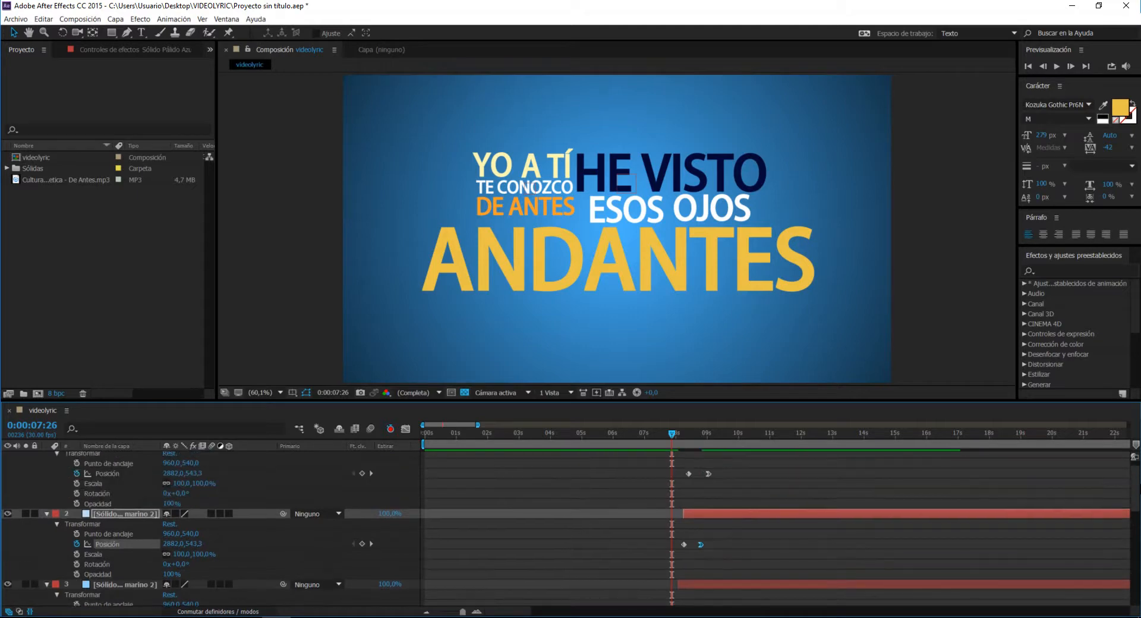
left_click(709, 479)
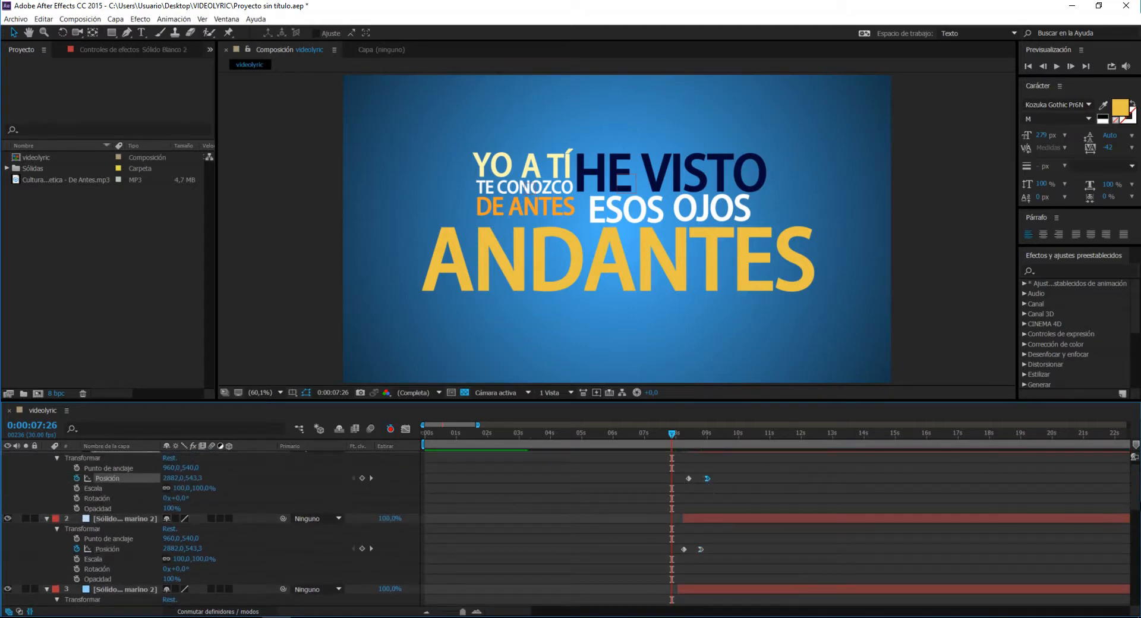
left_click_drag(687, 430, 644, 429)
key("space")
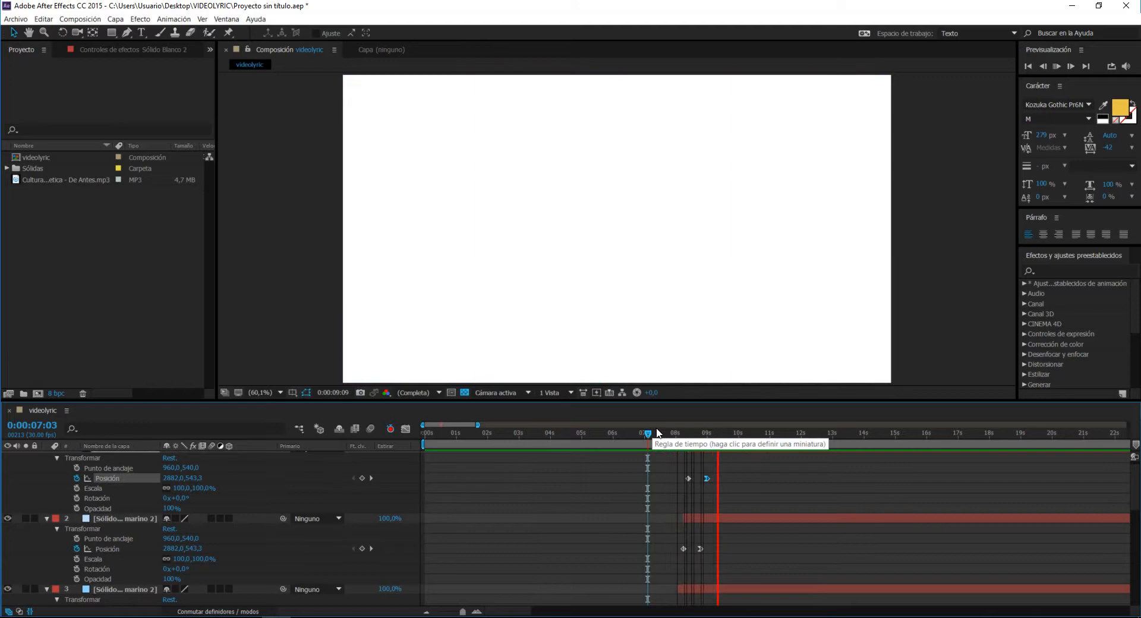
left_click(663, 432)
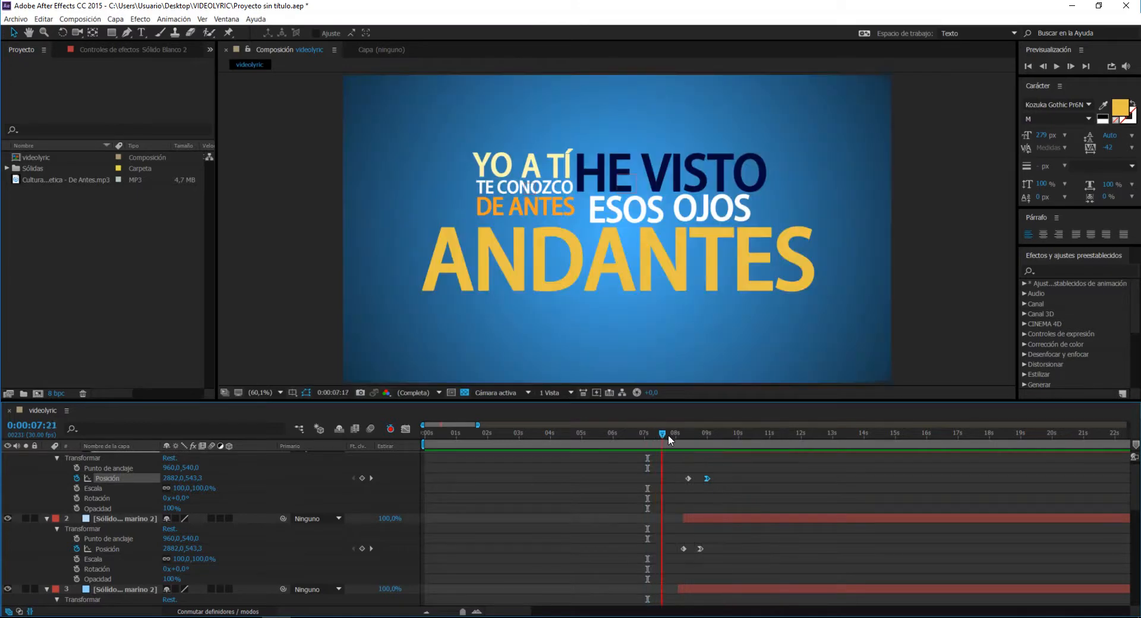
left_click_drag(668, 434, 711, 435)
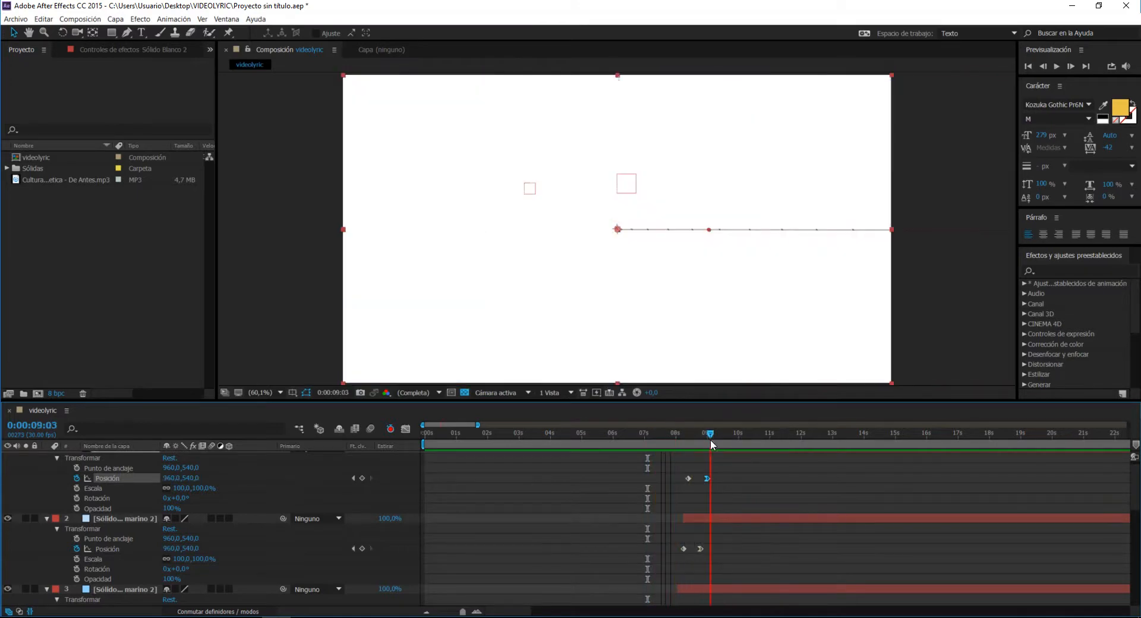
Step: Shorten all four solids' slides further by moving their ending Position keyframes earlier, placing the blue solid's at 0:00:08:09
left_click(699, 549)
left_click_drag(700, 549, 696, 549)
left_click_drag(708, 479, 702, 480)
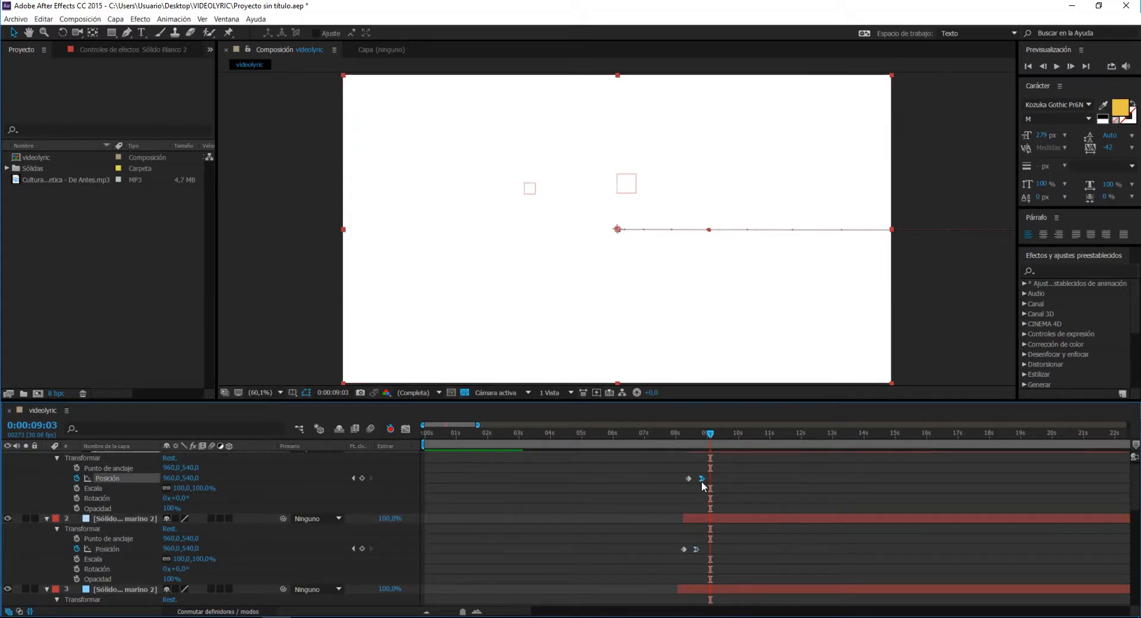
scroll(1096, 528, "down", 2)
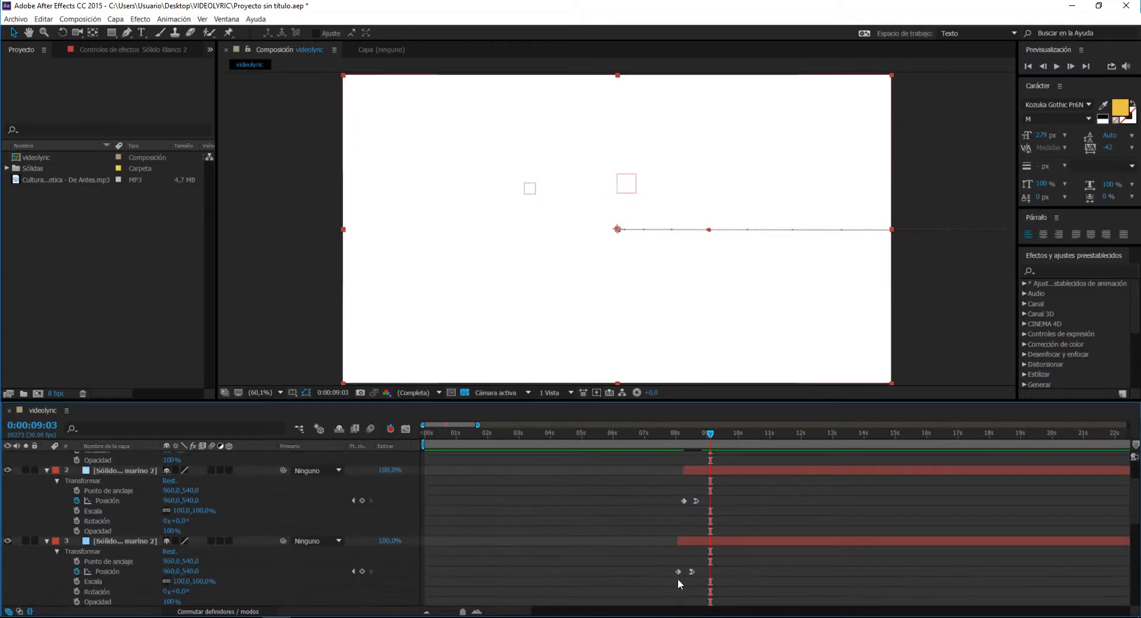
left_click_drag(692, 573, 689, 573)
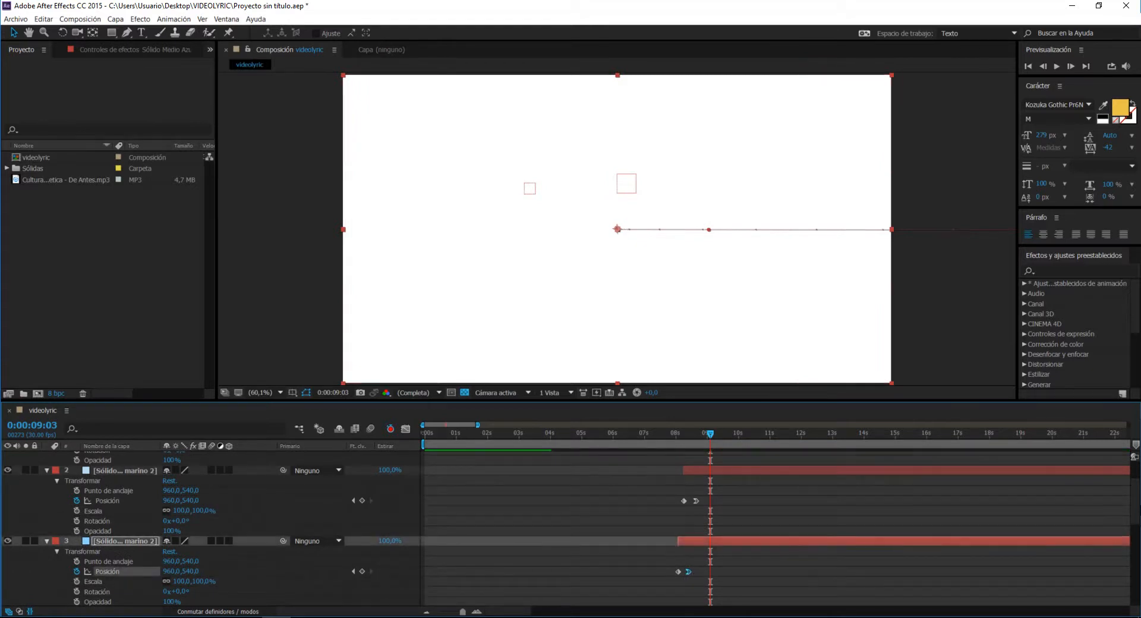
scroll(748, 547, "down", 3)
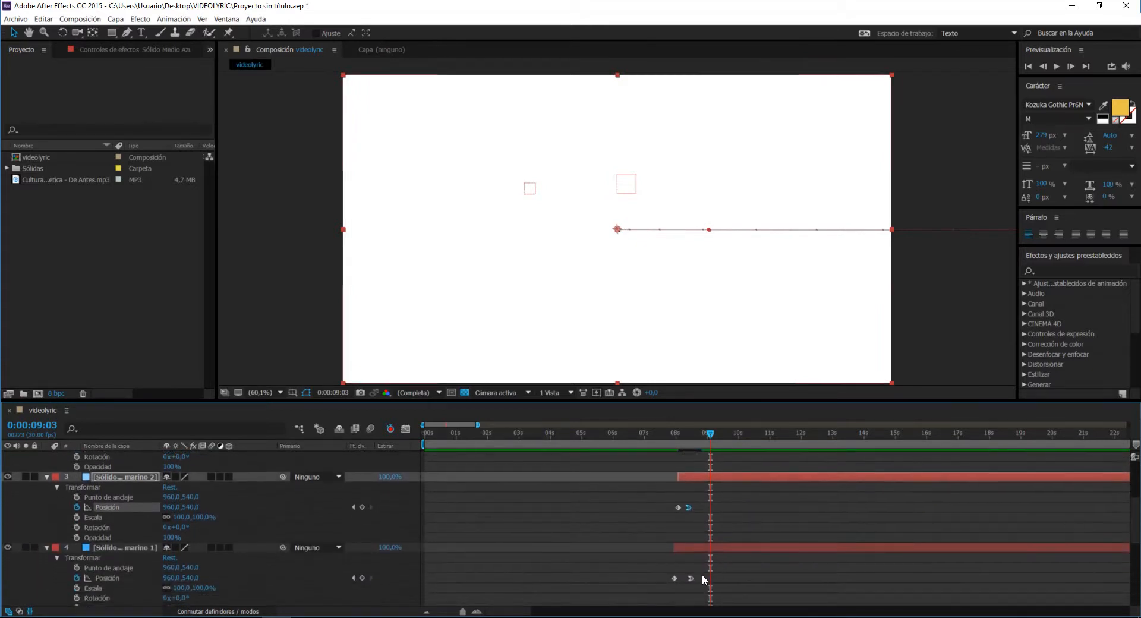
left_click(691, 577)
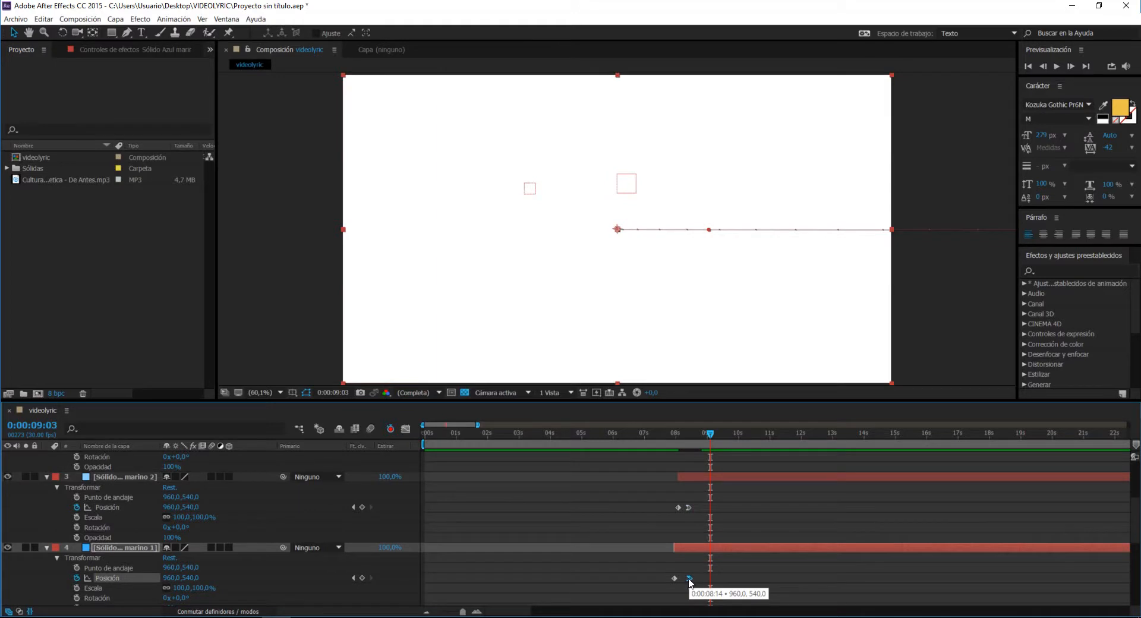
left_click_drag(689, 578, 684, 580)
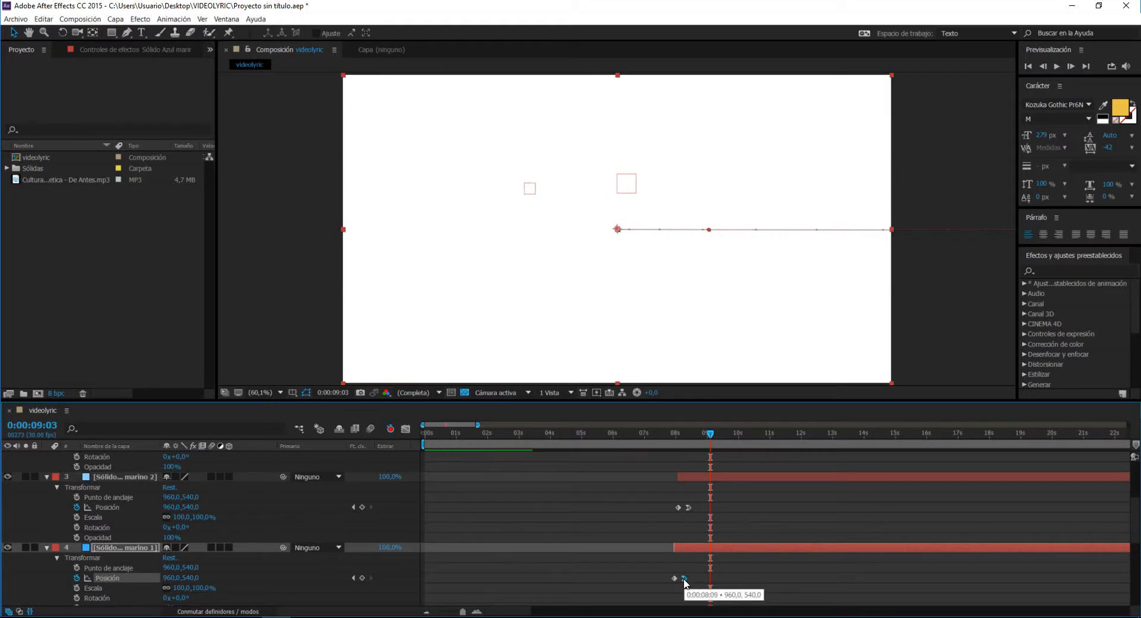
Step: Preview the transition from 0:00:07:19 and place the playhead at 0:00:09:03, where white covers the frame
left_click(663, 433)
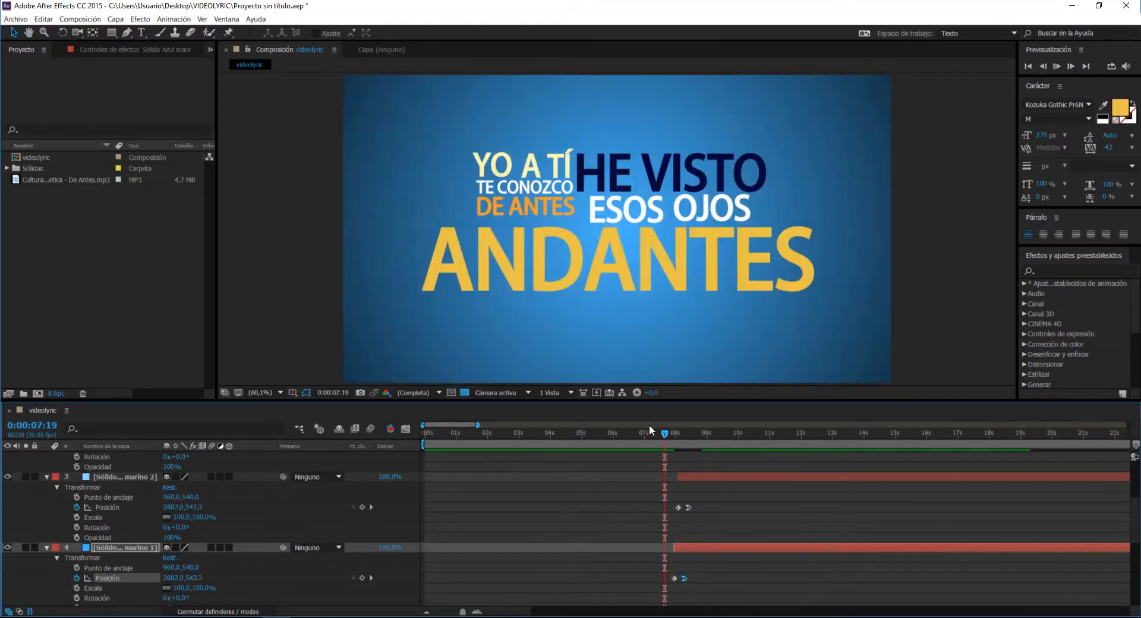
key("space")
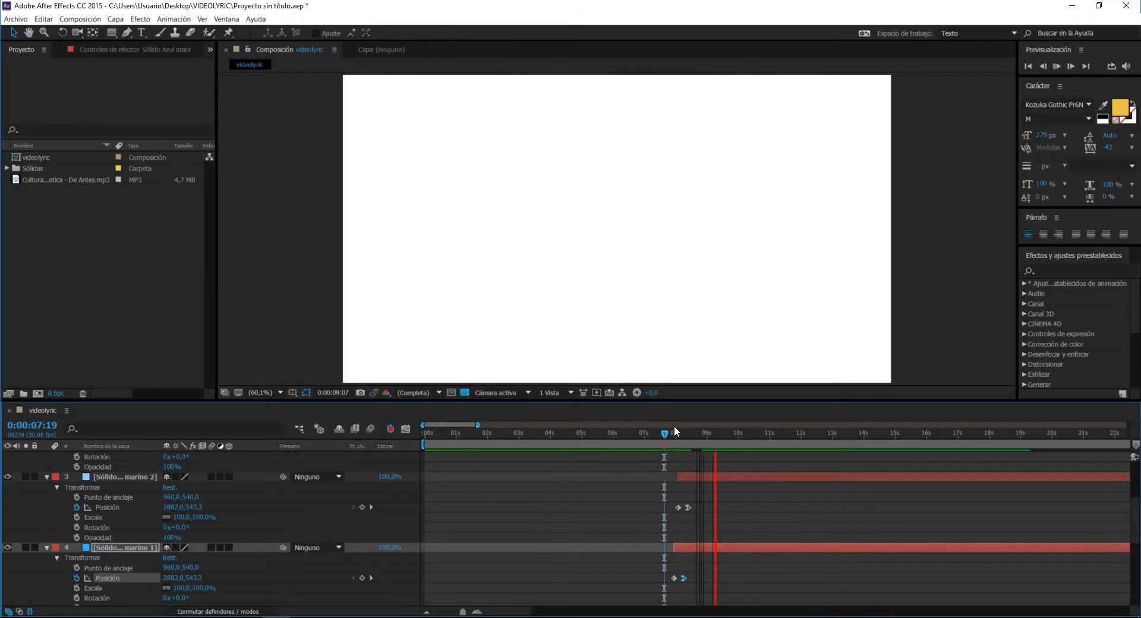
left_click_drag(681, 434, 710, 444)
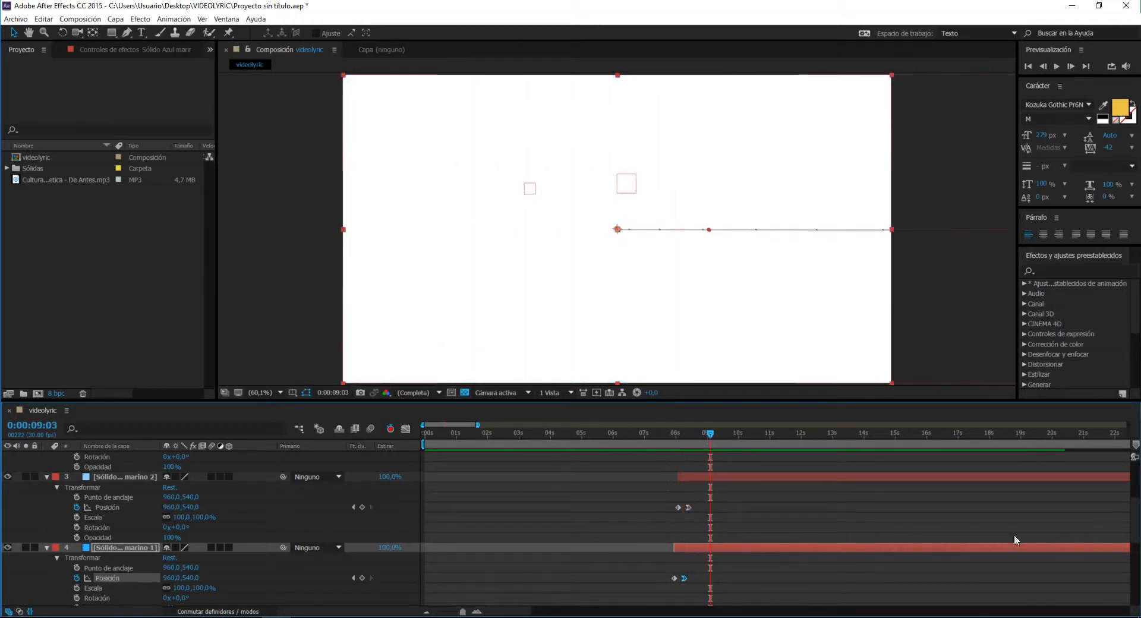
Step: Collapse the properties of the white, pale blue, light blue and blue solid layers in the timeline
scroll(1135, 521, "up", 4)
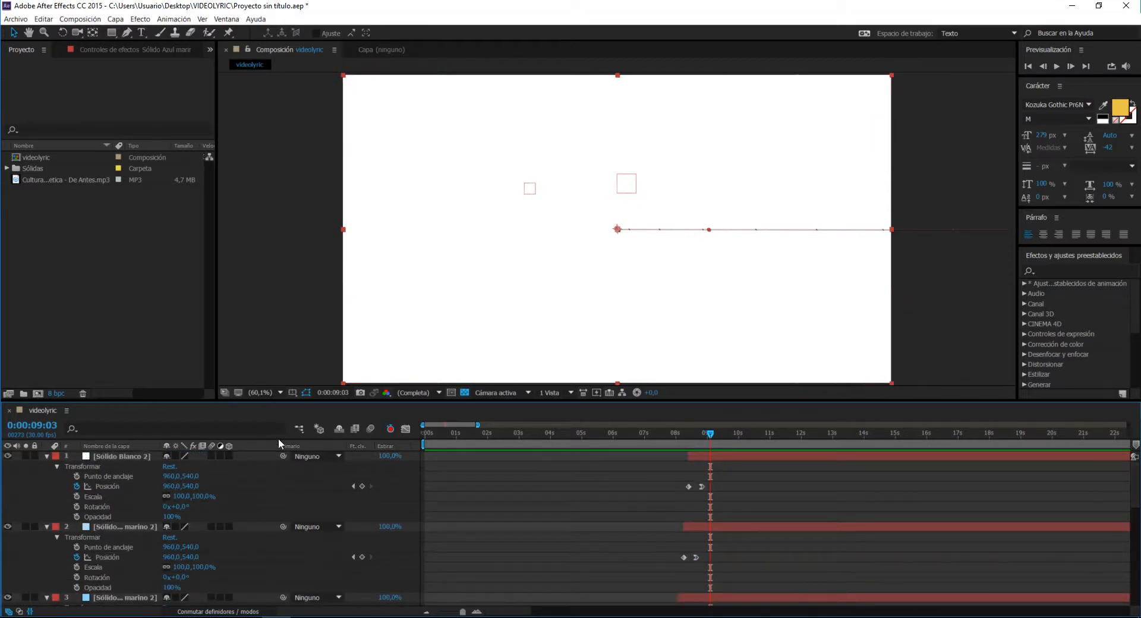
left_click(47, 457)
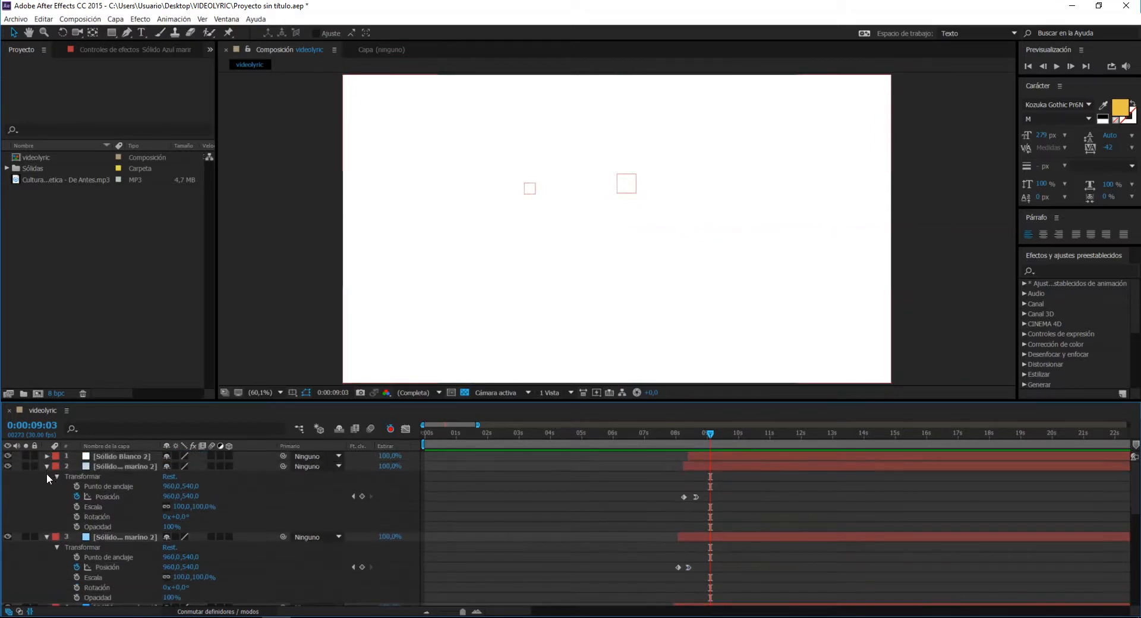
left_click(47, 466)
left_click(47, 476)
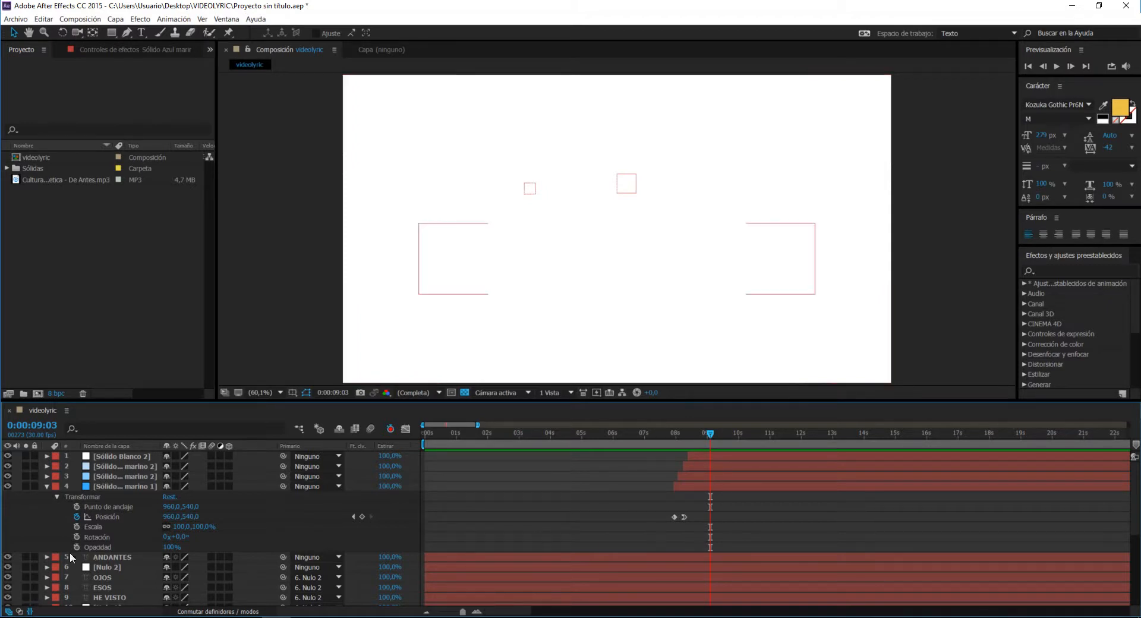
left_click(46, 487)
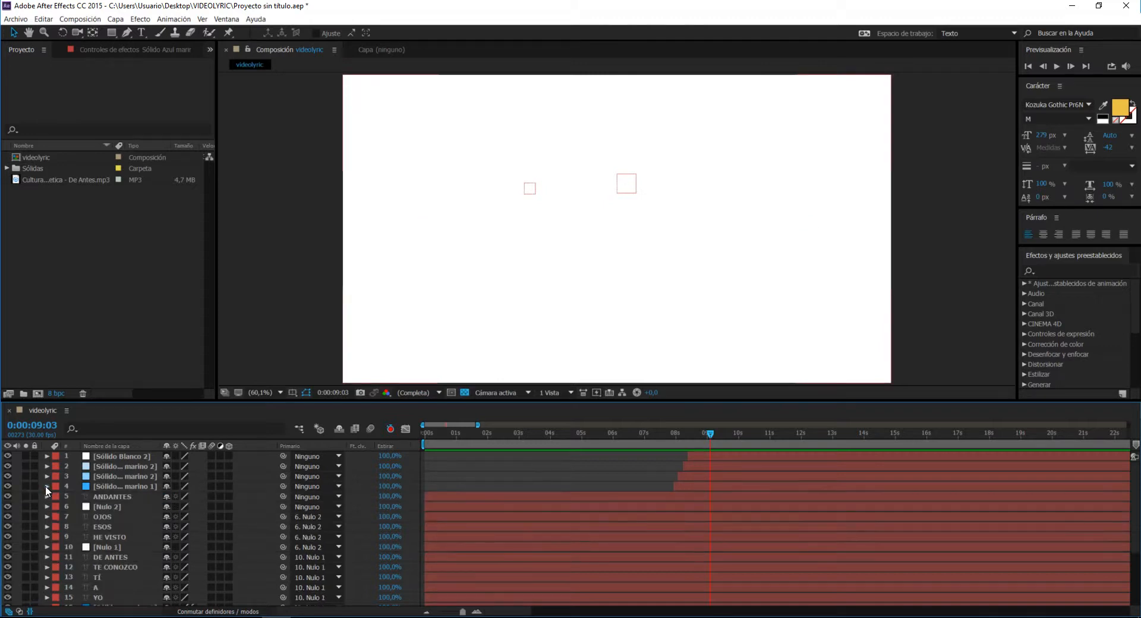
Step: Split all layers from ANDANTES down to the blue background solid at 0:00:09:03 and remove the parts after the cut
left_click(116, 497)
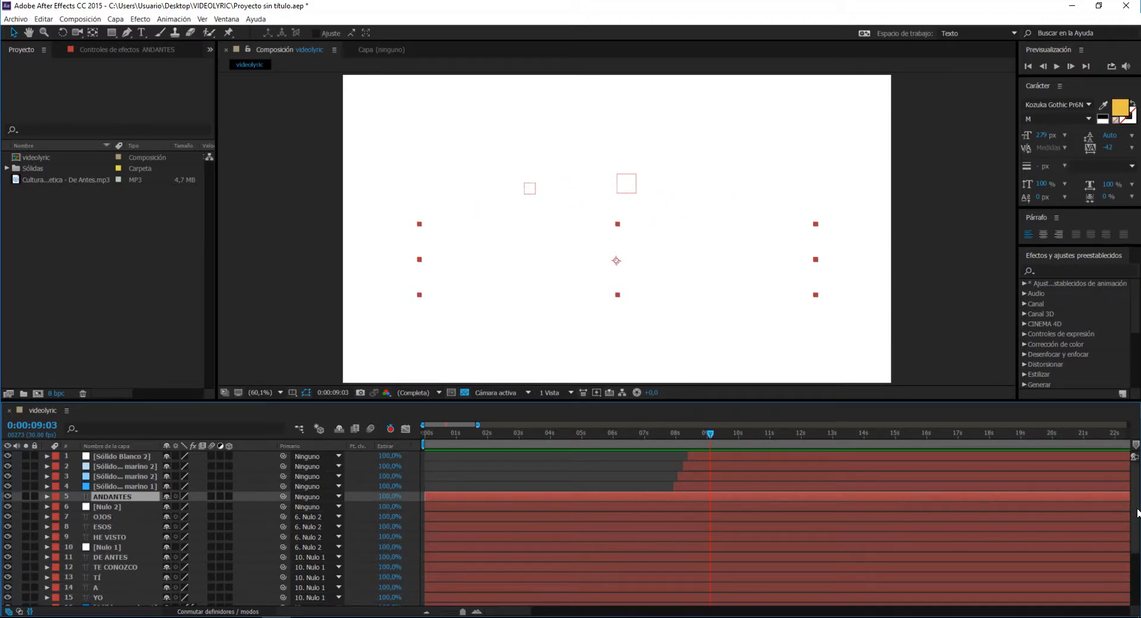
scroll(1137, 512, "down", 3)
scroll(1135, 498, "up", 3)
scroll(1135, 498, "down", 2)
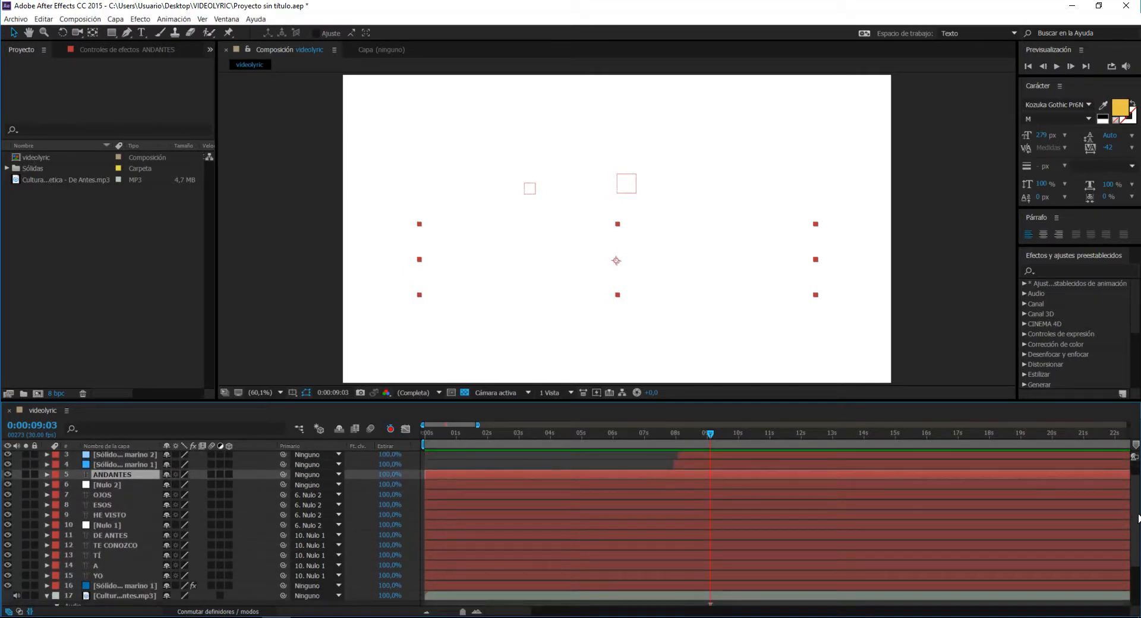
scroll(1137, 518, "down", 2)
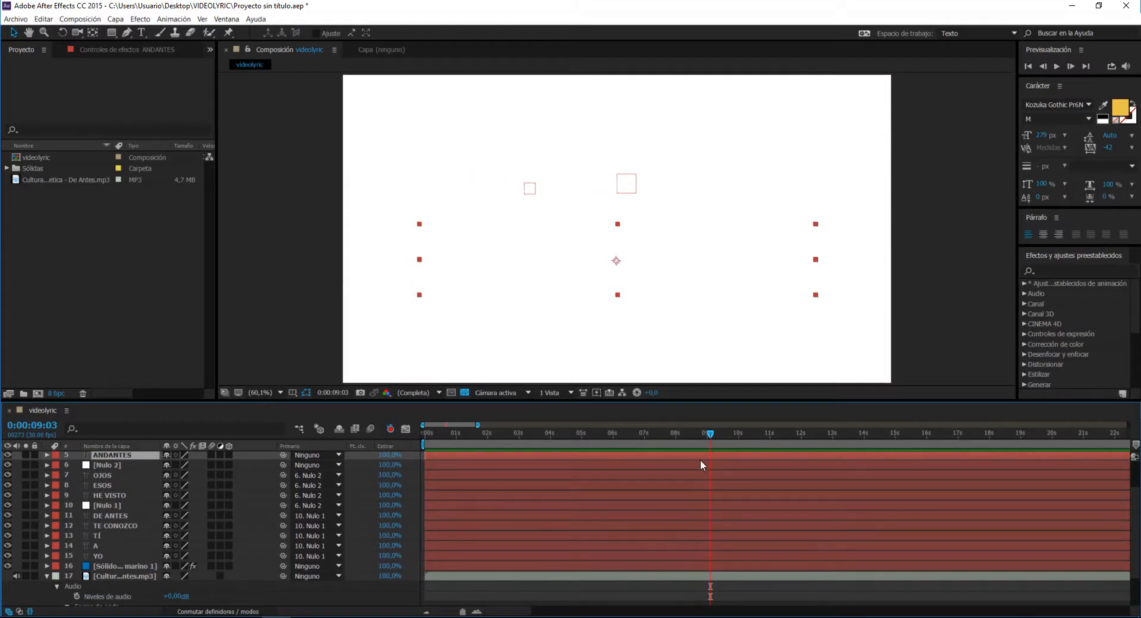
left_click(700, 566, "shift")
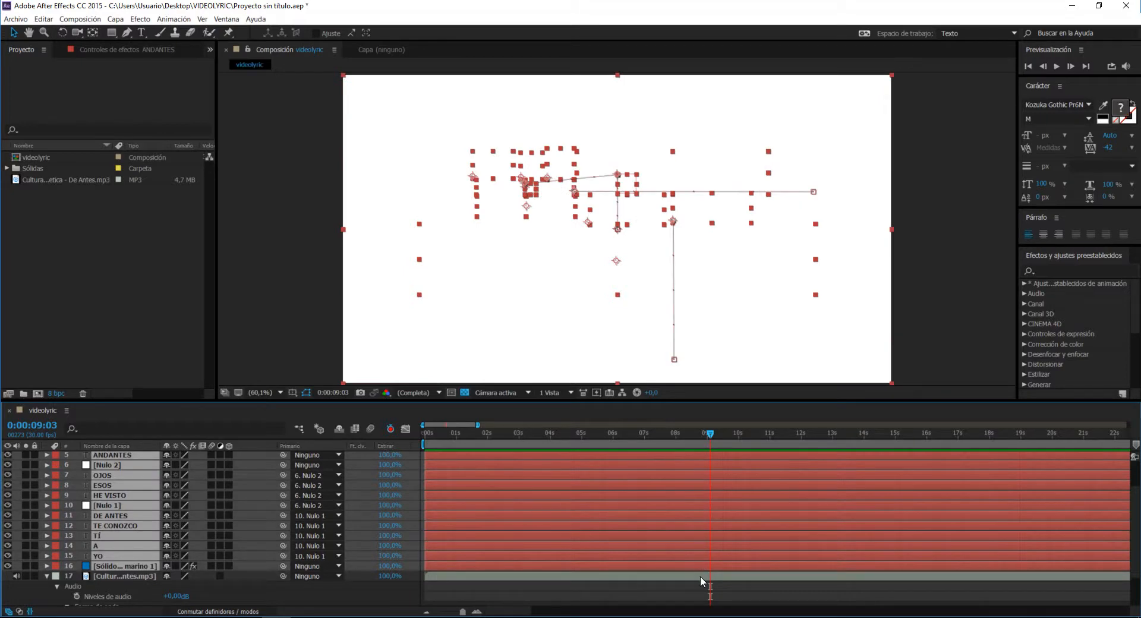
key("ctrl+shift+d")
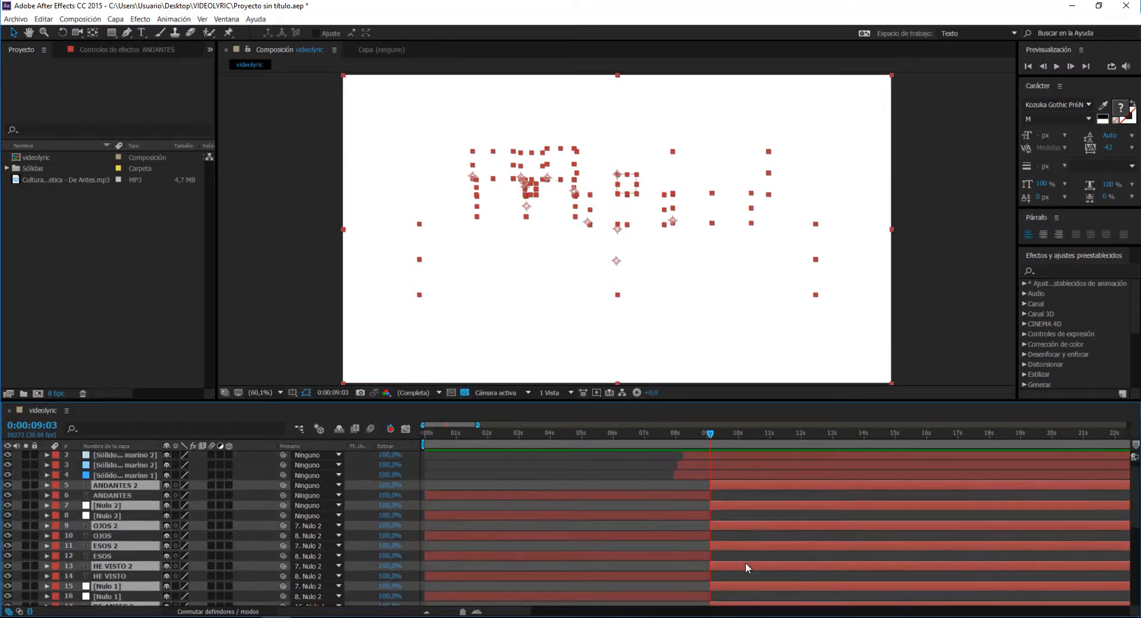
scroll(797, 526, "down", 1)
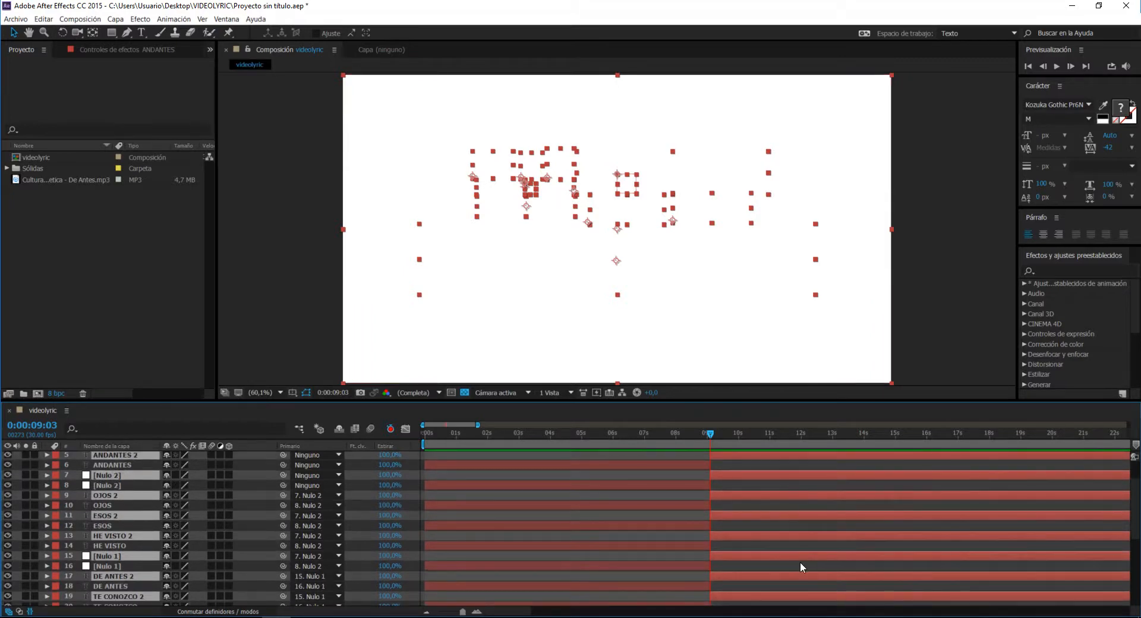
key("ctrl+z")
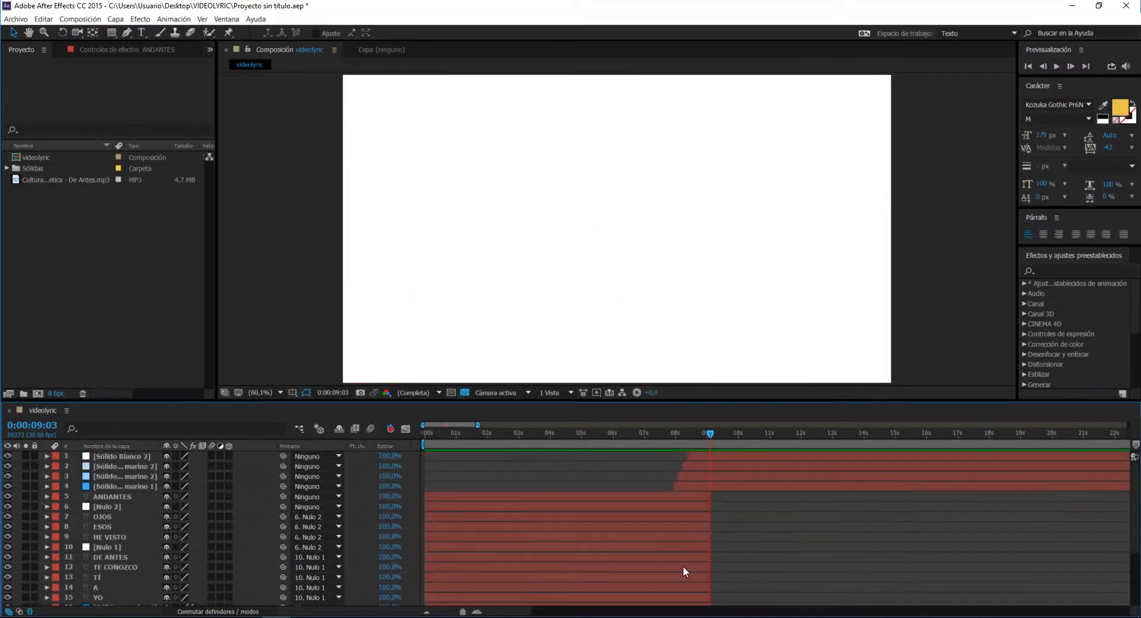
Step: Add a text layer reading "TE" in the upper left of the white frame at 0:00:09:06
mouse_move(710, 470)
left_mouse_down()
mouse_move(637, 461)
mouse_move(714, 461)
left_mouse_up()
left_click_drag(670, 446, 714, 450)
left_click(141, 34)
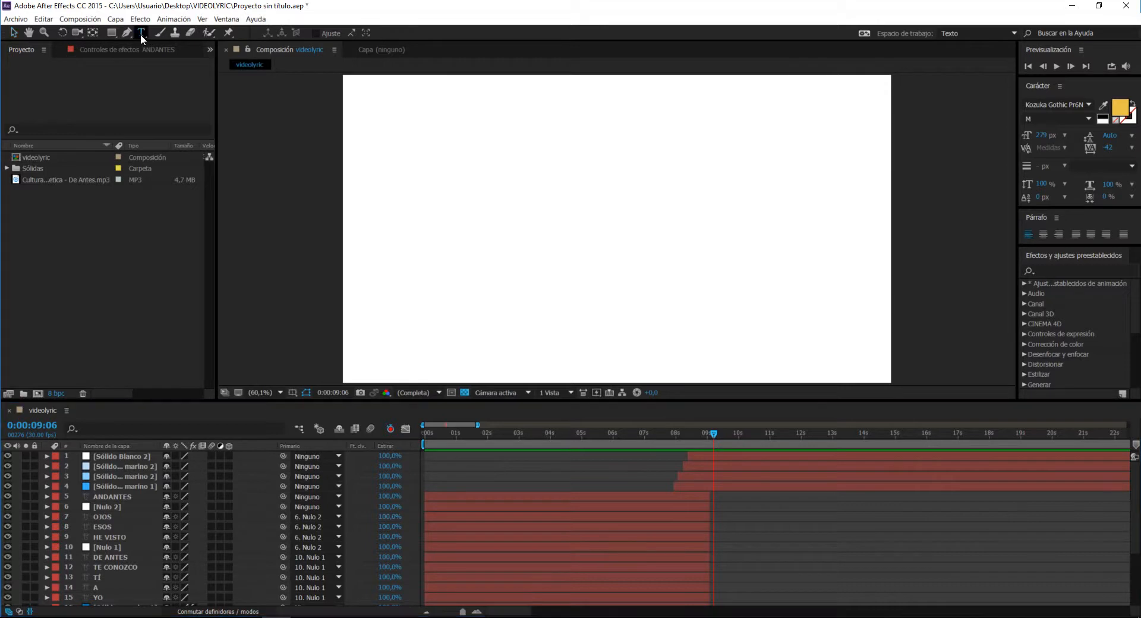
left_click(447, 171)
type("te")
key("BackSpace")
key("BackSpace")
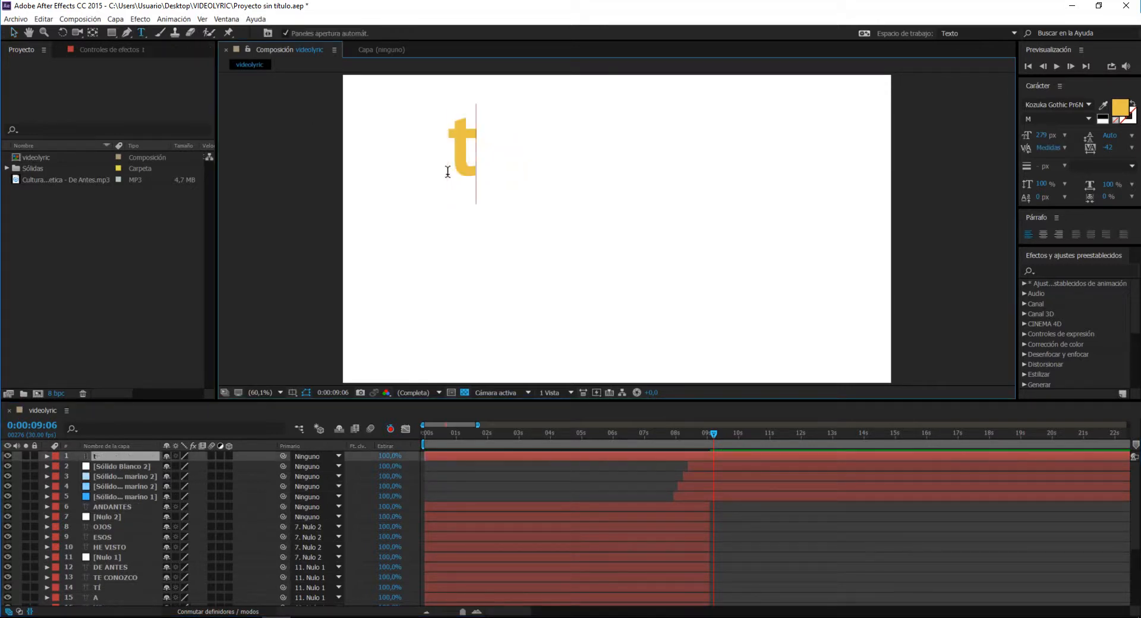
type("TE")
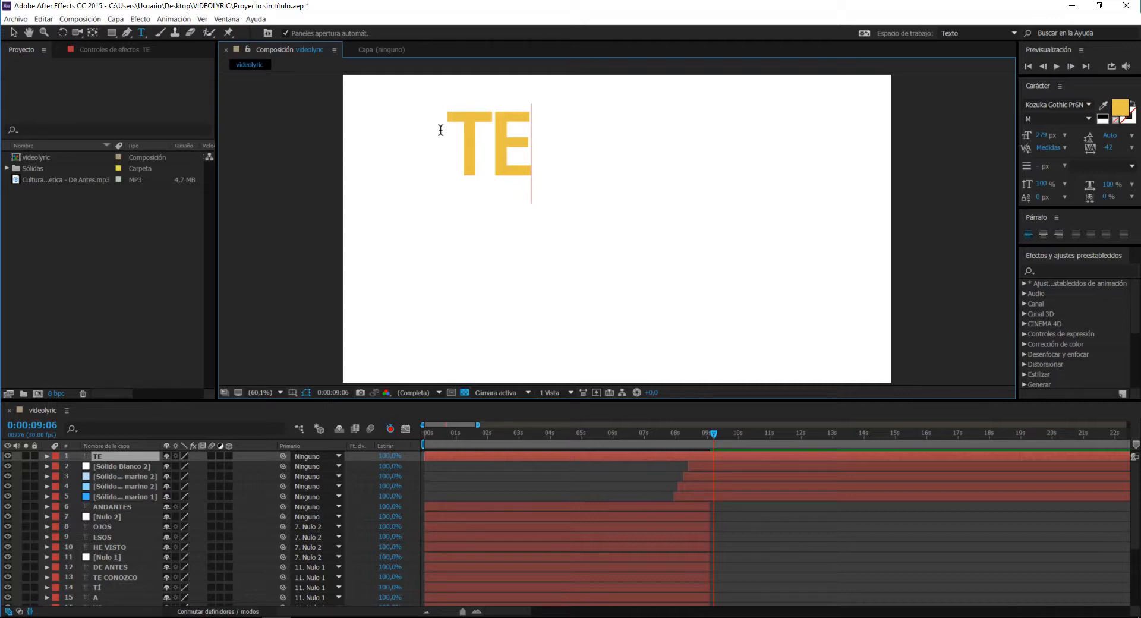
left_click_drag(440, 125, 535, 140)
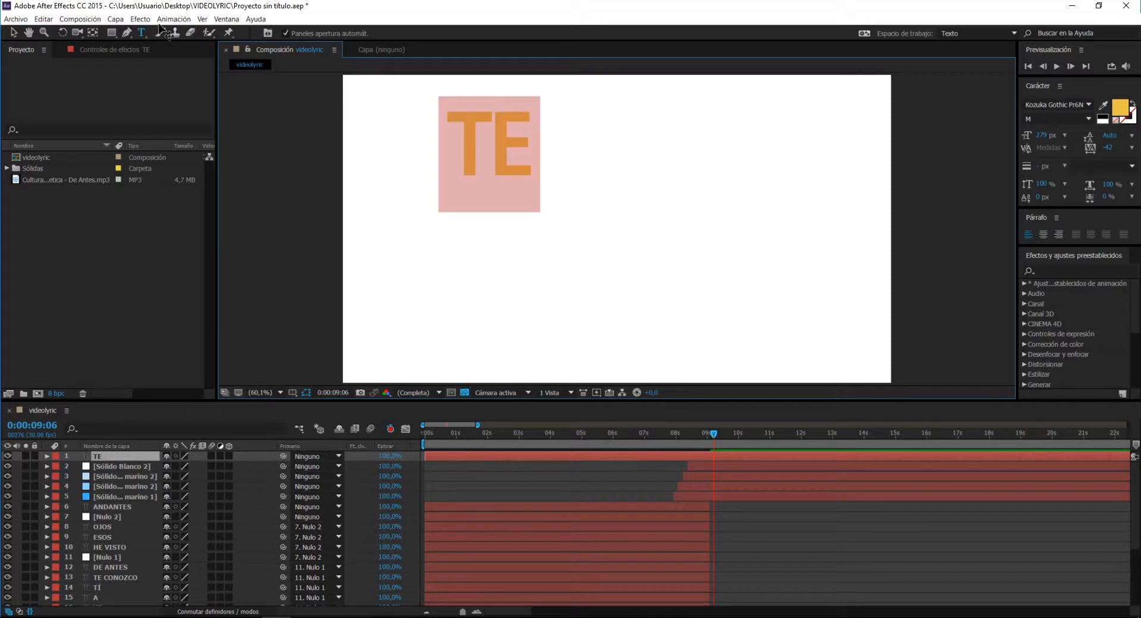
left_click(13, 35)
Step: Add a separate text layer reading "CO" below and to the right of "TE"
left_click(142, 32)
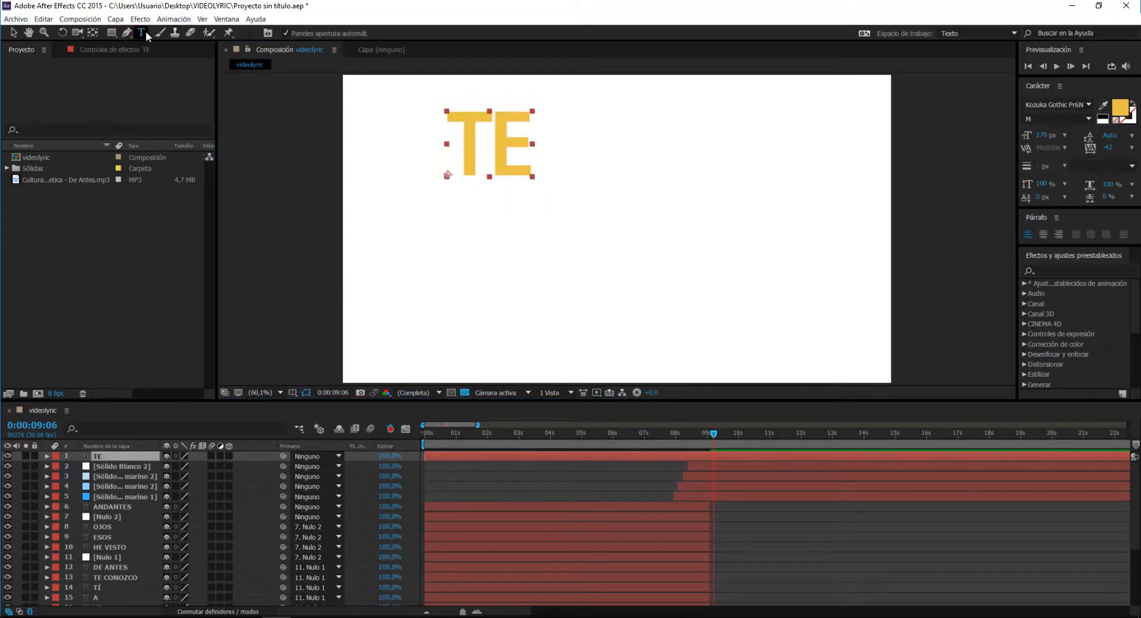
left_click(529, 297)
type("CO")
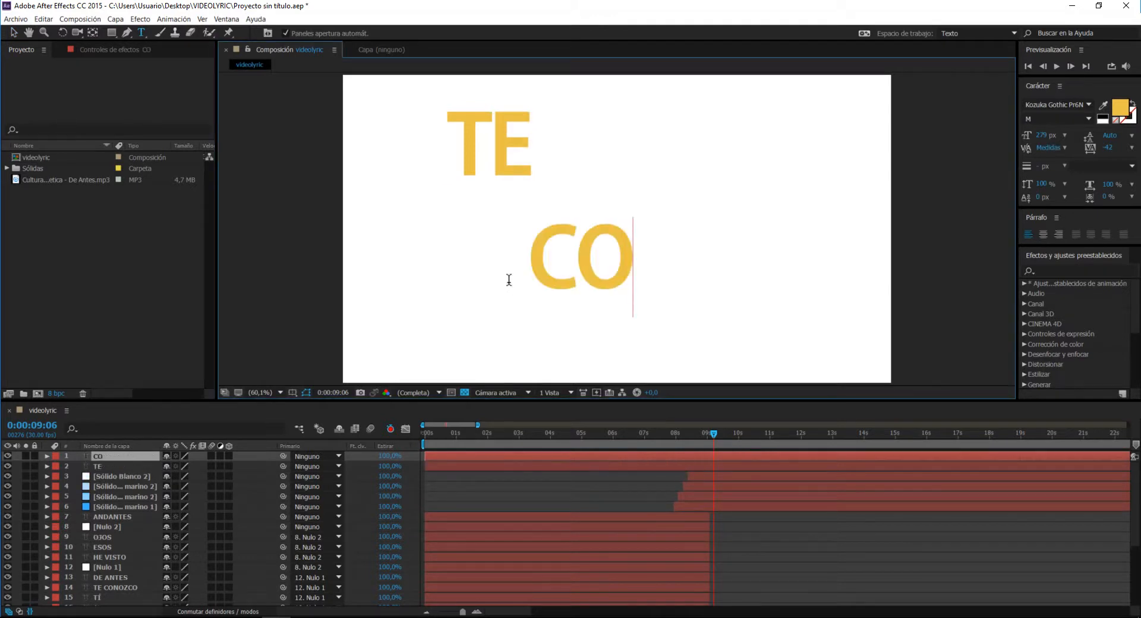
left_click(13, 33)
Step: Add a separate text layer reading "NOZ" in the upper right of the frame
left_click(141, 33)
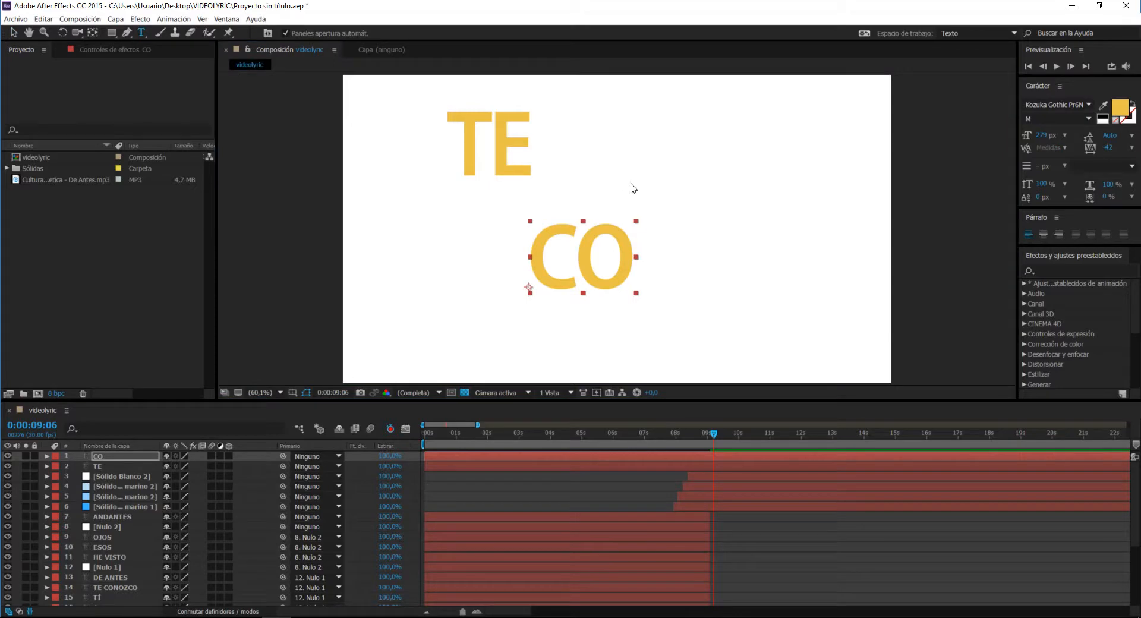
left_click(652, 192)
type("NOZ")
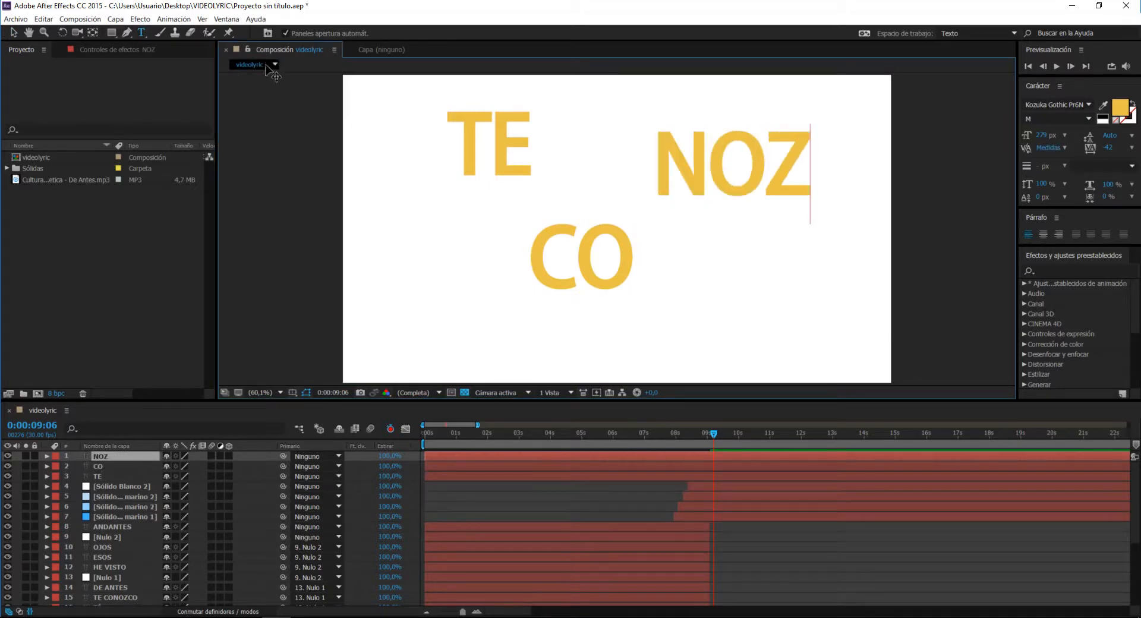
left_click(13, 34)
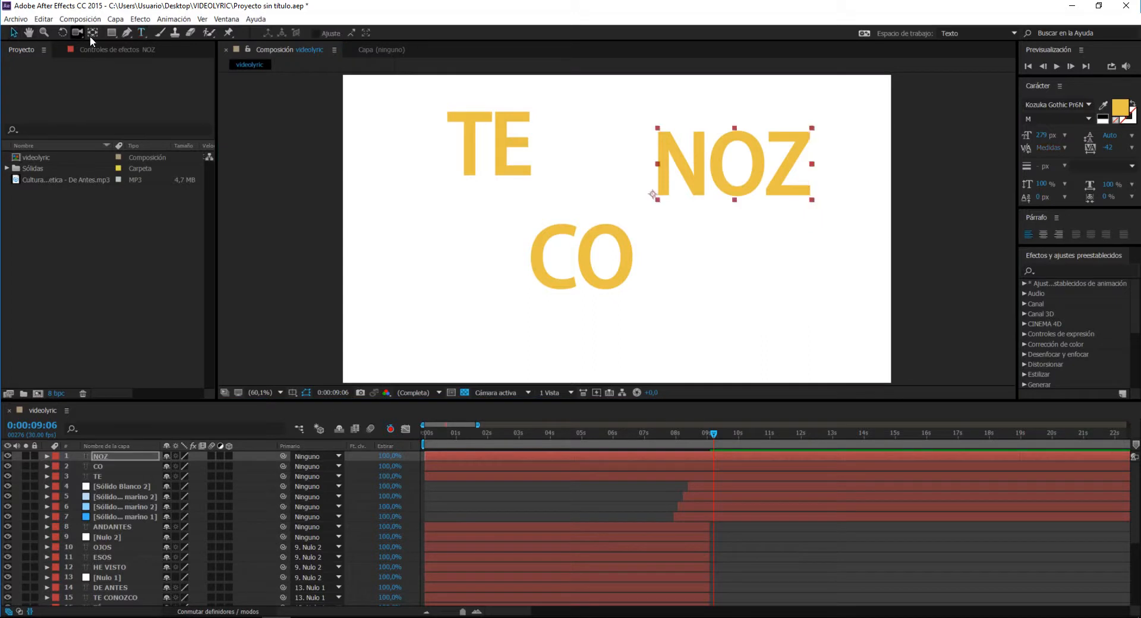
Step: Add another separate text layer reading "CO" and place it in the lower right, below "NOZ"
left_click(397, 314)
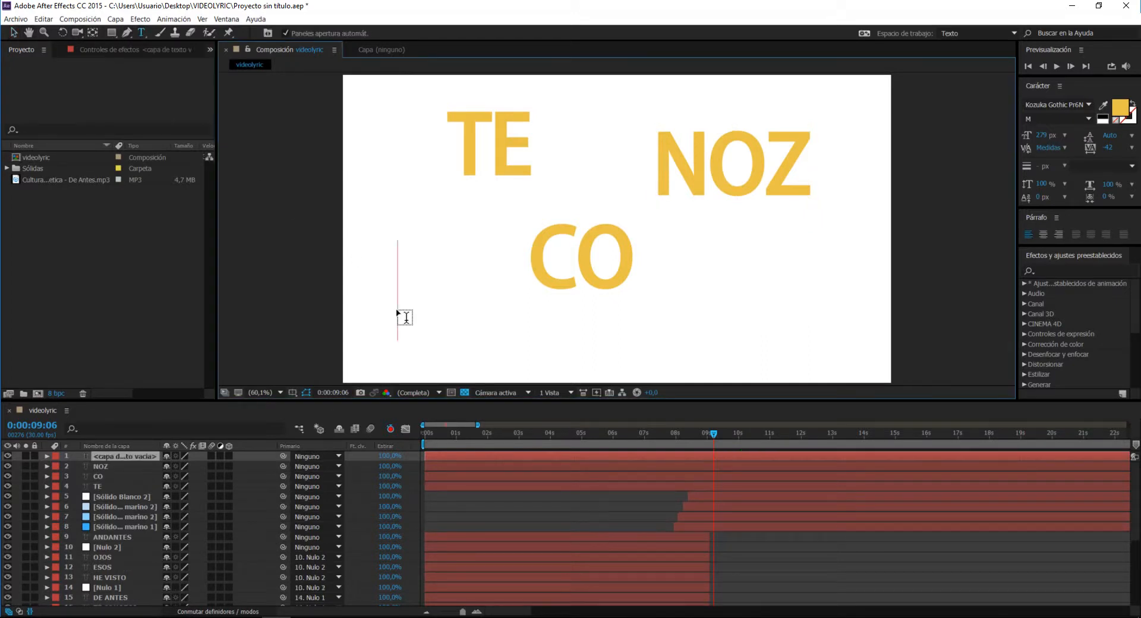
type("CO")
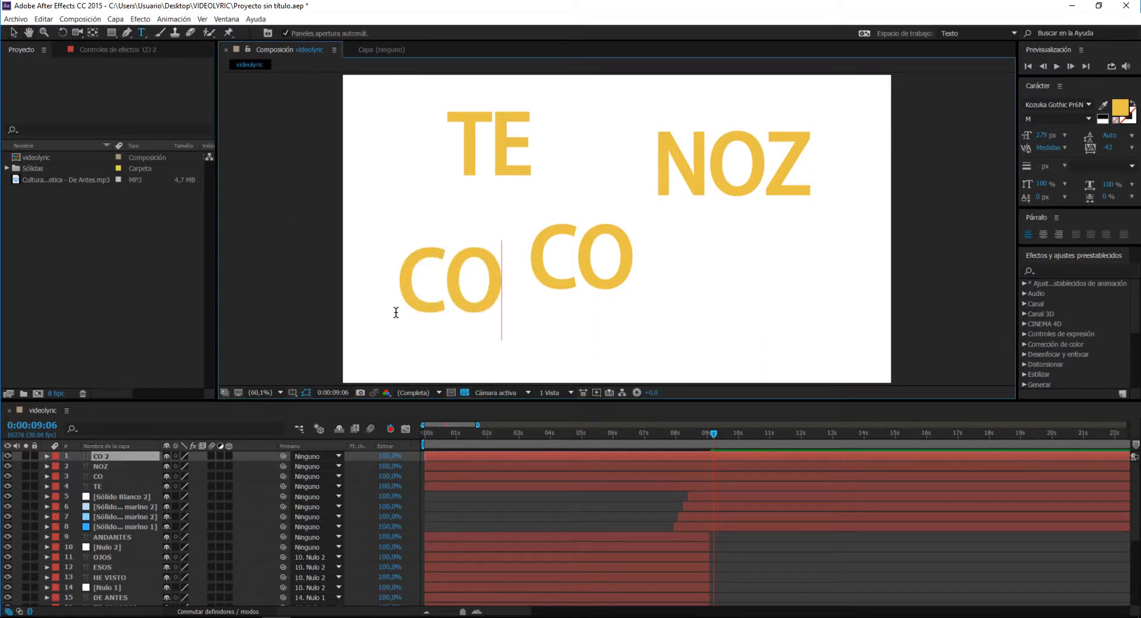
left_click(13, 34)
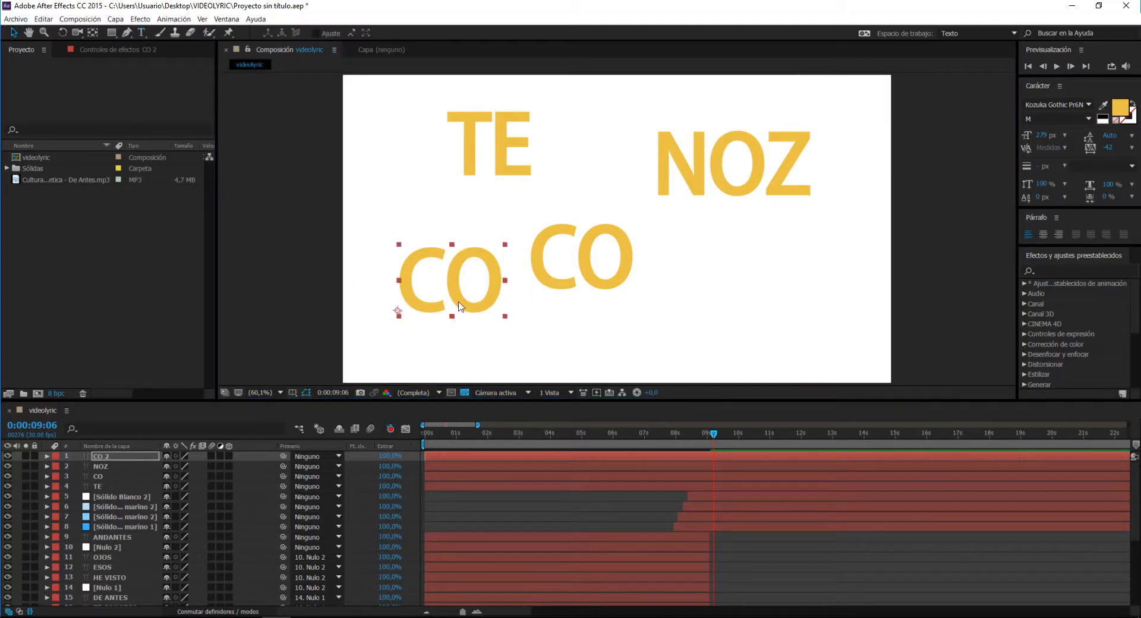
left_click_drag(459, 306, 699, 339)
key("Caps_Lock")
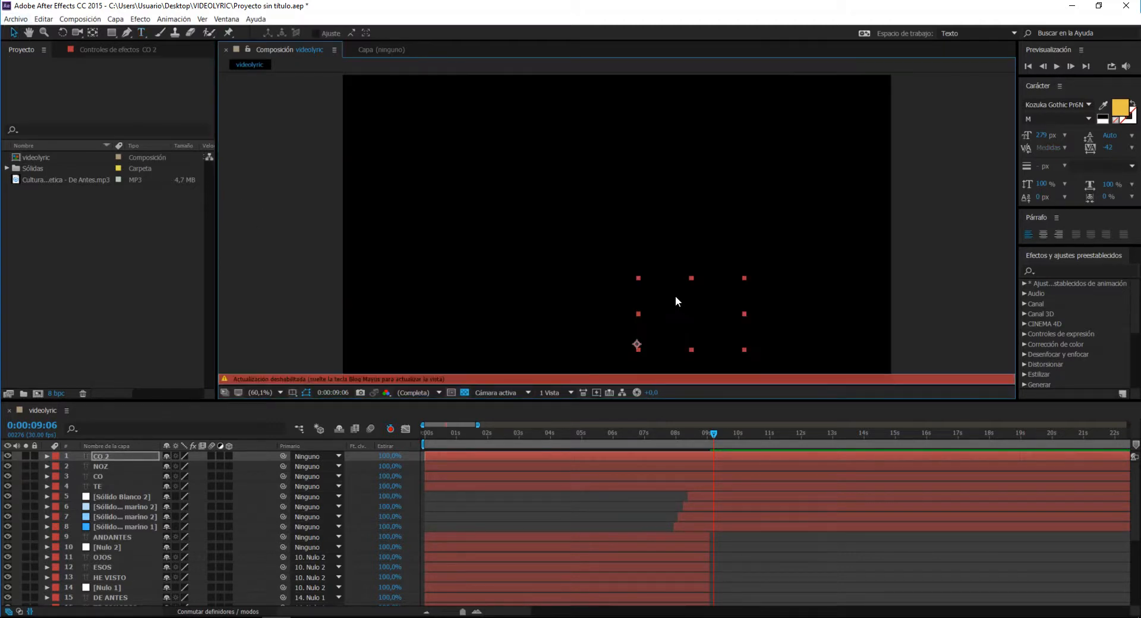
key("Caps_Lock")
Step: Move the first "CO" just below "TE" and set "NOZ" directly beside it so they read "CONOZ" on one line
left_click(612, 264)
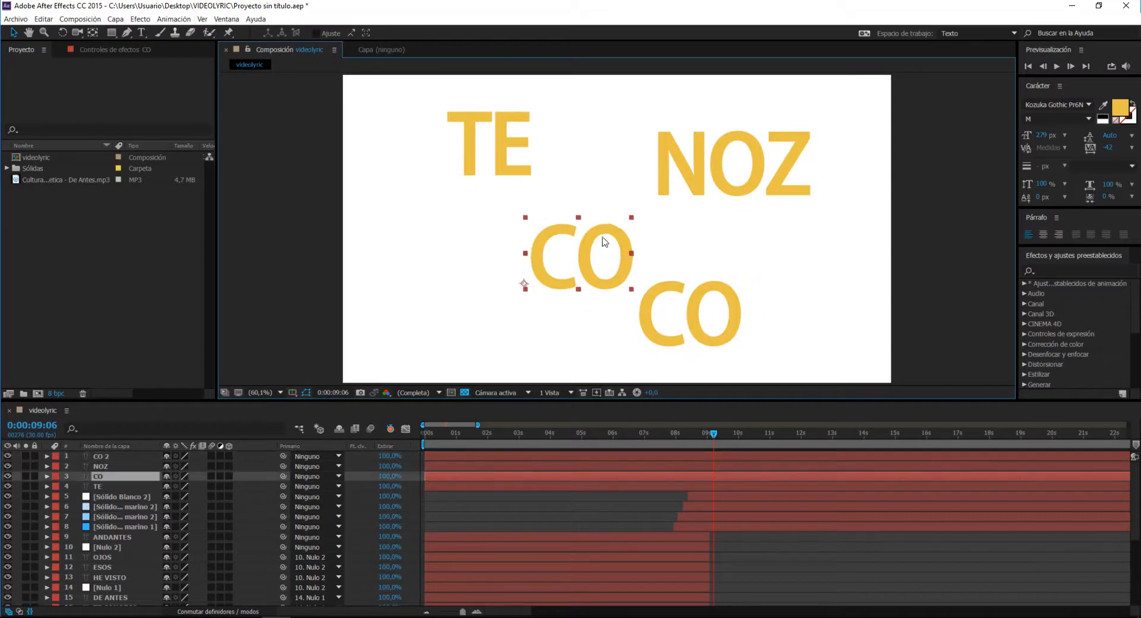
left_click_drag(603, 240, 577, 202)
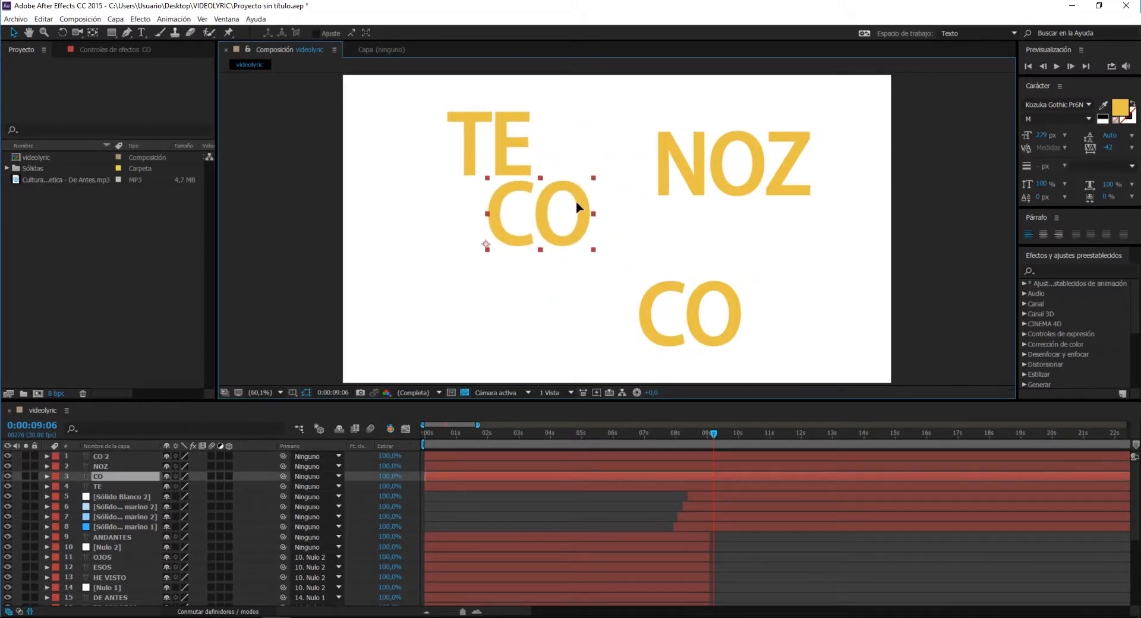
key("Up")
key("Up")
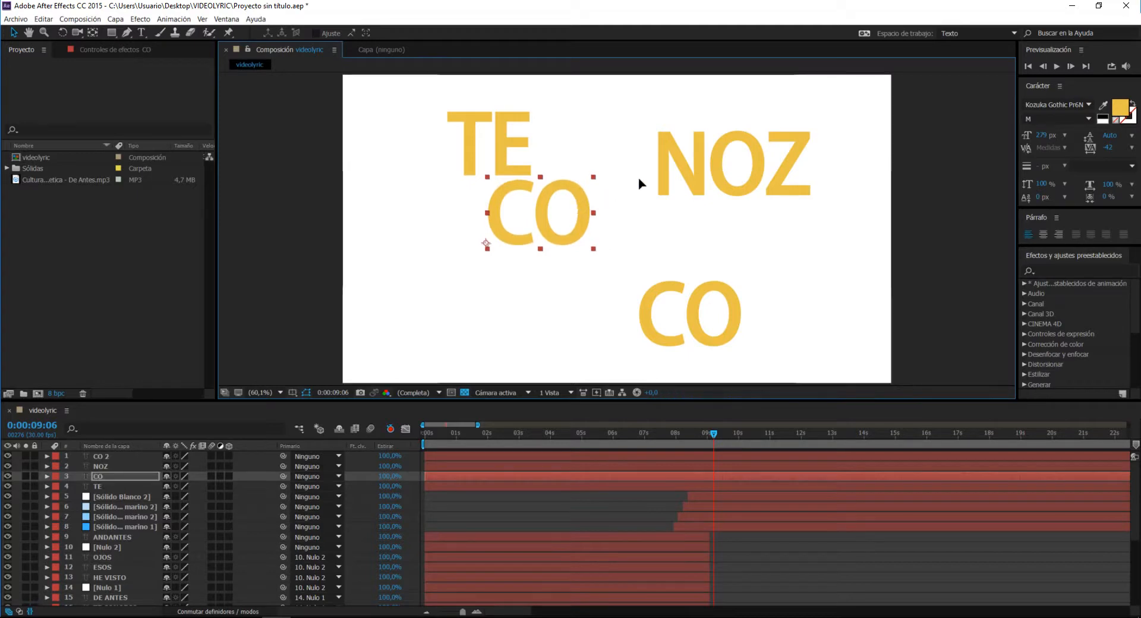
left_click(690, 183)
left_click_drag(690, 182, 633, 216)
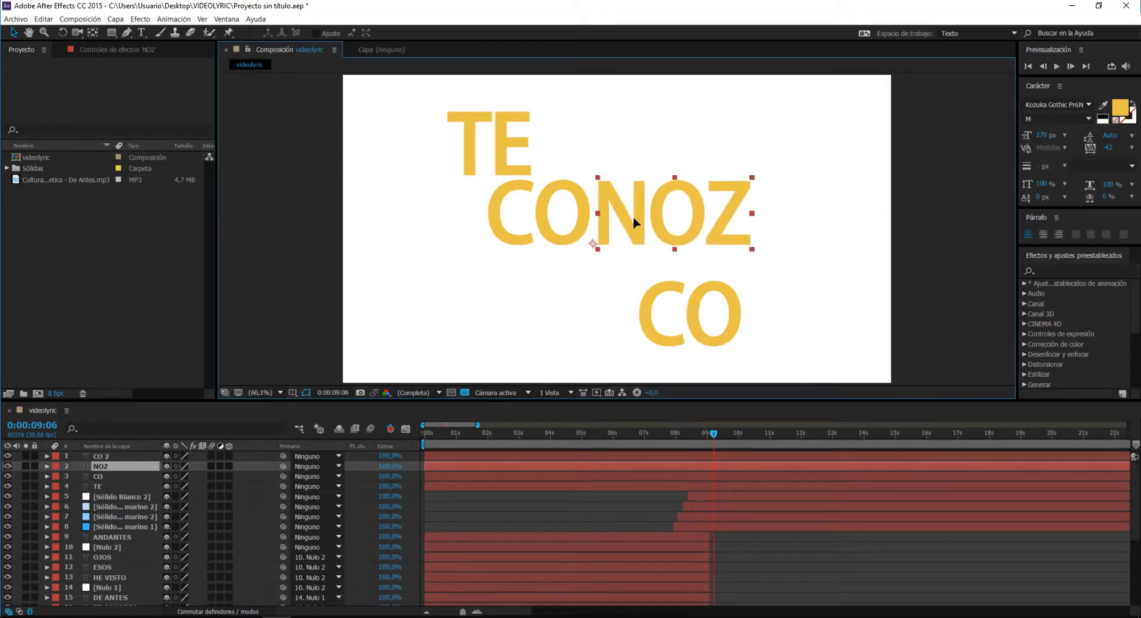
Step: Move the last "CO" up beneath the end of "CONOZ" and nudge it to line up with the Z's outer edge
left_click(686, 302)
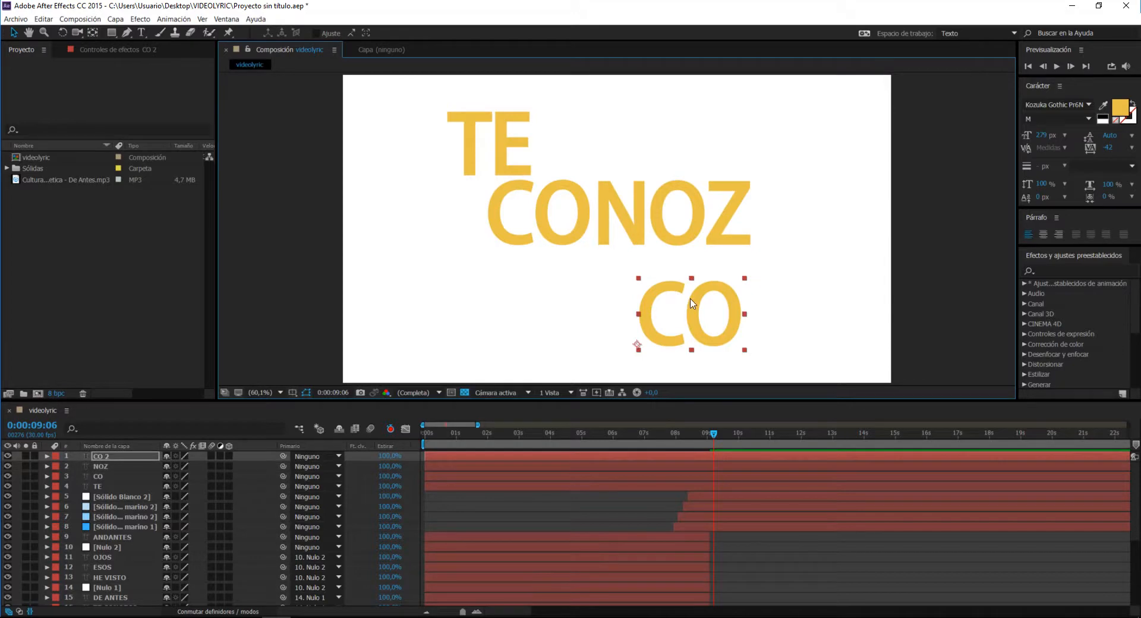
left_click_drag(689, 300, 706, 269)
key("Right")
key("Right")
key("Right")
key("Right")
key("Right")
key("Right")
key("Right")
key("Right")
key("Right")
key("Right")
key("Right")
key("Right")
key("Right")
key("Right")
key("Right")
key("Right")
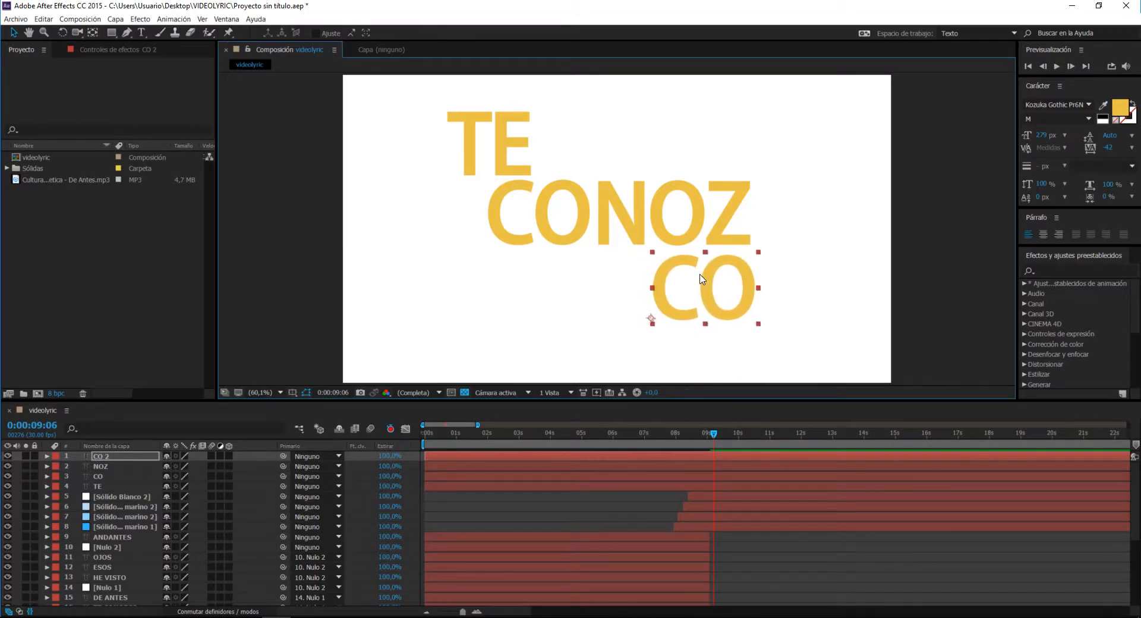
key("Left")
Step: Select the four text layers TE, CO, NOZ and CO 2 and shift them together slightly to centre the lyric
left_click(566, 207)
left_click(618, 198)
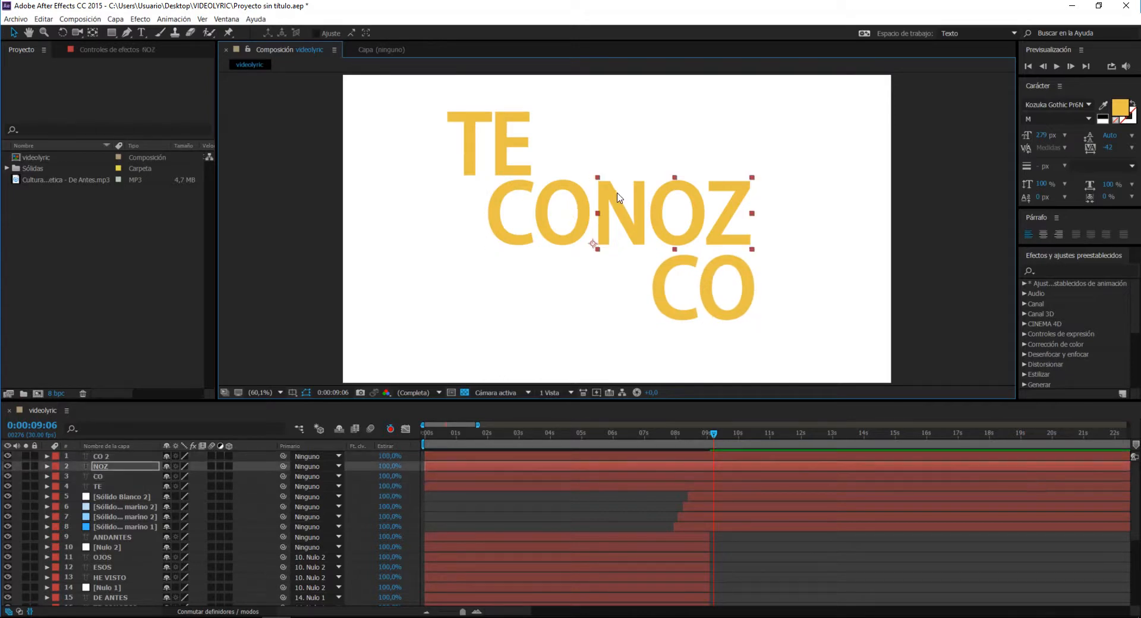
left_click(684, 300, "shift")
left_click(492, 215, "shift")
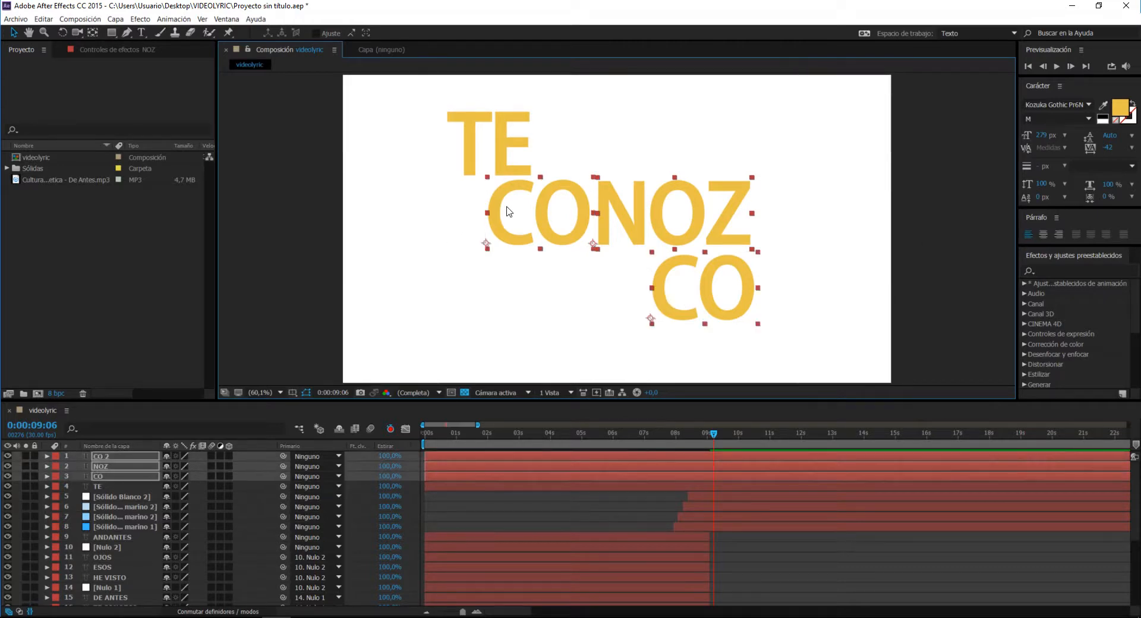
left_click(486, 143, "shift")
left_click_drag(486, 143, 498, 138)
left_click(390, 286)
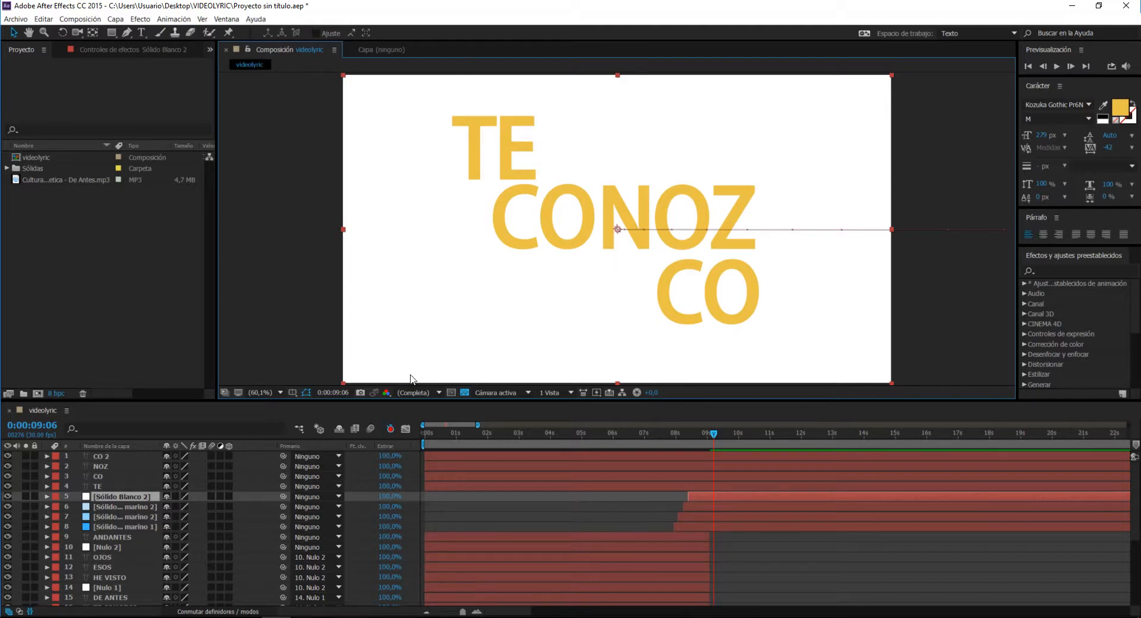
Step: Try to move the TE layer's anchor point to the middle of the word with the Pan Behind tool at 0:00:09:06
left_click_drag(664, 436, 713, 448)
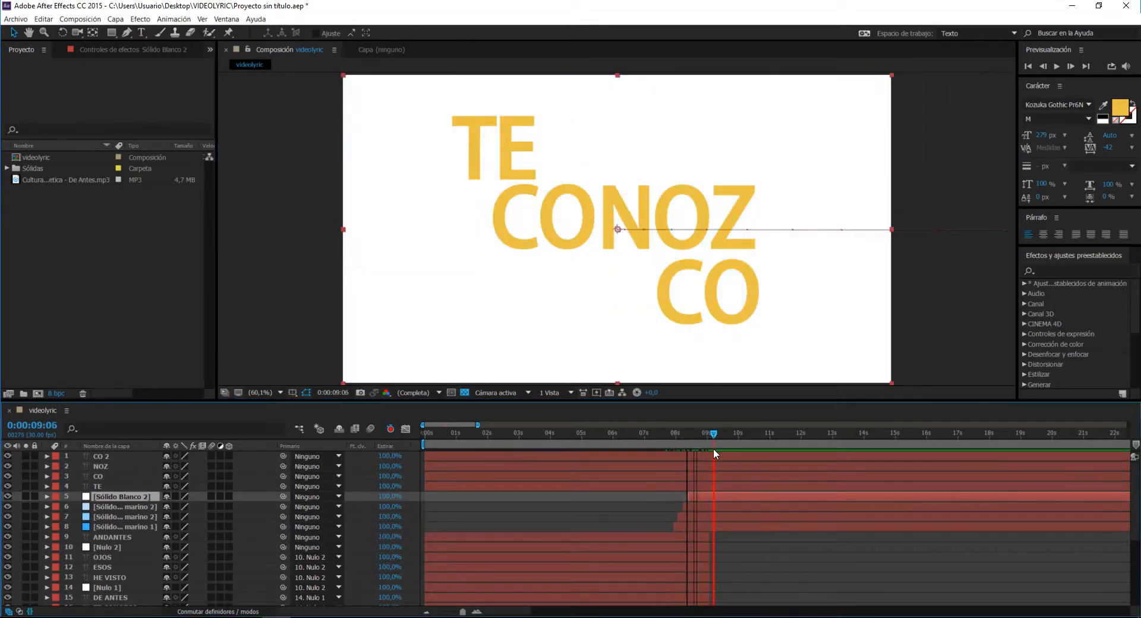
left_click(709, 487)
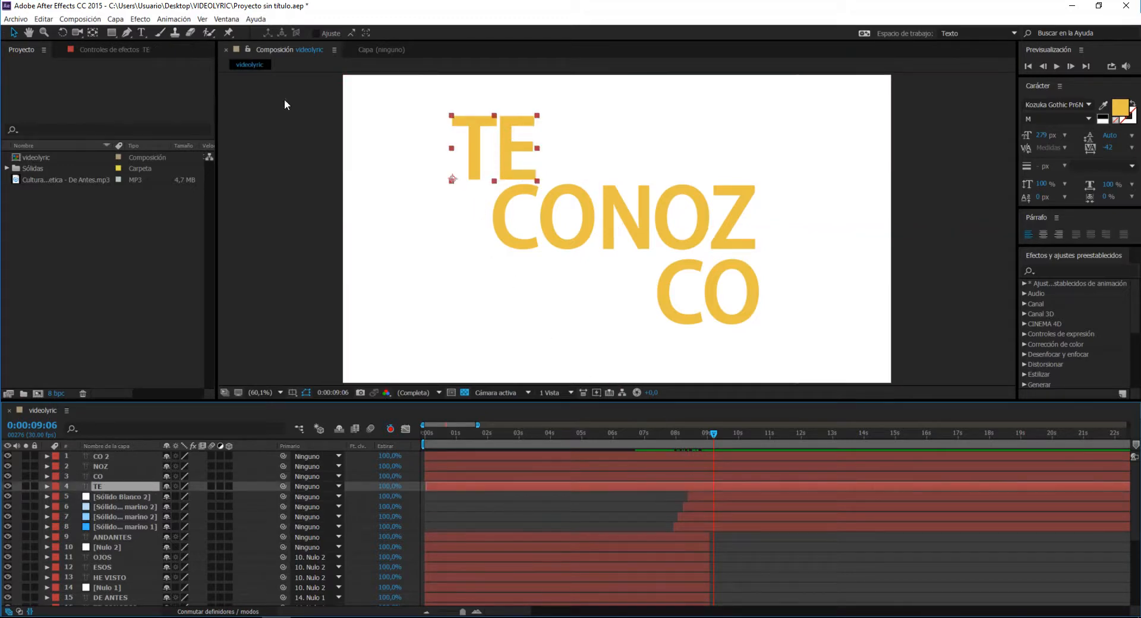
left_click(94, 34)
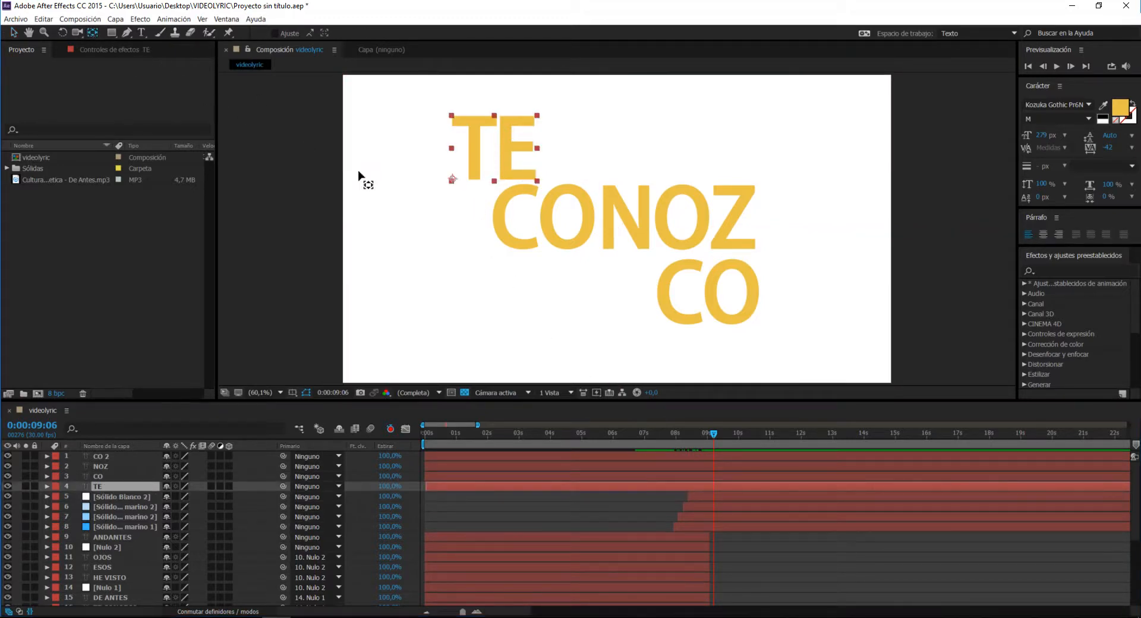
left_click_drag(451, 180, 482, 148)
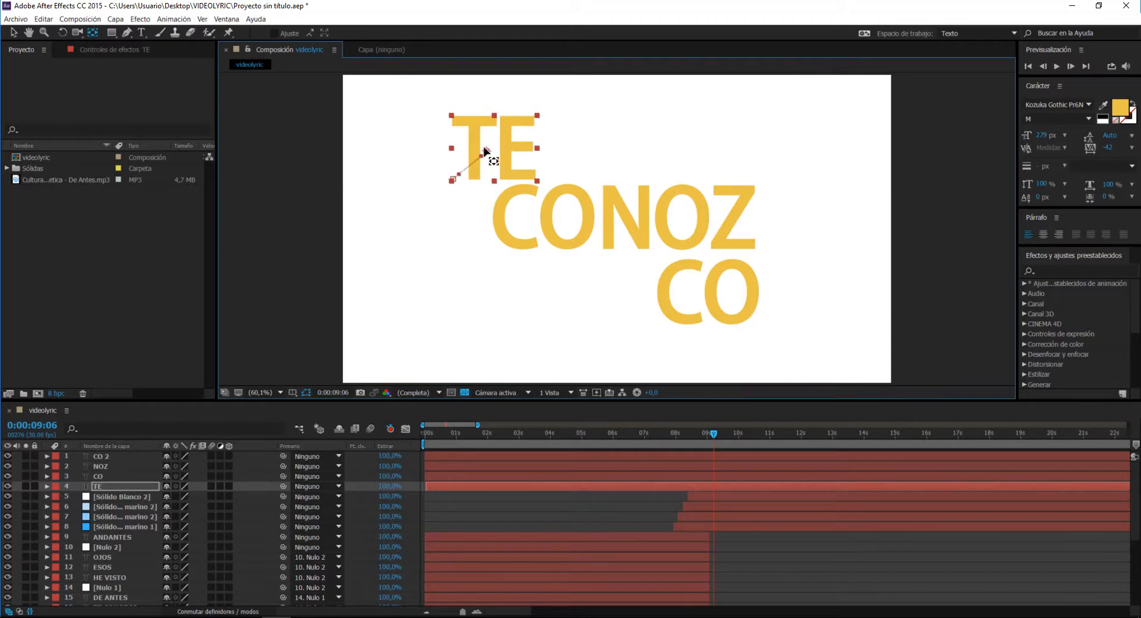
key("ctrl+z")
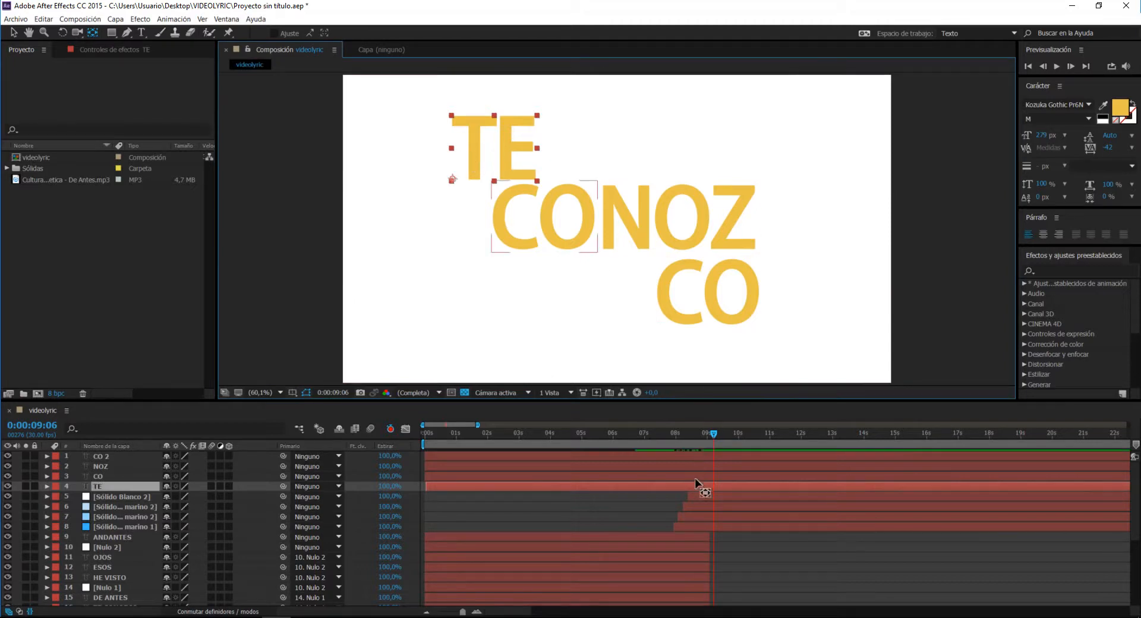
Step: Expand the TE layer's Transform properties and remove its Position keyframes
left_click(47, 486)
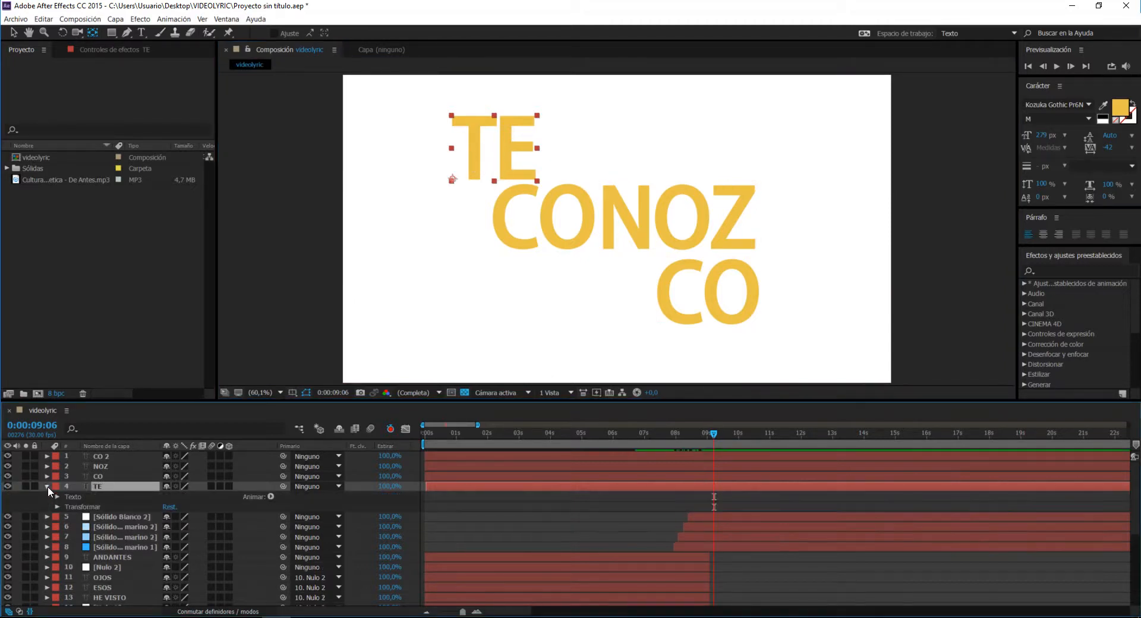
left_click(58, 506)
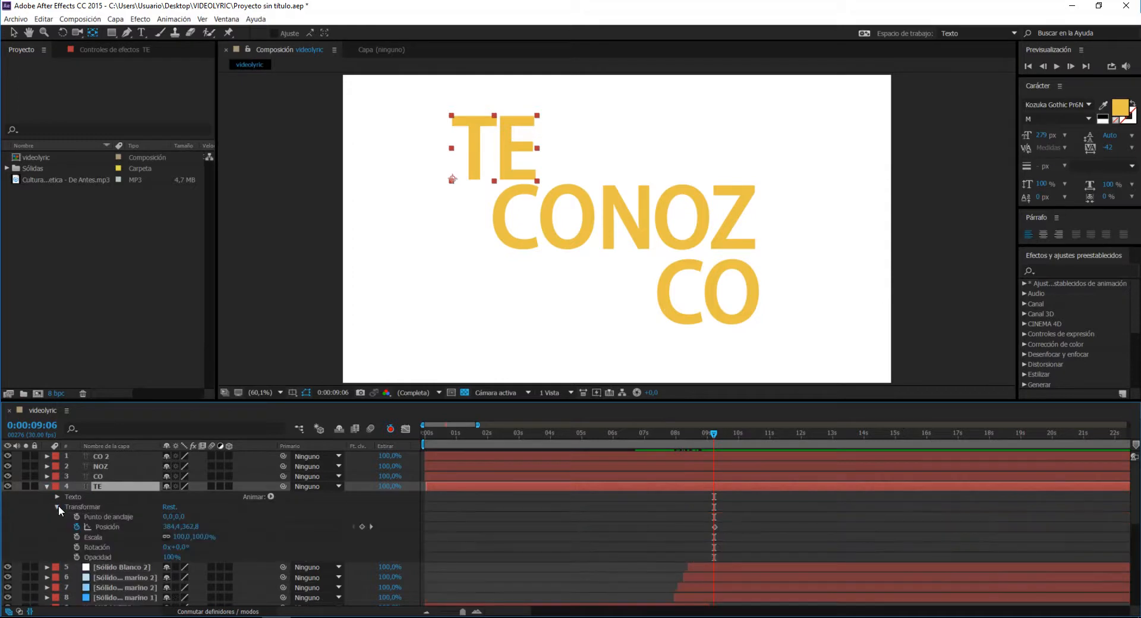
left_click_drag(745, 526, 683, 530)
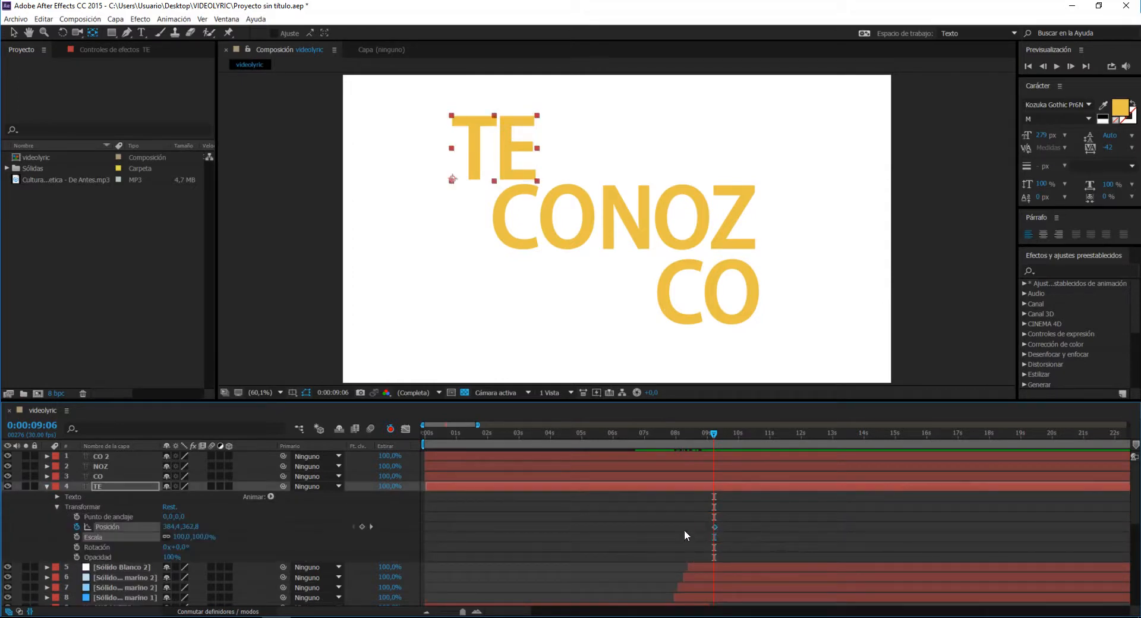
key("Delete")
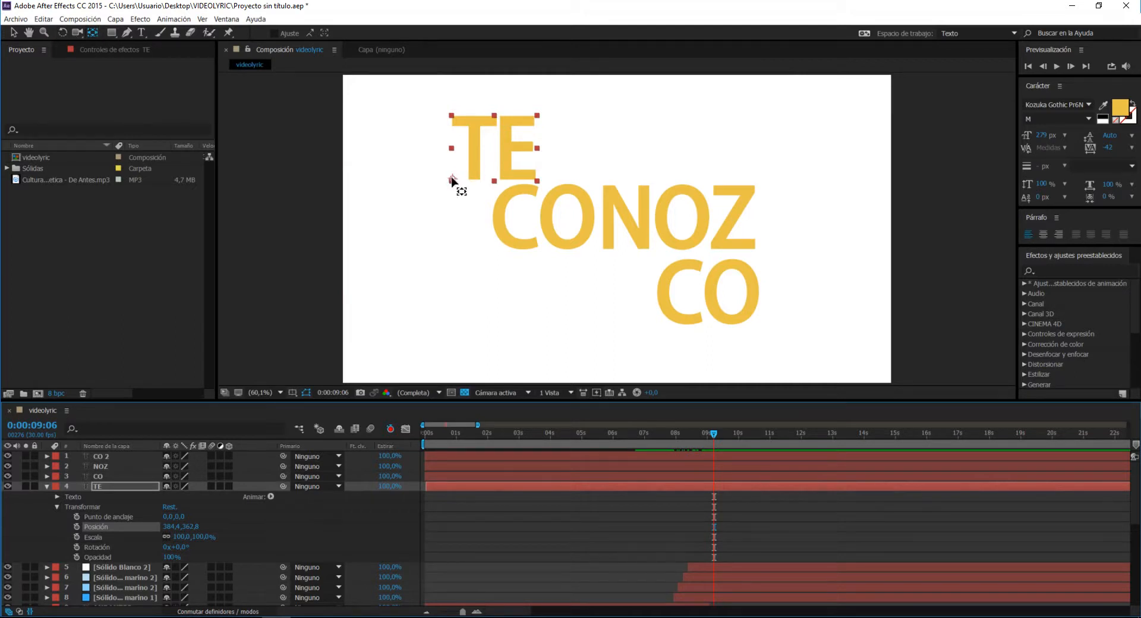
Step: Centre the TE layer's anchor point on the word with Pan Behind and delete the resulting Anchor Point and Position keyframes
left_click_drag(452, 179, 495, 150)
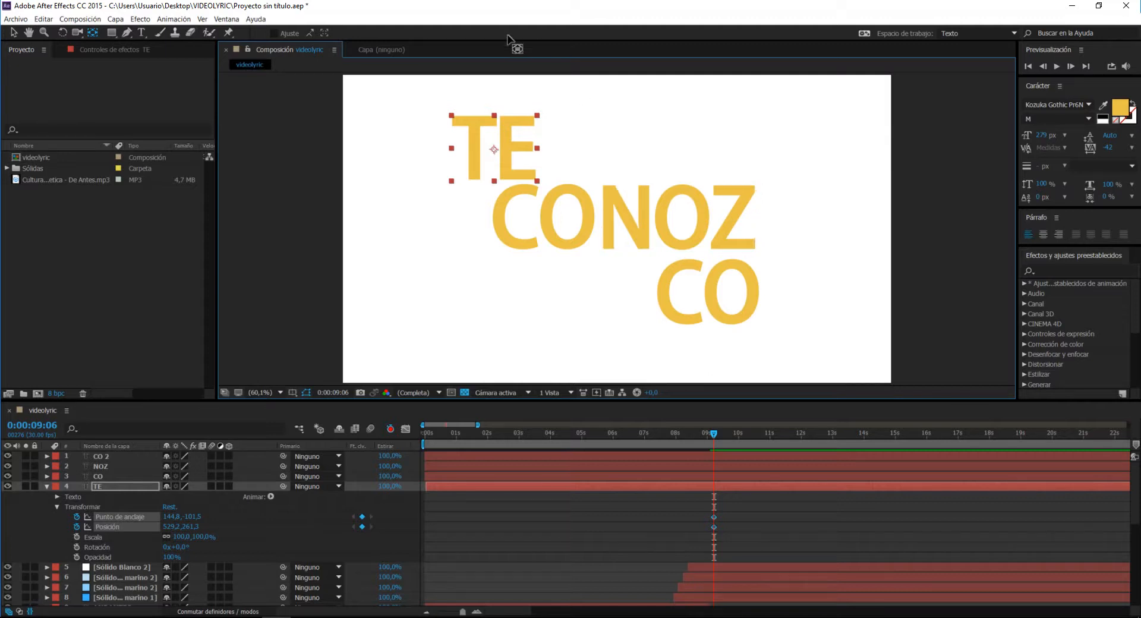
left_click_drag(743, 503, 712, 530)
key("Delete")
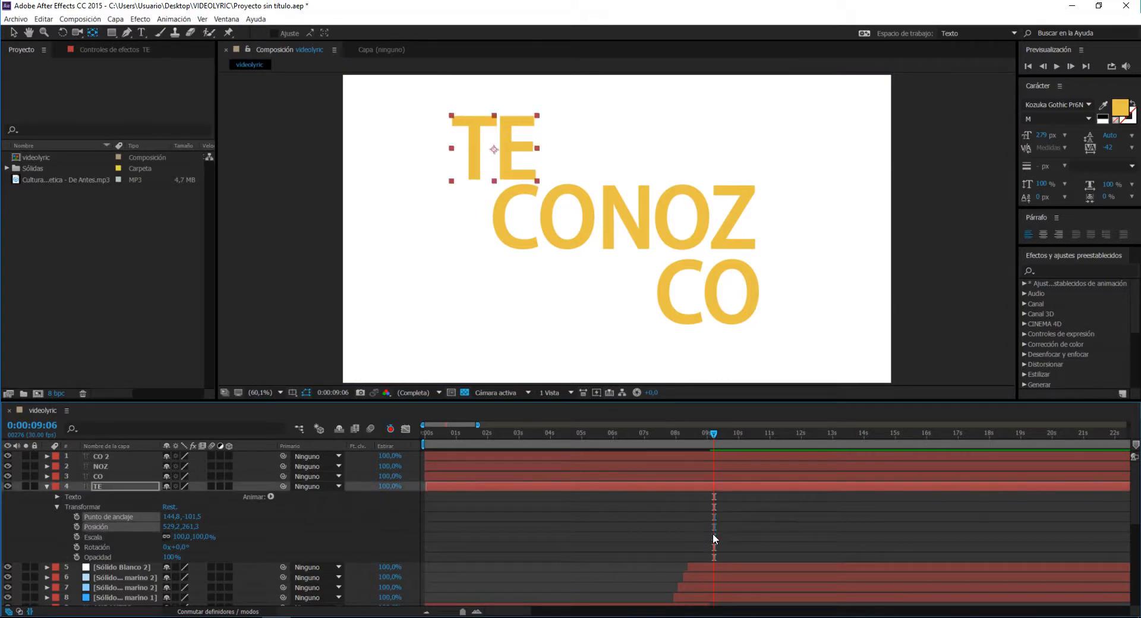
Step: Add Scale keyframes to the TE layer at 0:00:09:06, 0:00:09:10 and 0:00:09:11
left_click(75, 537)
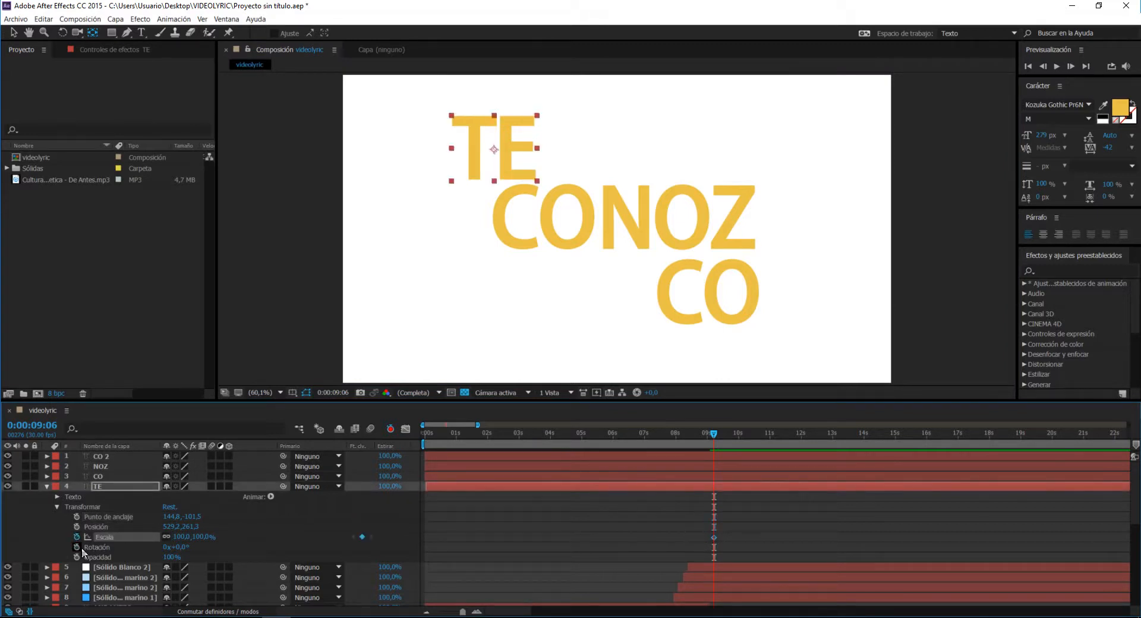
key("Page_Down")
key("Page_Down")
key("Page_Down")
key("Page_Down")
left_click(360, 537)
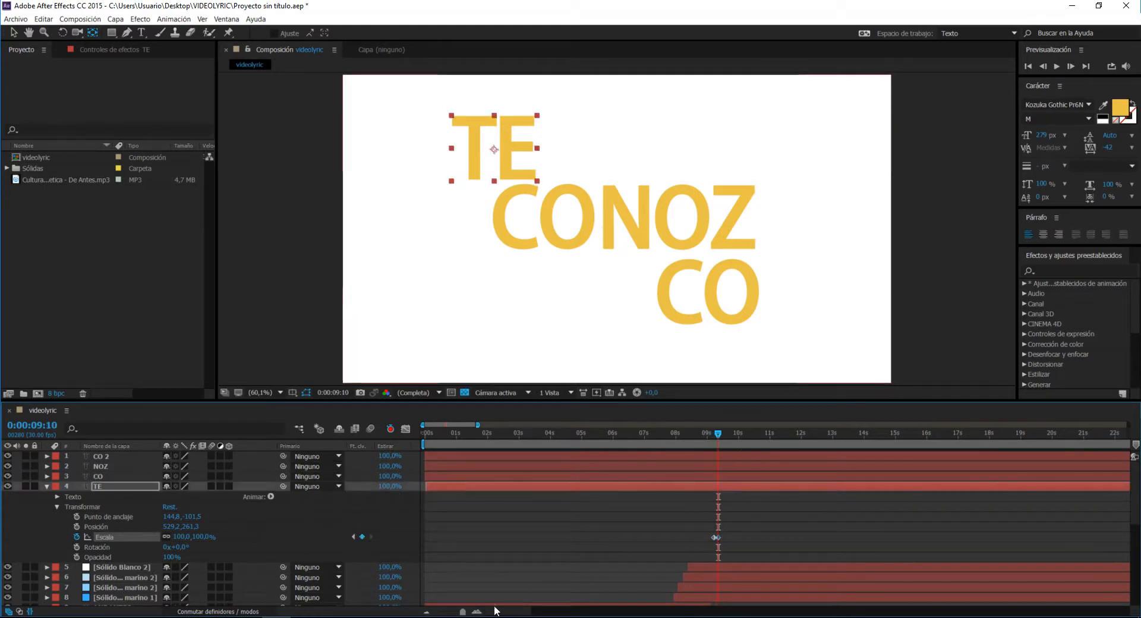
key("Page_Down")
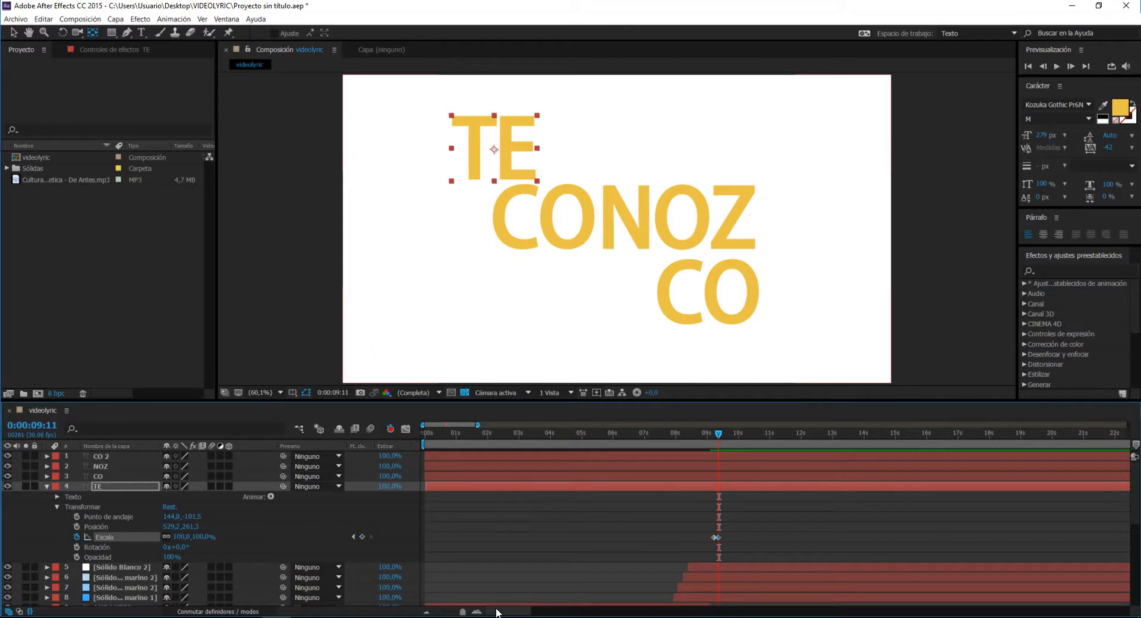
left_click(361, 537)
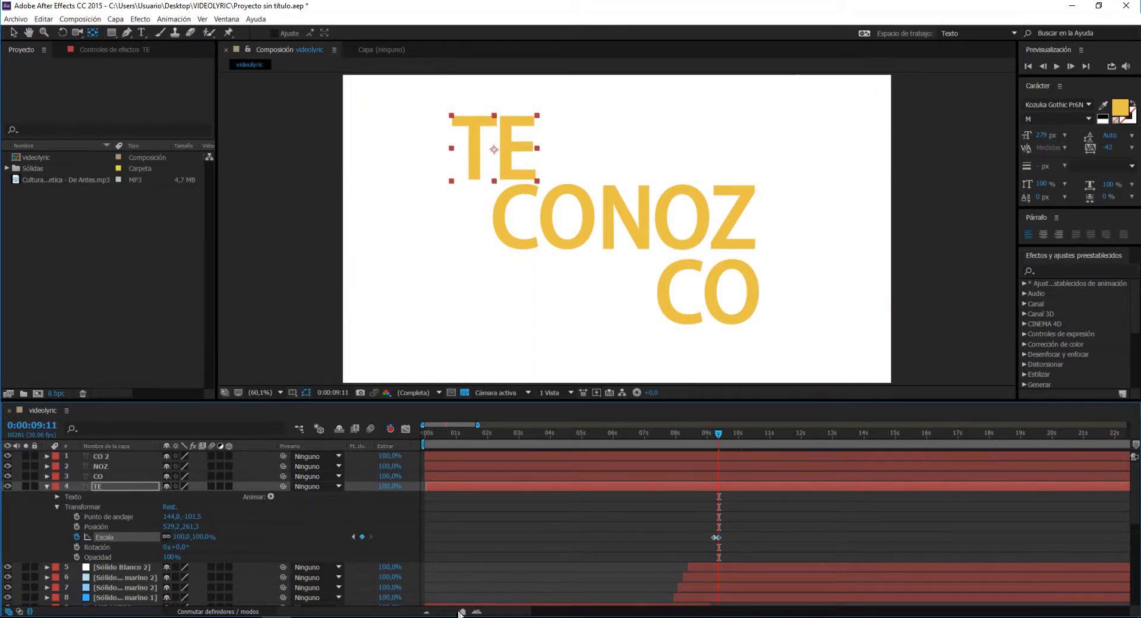
left_click_drag(463, 611, 464, 612)
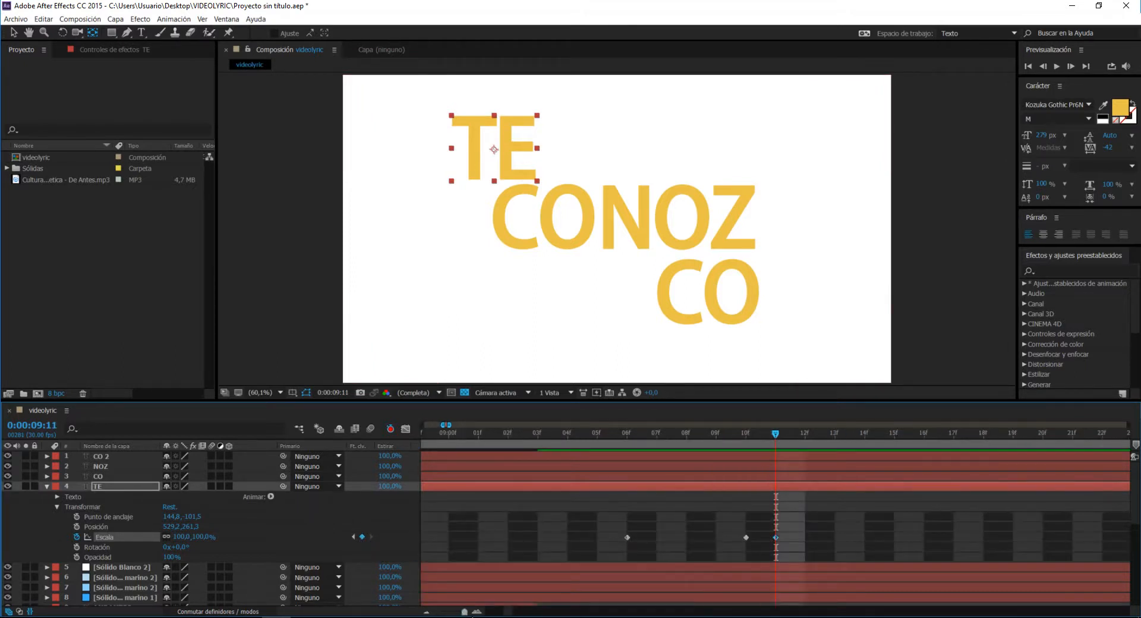
Step: Set the TE layer's Scale to 0% at the 0:00:09:06 keyframe
left_click(629, 431)
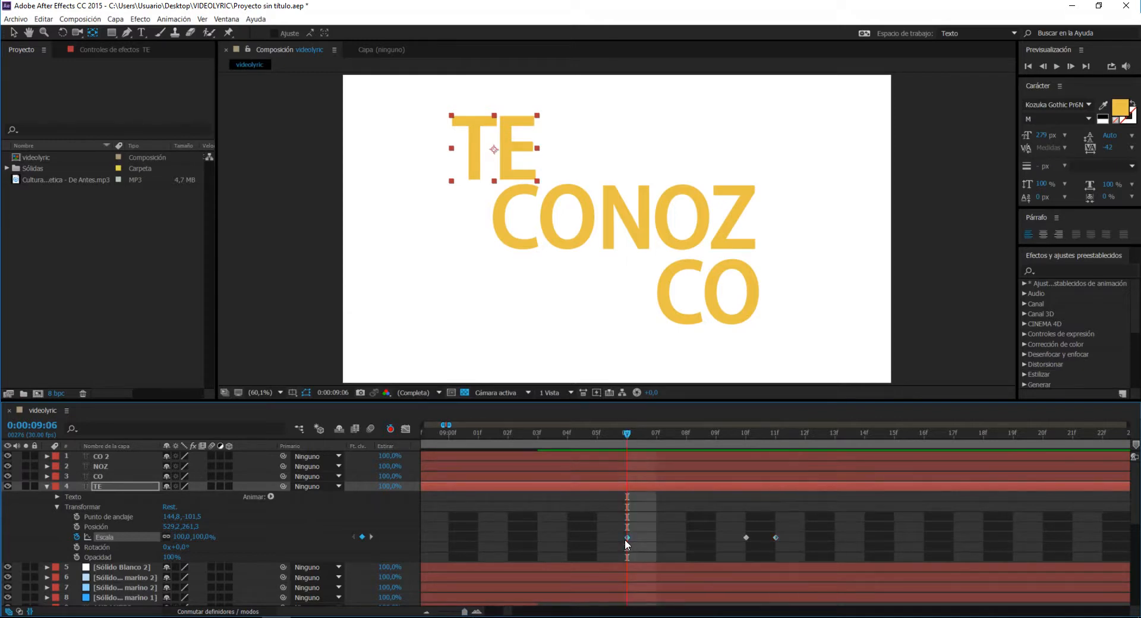
mouse_move(628, 539)
left_click(183, 537)
type("00")
key("Return")
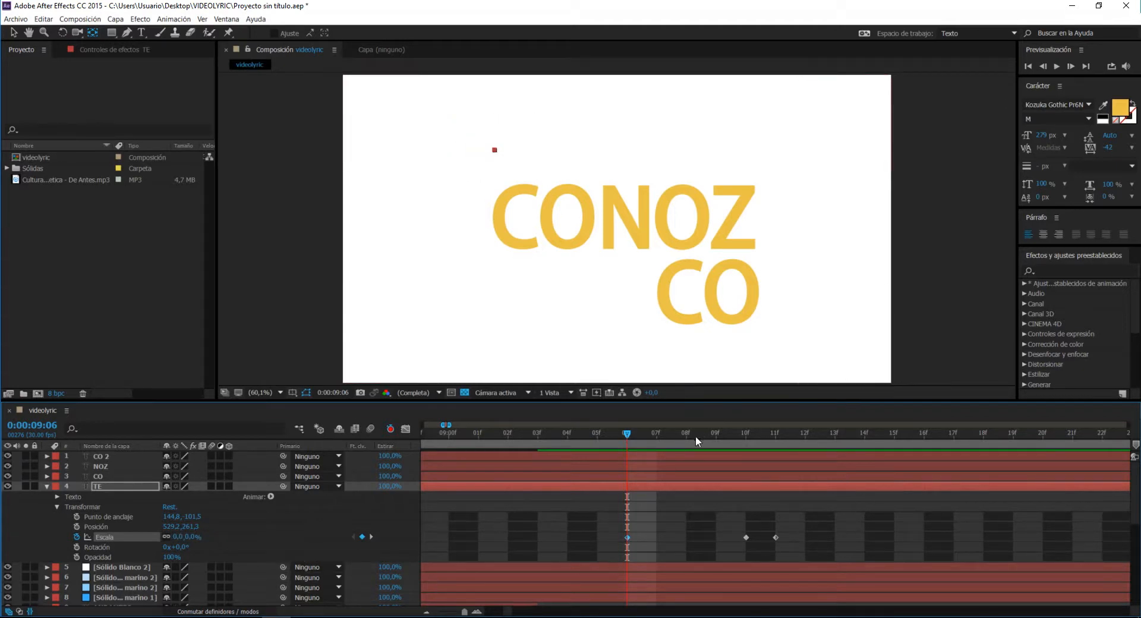
Step: Set the TE layer's Scale to 120% at the 0:00:09:10 keyframe and scrub through the pop-in animation
left_click_drag(696, 440, 746, 449)
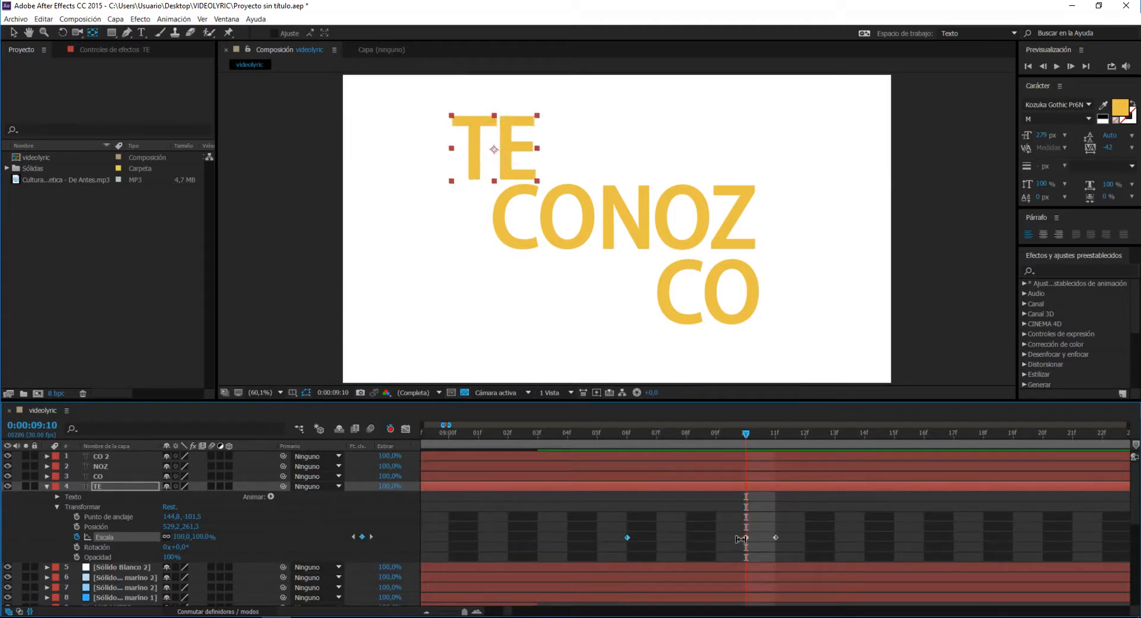
left_click(188, 538)
type("120")
key("Return")
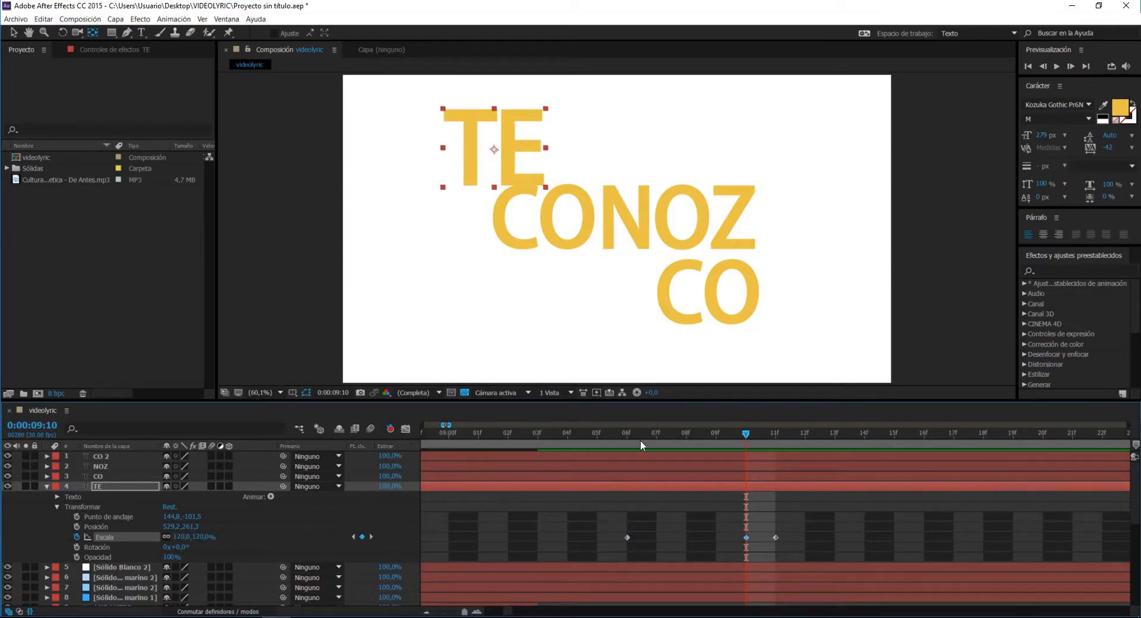
left_click_drag(610, 441, 779, 520)
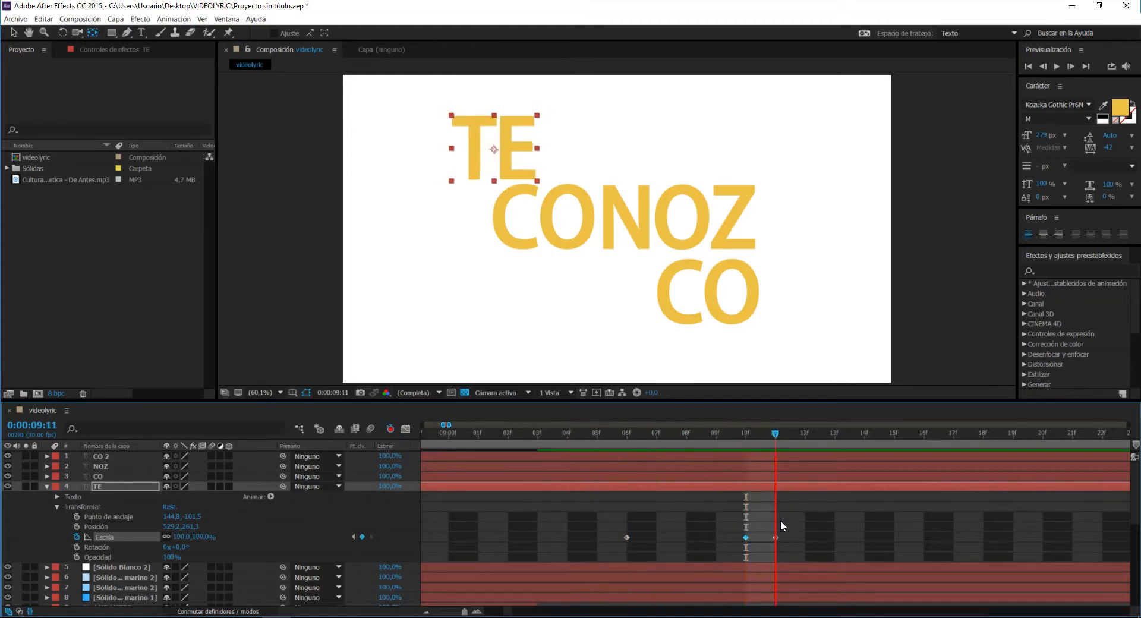
left_click(819, 518)
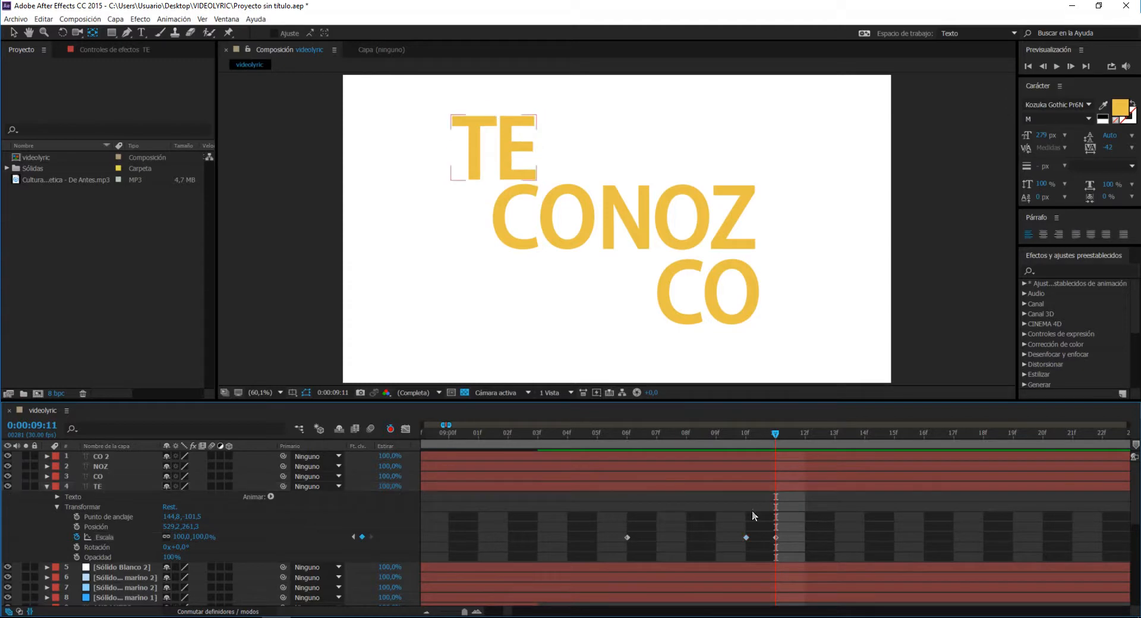
Step: Scrub through the TE layer's pop-in and select its Scale keyframes
left_click_drag(583, 427, 769, 472)
left_click_drag(797, 533, 592, 539)
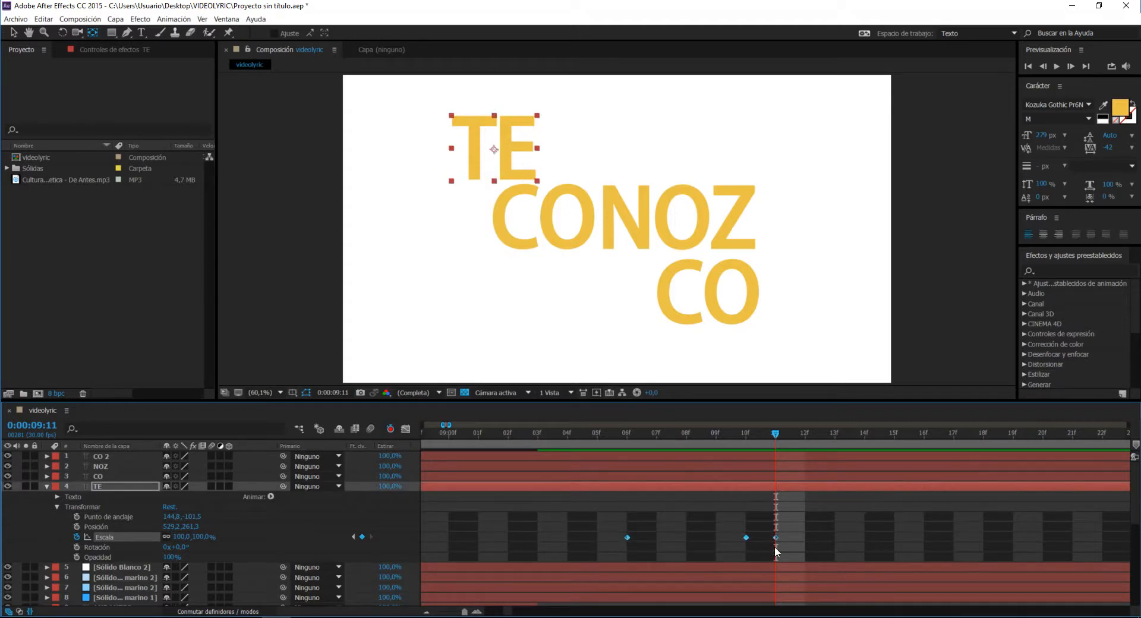
Step: Delete the Position keyframe of the first CO layer and centre its anchor point on the syllable with Pan Behind
left_click(711, 476)
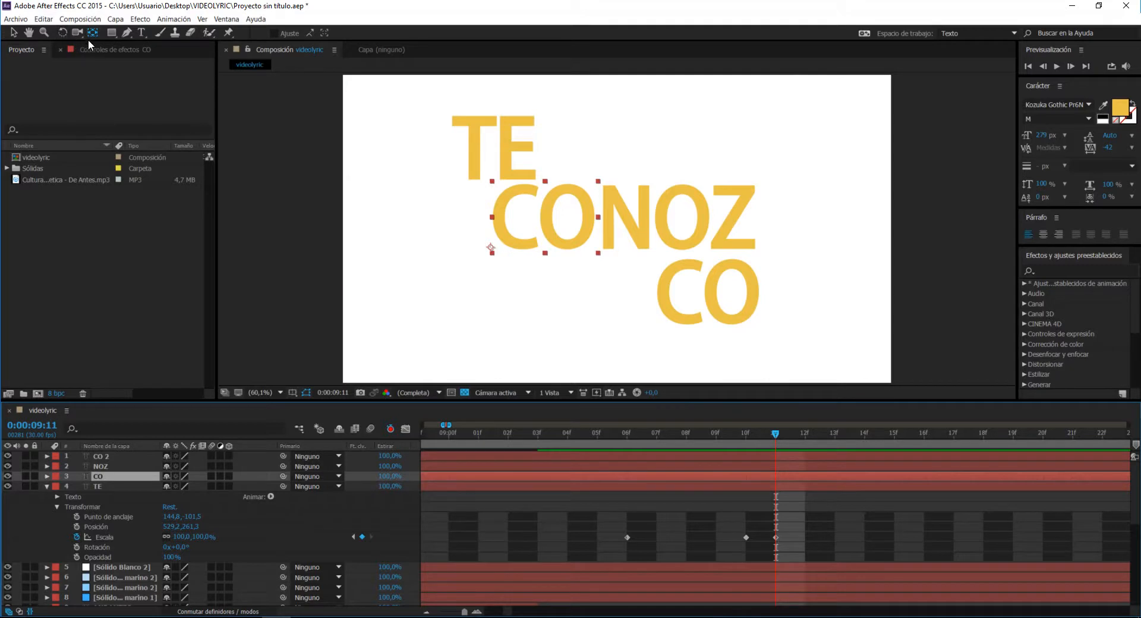
left_click(47, 476)
left_click(58, 497)
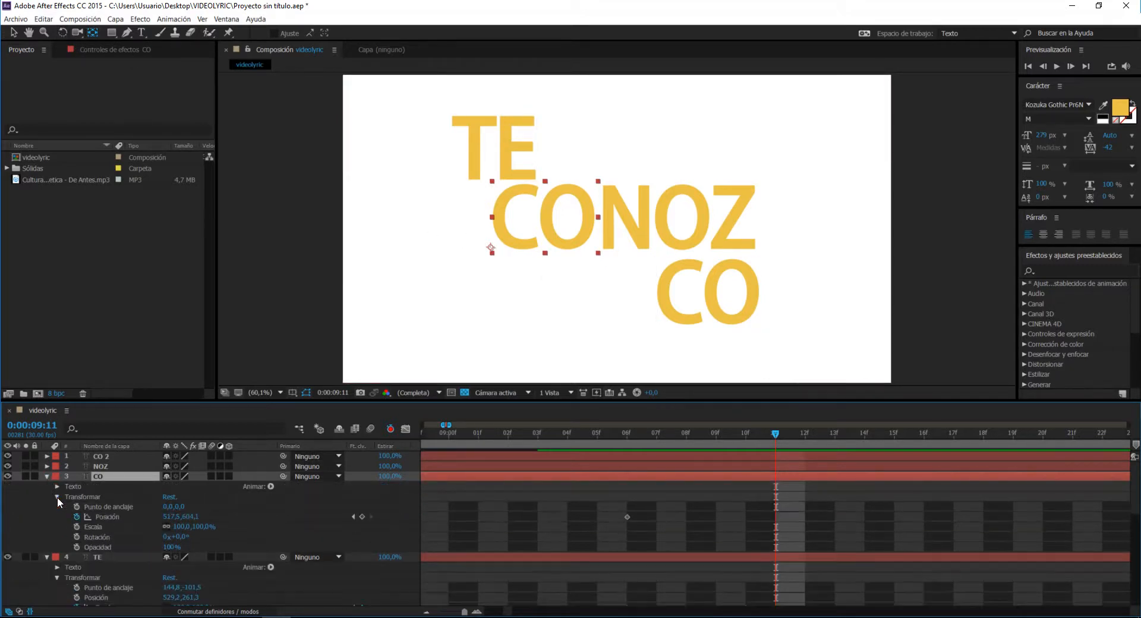
left_click(627, 518)
key("Delete")
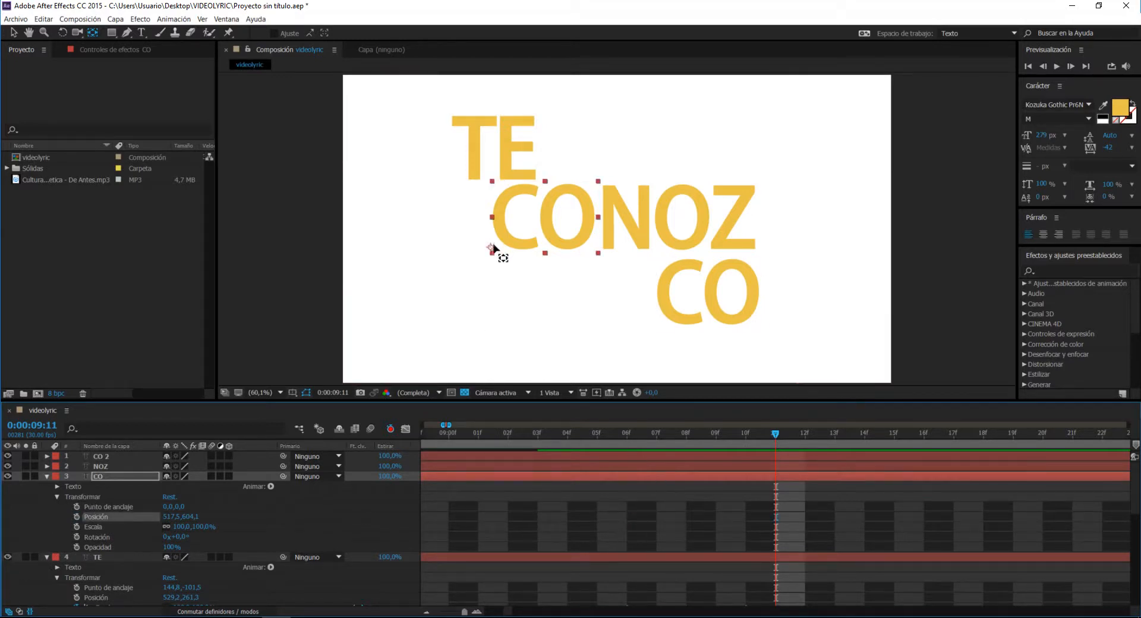
left_click_drag(491, 248, 542, 218)
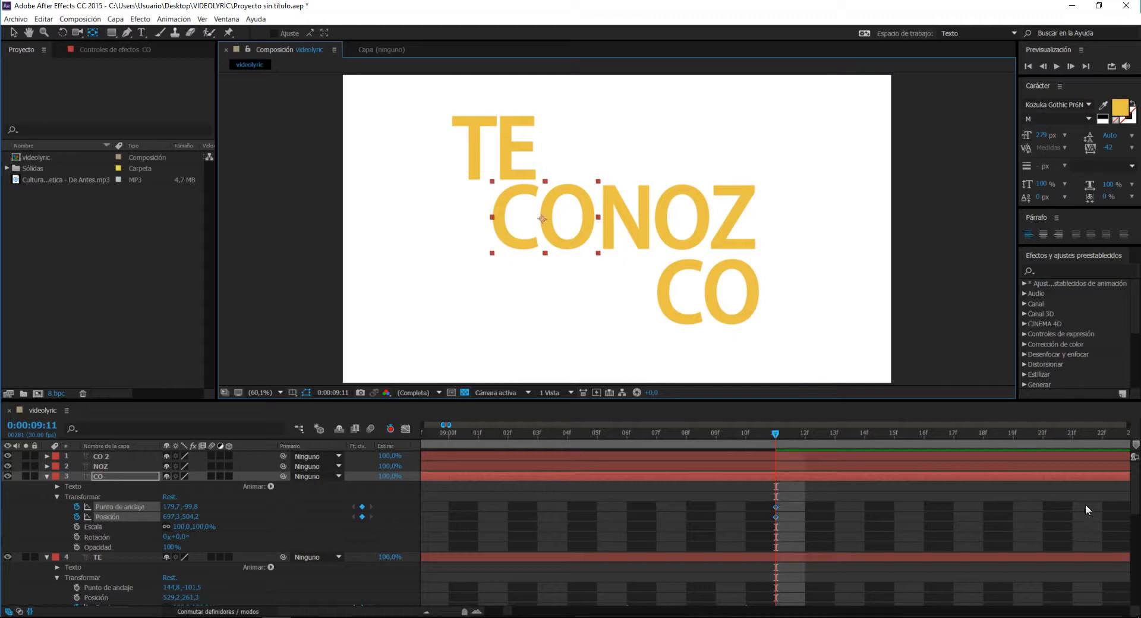
Step: Preview the song's audio from 0:00:09:05 against the waveform to check the timing of the TE syllable
scroll(1134, 498, "down", 10)
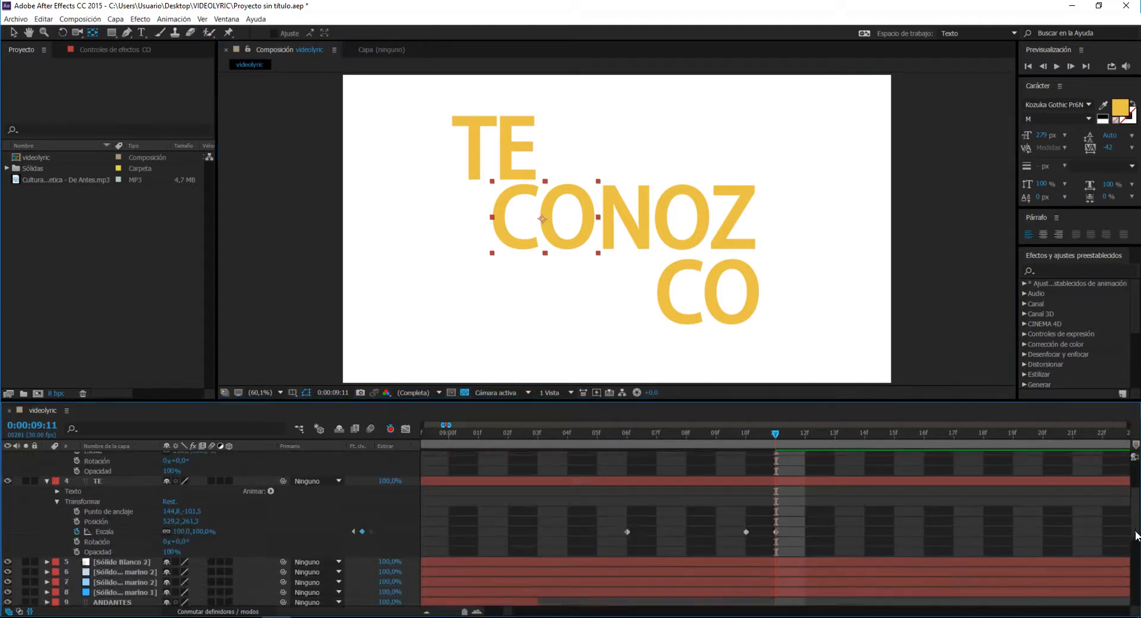
scroll(618, 460, "down", 3)
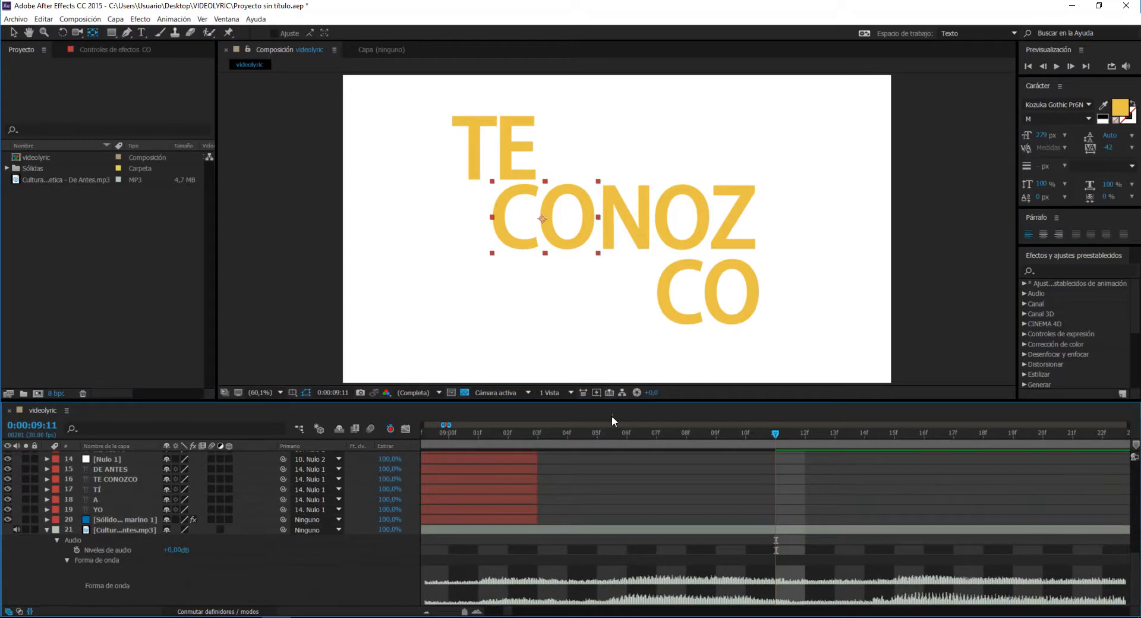
left_click(602, 429)
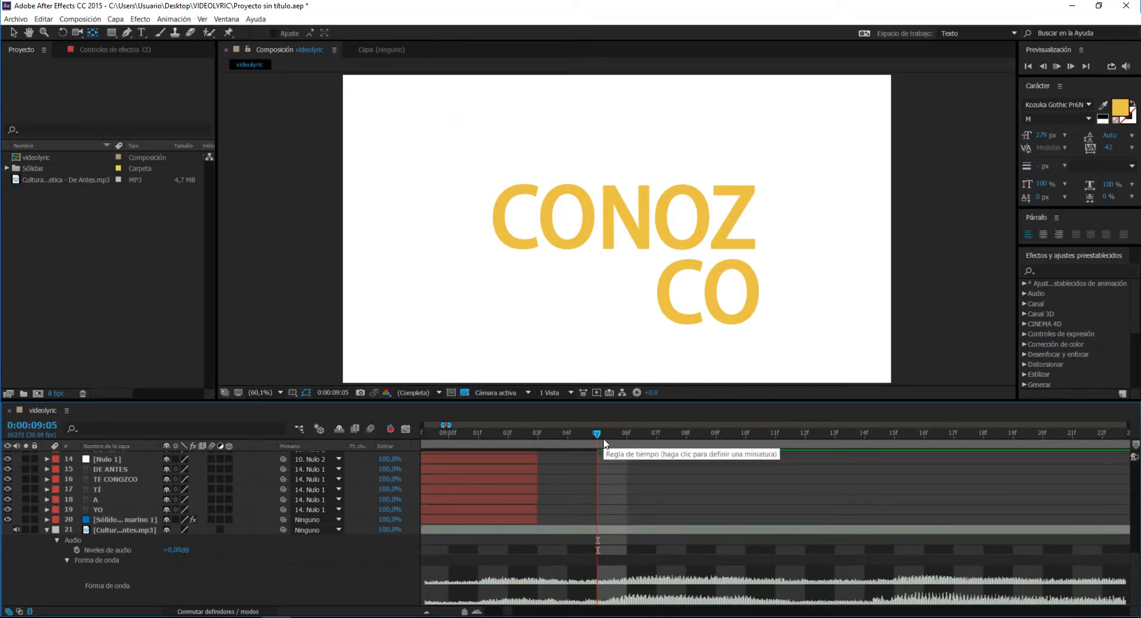
key("space")
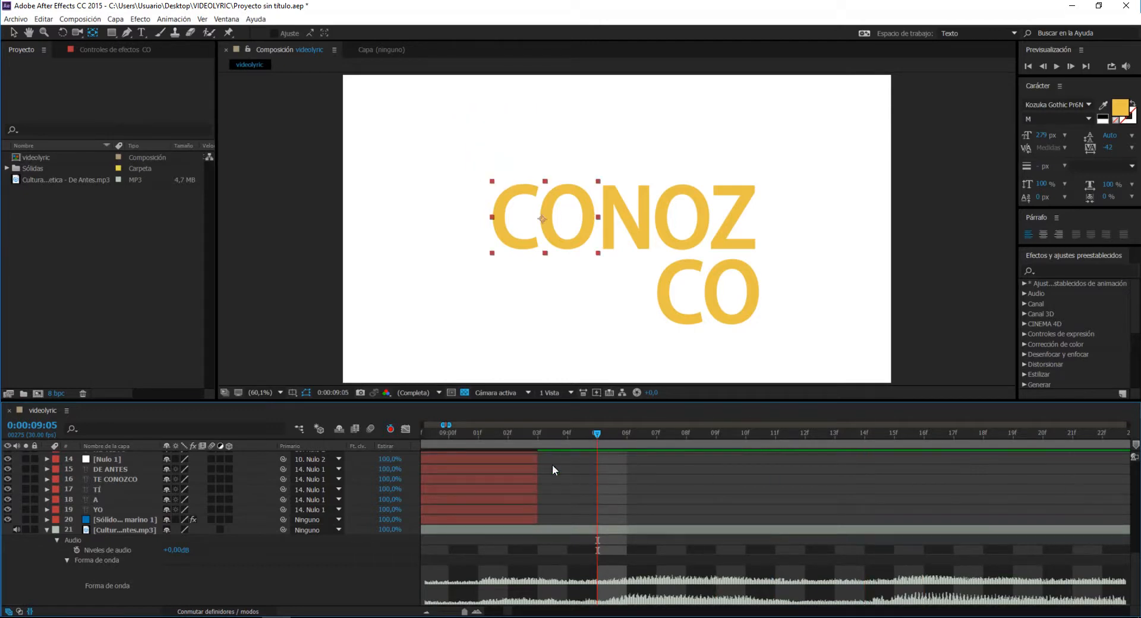
left_click(80, 19)
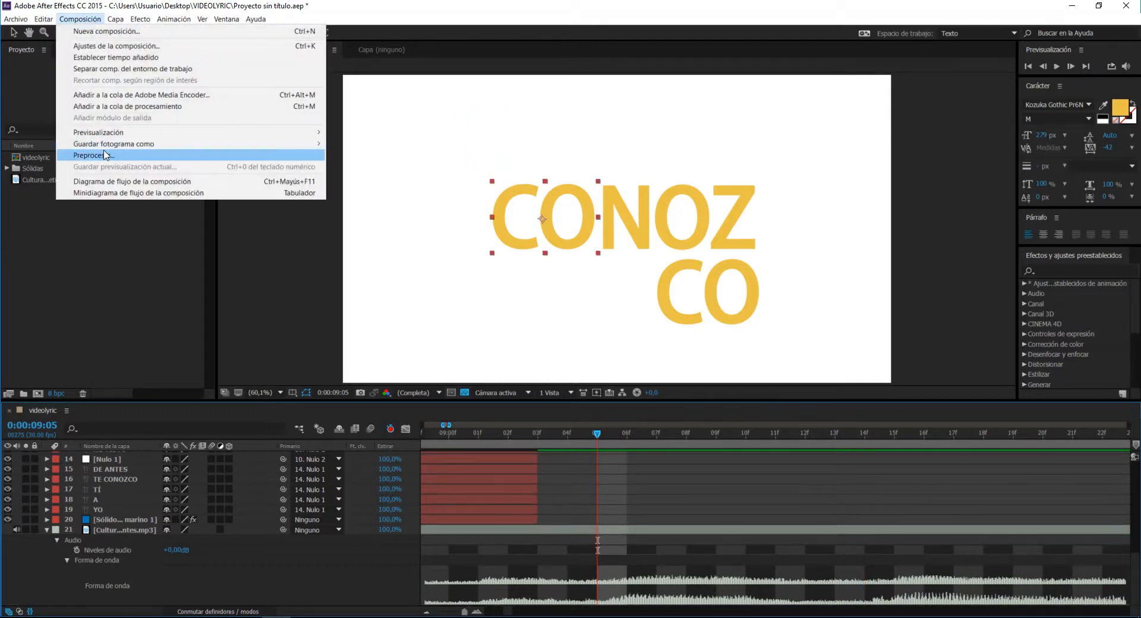
mouse_move(101, 132)
left_click(476, 163)
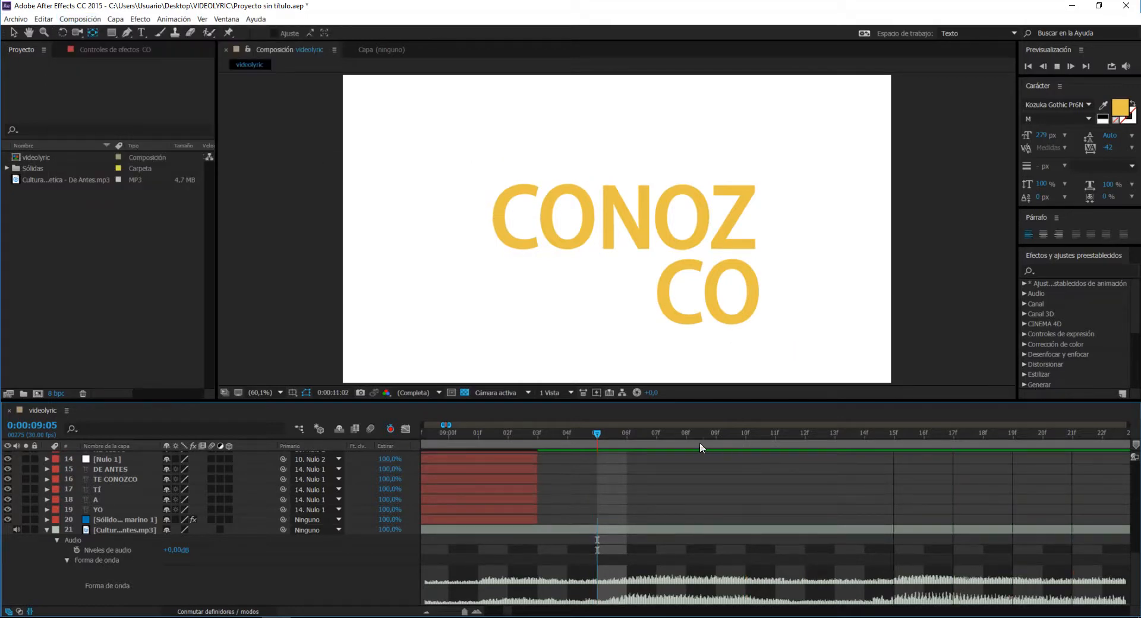
left_click(613, 429)
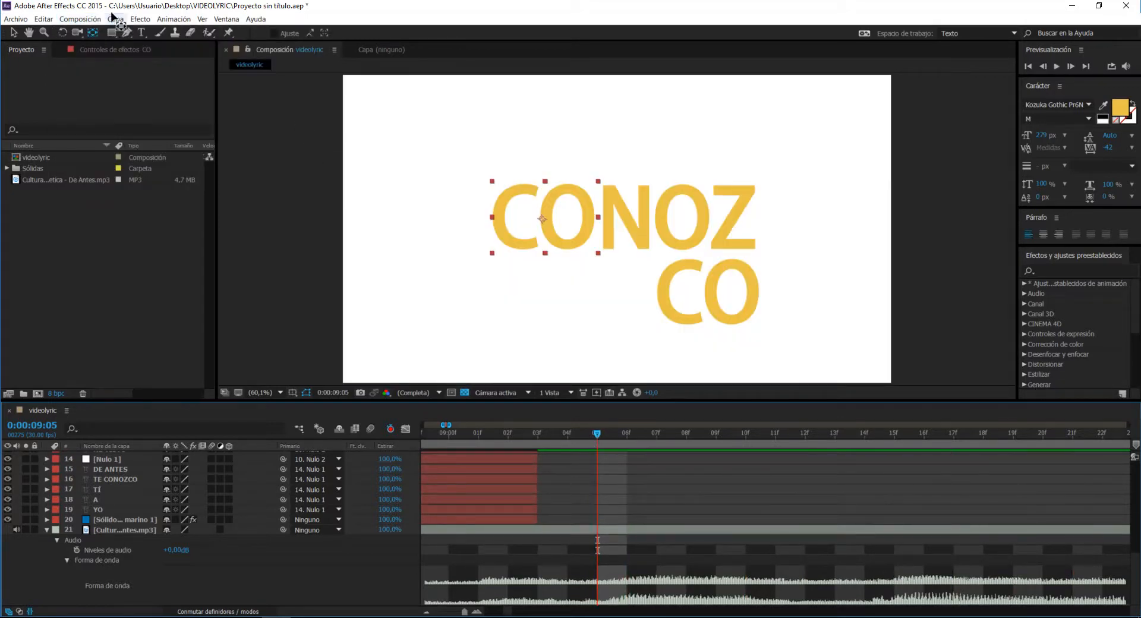
left_click(80, 19)
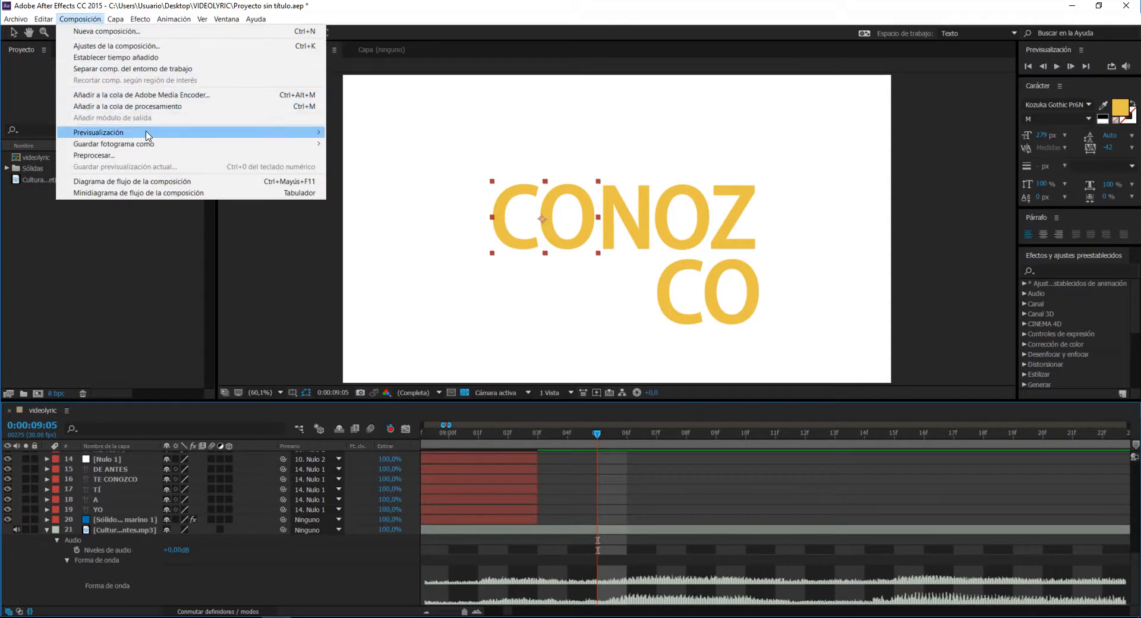
mouse_move(156, 133)
left_click(459, 165)
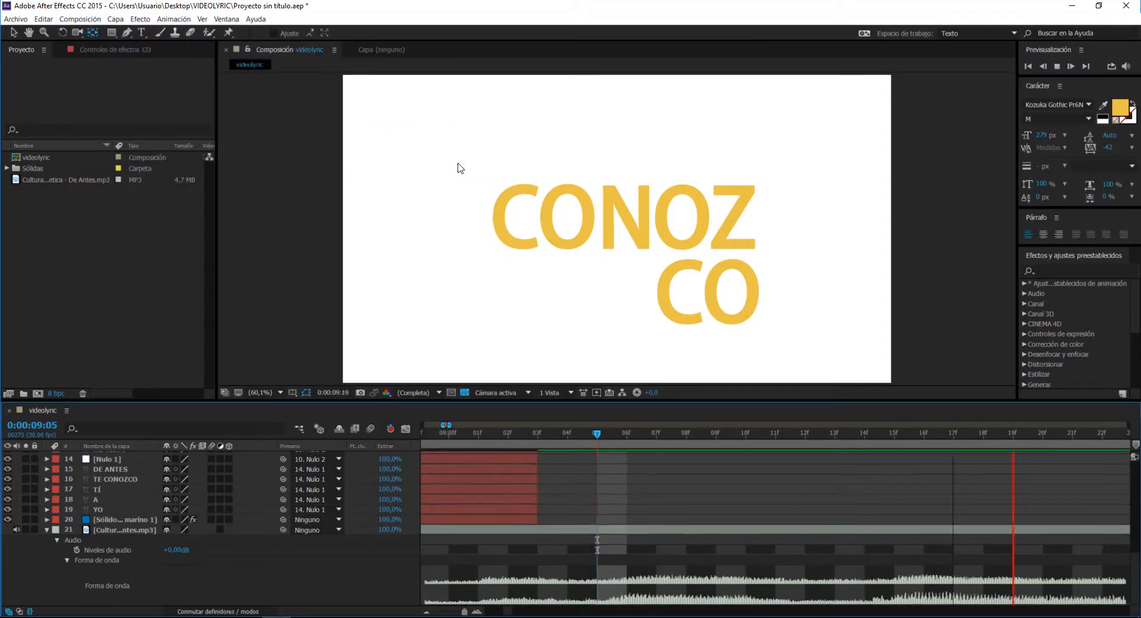
left_click(508, 433)
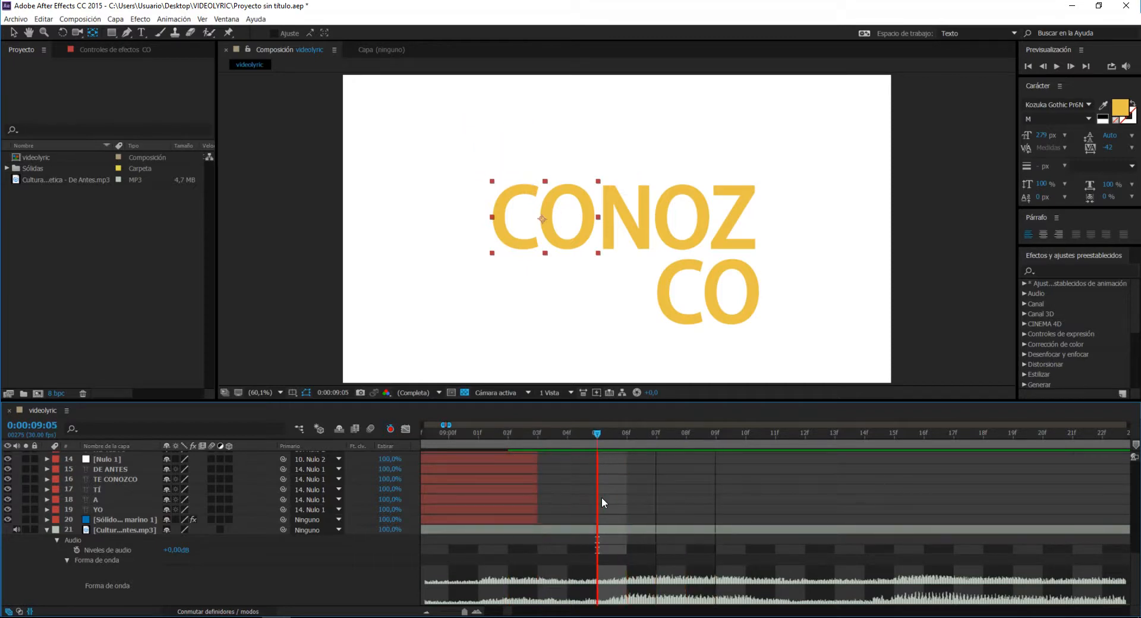
left_click_drag(599, 503, 537, 504)
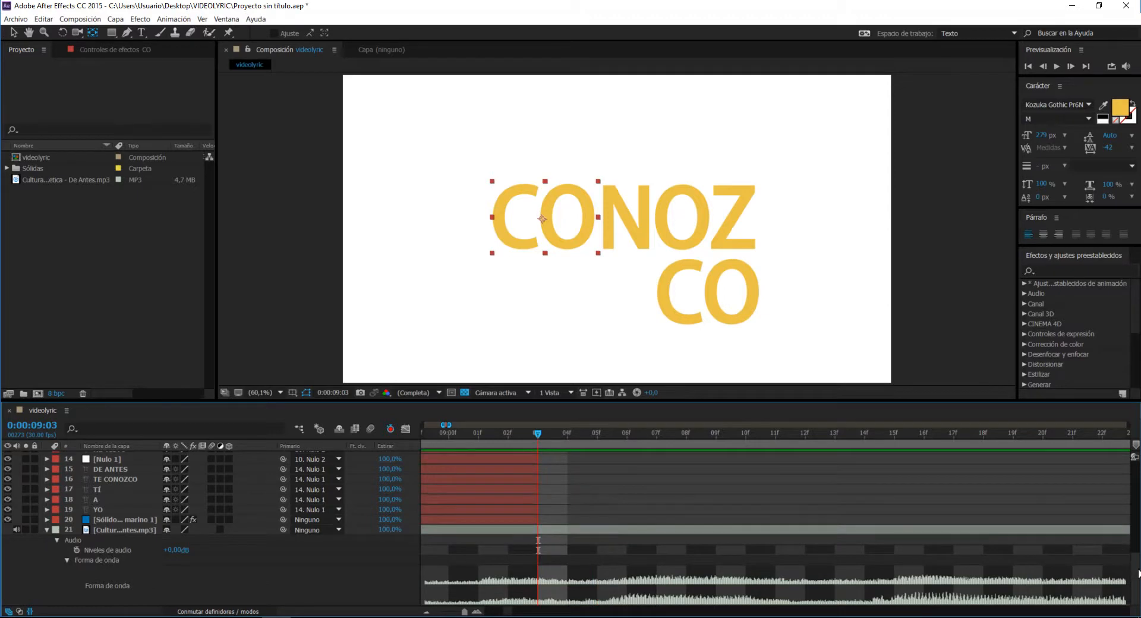
Step: Move the TE layer's three Scale keyframes five frames earlier to 0:00:09:01, 0:00:09:05 and 0:00:09:06, and scrub through the result
left_click_drag(1137, 574, 1132, 473)
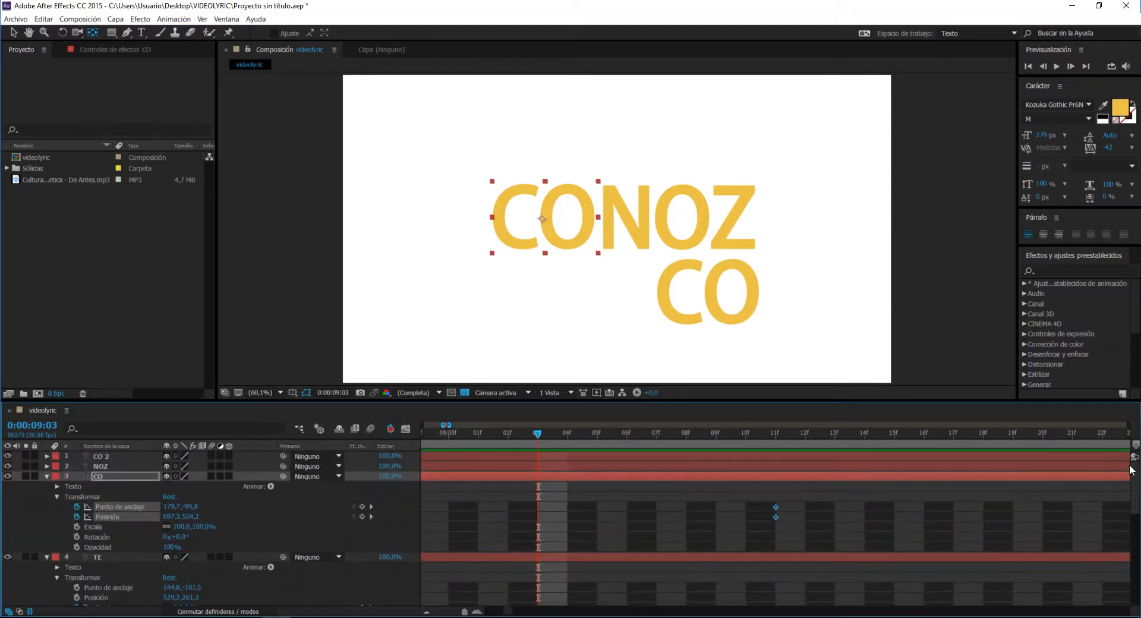
scroll(1132, 486, "down", 2)
mouse_move(811, 556)
left_mouse_down()
mouse_move(594, 572)
mouse_move(490, 562)
left_mouse_up()
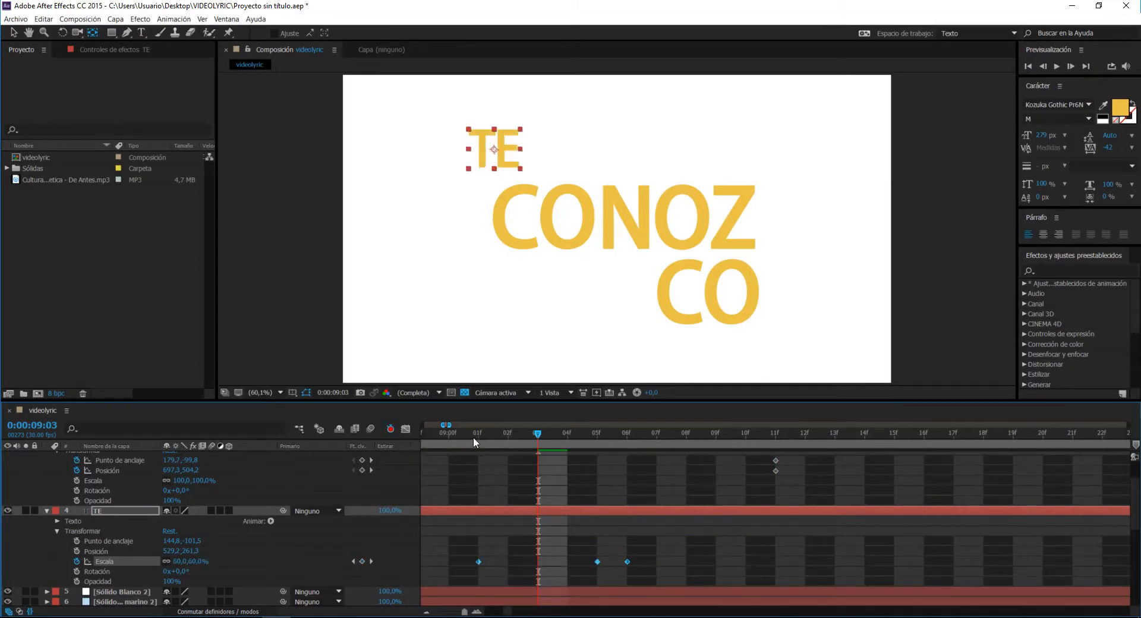
left_click_drag(473, 437, 636, 458)
left_click(658, 469)
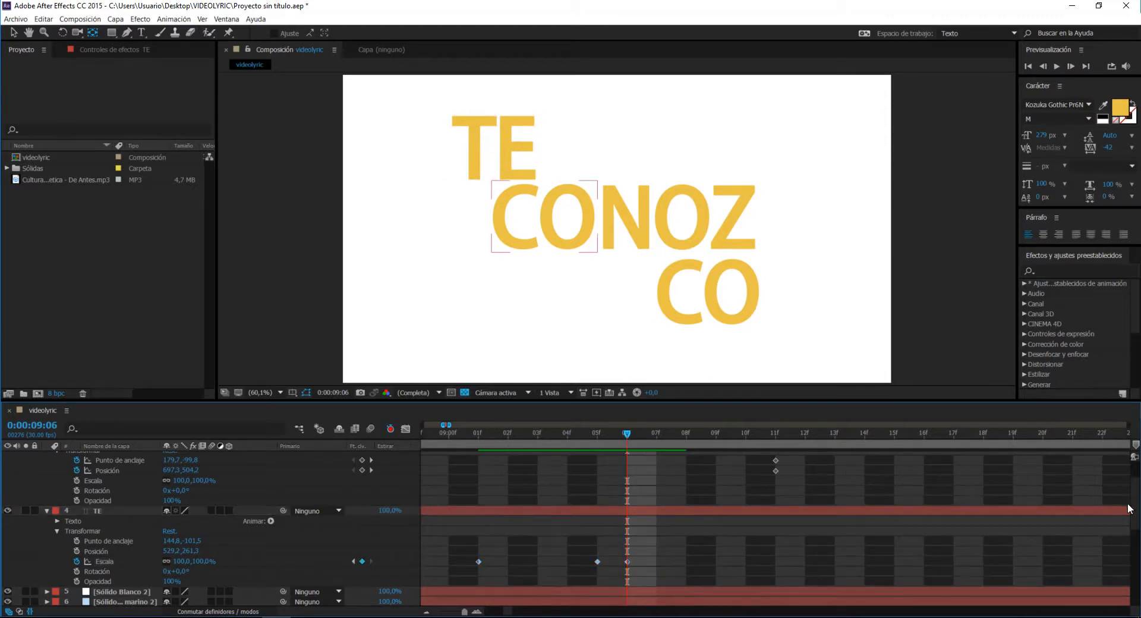
Step: Delete the CO layer's Anchor Point and Position keyframes at 0:00:09:11
scroll(1136, 496, "up", 2)
scroll(1137, 496, "up", 1)
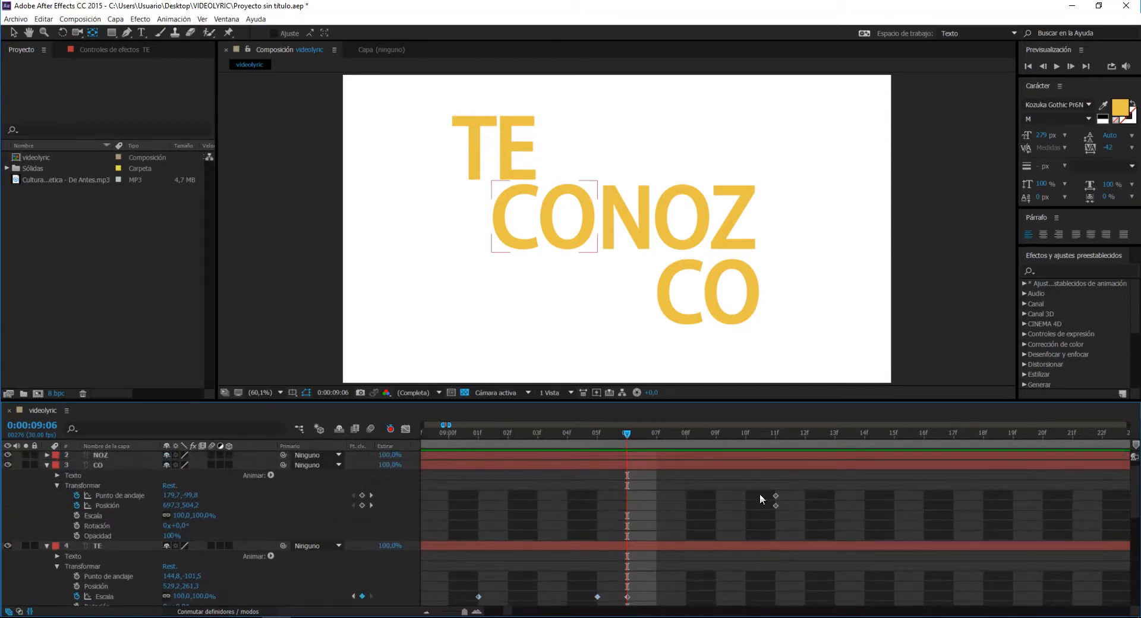
left_click_drag(760, 491, 785, 512)
key("Delete")
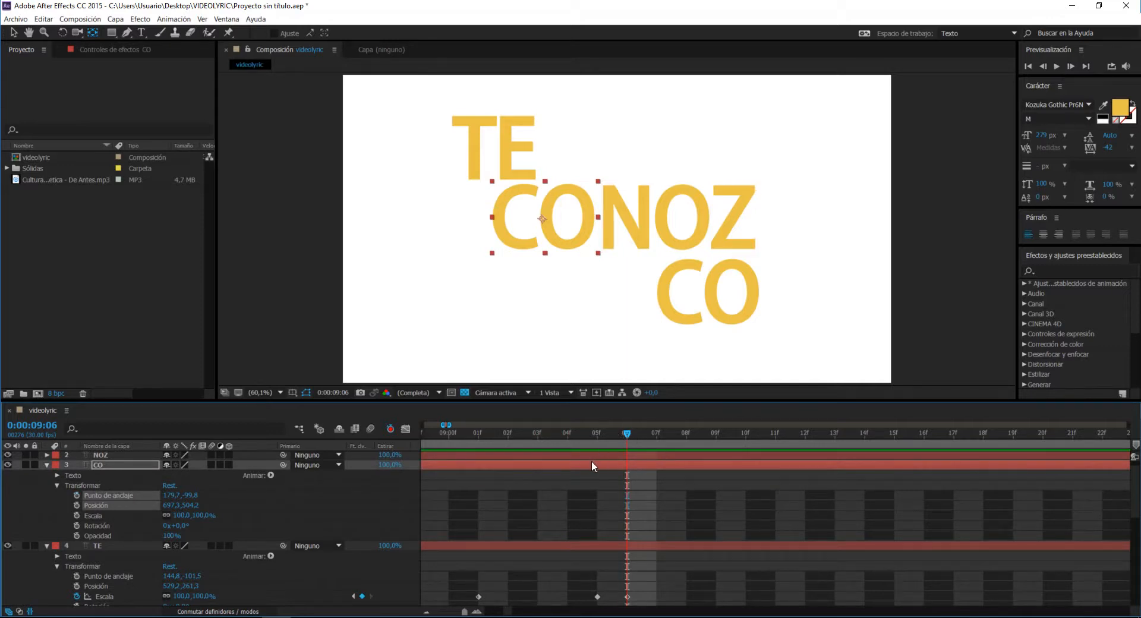
left_click(609, 485)
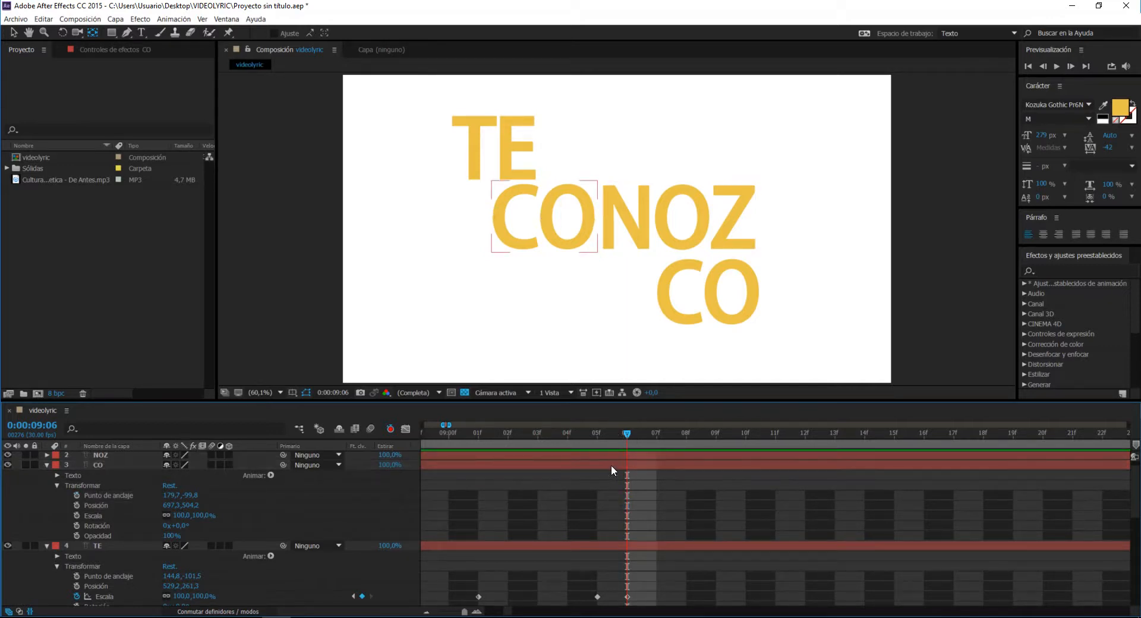
Step: Add Scale keyframes to the CO layer at 0:00:09:06, 0:00:09:10 and 0:00:09:11
left_click(611, 465)
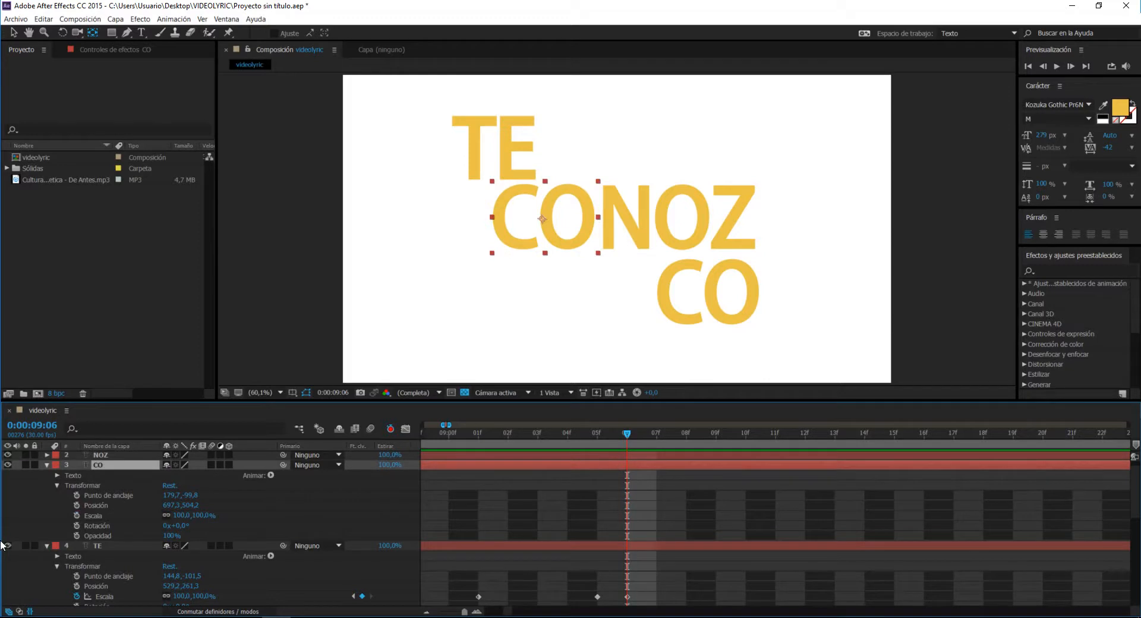
left_click(76, 515)
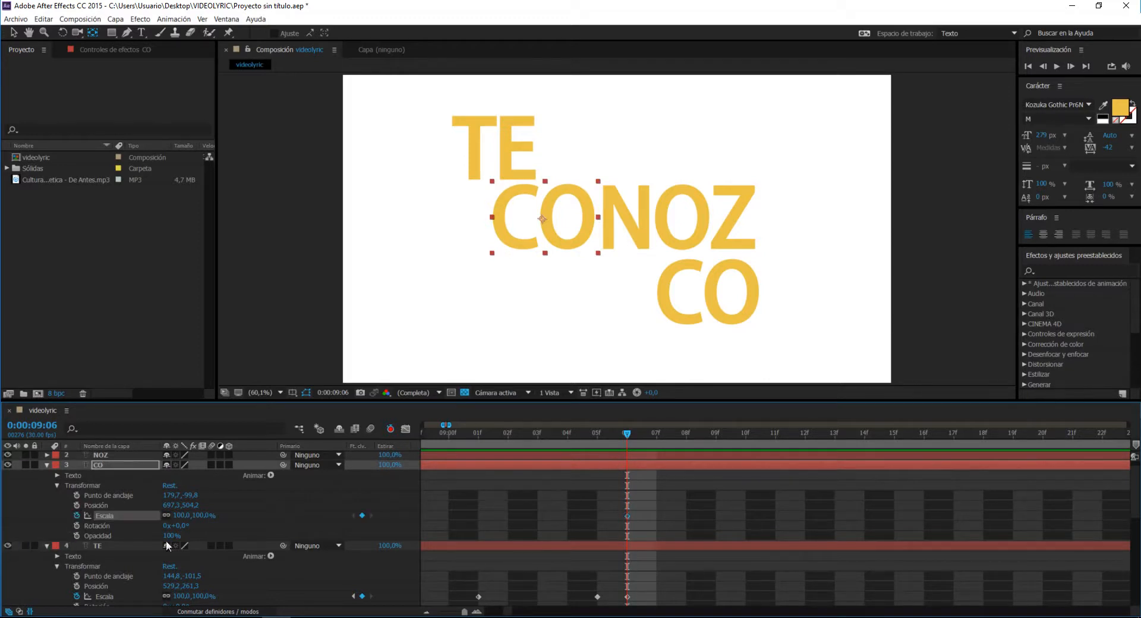
key("Page_Down")
key("Page_Down")
key("Page_Down")
key("Page_Down")
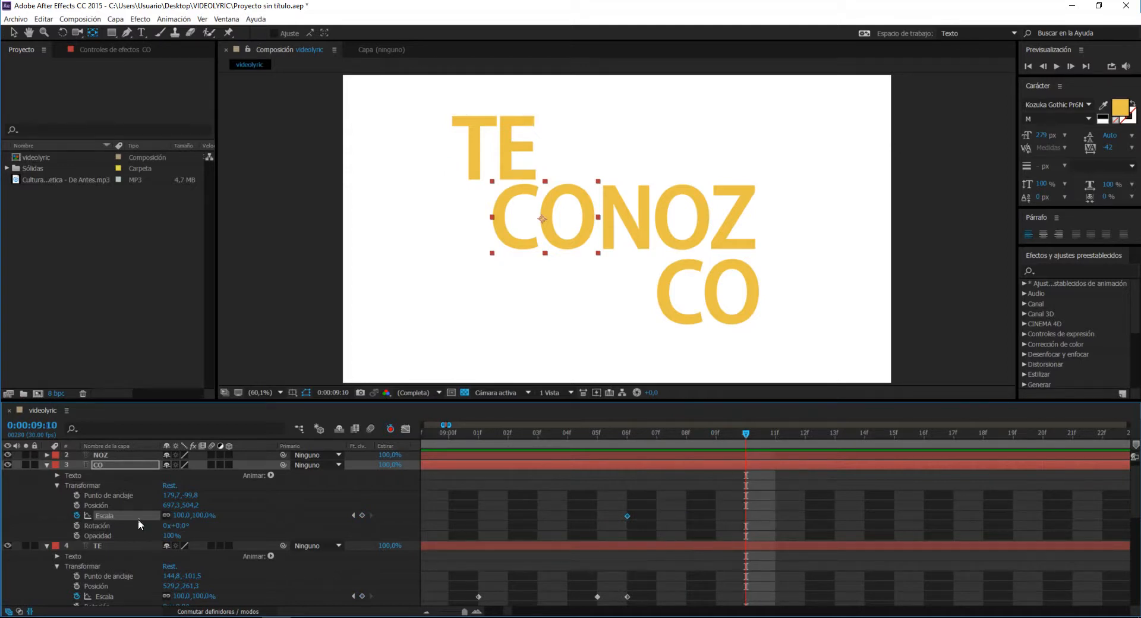
left_click(362, 515)
key("Page_Down")
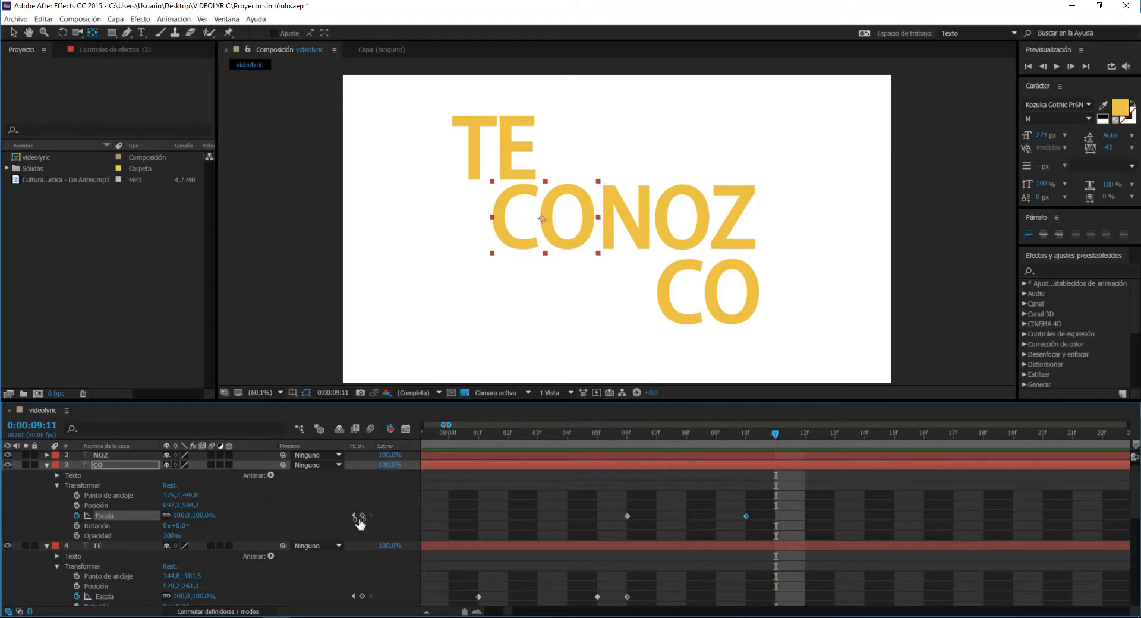
left_click(362, 515)
Step: Set the CO layer's Scale to 0% at the 0:00:09:06 keyframe
left_click(627, 433)
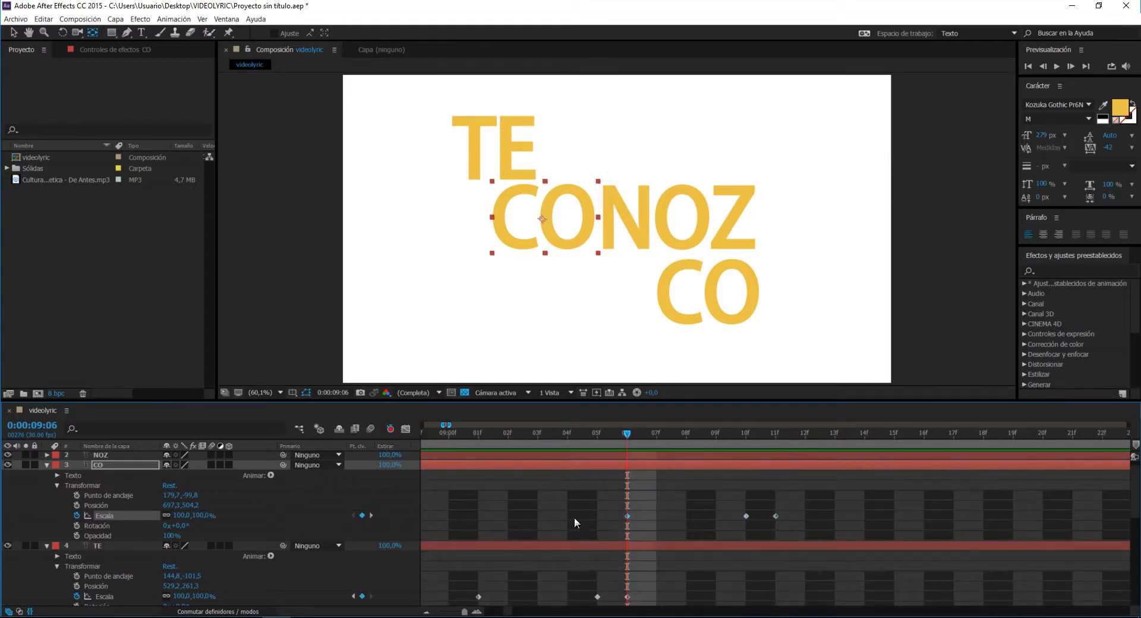
left_click(180, 515)
type("0")
key("Return")
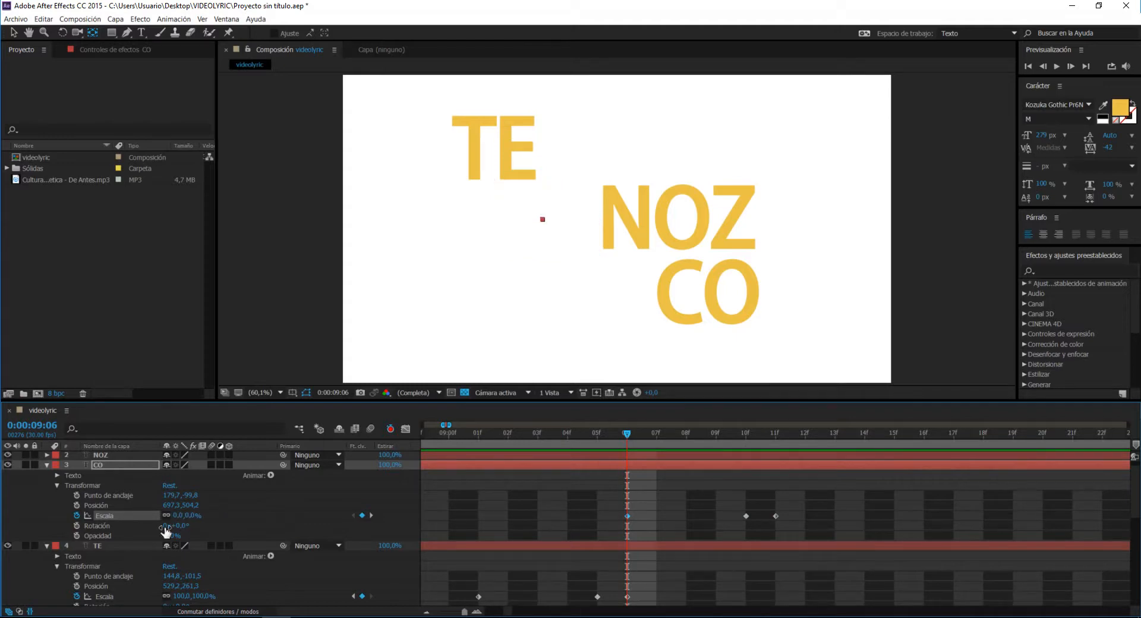
Step: Set the CO layer's Scale to 120% at the 0:00:09:10 keyframe
left_click(743, 431)
left_click(747, 510)
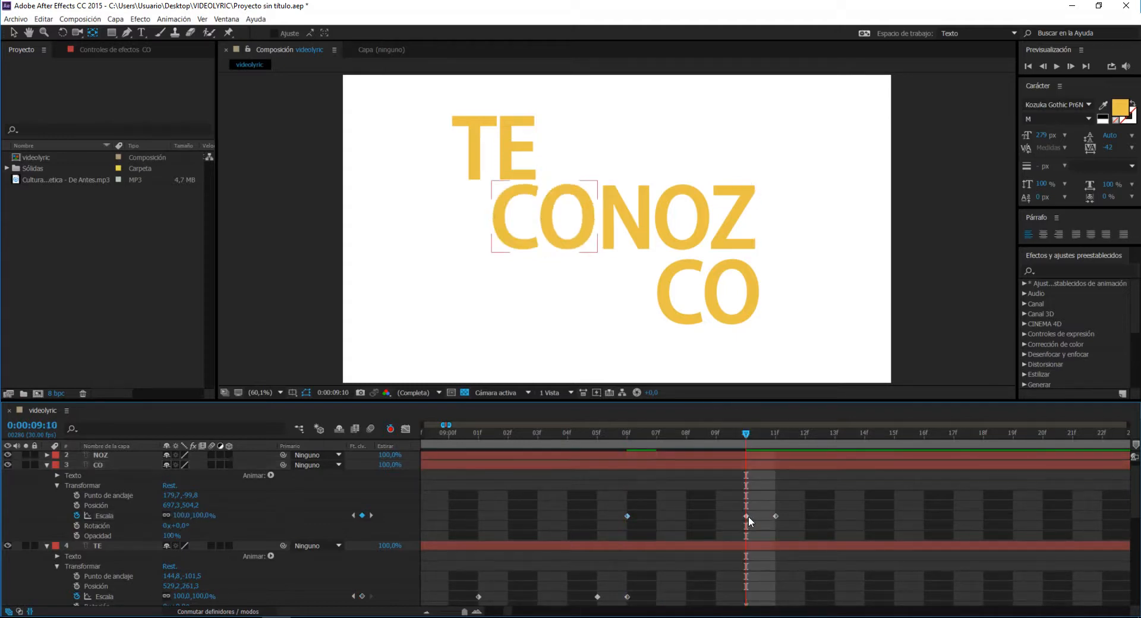
left_click(746, 516)
left_click(183, 515)
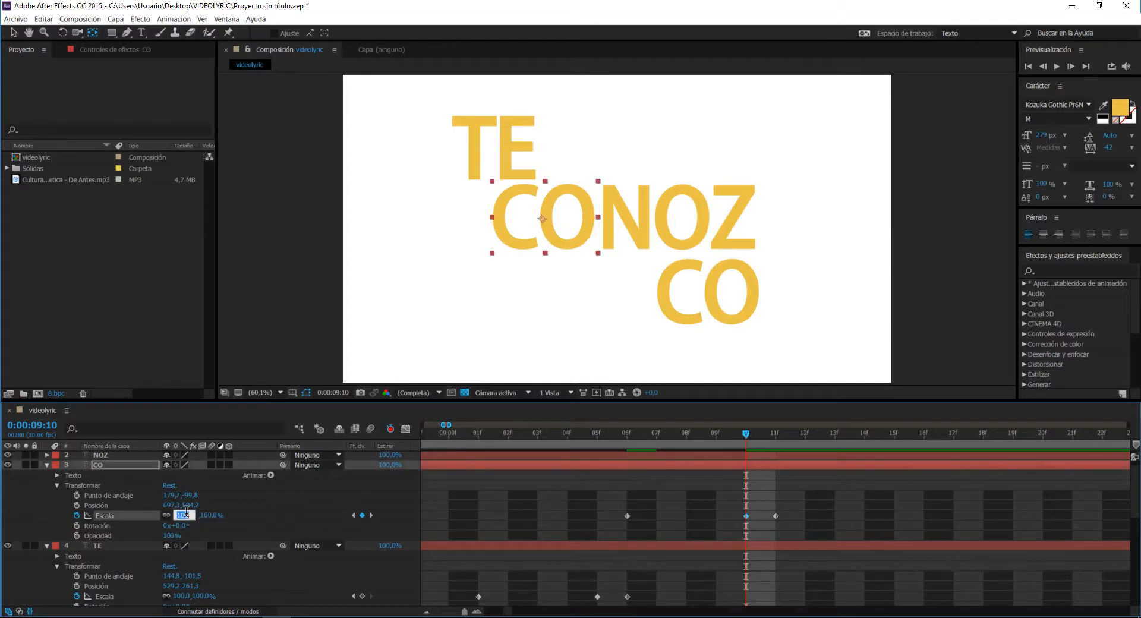
type("120")
key("Return")
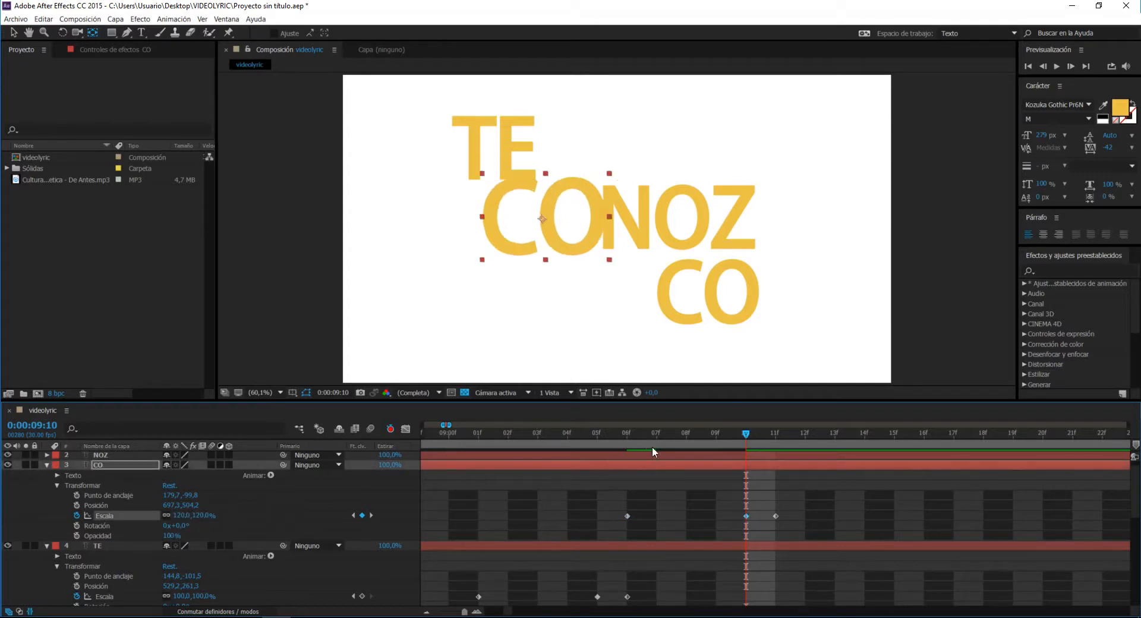
Step: Scrub from 0:00:09:05 to 0:00:09:11 to check the CO pop-in, and return to the uppermost layers
left_click_drag(651, 447, 774, 471)
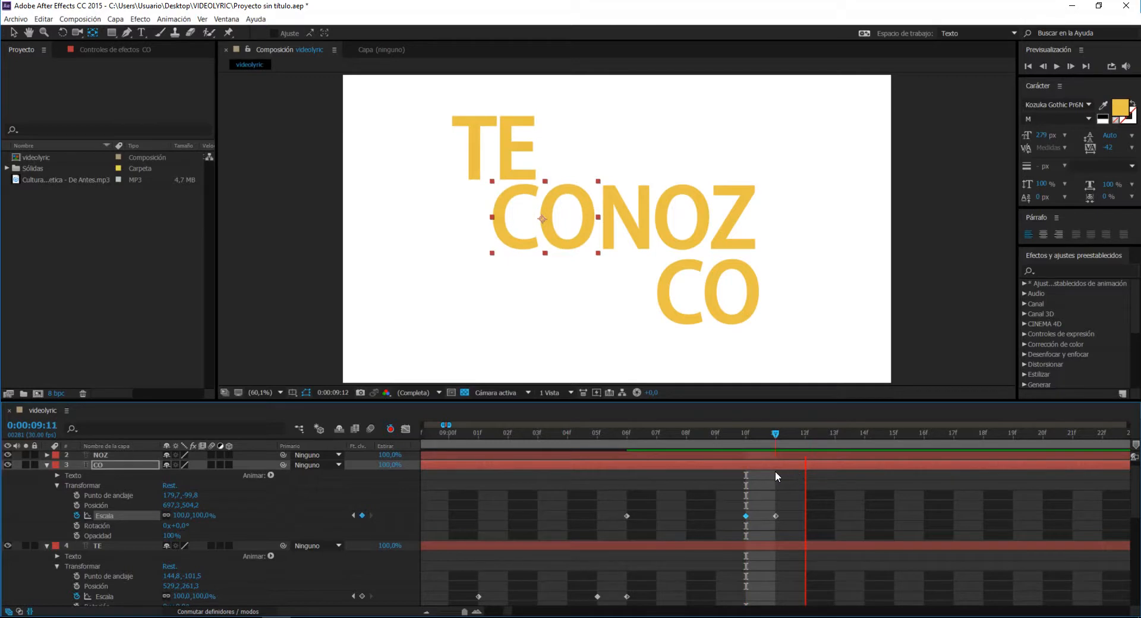
left_click(773, 472)
left_click(595, 449)
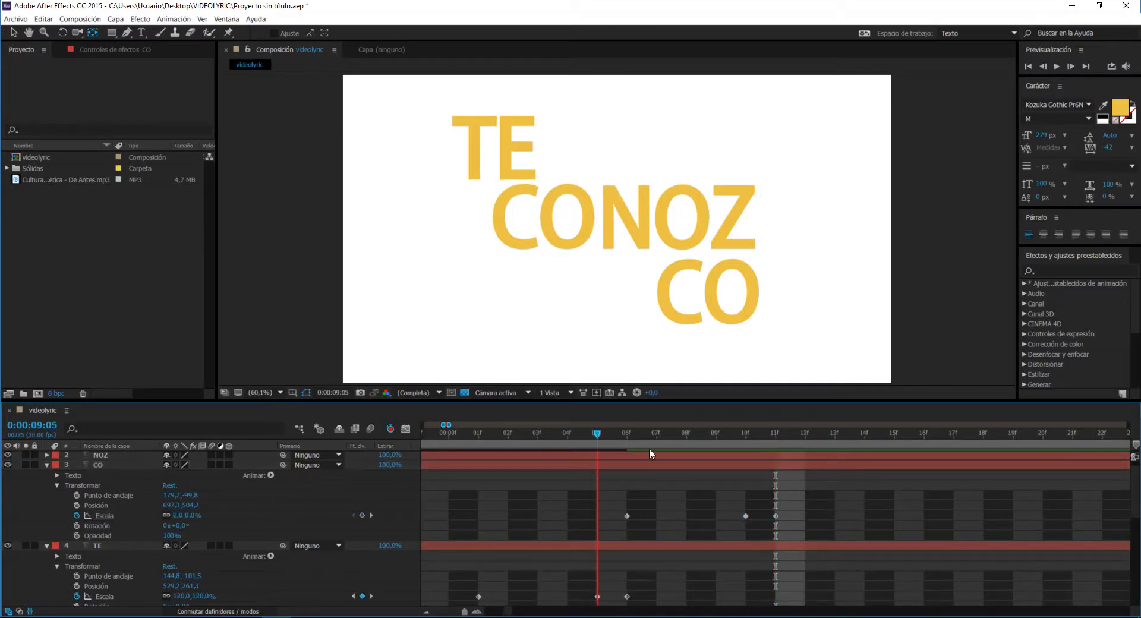
left_click_drag(649, 449, 778, 469)
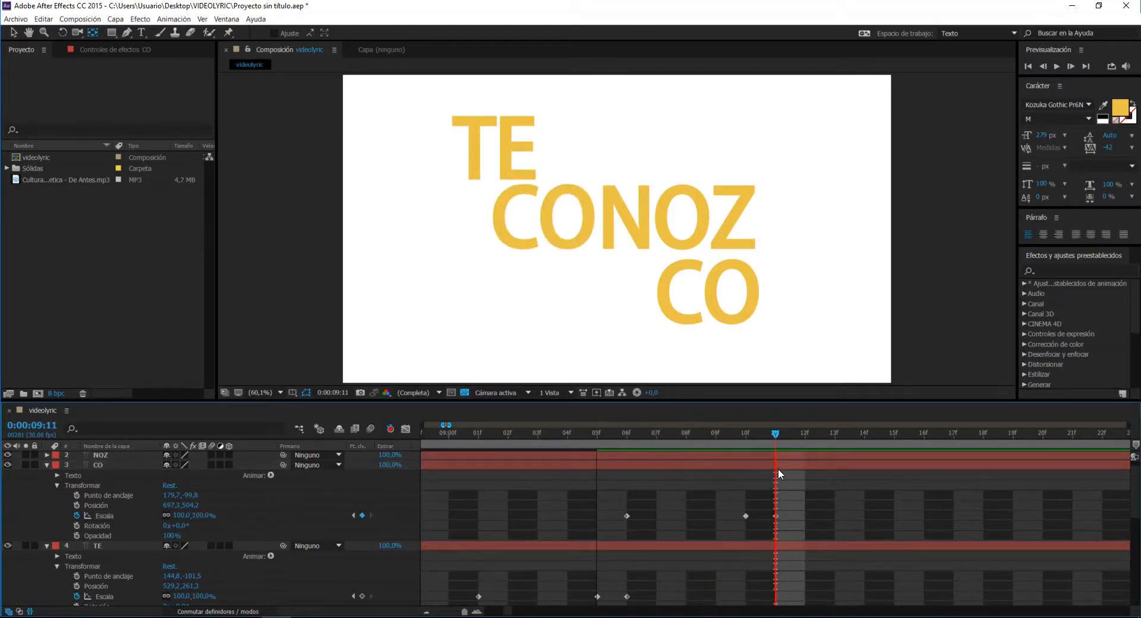
left_click(779, 473)
scroll(1137, 506, "up", 1)
left_click(33, 457)
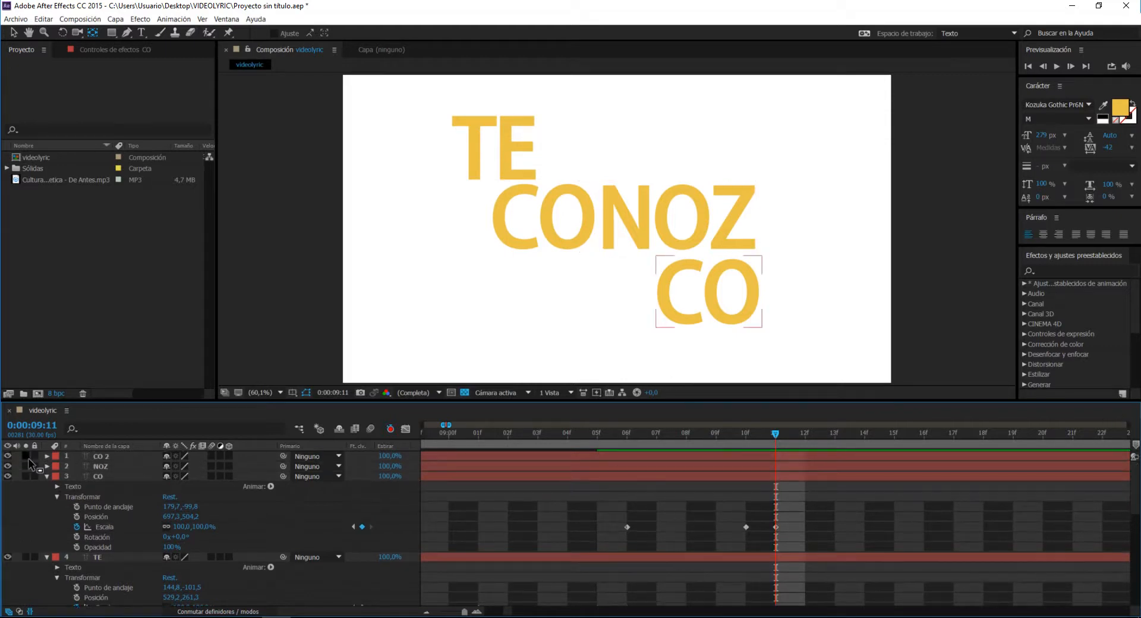
Step: Show the NOZ layer's transform properties and delete its existing Position keyframe at 0:00:09:06
left_click(46, 467)
left_click(46, 467)
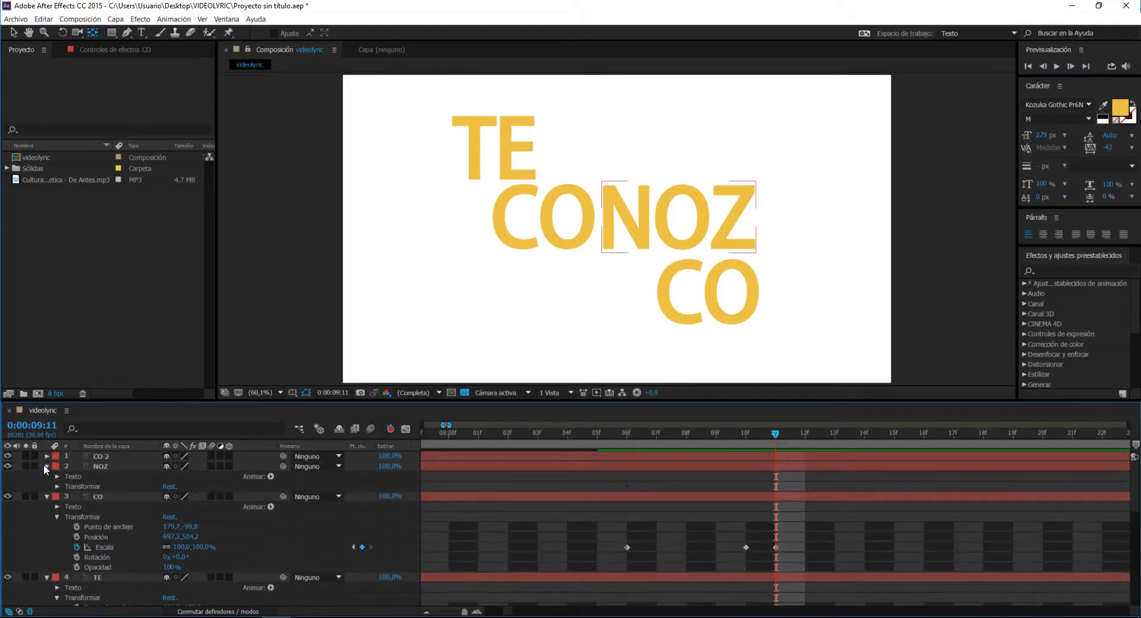
left_click(79, 494)
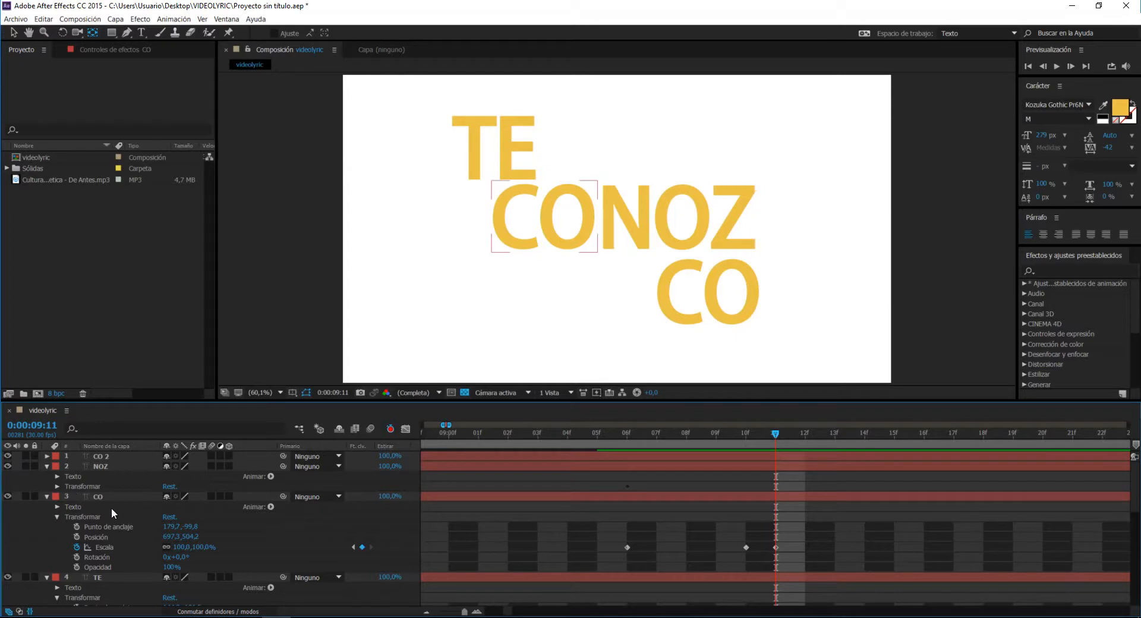
left_click(80, 487)
left_click(57, 486)
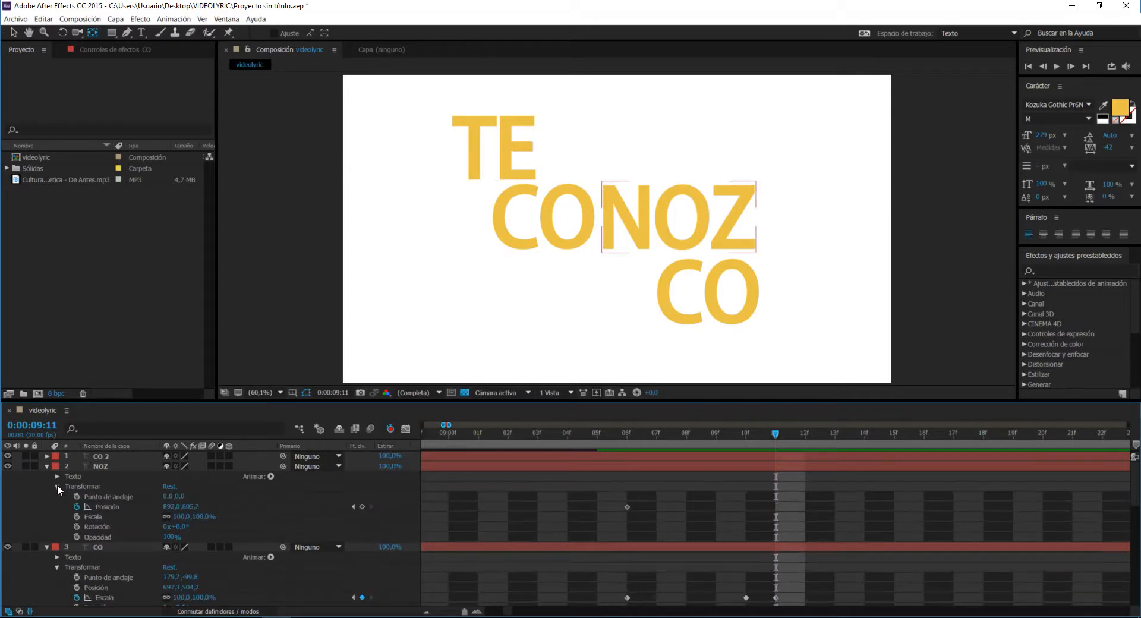
left_click(627, 507)
key("Delete")
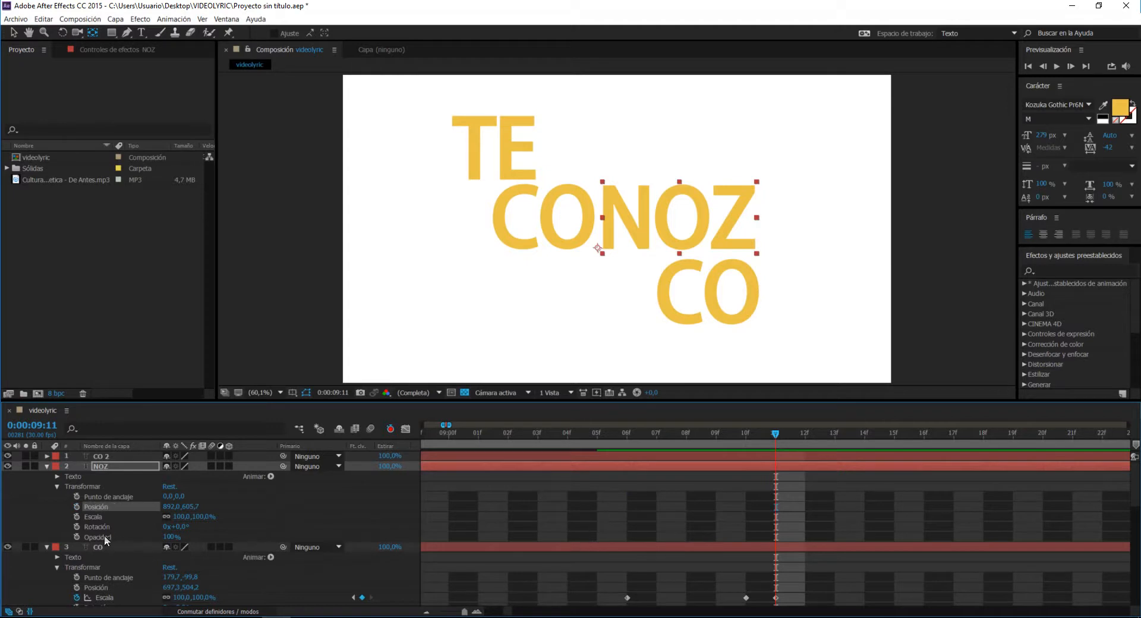
Step: Add Position keyframes to the NOZ layer at 0:00:09:11 and 0:00:09:16
left_click(75, 507)
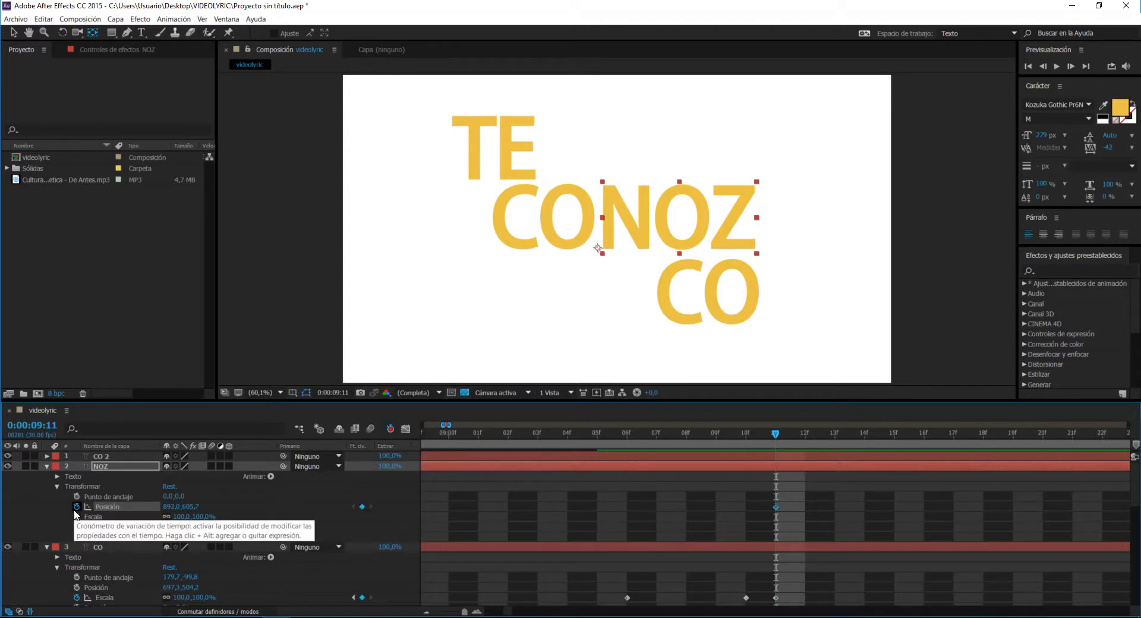
key("Page_Down")
key("Page_Down")
key("Page_Down")
key("Page_Down")
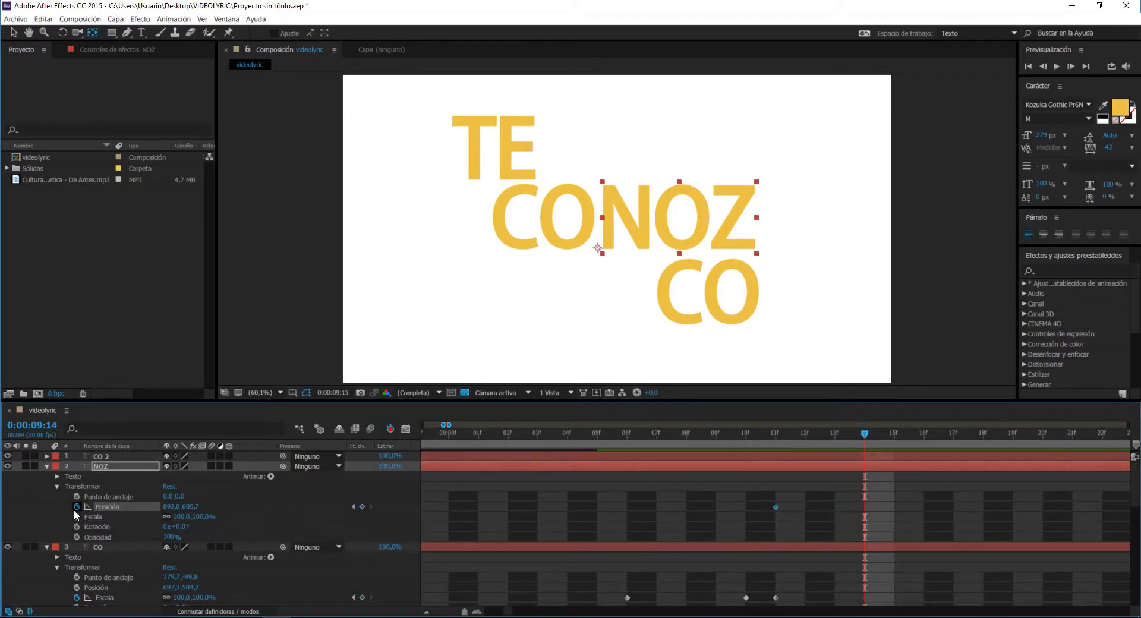
key("Page_Down")
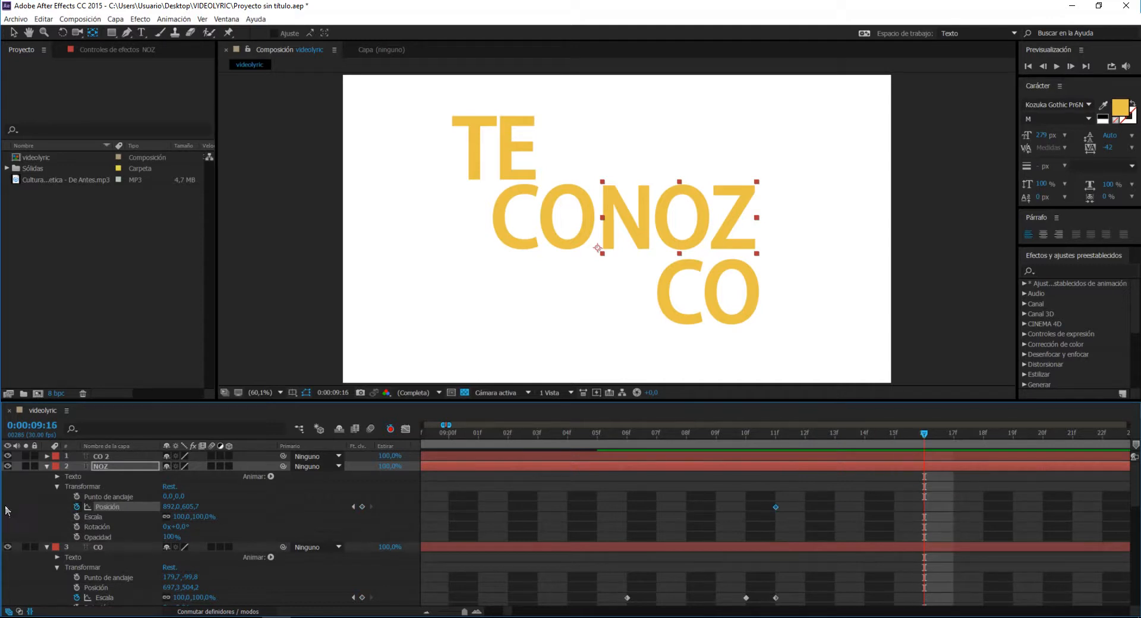
left_click(362, 506)
Step: At 0:00:09:11, move NOZ off the canvas to the right, to a Position of about 1991.9, 582.4
left_click(779, 433)
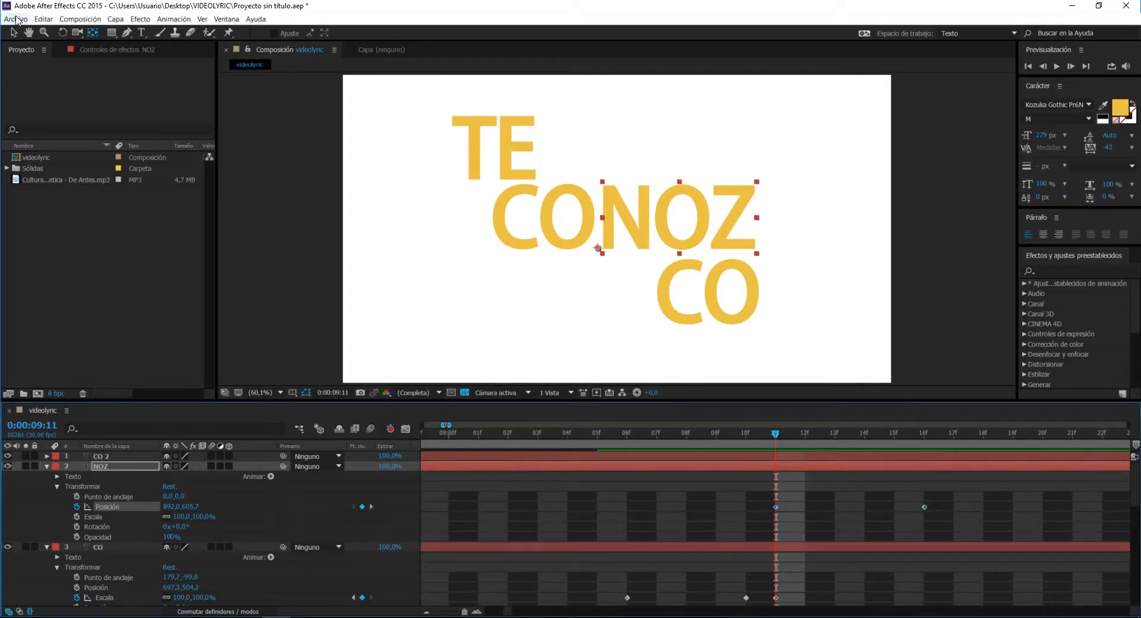
left_click(14, 34)
left_click_drag(649, 222, 961, 212)
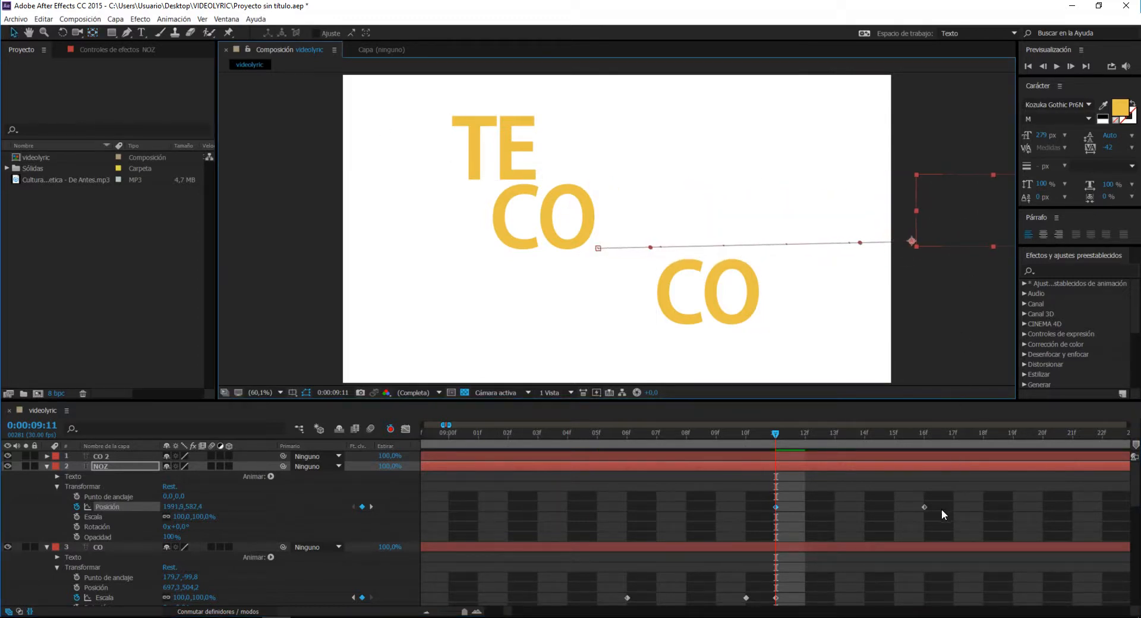
Step: Shift NOZ's second Position keyframe to 0:00:09:15 and add another one at 0:00:09:16
left_click_drag(924, 506, 901, 510)
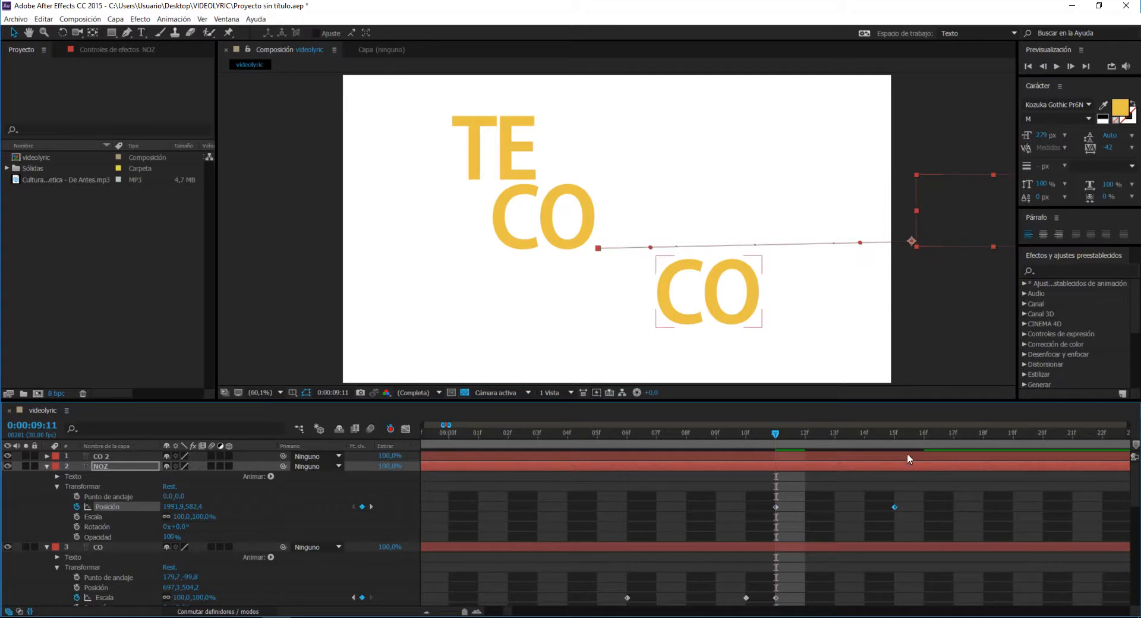
left_click(939, 444)
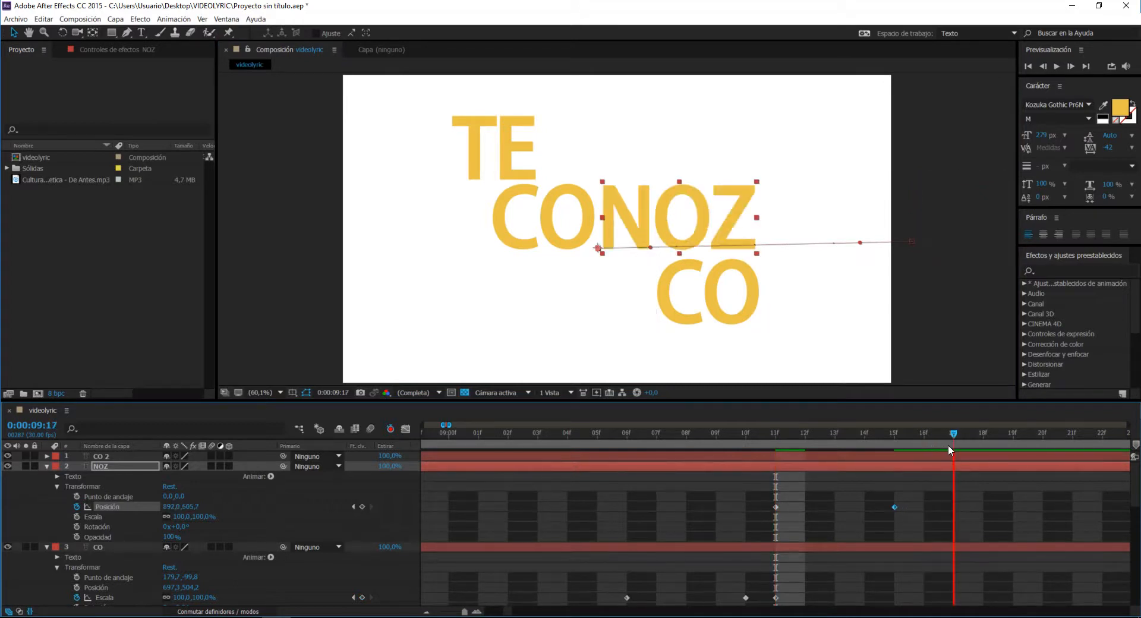
left_click(935, 444)
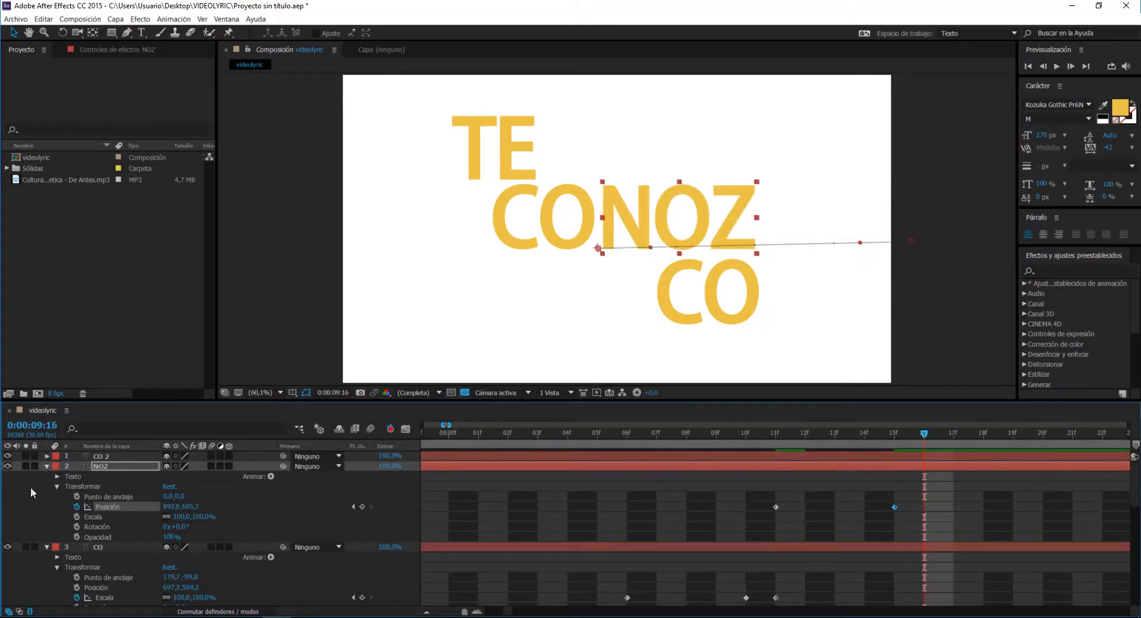
left_click(362, 506)
Step: At 0:00:09:15, move NOZ left over the CO syllable to a Position of about 815.4, 605.7, and check the slide-in
left_click(786, 431)
left_click(775, 507)
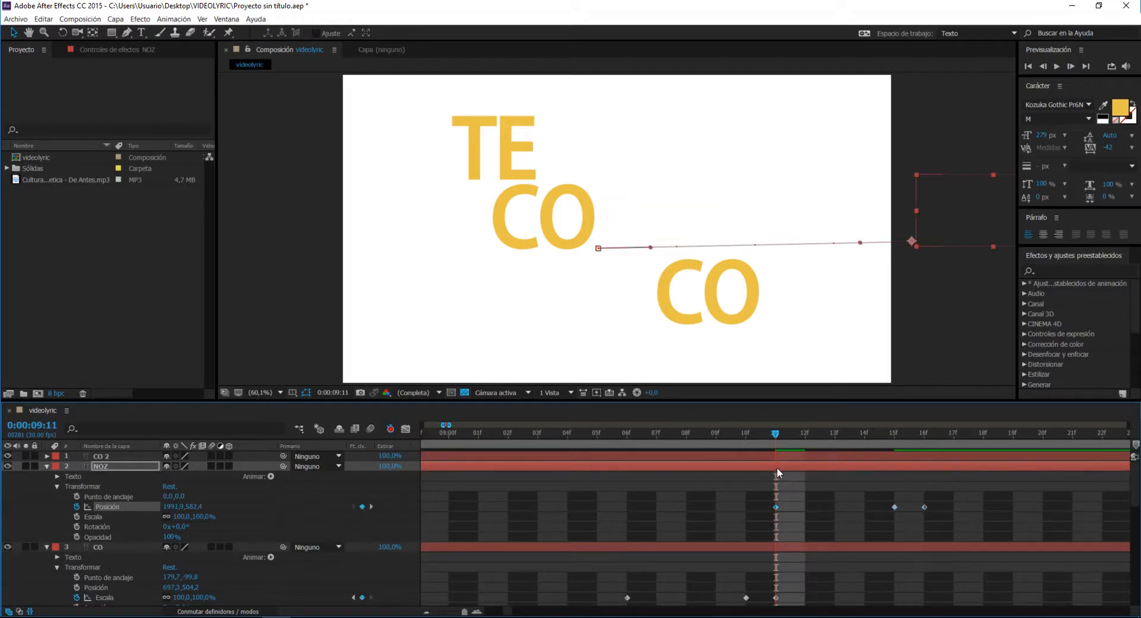
left_click_drag(775, 439, 894, 452)
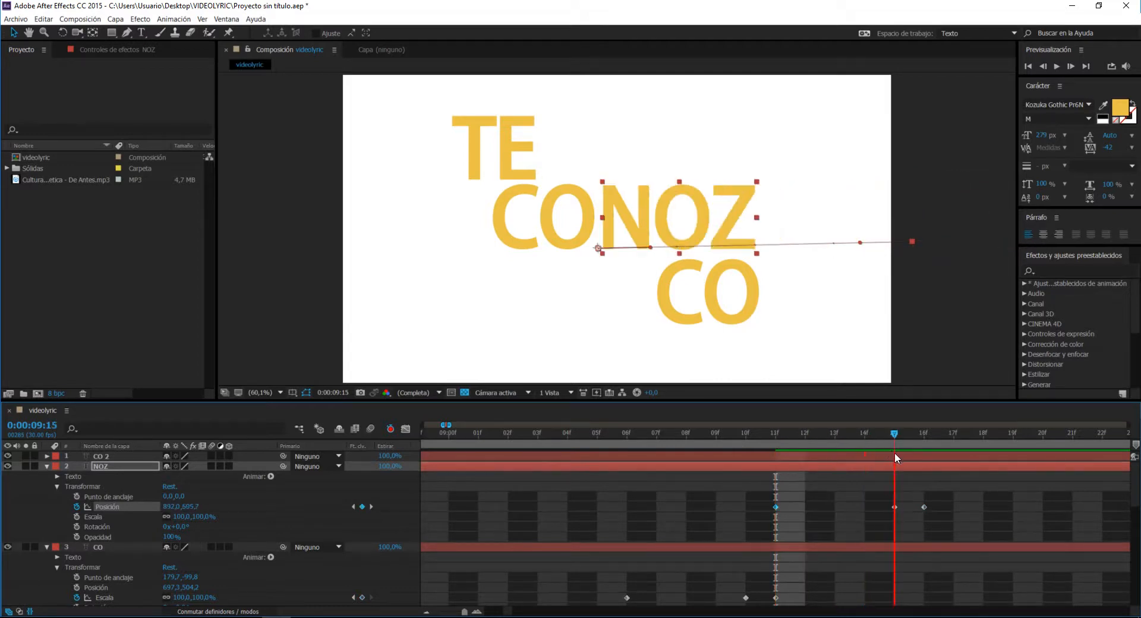
left_click(895, 507)
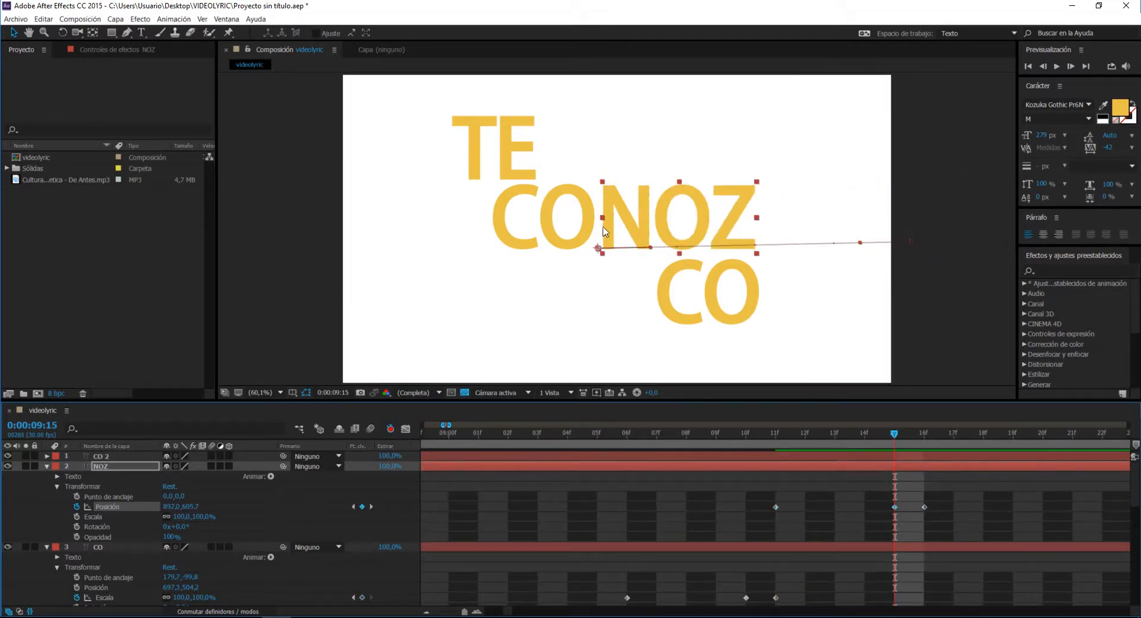
left_click_drag(618, 211, 593, 203)
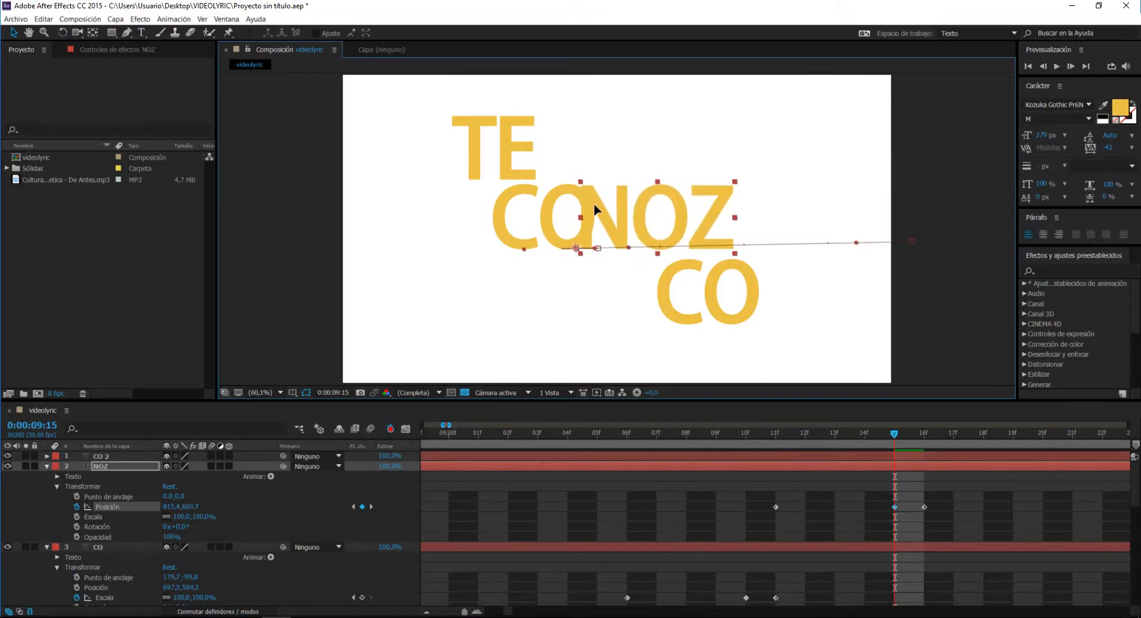
left_click_drag(890, 429, 804, 434)
key("k")
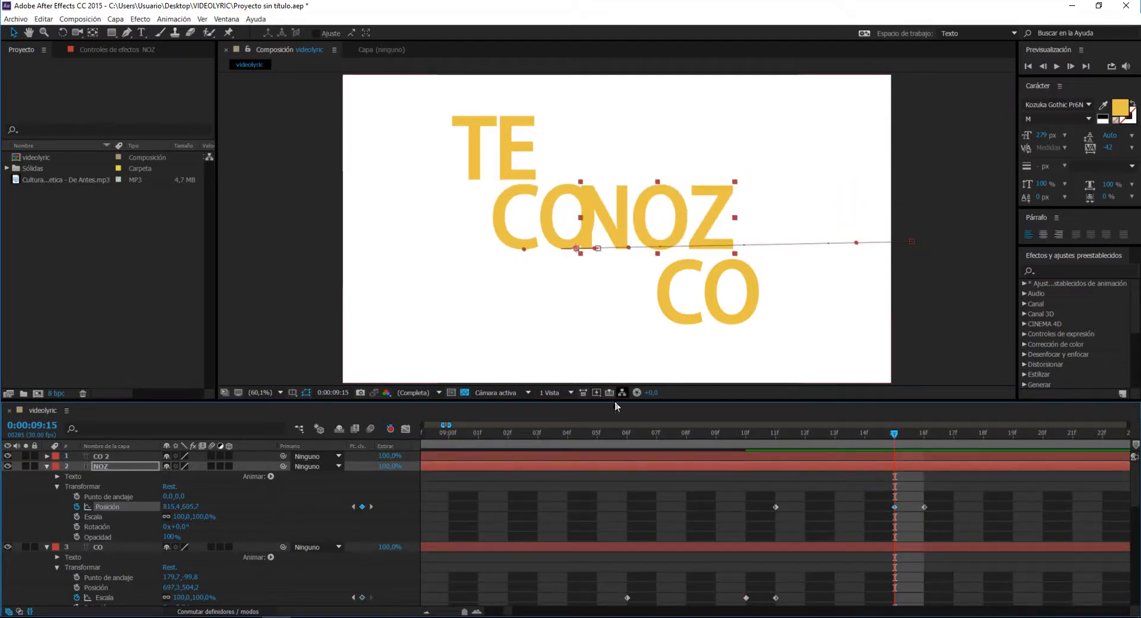
Step: Add Position keyframes to the middle-row CO layer at 0:00:09:14, 0:00:09:15 and 0:00:09:16
left_click(896, 548)
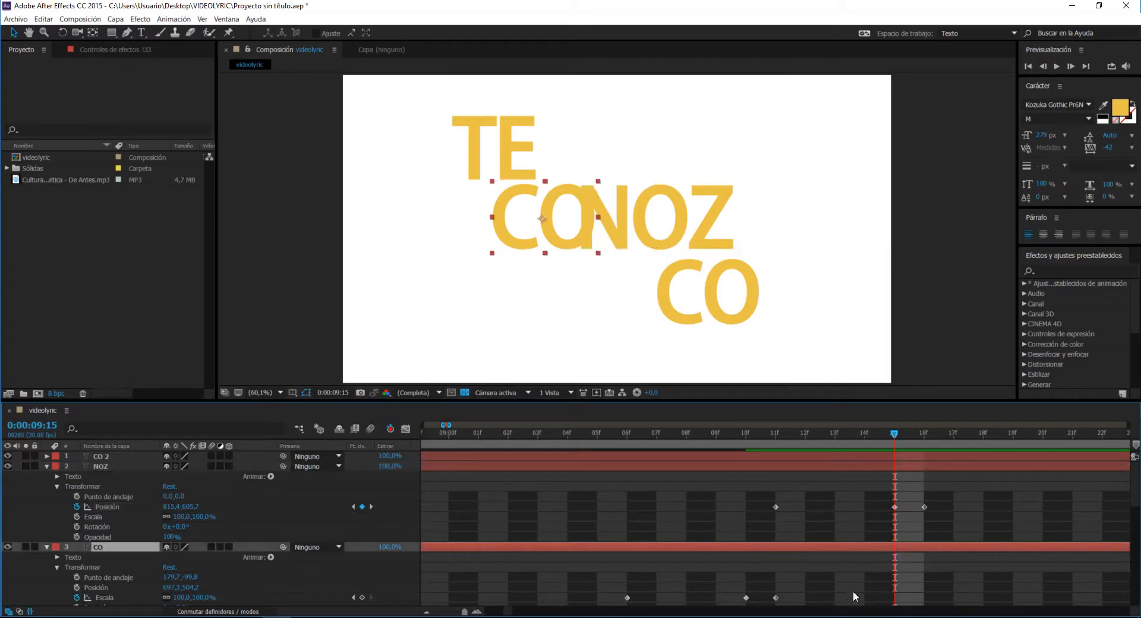
scroll(1137, 490, "down", 2)
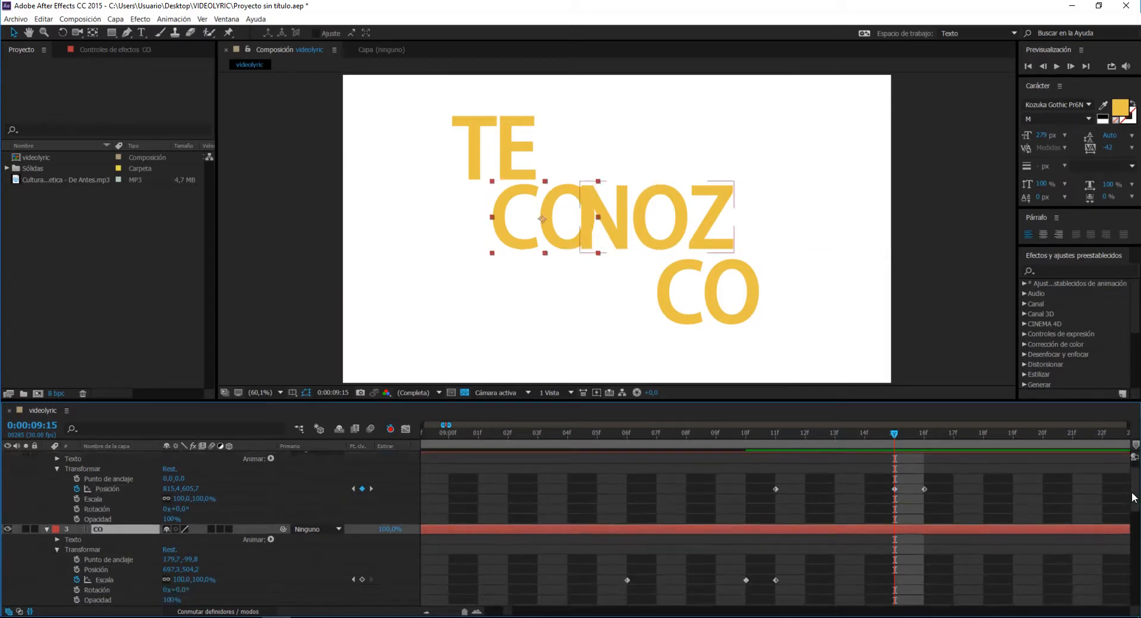
left_click(79, 568)
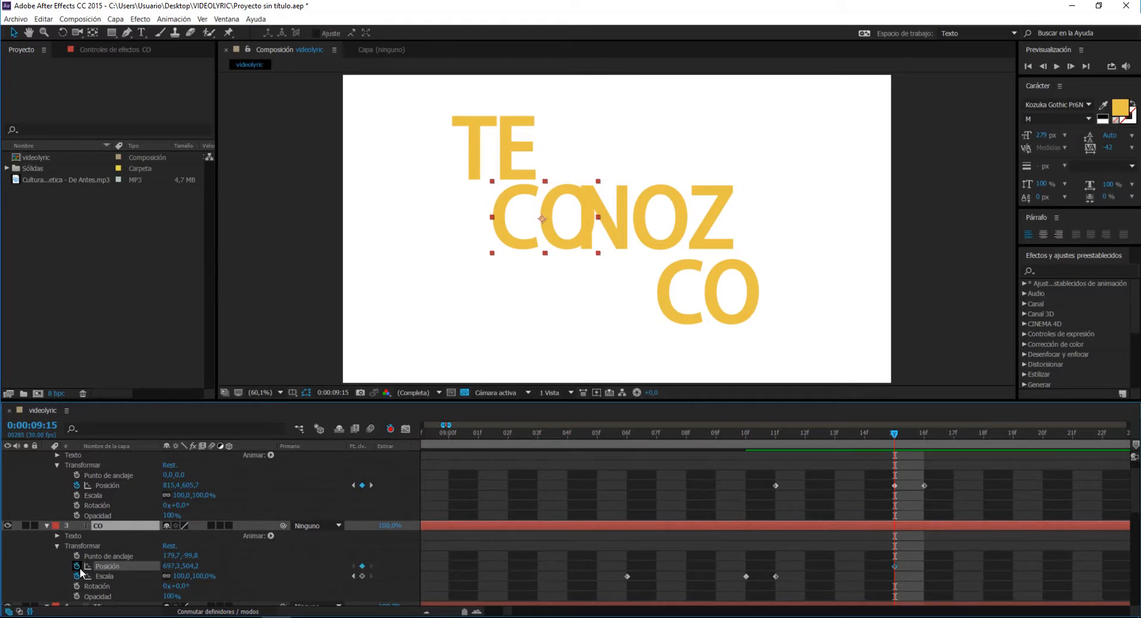
key("Page_Up")
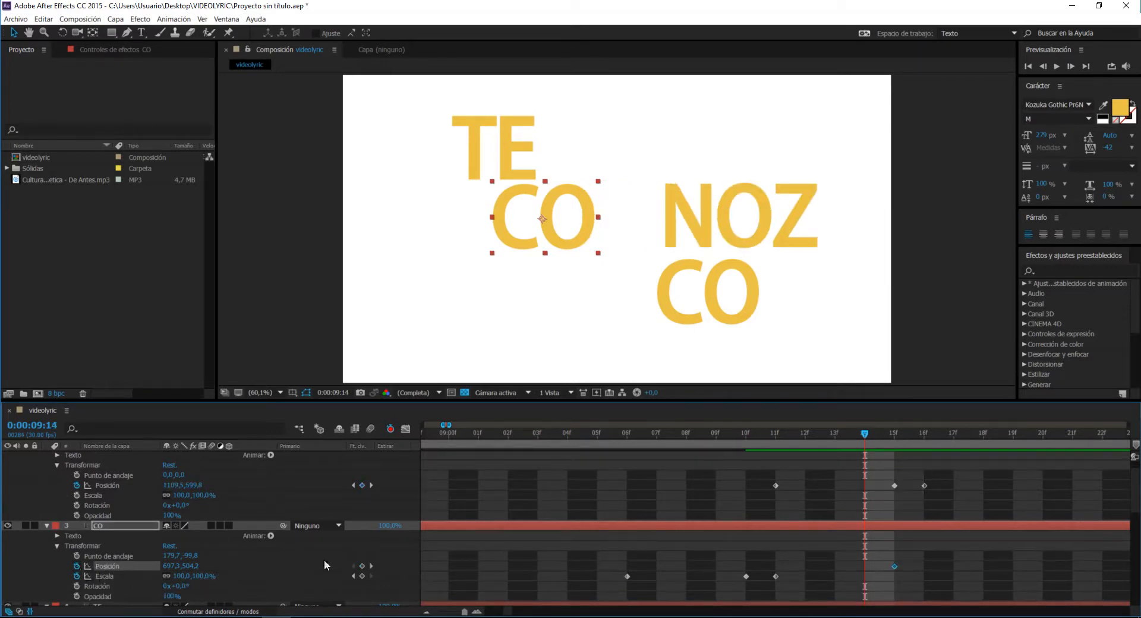
left_click(363, 566)
key("Page_Down")
key("Page_Down")
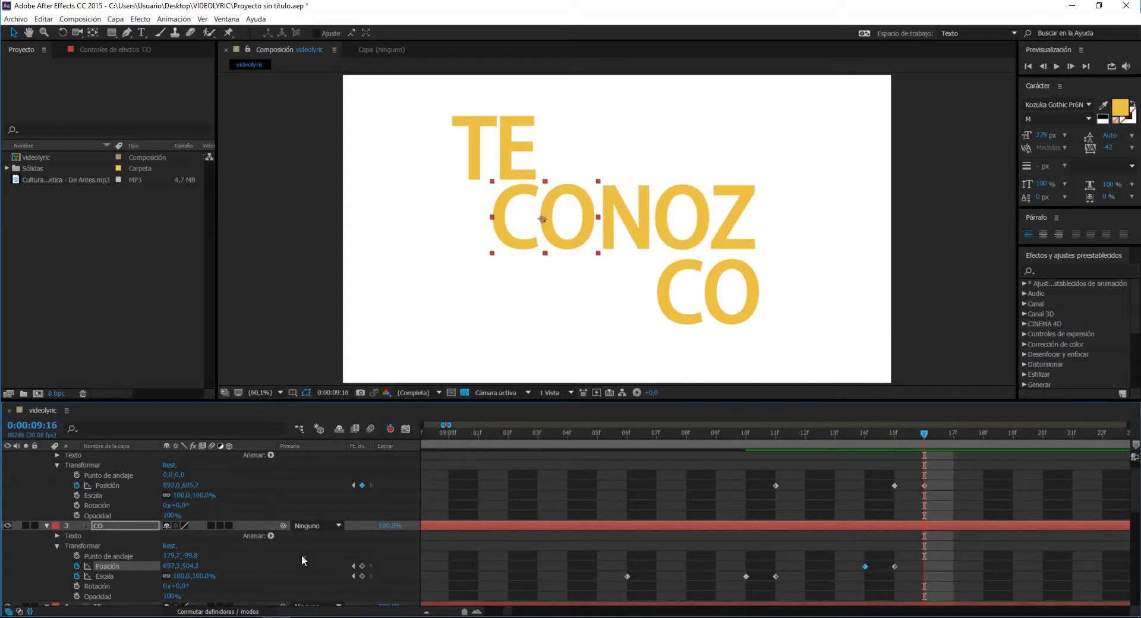
left_click(363, 566)
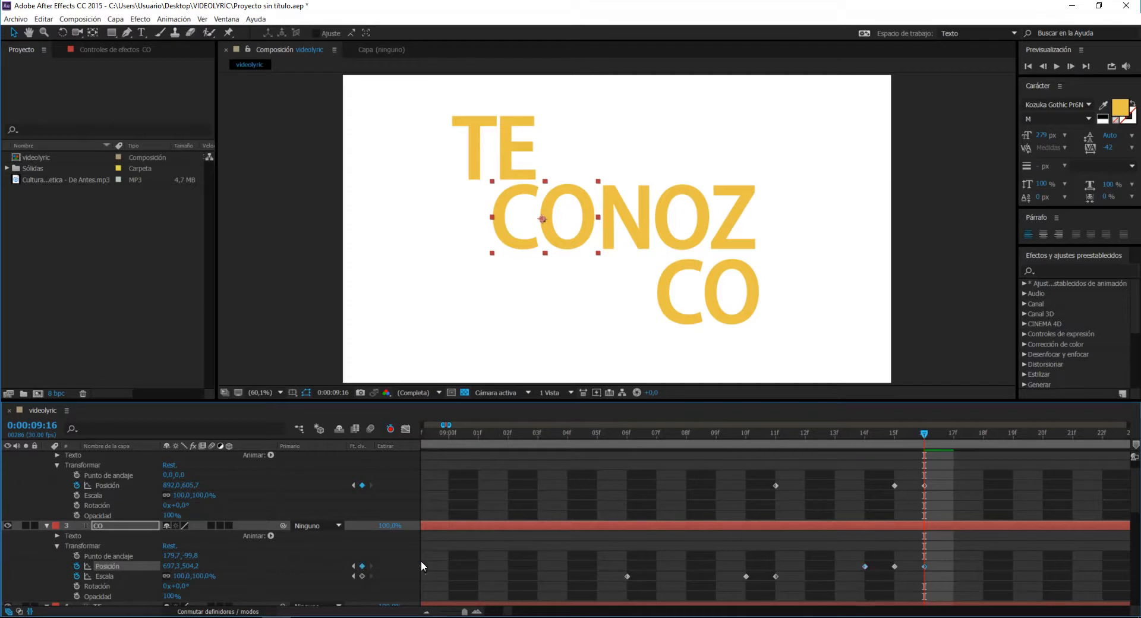
Step: At 0:00:09:15, move the CO syllable left beside NOZ, to a Position of about 630.7, 505.9
left_click(867, 433)
left_click_drag(866, 431, 890, 434)
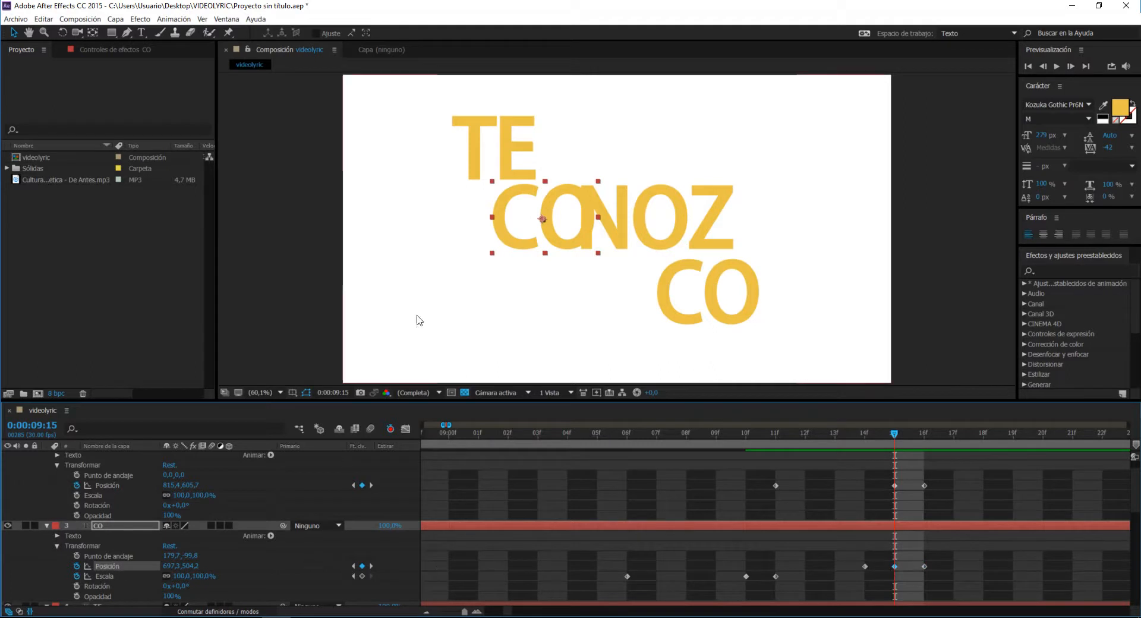
left_click_drag(547, 201, 527, 197)
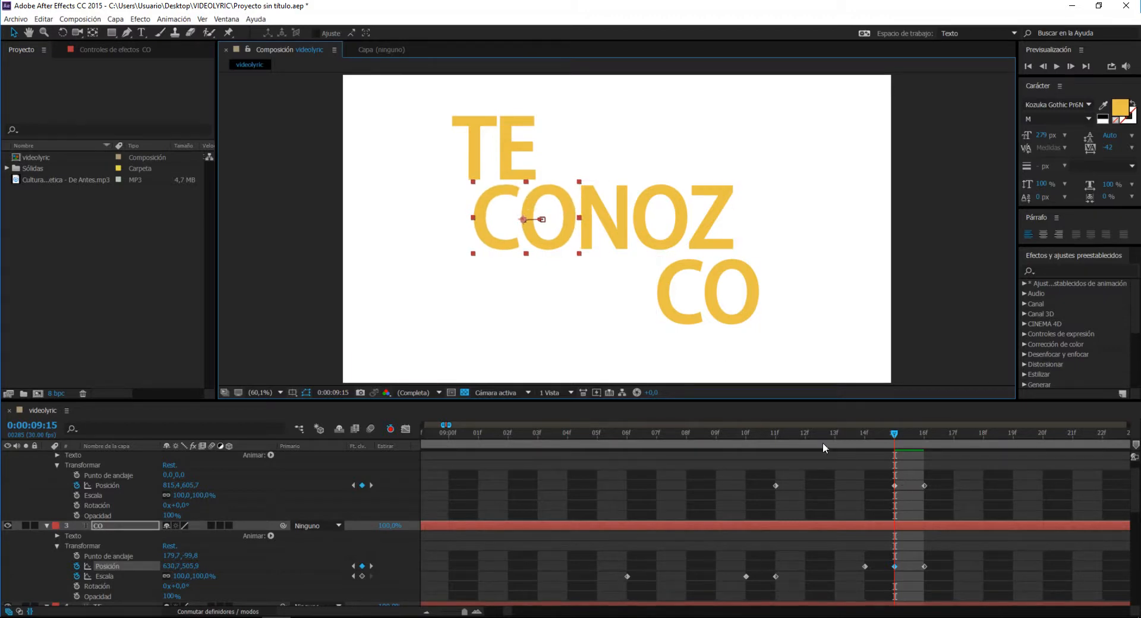
Step: Play and scrub the animation between 0:00:09:06 and 0:00:09:16 to check CO's pop-in and NOZ's slide pushing CO
left_click_drag(832, 432, 738, 444)
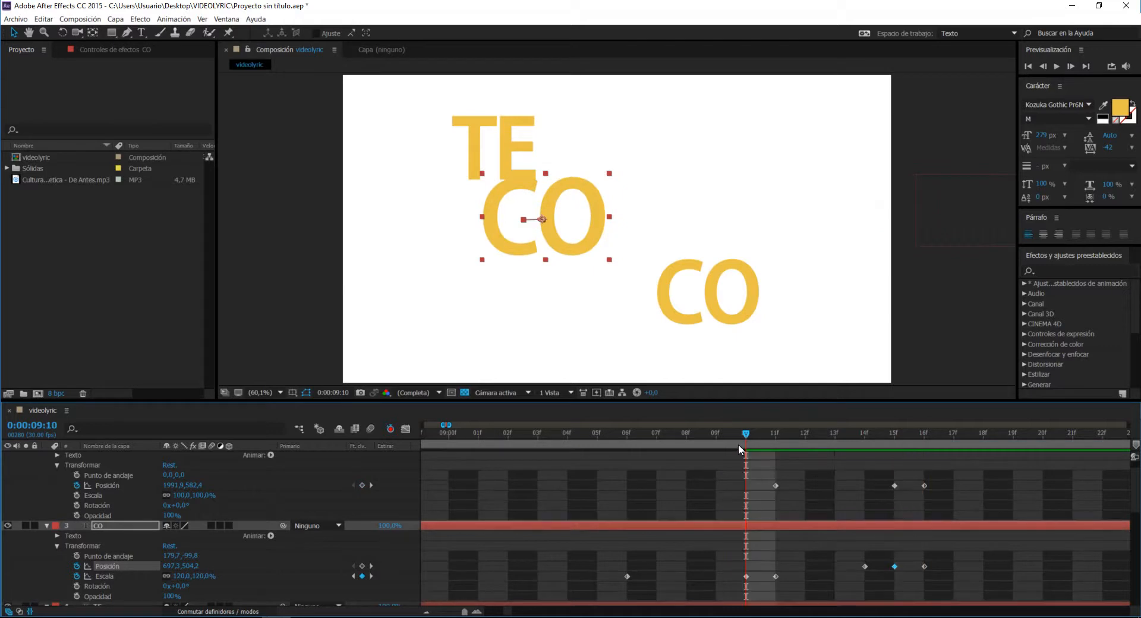
key("space")
left_click(658, 438)
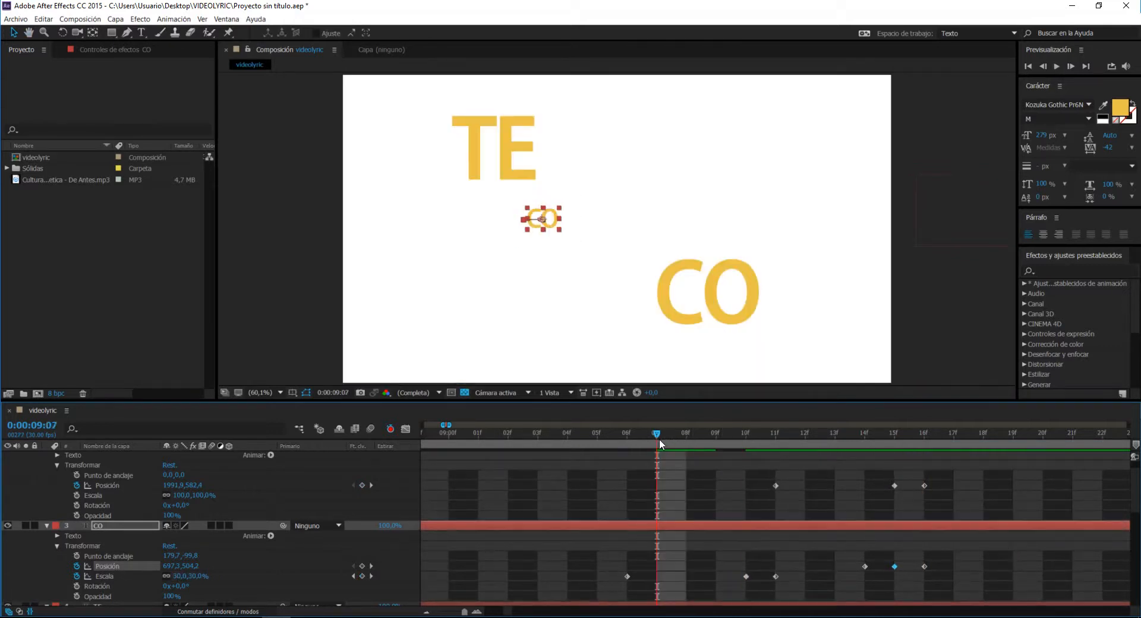
key("space")
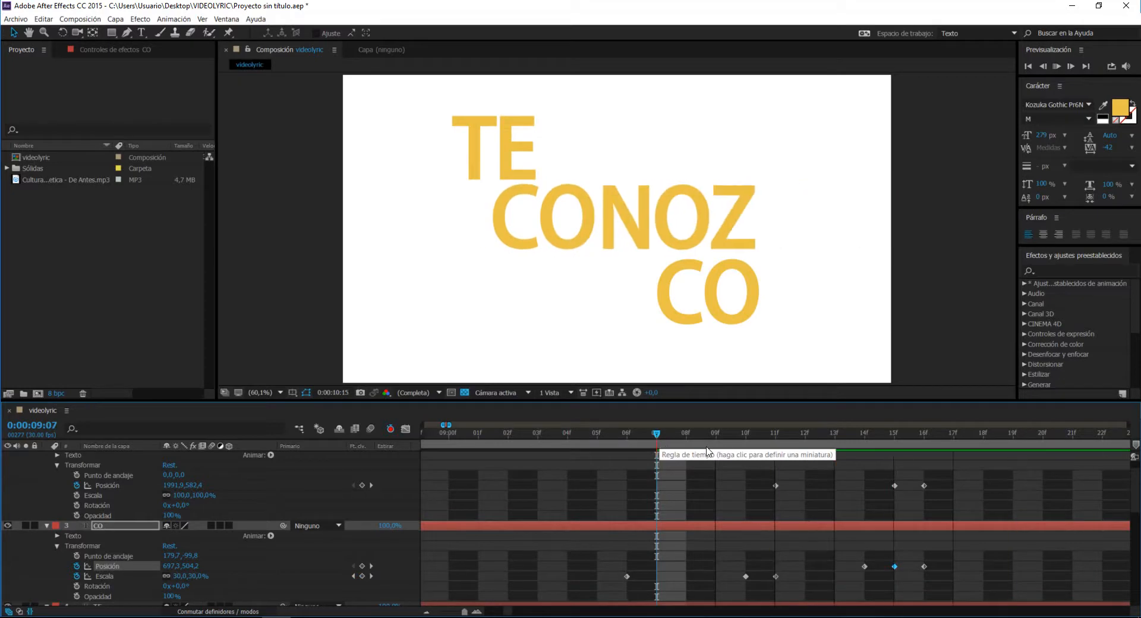
key("space")
left_click_drag(654, 437, 743, 447)
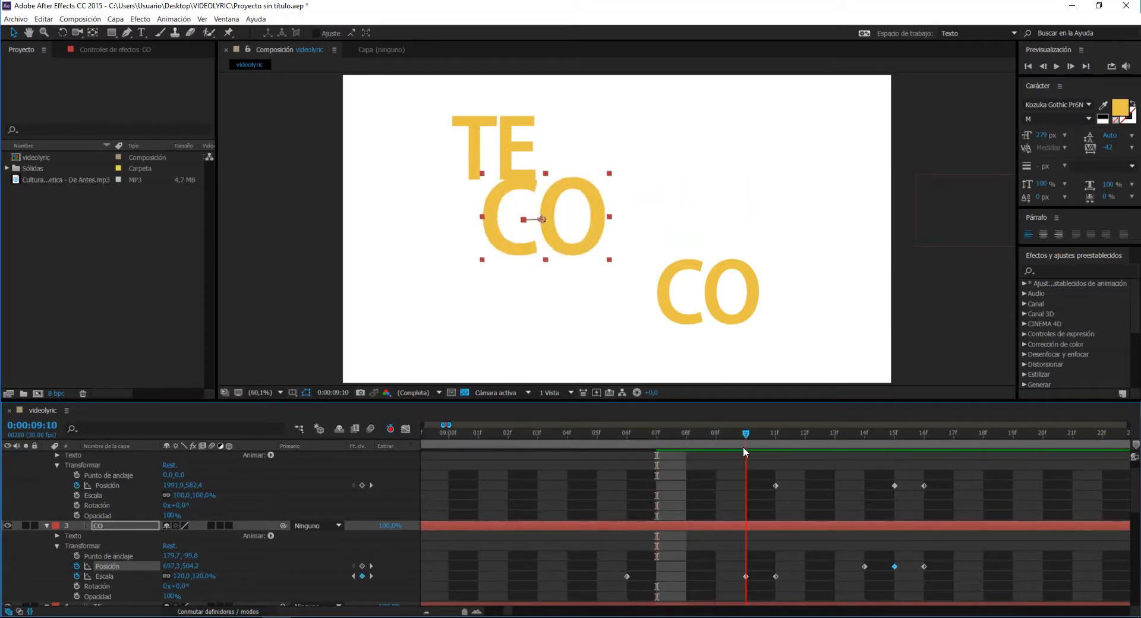
left_click(765, 443)
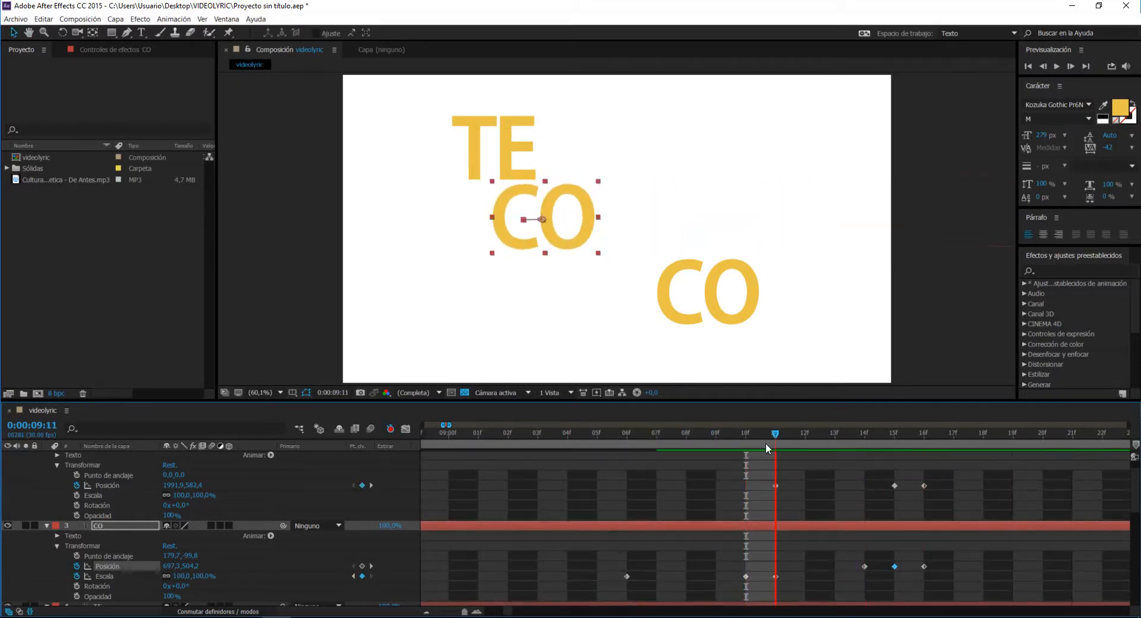
key("space")
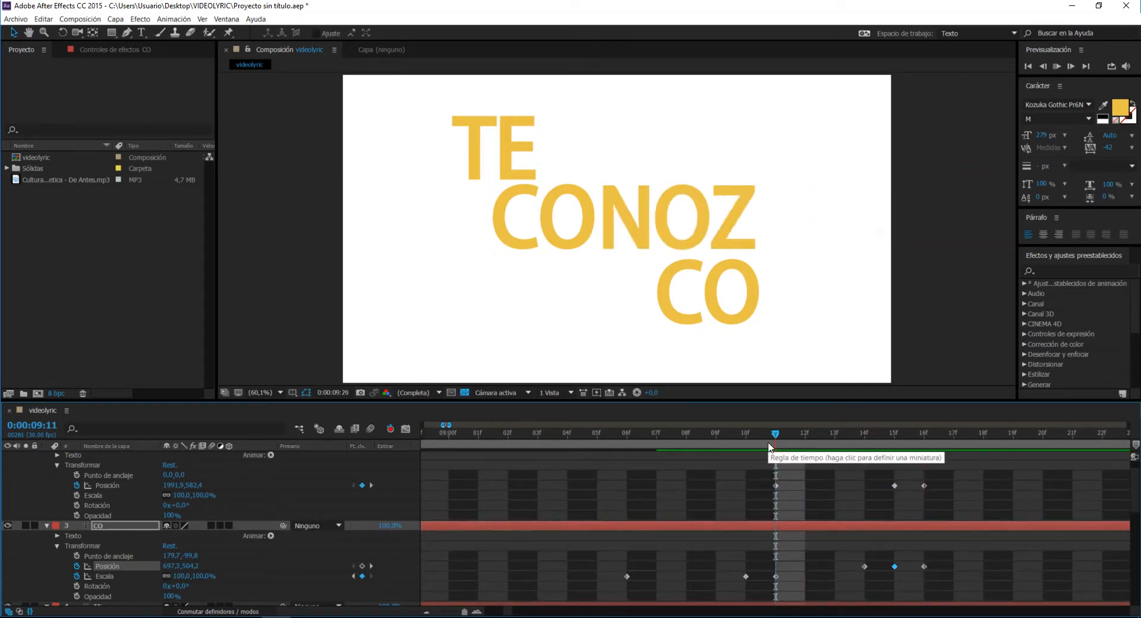
left_click(705, 444)
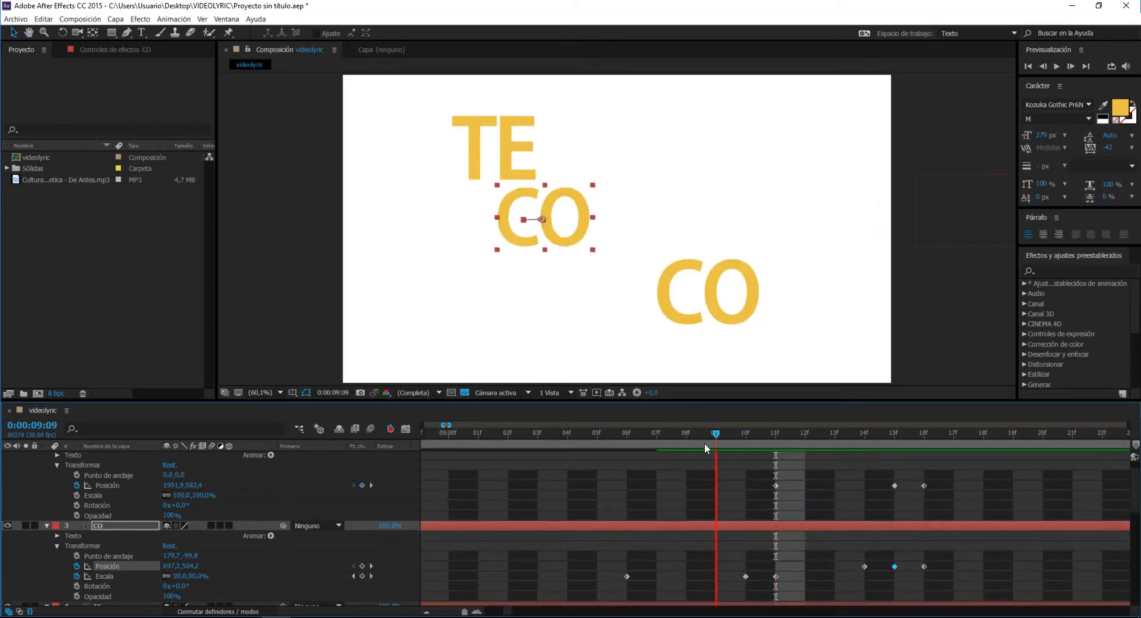
left_click(625, 445)
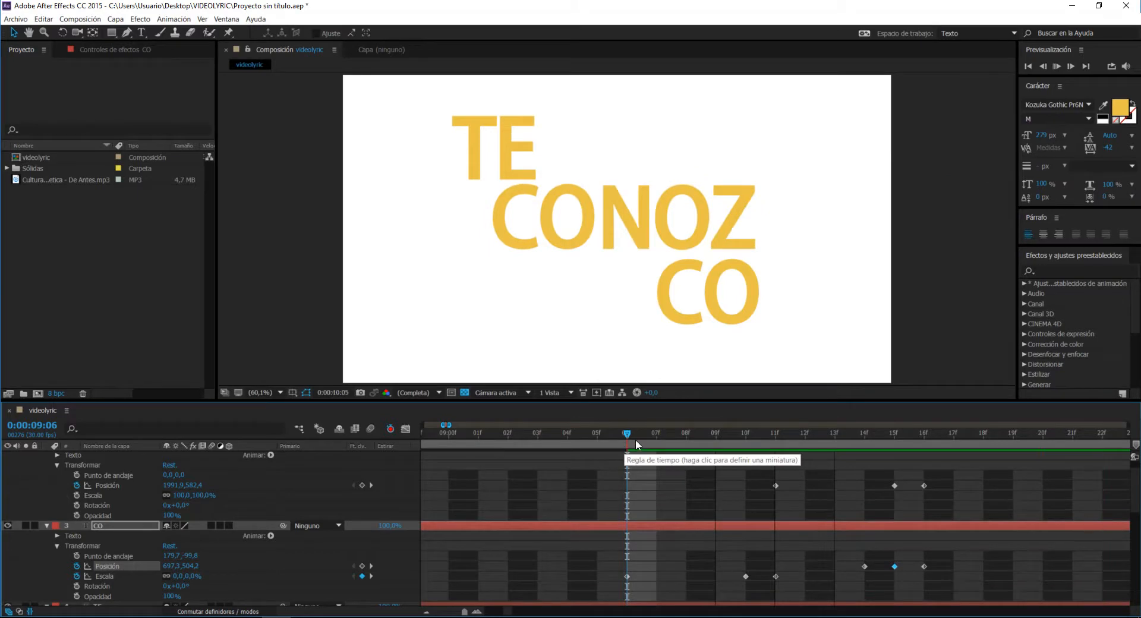
left_click_drag(636, 440, 897, 480)
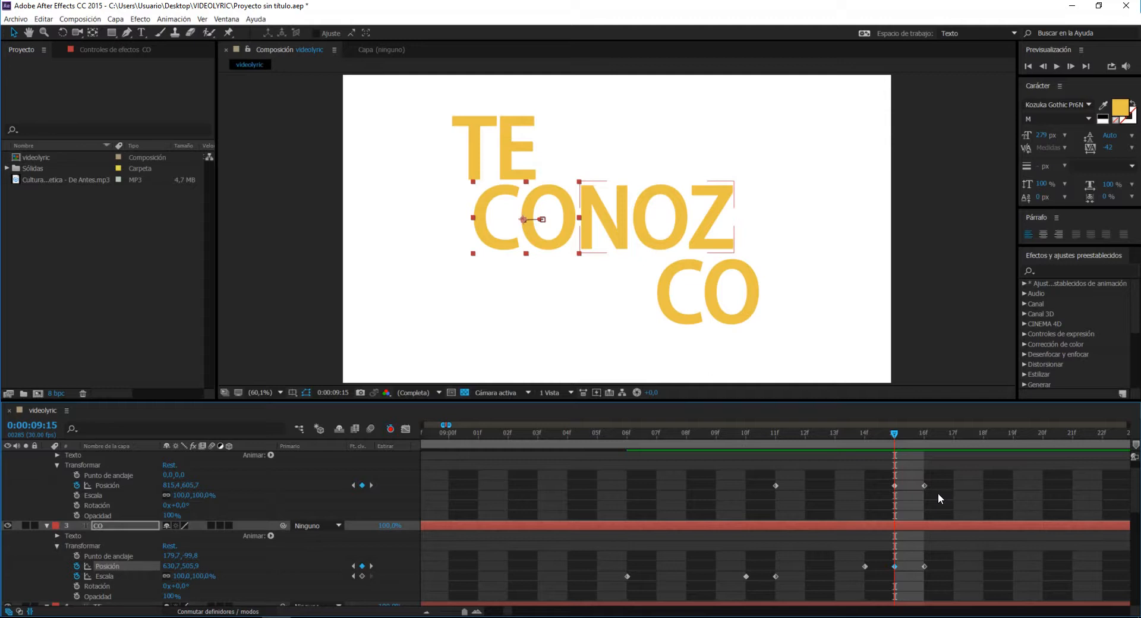
mouse_move(910, 438)
left_mouse_down()
mouse_move(940, 438)
mouse_move(930, 441)
left_mouse_up()
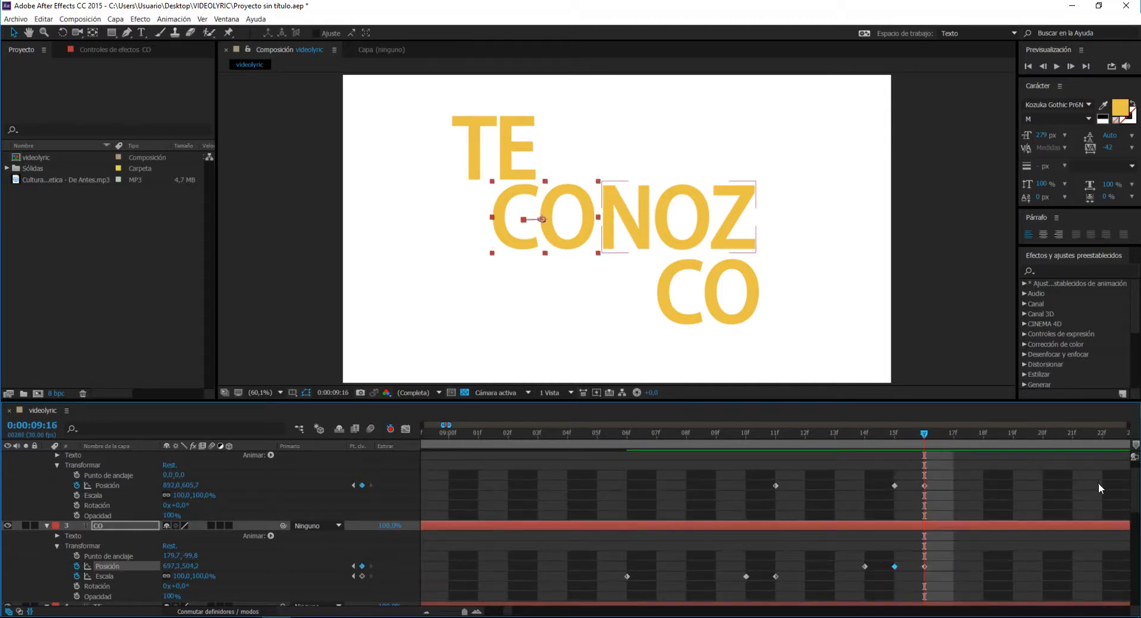
Step: Replace the lower CO syllable layer's existing Position keyframe with one at 0:00:09:16
scroll(1137, 491, "up", 2)
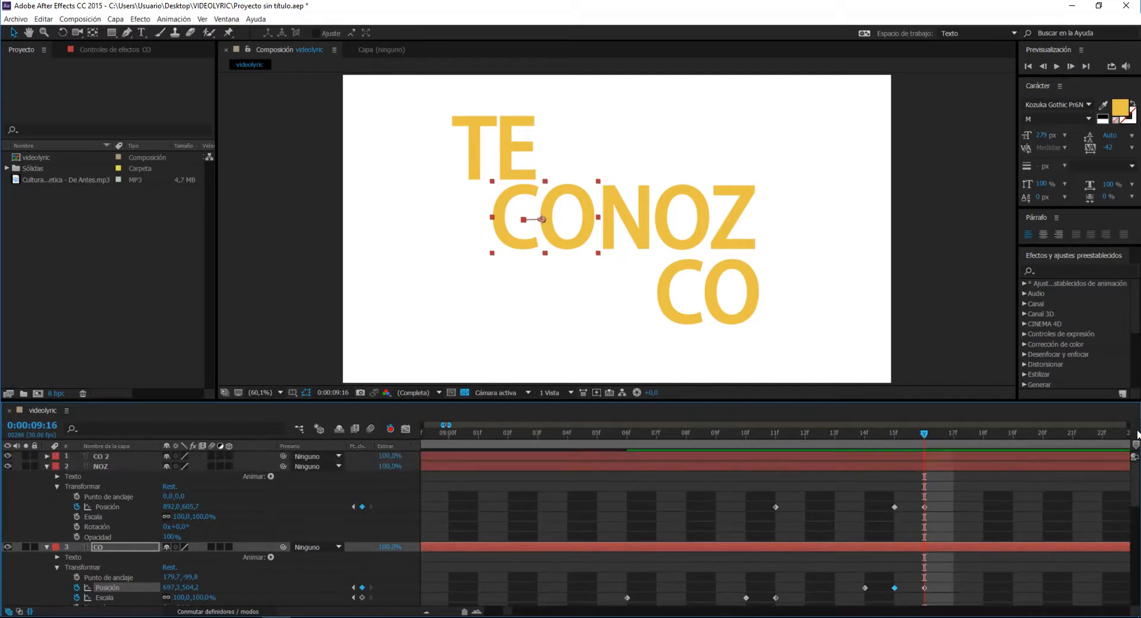
left_click(927, 457)
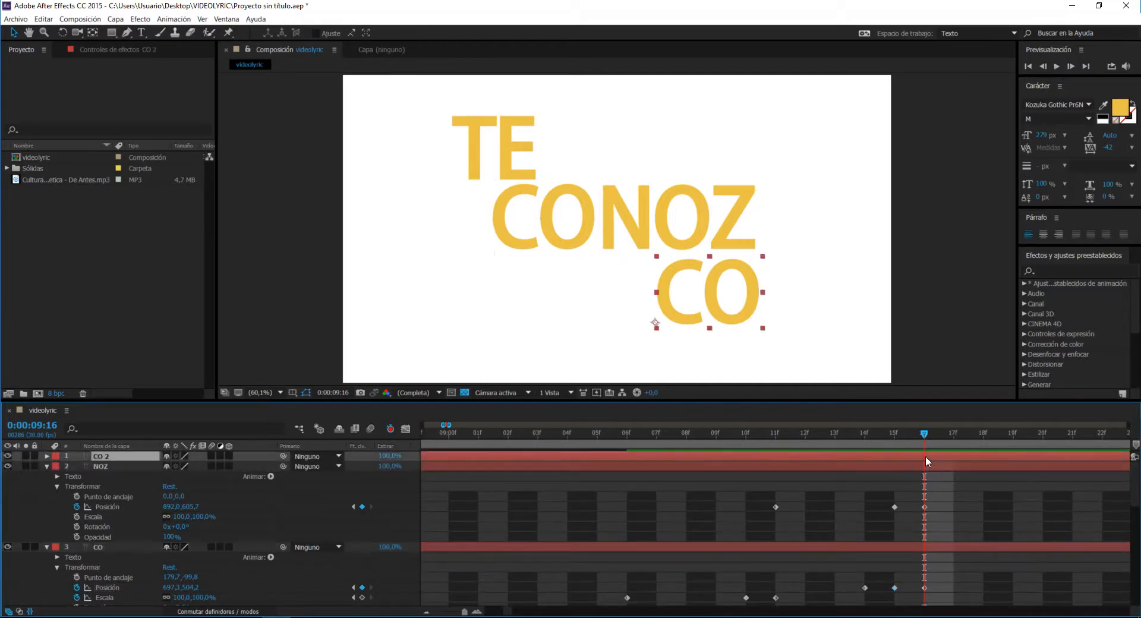
left_click(47, 457)
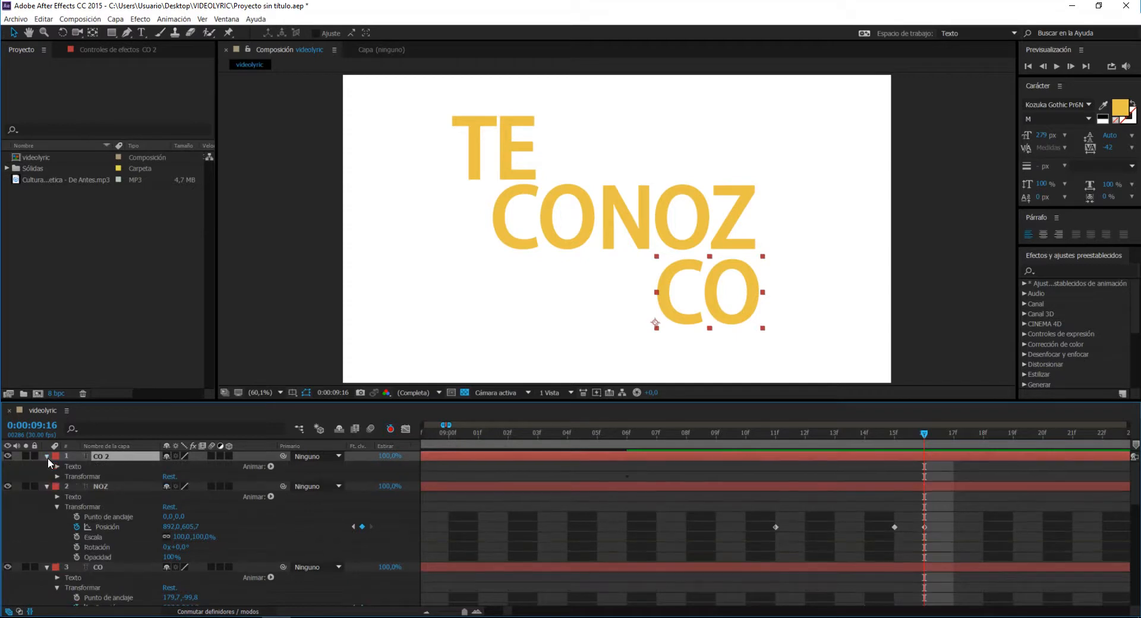
left_click(57, 477)
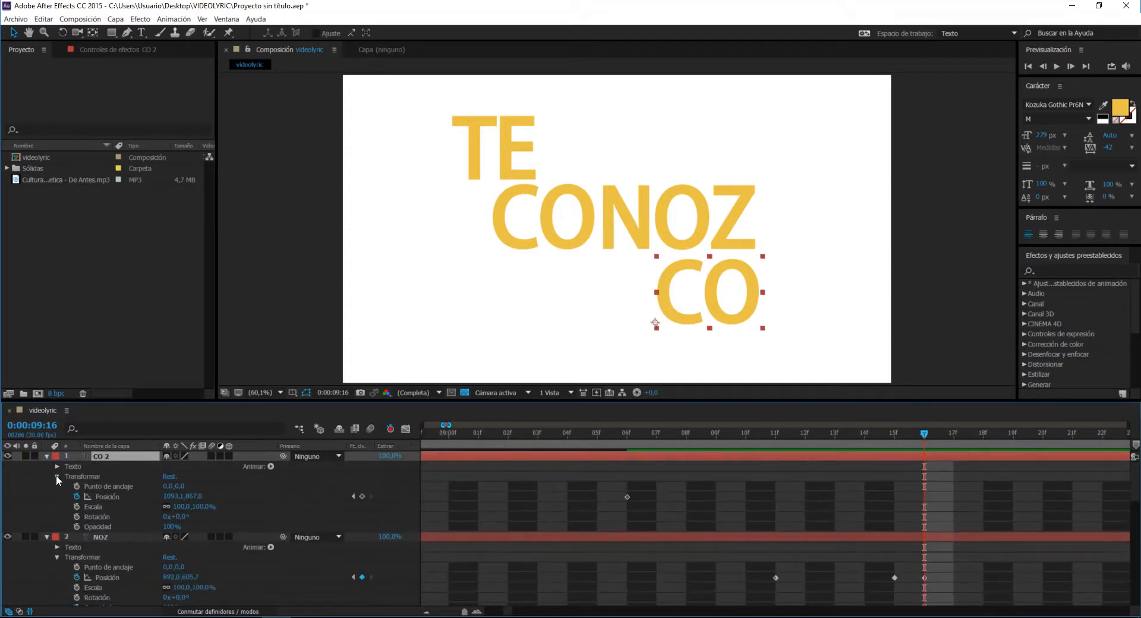
left_click_drag(697, 490, 567, 498)
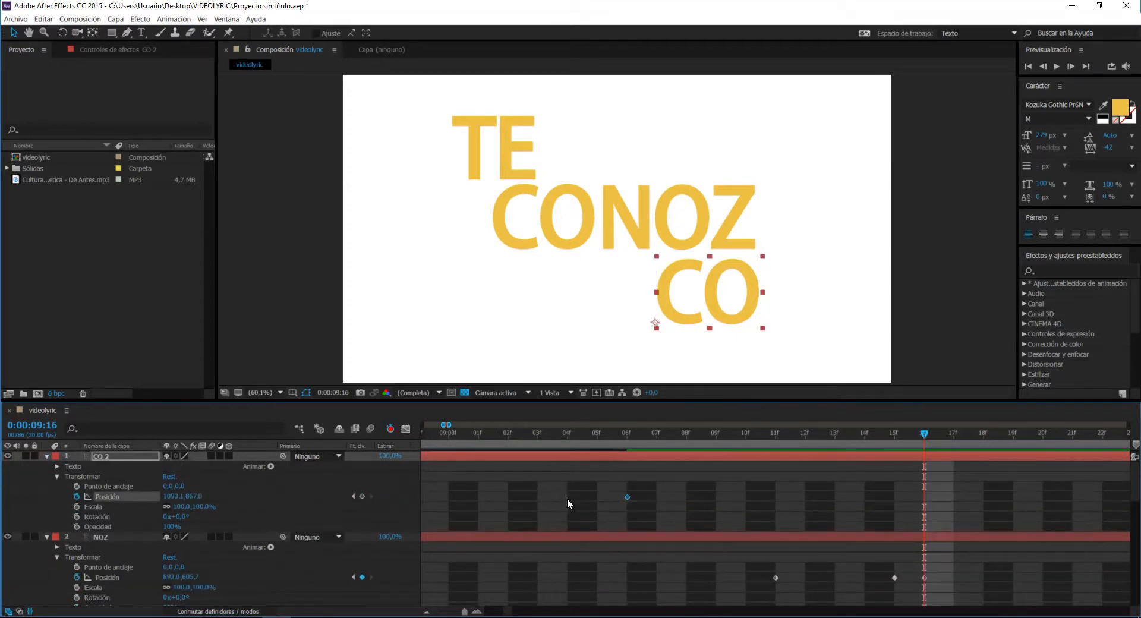
key("Delete")
Step: Add Position keyframes to the lower CO layer at 0:00:09:20 and 0:00:09:22
key("Page_Down")
key("Page_Down")
key("Page_Down")
key("Page_Down")
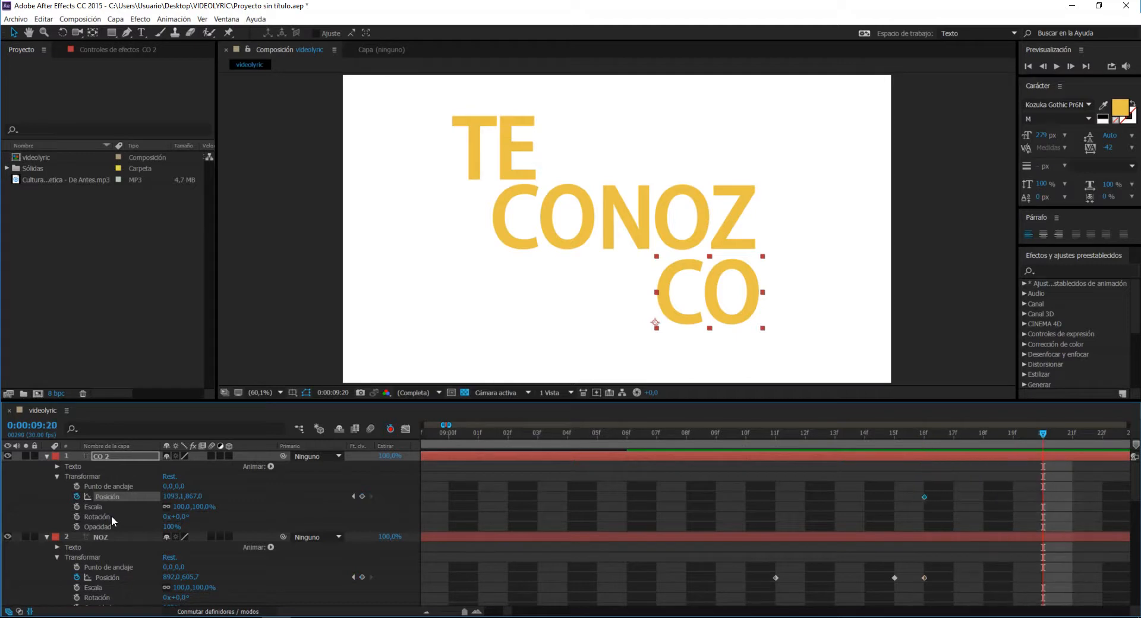
left_click(362, 496)
key("Page_Down")
key("Page_Down")
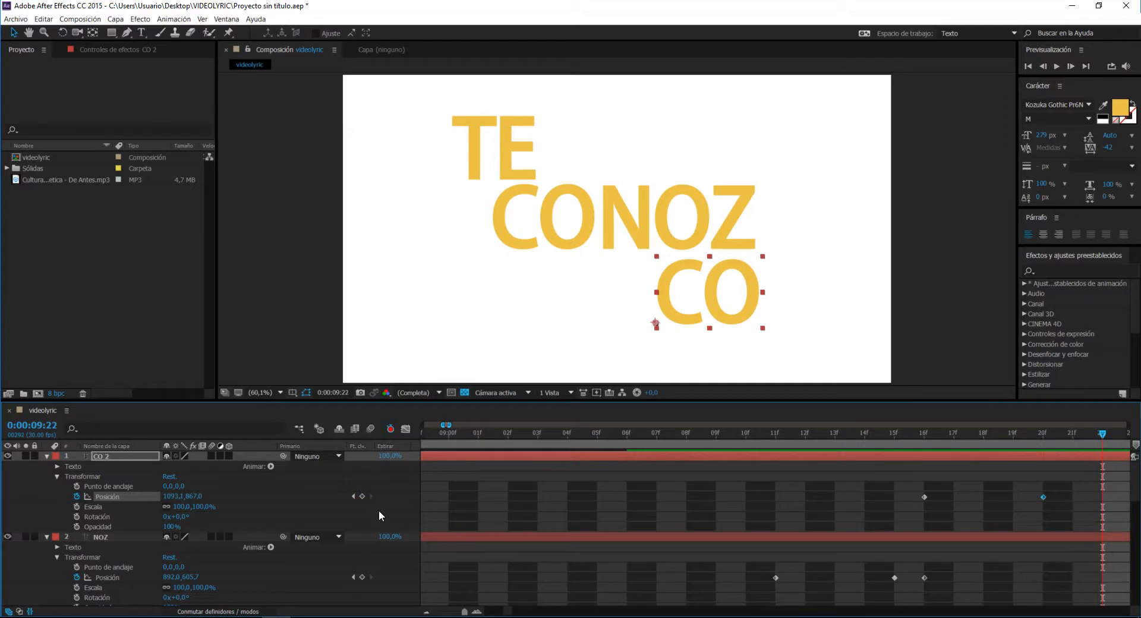
key("Page_Up")
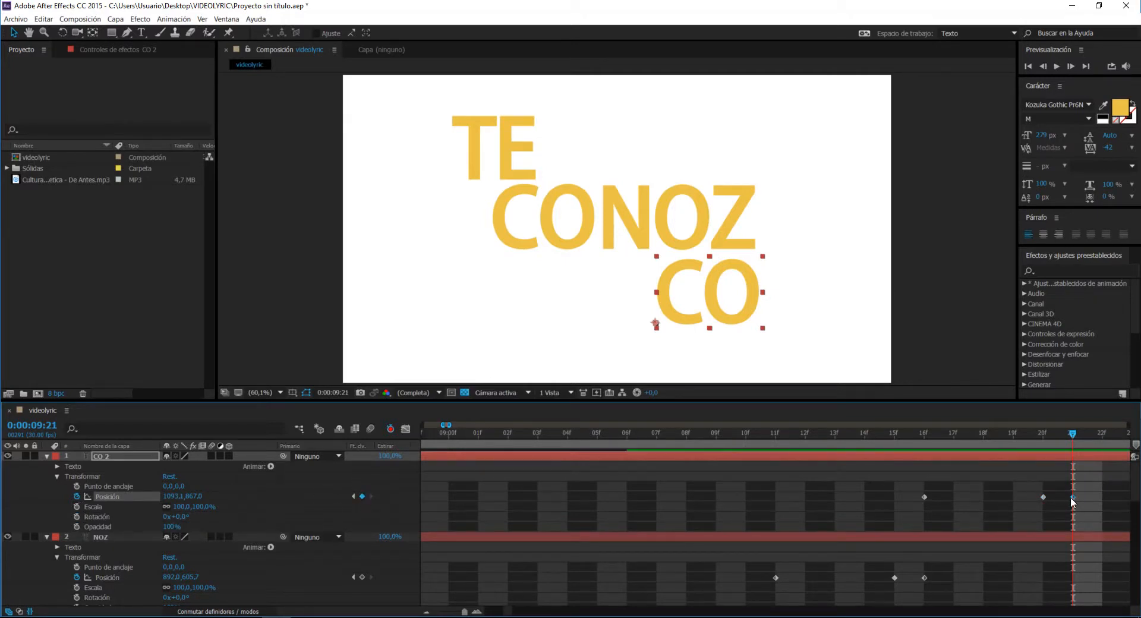
left_click_drag(1085, 504, 1095, 498)
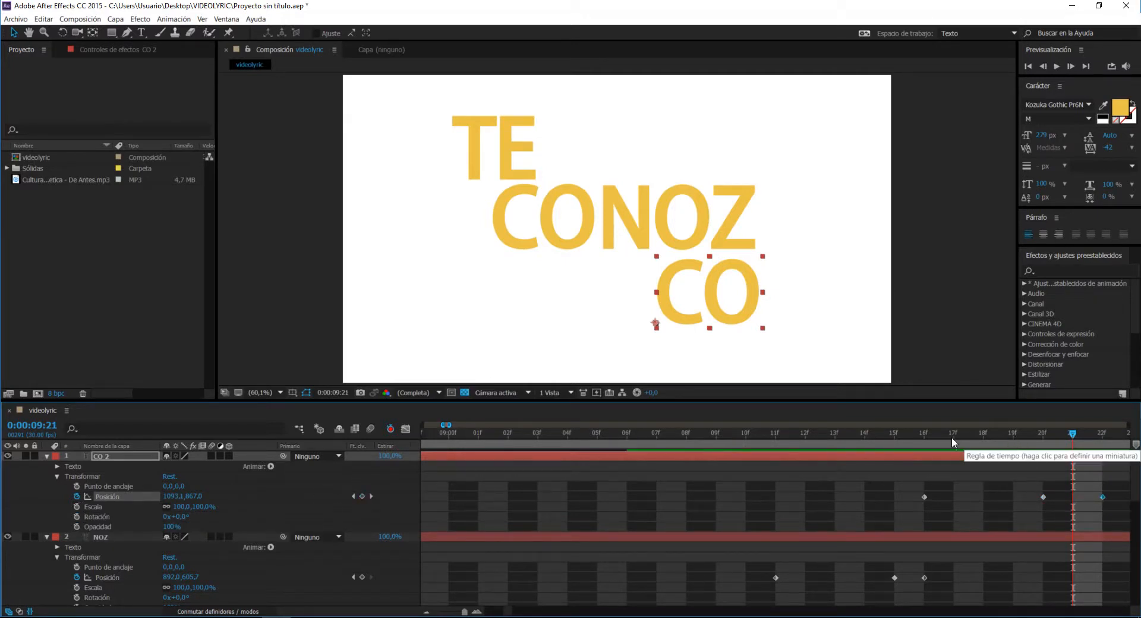
Step: At 0:00:09:16, move the lower CO syllable below the frame, to a Position of about 1078.1, 1526.0
left_click_drag(951, 437, 916, 446)
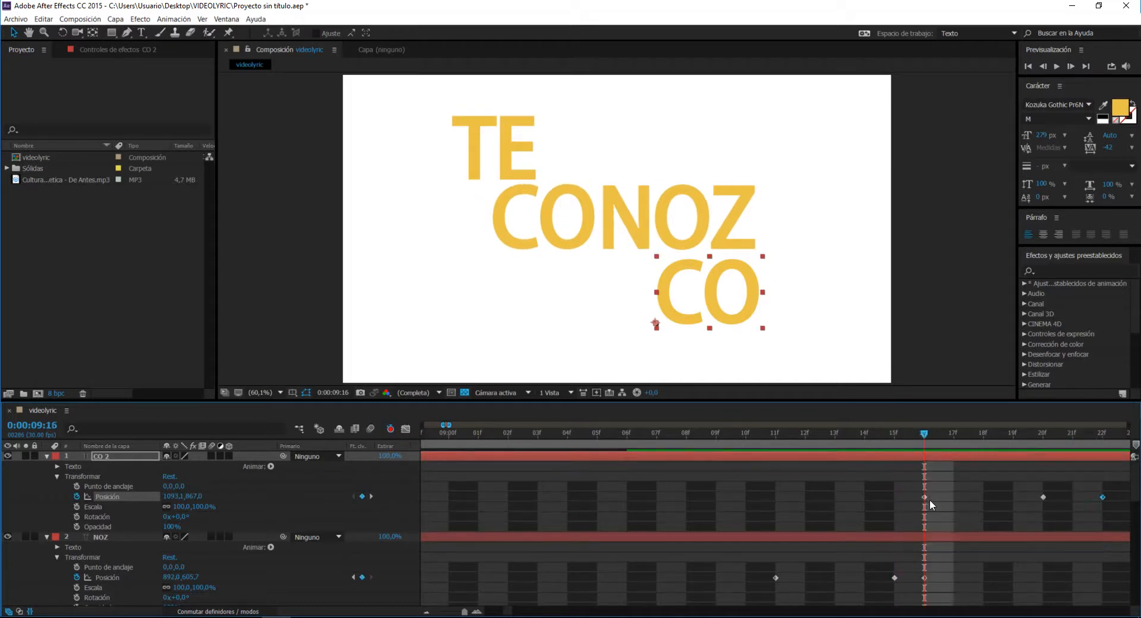
left_click(685, 271)
left_click_drag(685, 271, 680, 506)
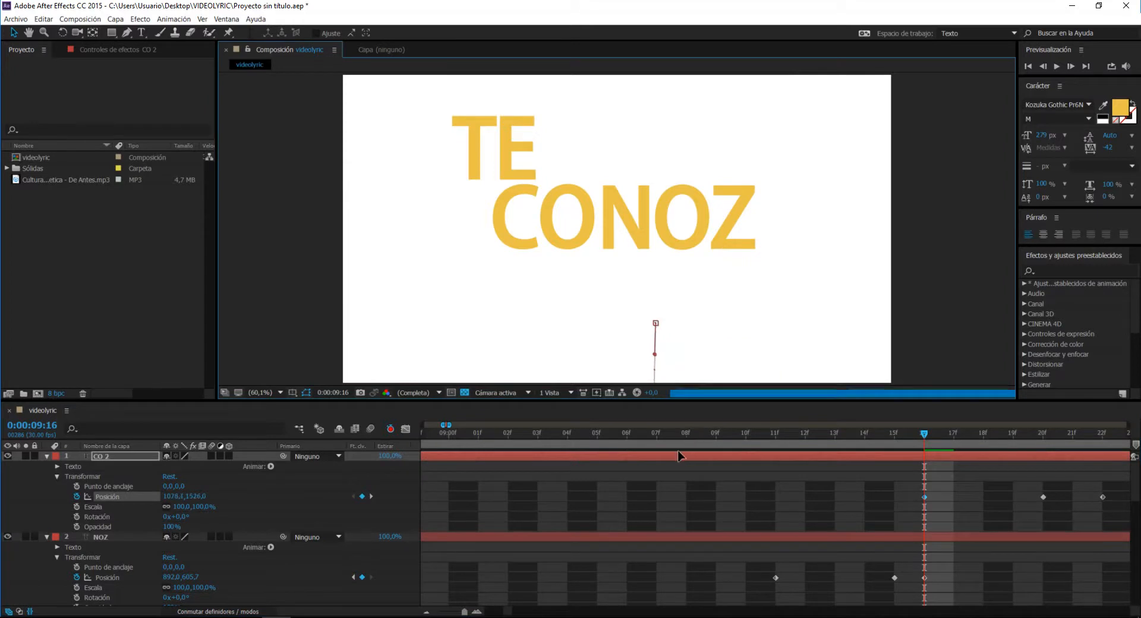
Step: At 0:00:09:20, raise the lower CO over NOZ to a Position of about 1093.1, 792.1, and check its settling by 0:00:09:22
left_click_drag(920, 430, 1035, 468)
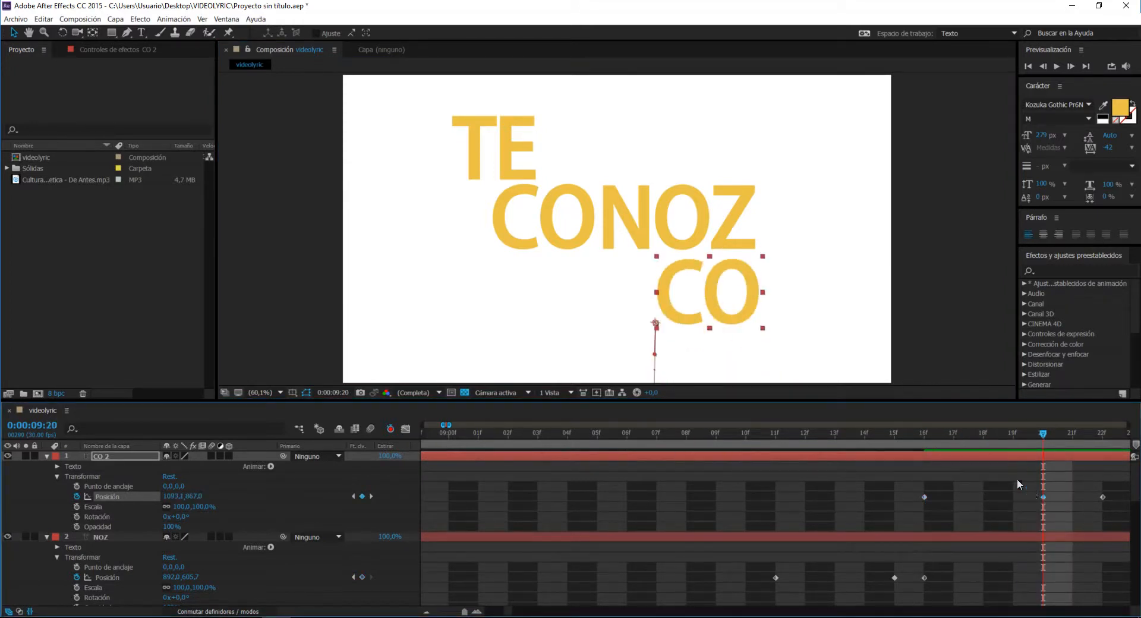
left_click_drag(679, 271, 678, 250)
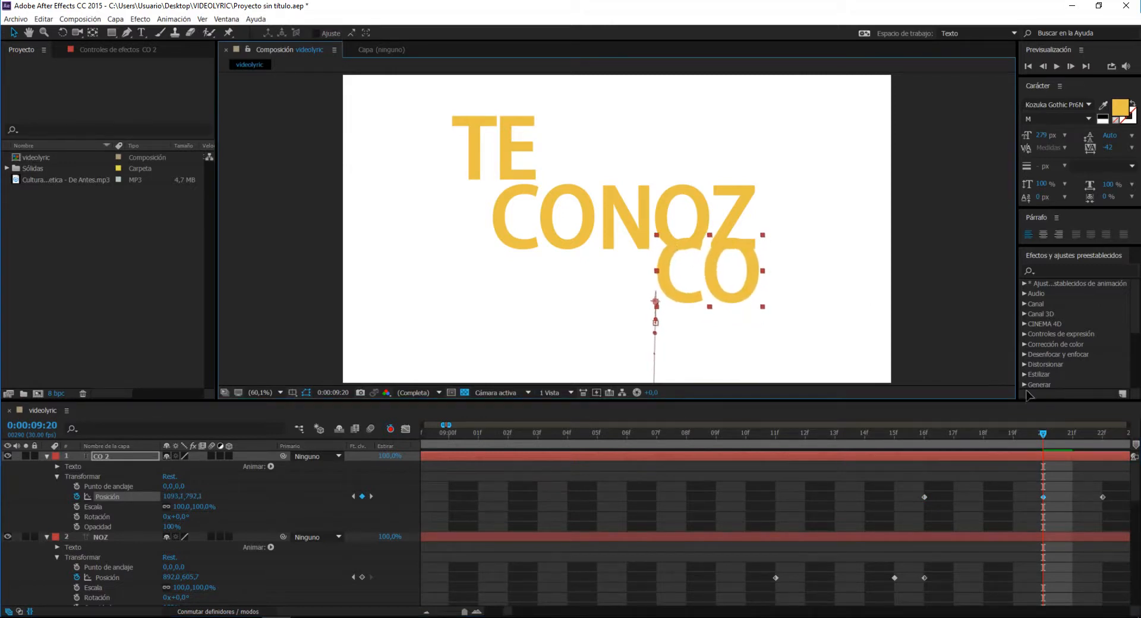
left_click_drag(1036, 429, 1099, 454)
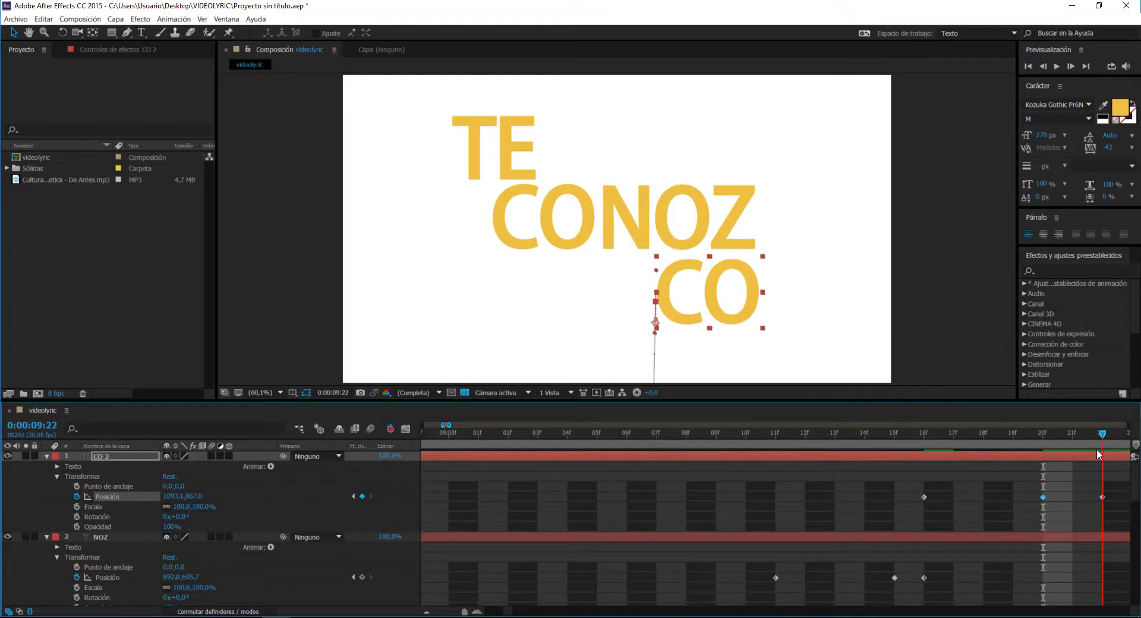
left_click_drag(1096, 448, 1046, 477)
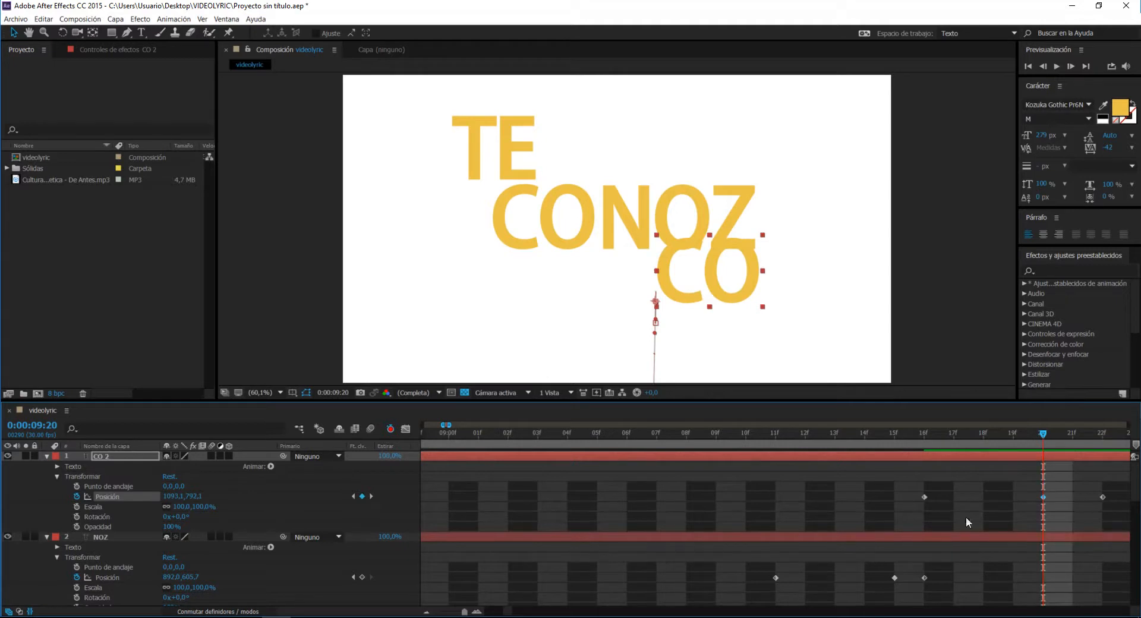
Step: Add Position keyframes to the NOZ layer at 0:00:09:19, 0:00:09:20 and 0:00:09:22
left_click(1036, 541)
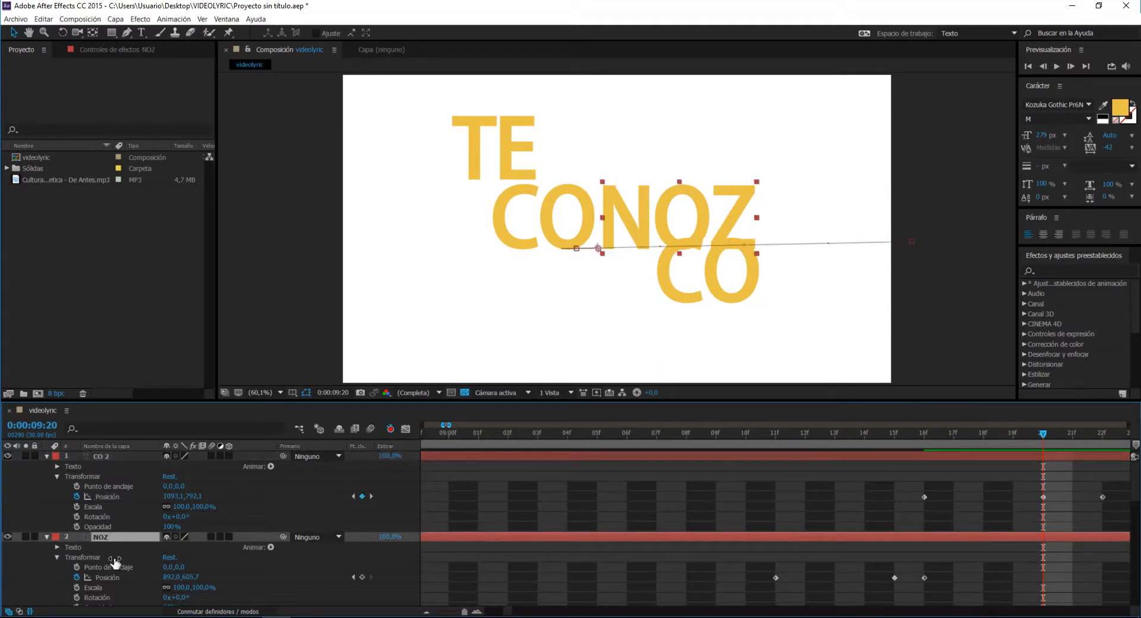
left_click(361, 577)
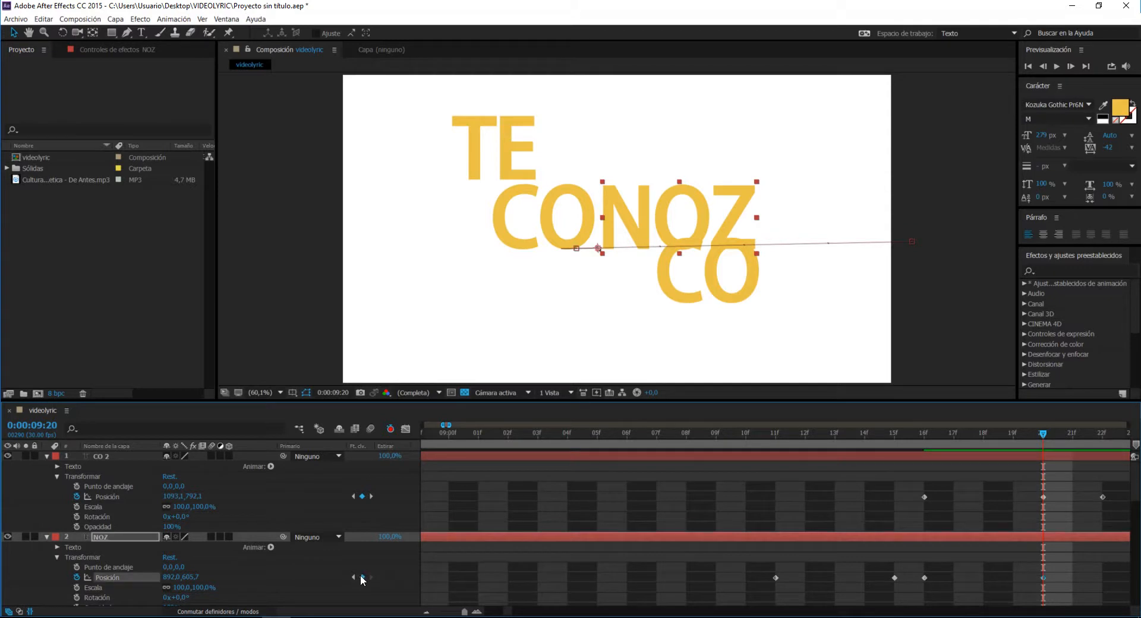
left_click_drag(1041, 437, 1018, 445)
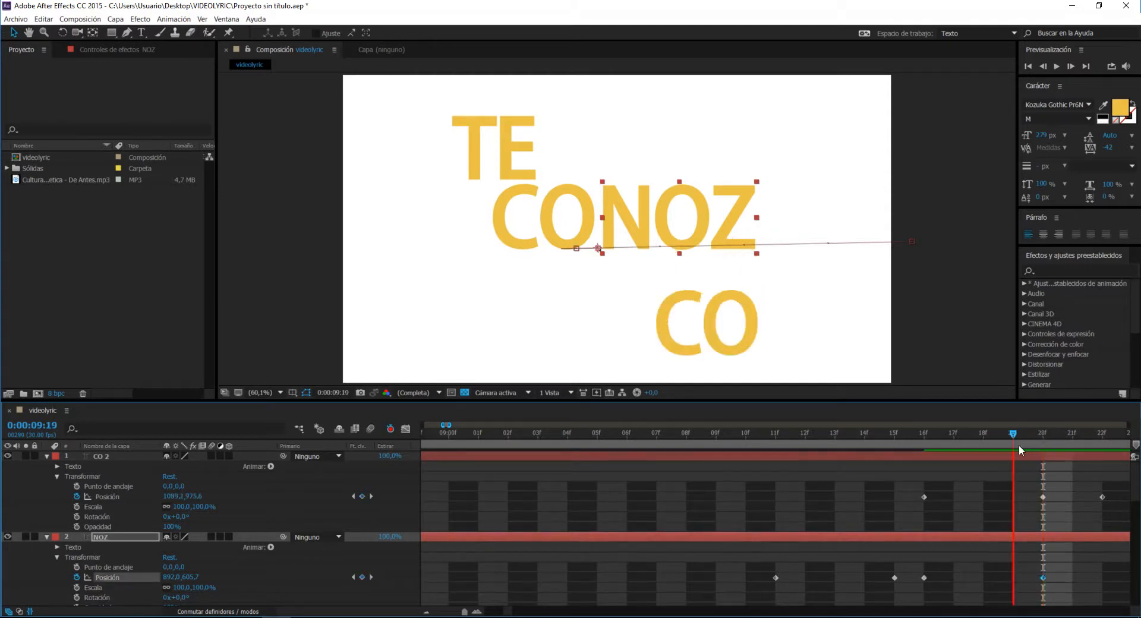
left_click(362, 577)
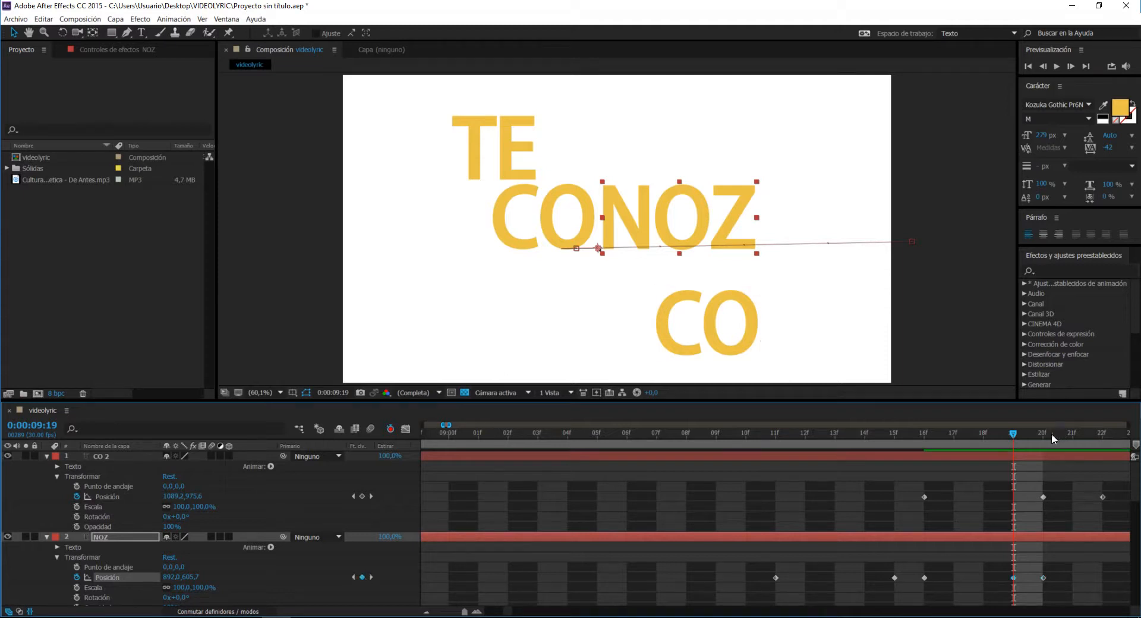
left_click_drag(1051, 433, 1090, 452)
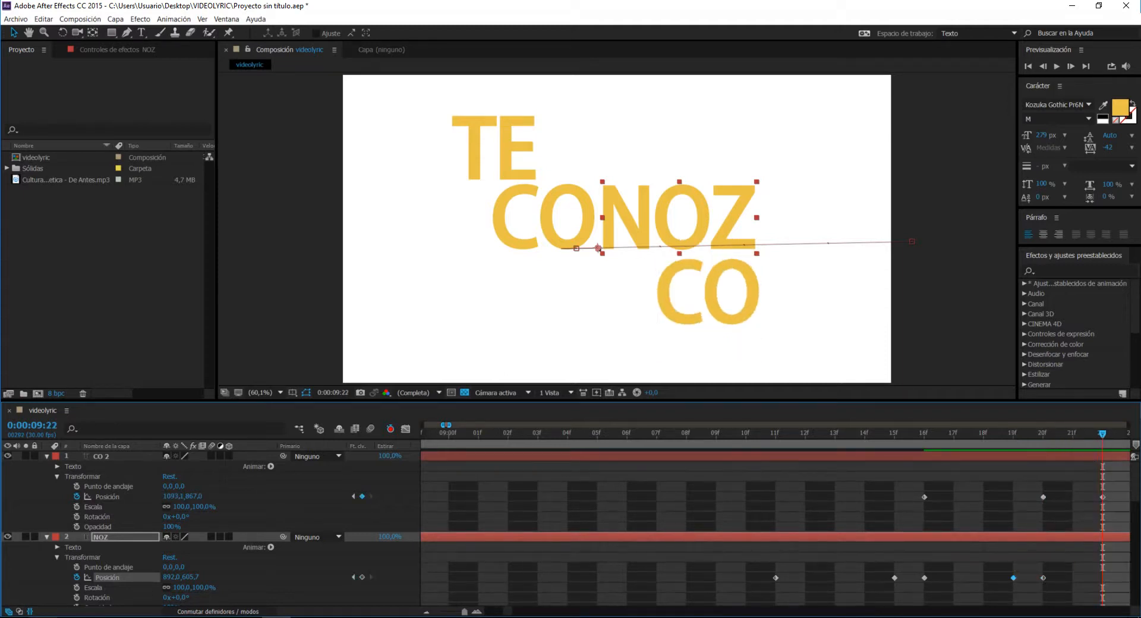
left_click(364, 576)
Step: At 0:00:09:20, push NOZ up to a Position of about 900.3, 560.8, and scrub back to 0:00:09:10 to check the motion
left_click(1046, 430)
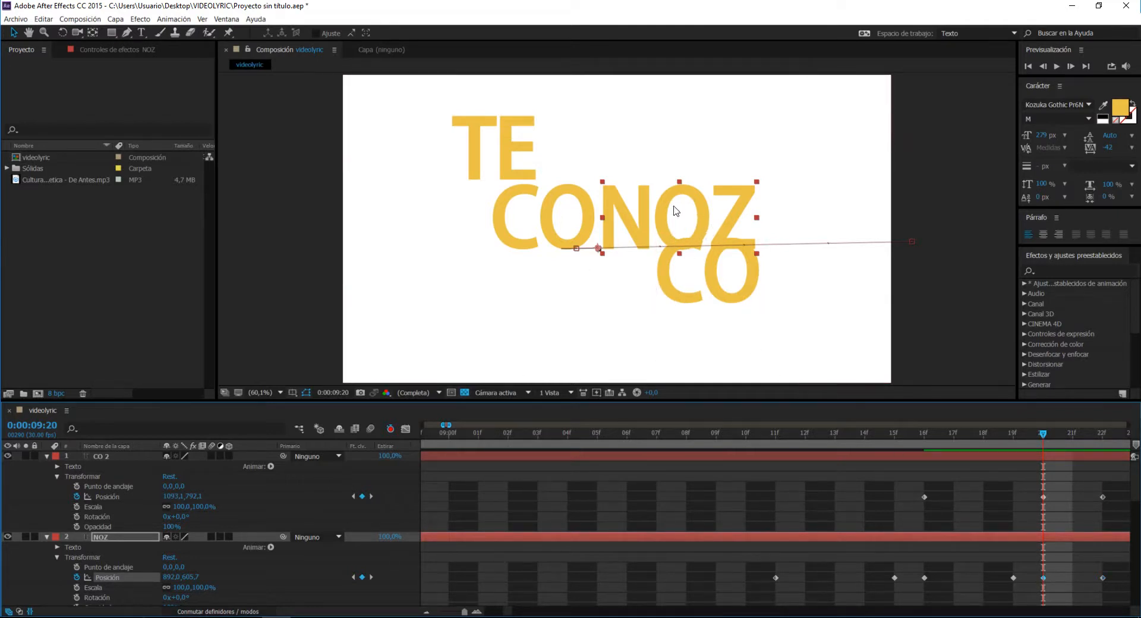
left_click_drag(693, 192, 694, 178)
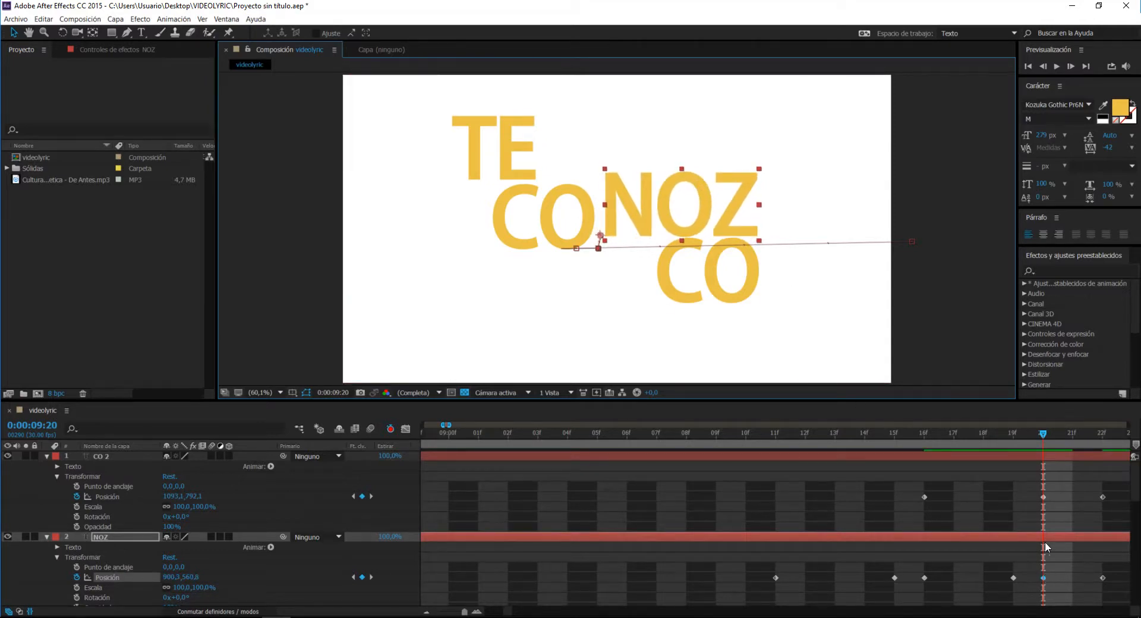
left_click_drag(989, 429, 746, 469)
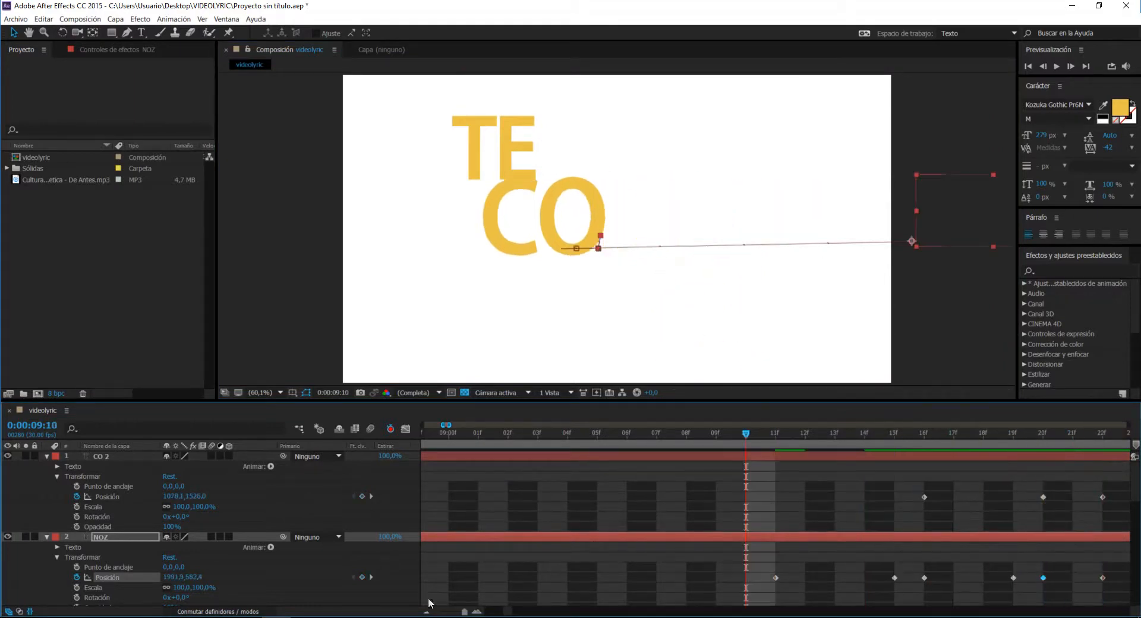
Step: Play the composition from 0:00:03:03 to review the lyric animation through the complete TE CONOZCO phrase
left_click_drag(466, 612, 457, 613)
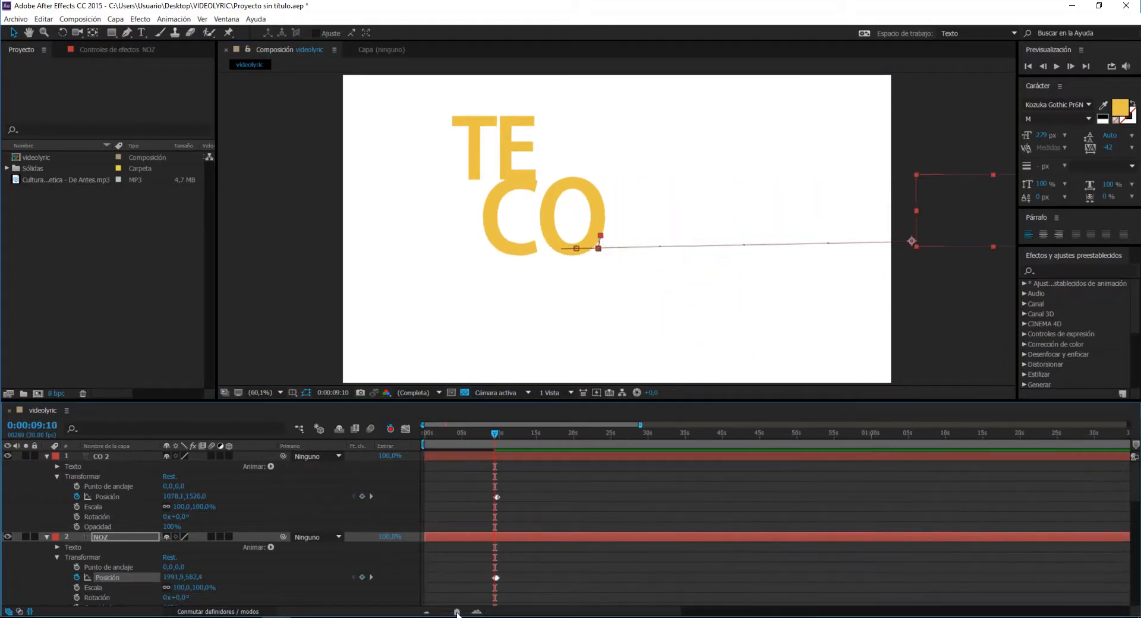
left_click_drag(479, 432, 447, 432)
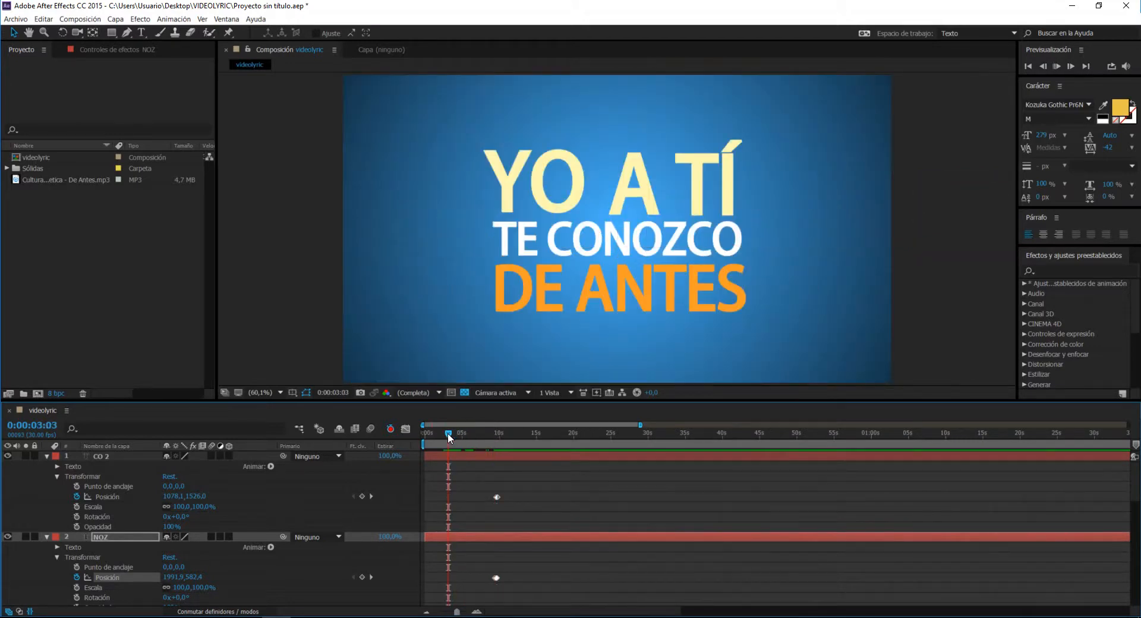
key("space")
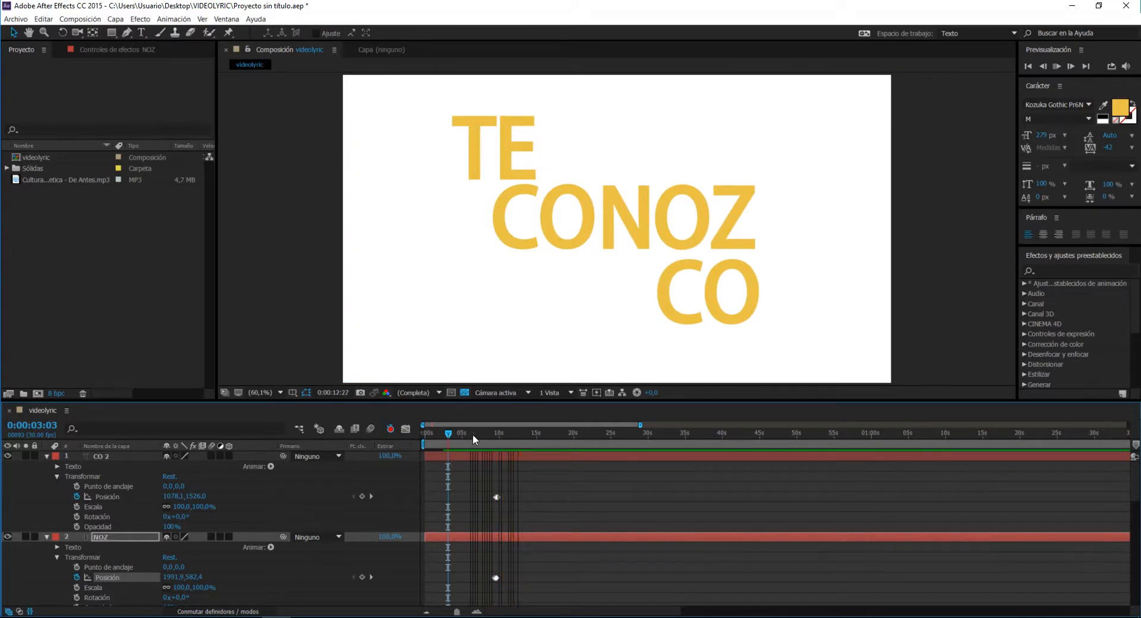
left_click_drag(472, 434, 505, 438)
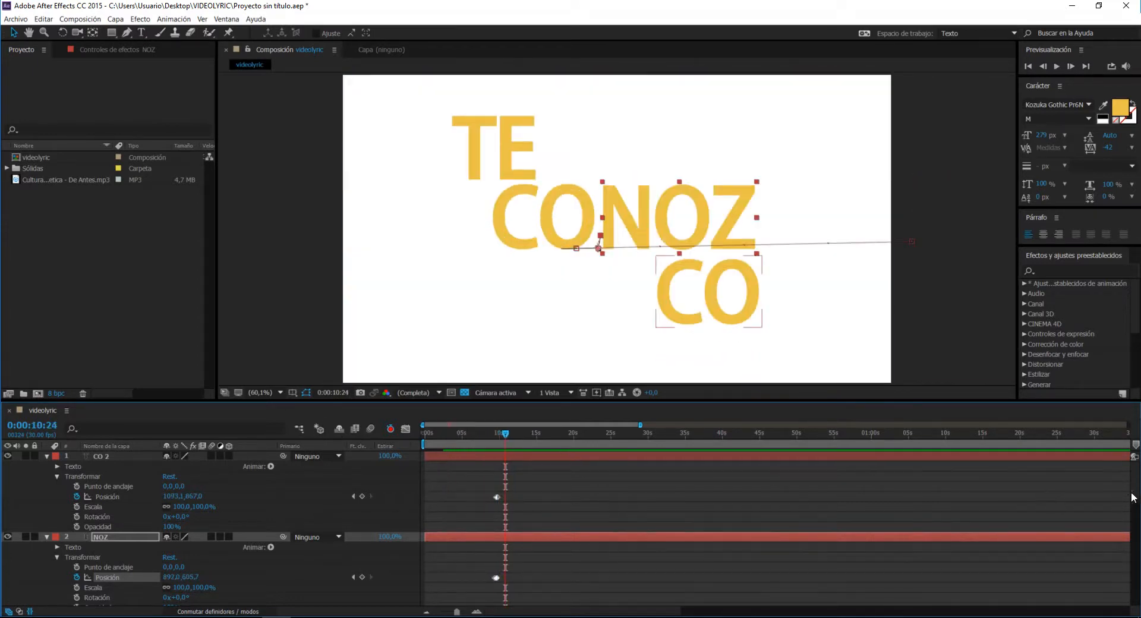
Step: Collapse the properties of the two CO layers, NOZ and TE in the timeline
scroll(1136, 453, "down", 5)
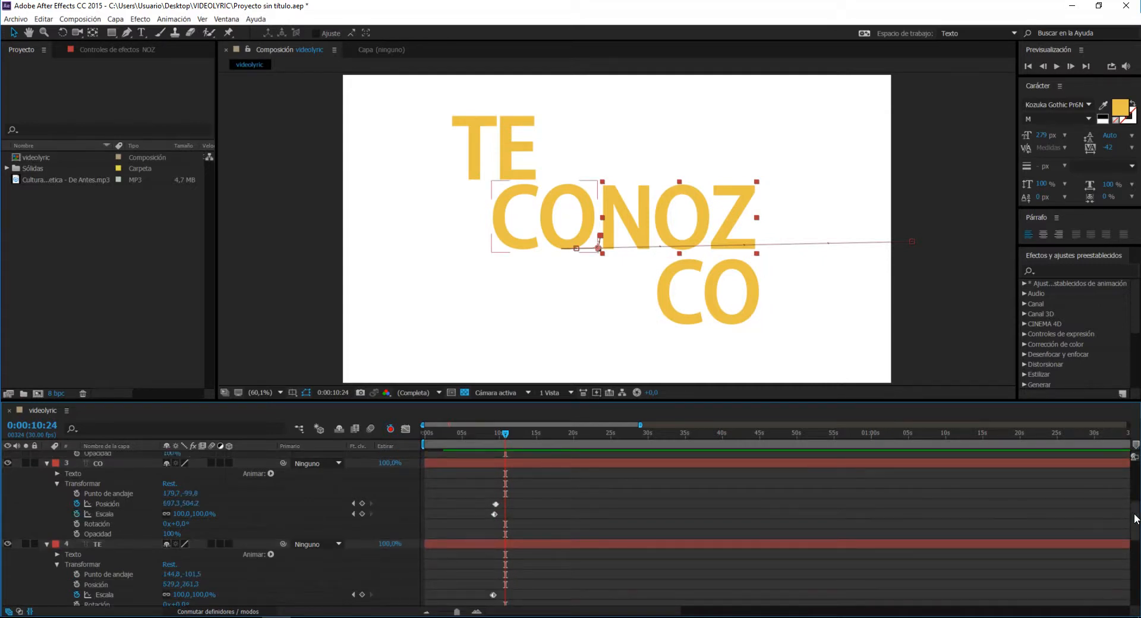
scroll(1134, 511, "up", 5)
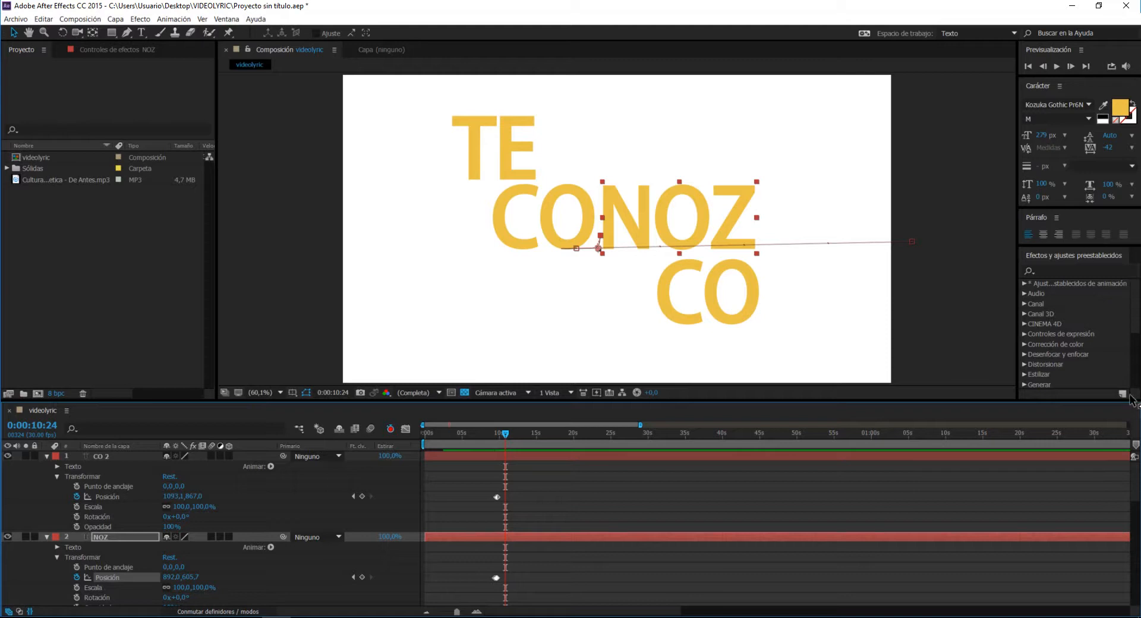
left_click(47, 456)
left_click(48, 466)
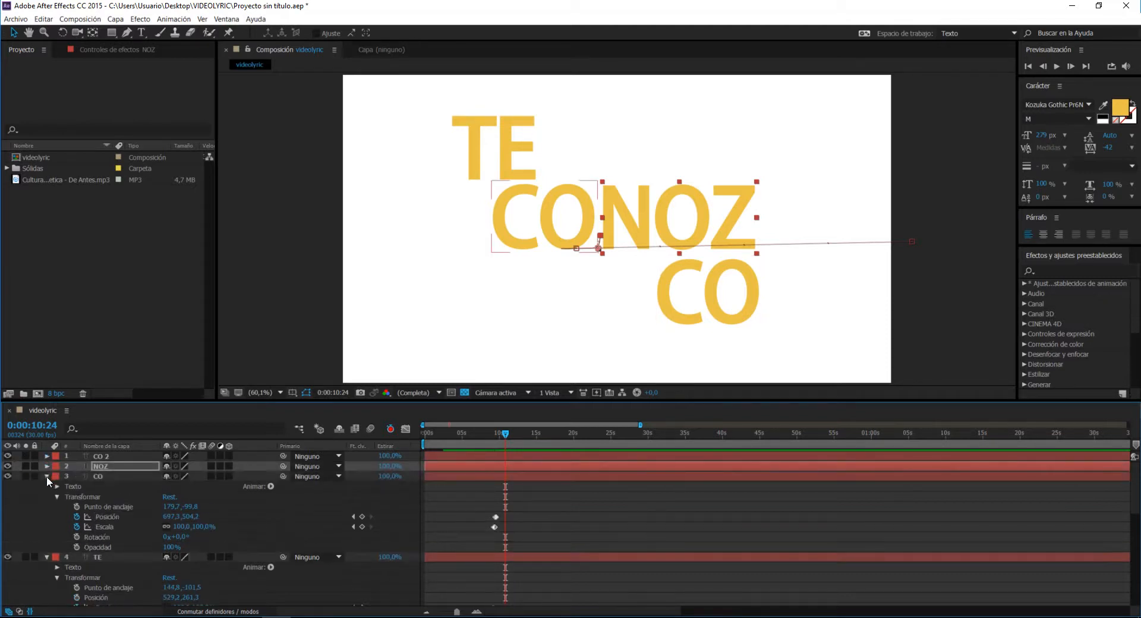
left_click(47, 476)
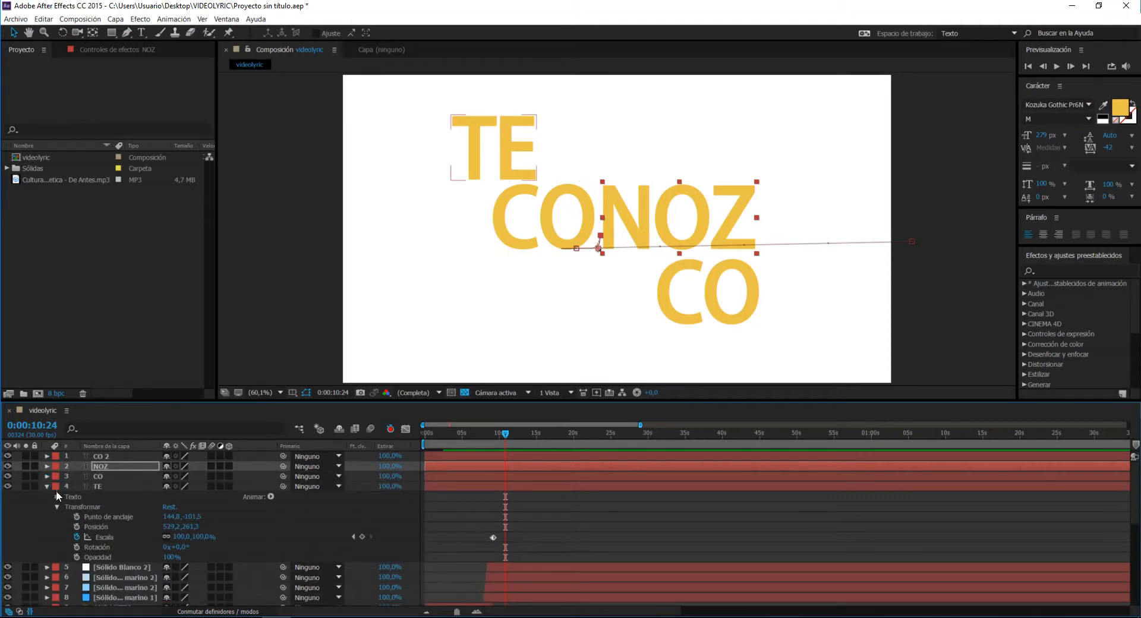
left_click(47, 486)
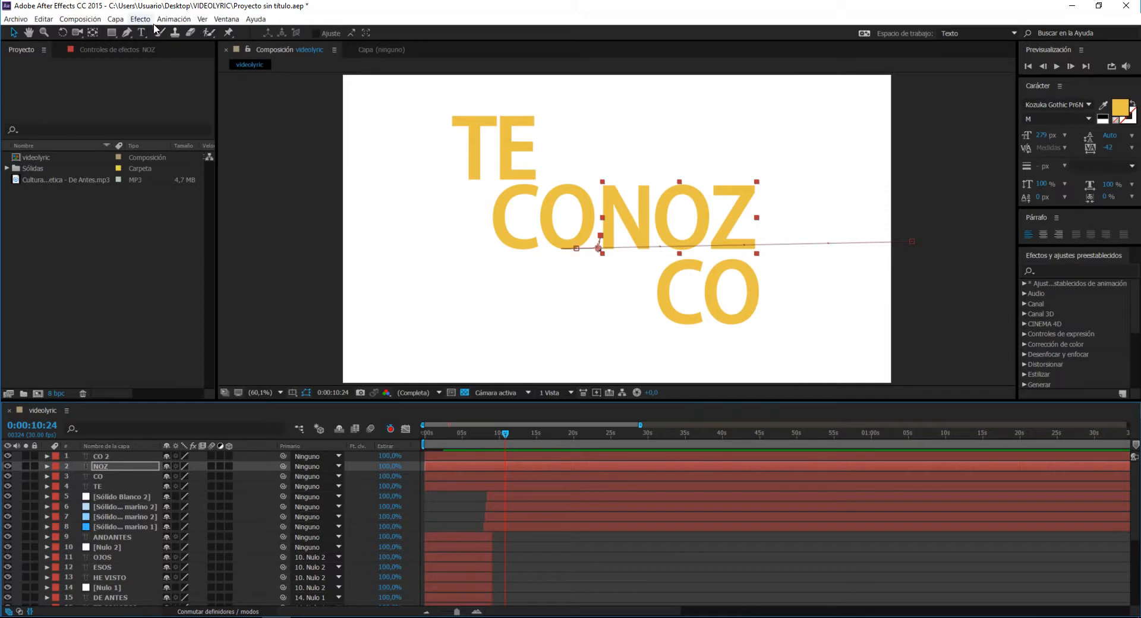
Step: Add a null object and place it above all other layers in the stack
left_click(113, 20)
mouse_move(122, 32)
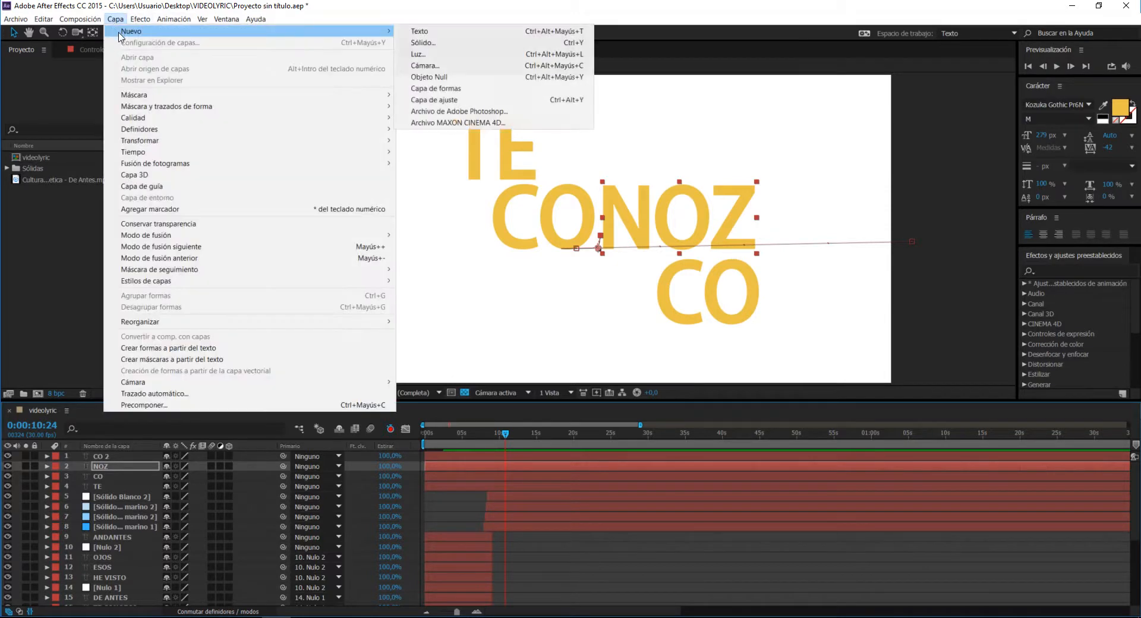
left_click(428, 77)
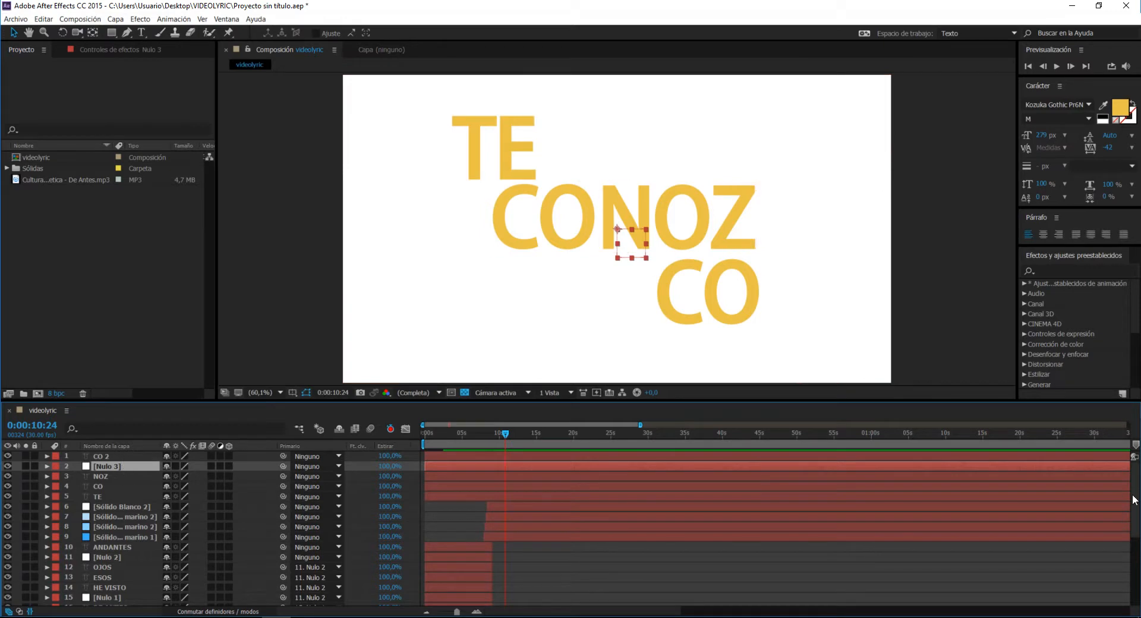
left_click_drag(109, 467, 112, 451)
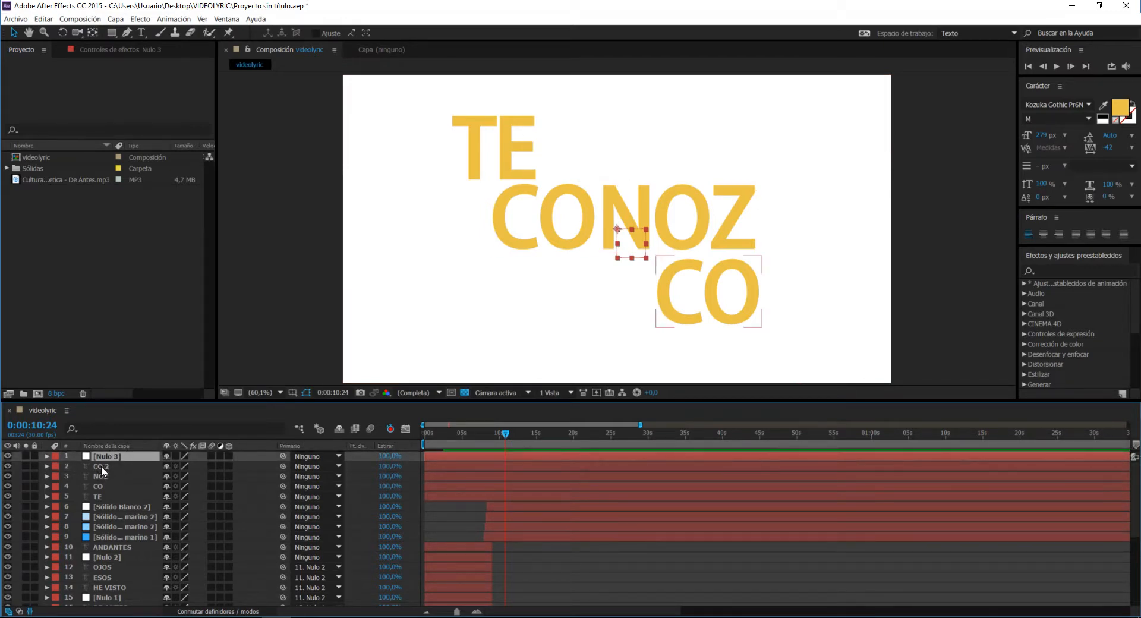
Step: Parent the CO 2, NOZ, CO and TE layers to the null object Nulo 3
left_click(101, 467)
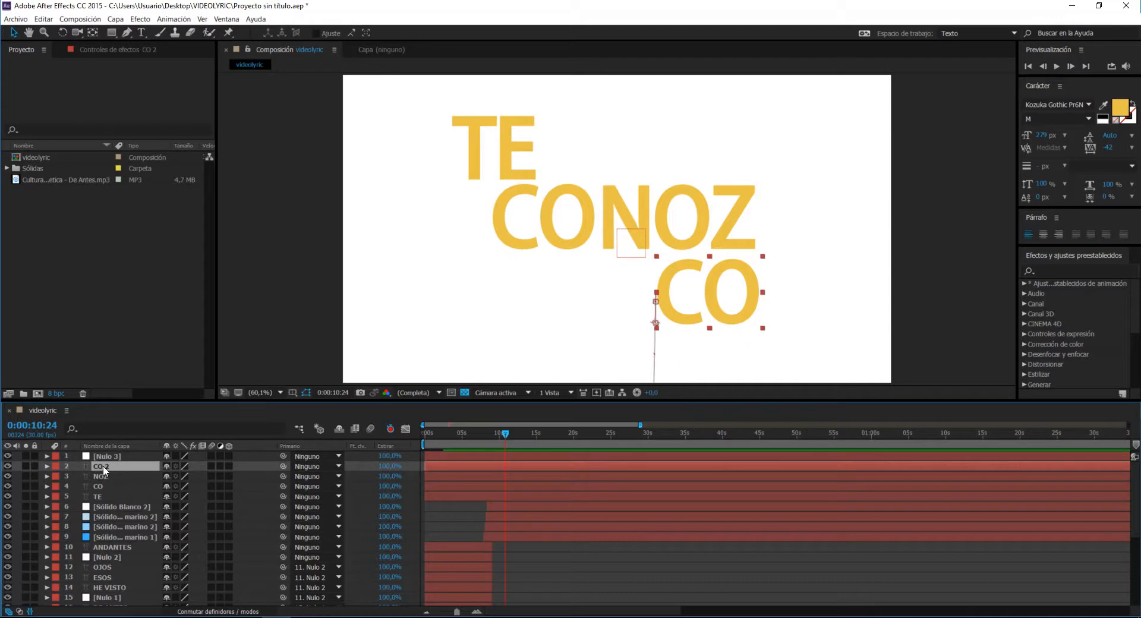
left_click(112, 456)
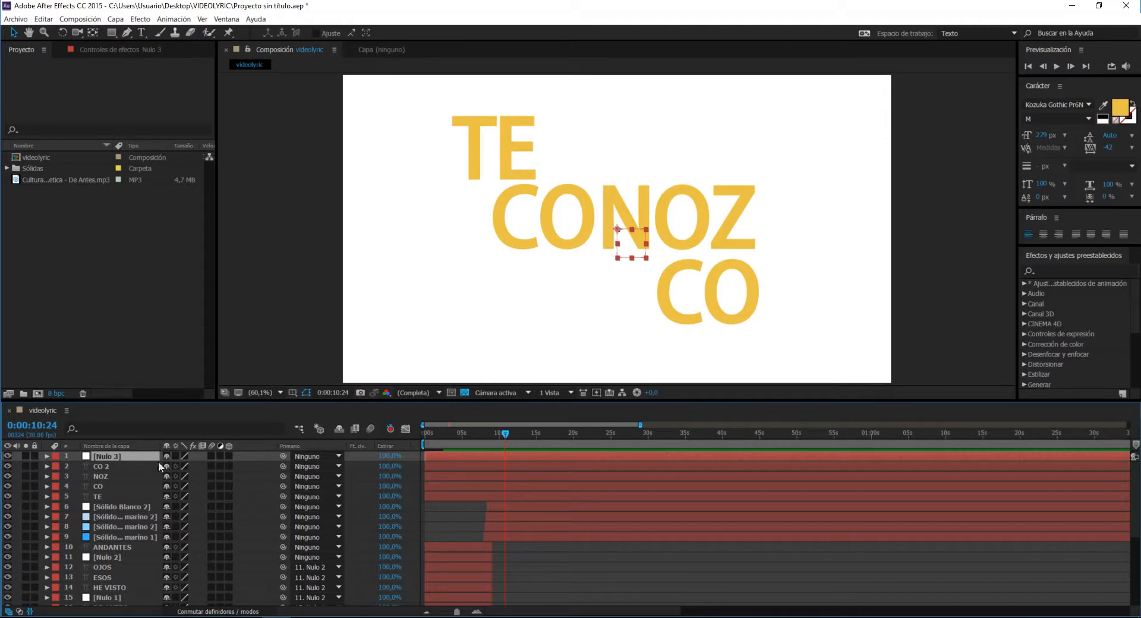
left_click(98, 467)
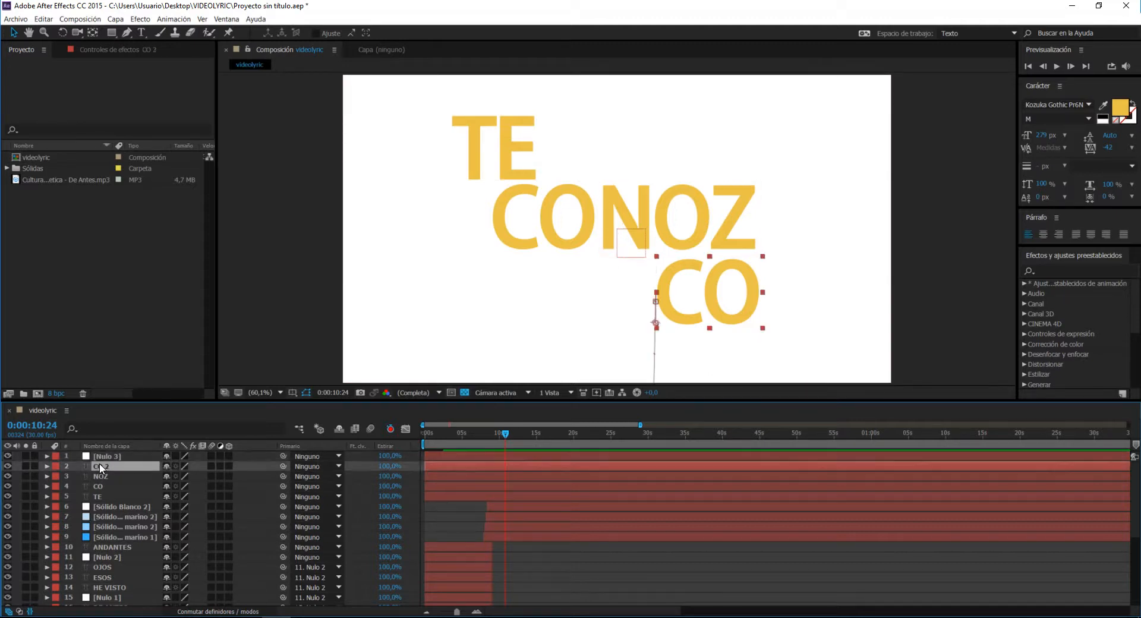
left_click(97, 501, "shift")
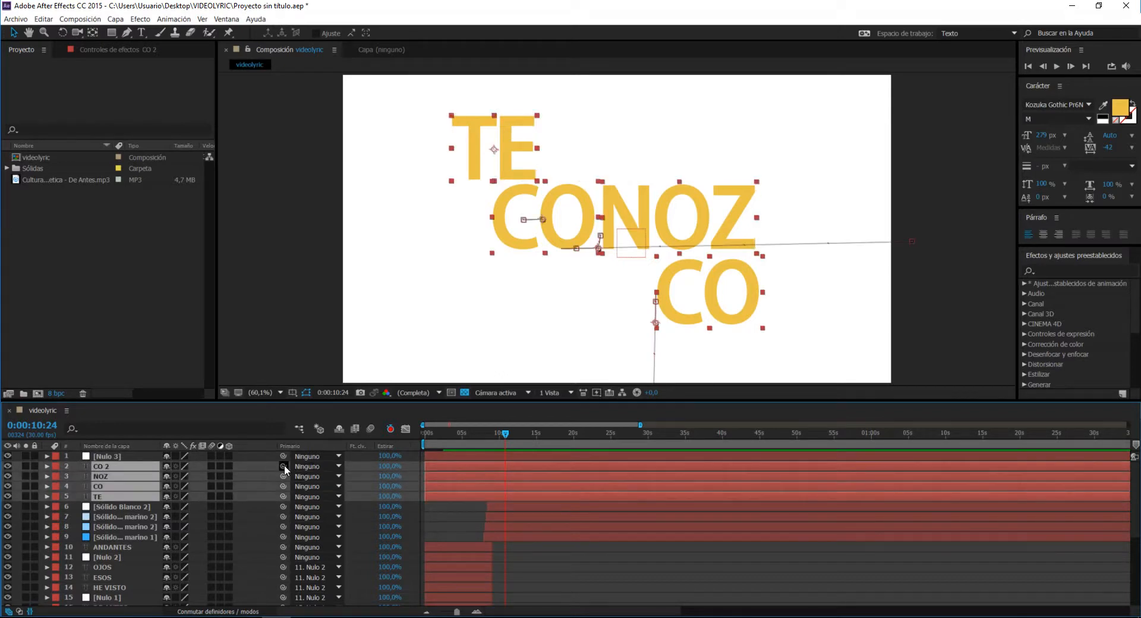
left_click_drag(282, 466, 119, 456)
left_click_drag(282, 465, 118, 457)
Step: Start Position and Scale keyframes on Nulo 3 at 0:00:10:02
left_click_drag(474, 434, 500, 443)
left_click_drag(104, 466, 81, 470)
left_click(483, 456)
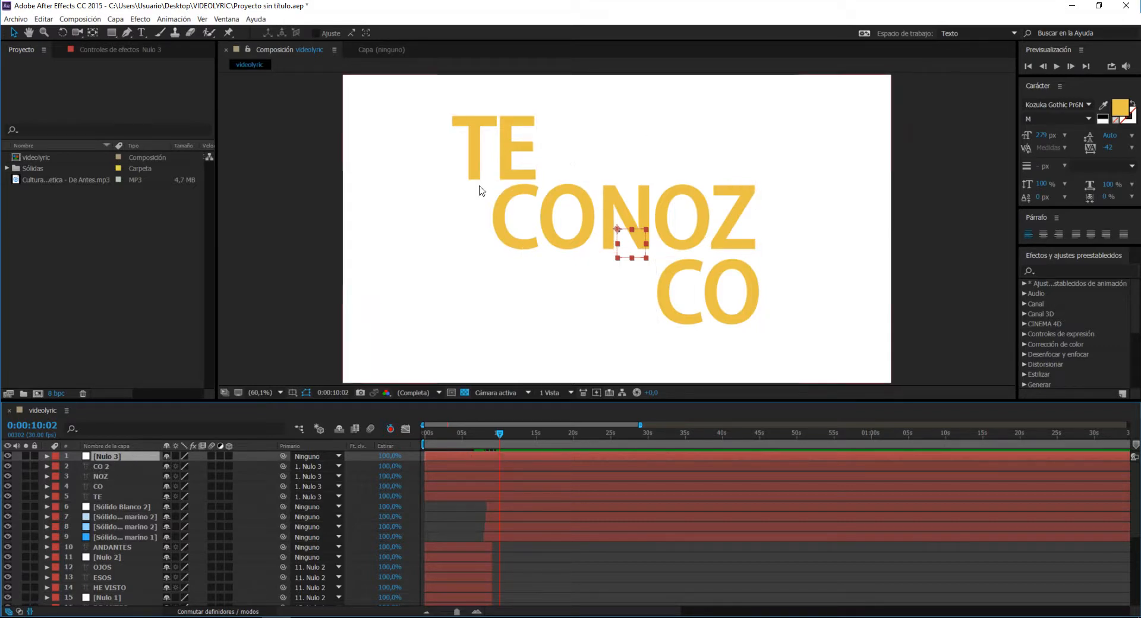
left_click(47, 457)
left_click(56, 467)
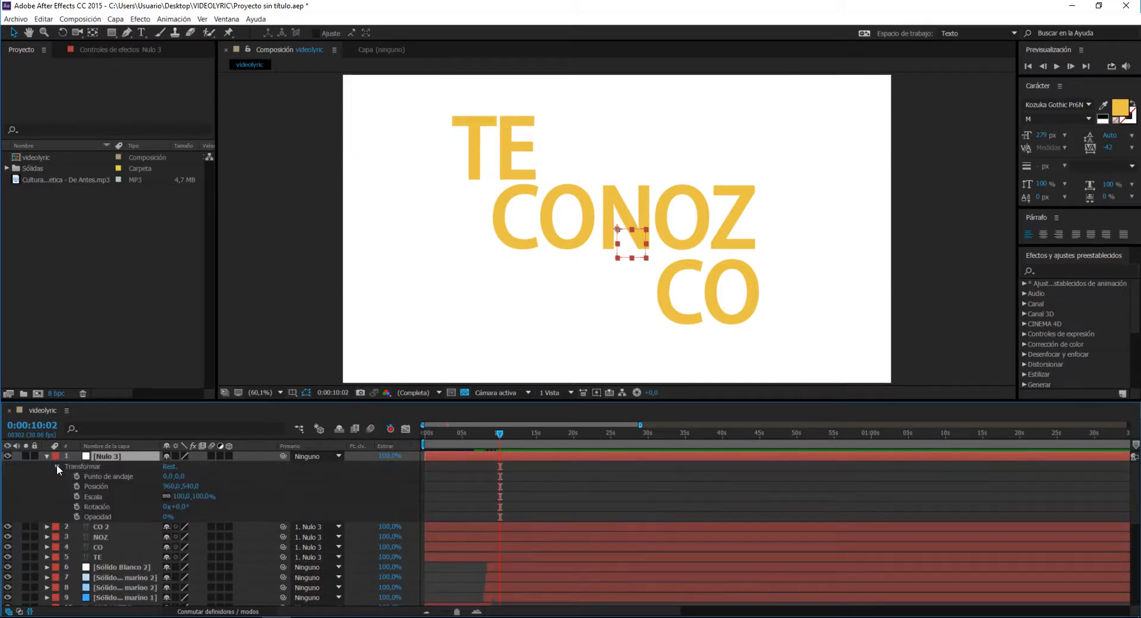
left_click(77, 487)
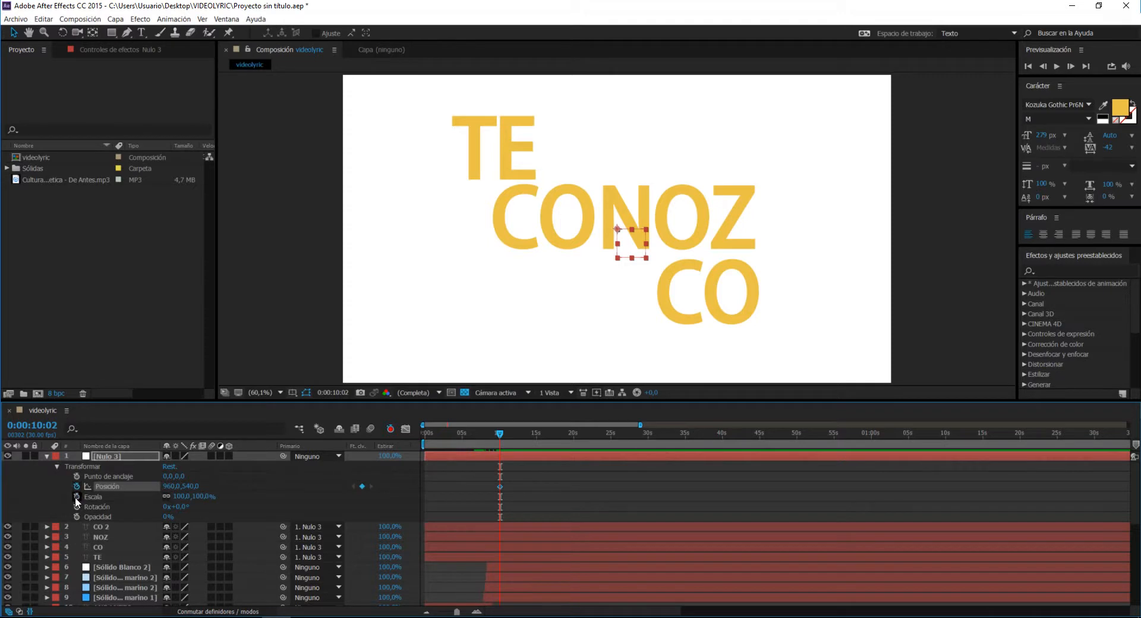
left_click(77, 497)
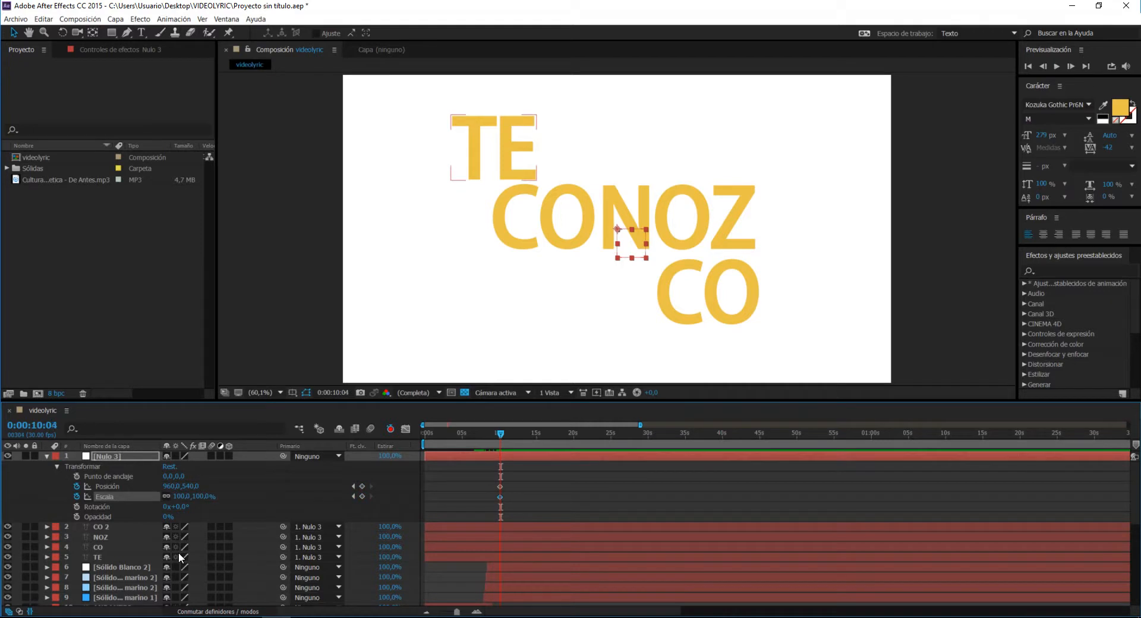
Step: Add Position and Scale keyframes to Nulo 3 at 0:00:10:07
key("Page_Down")
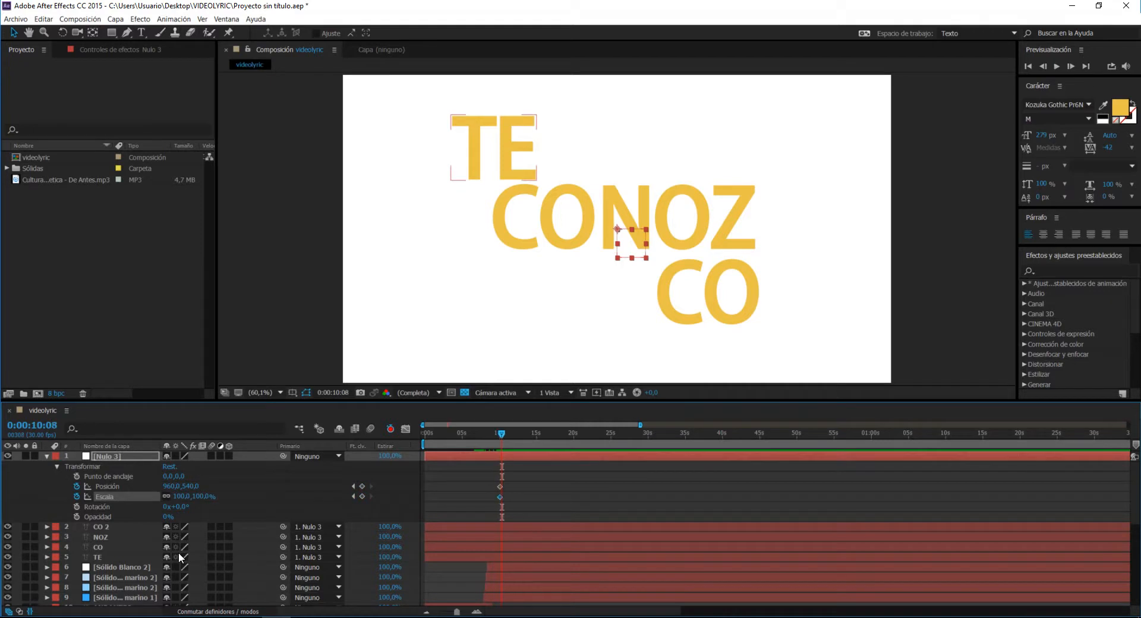
key("Page_Down")
key("Page_Down")
key("Page_Up")
left_click(476, 612)
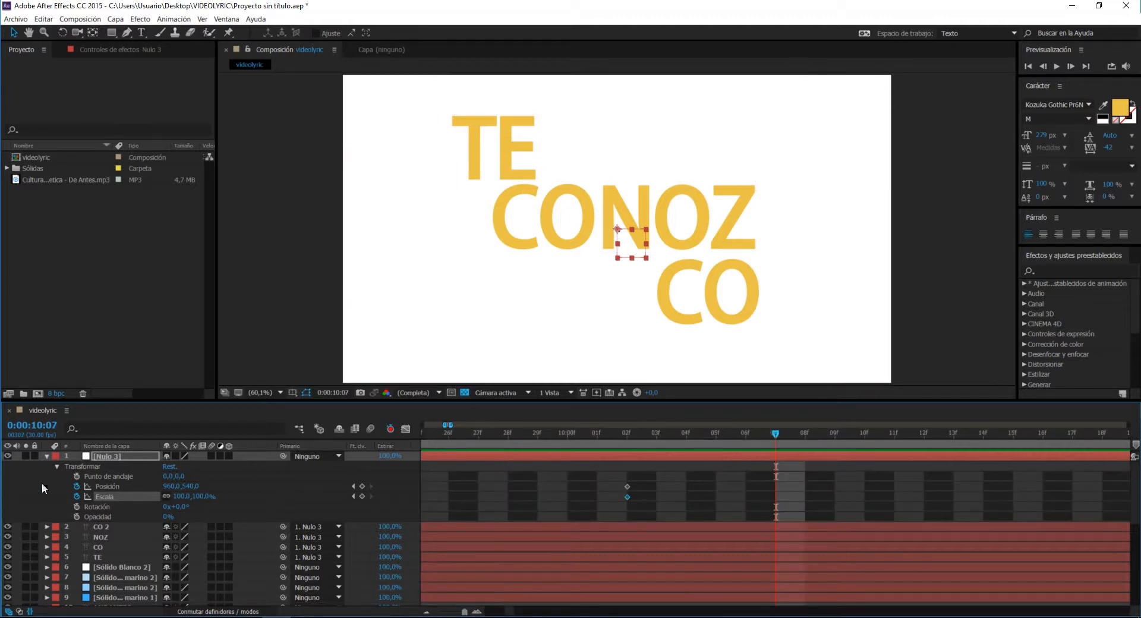
left_click(362, 486)
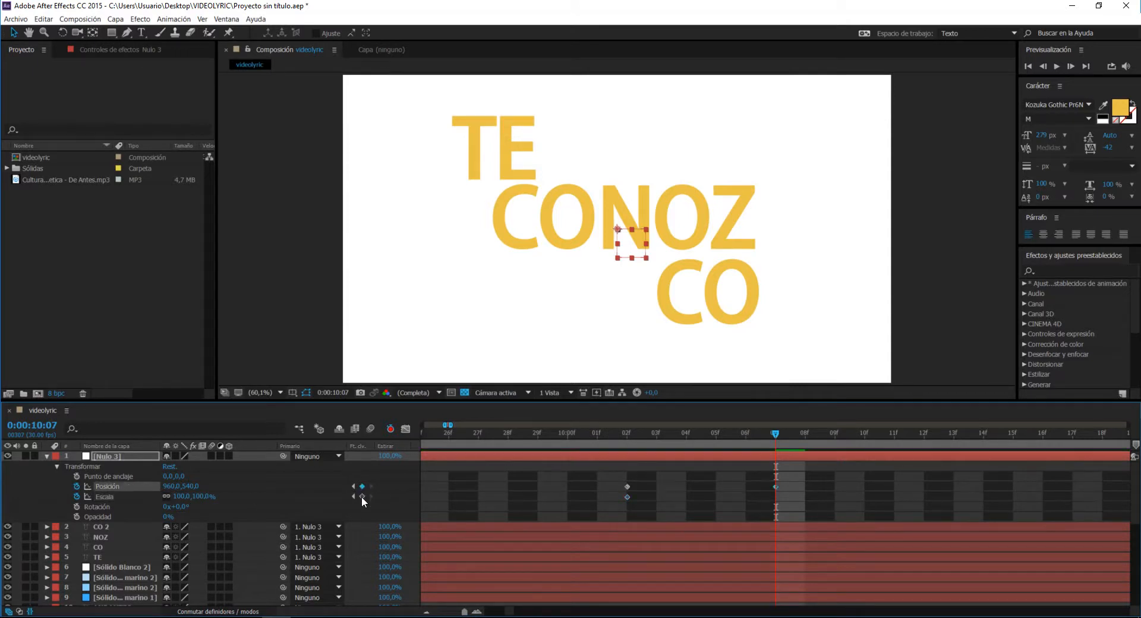
left_click(362, 497)
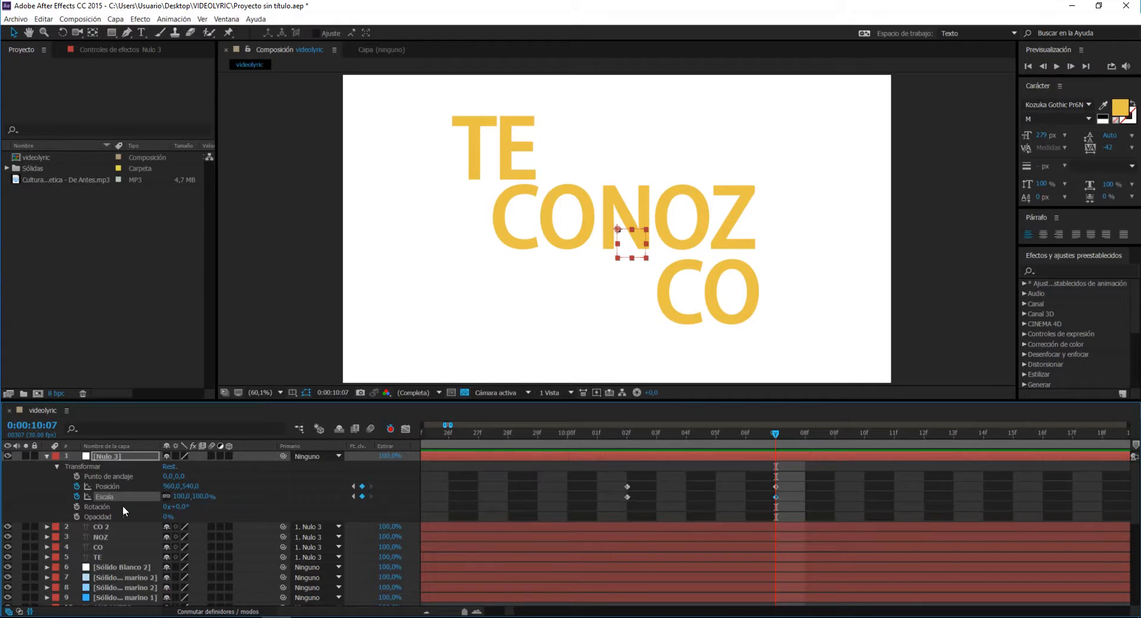
Step: At 0:00:10:07, set Nulo 3's Scale to 32% and its Position to 492, 332, and scrub through the move
left_click_drag(183, 495, 144, 498)
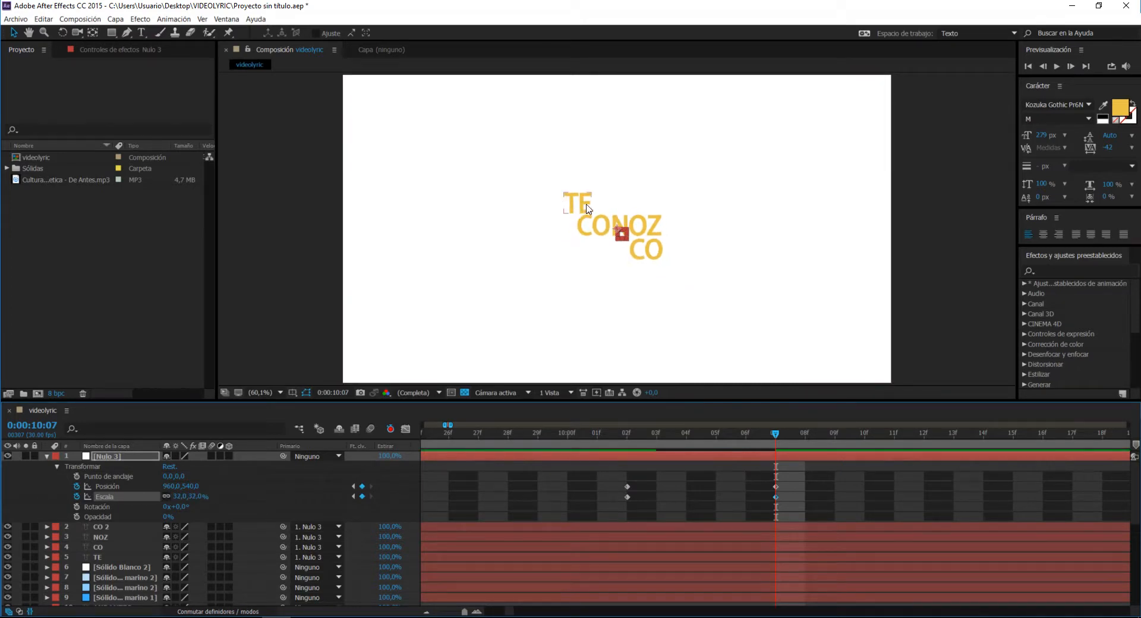
left_click(579, 227)
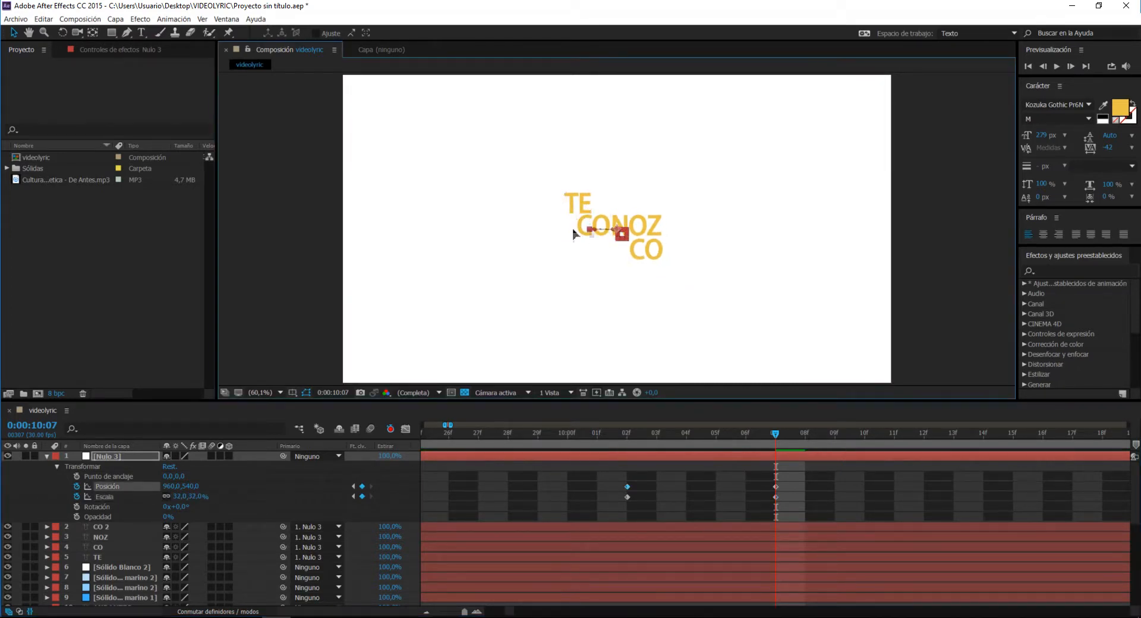
left_click(104, 497)
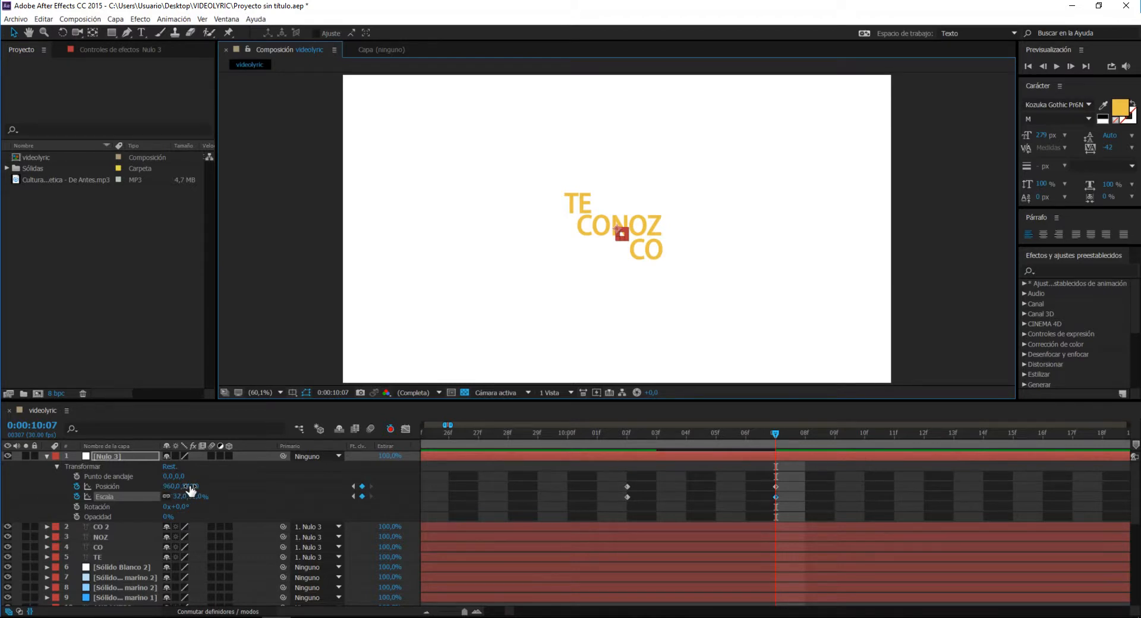
left_click_drag(190, 486, 4, 549)
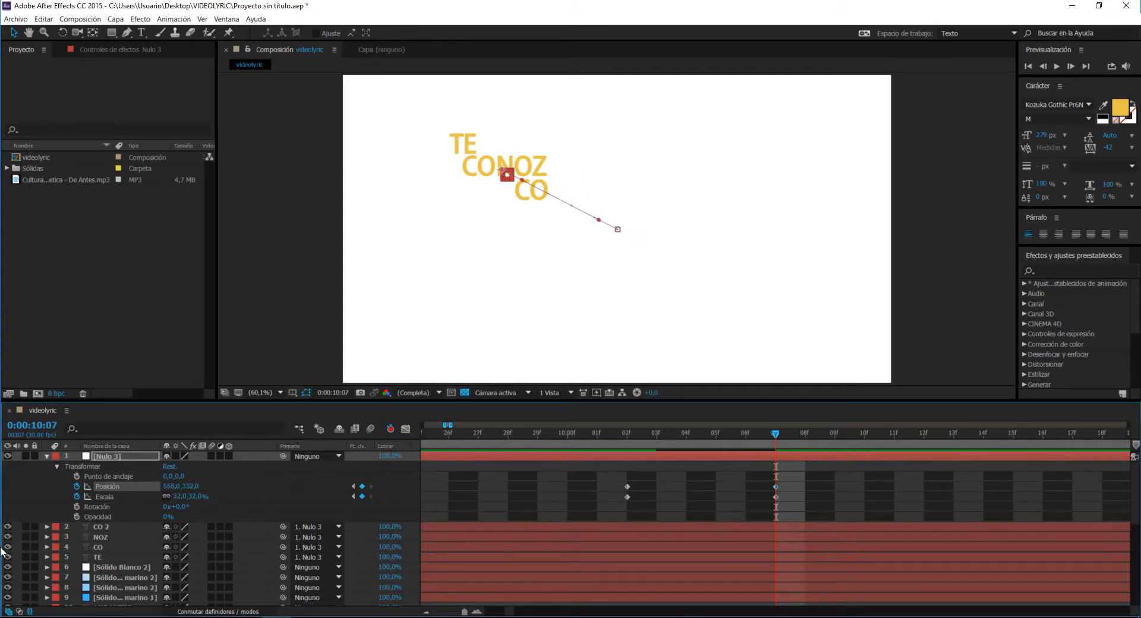
left_click_drag(177, 487, 138, 493)
left_click_drag(612, 436, 772, 480)
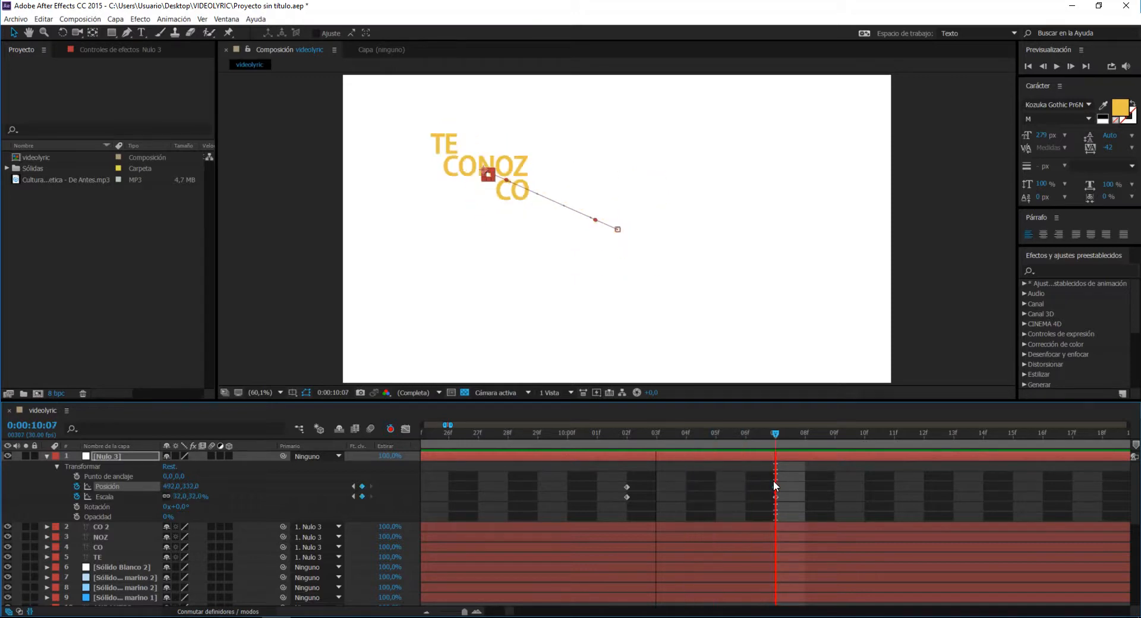
Step: Add a text layer reading "DE ANTES" in the empty area below the shrunken TE CONOZCO
left_click(142, 34)
left_click(438, 309)
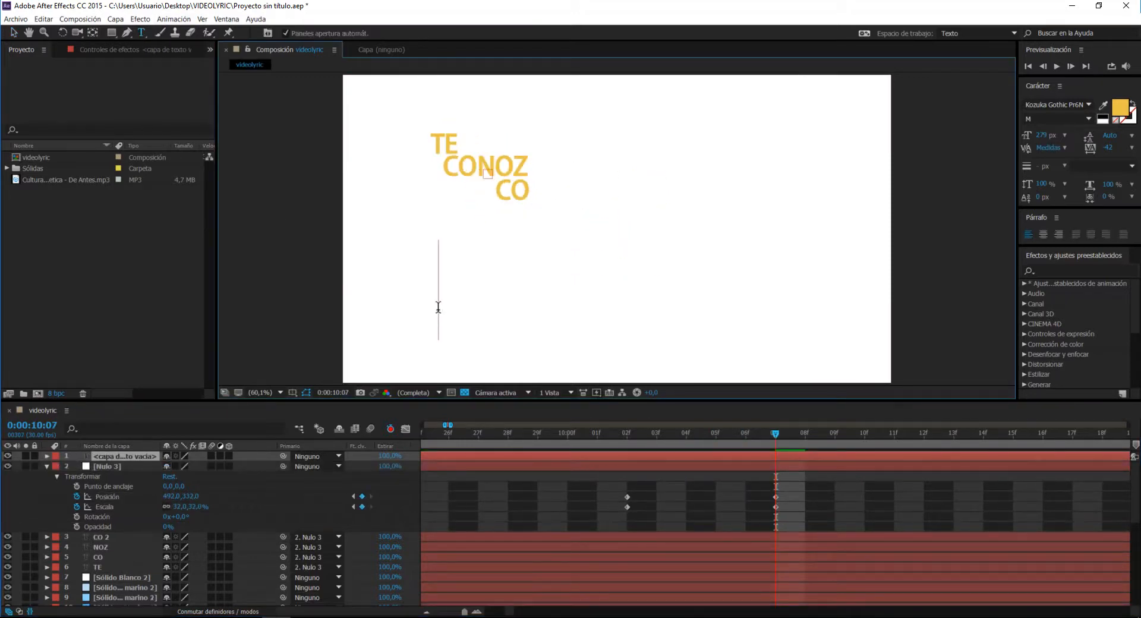
type("DE ANTES")
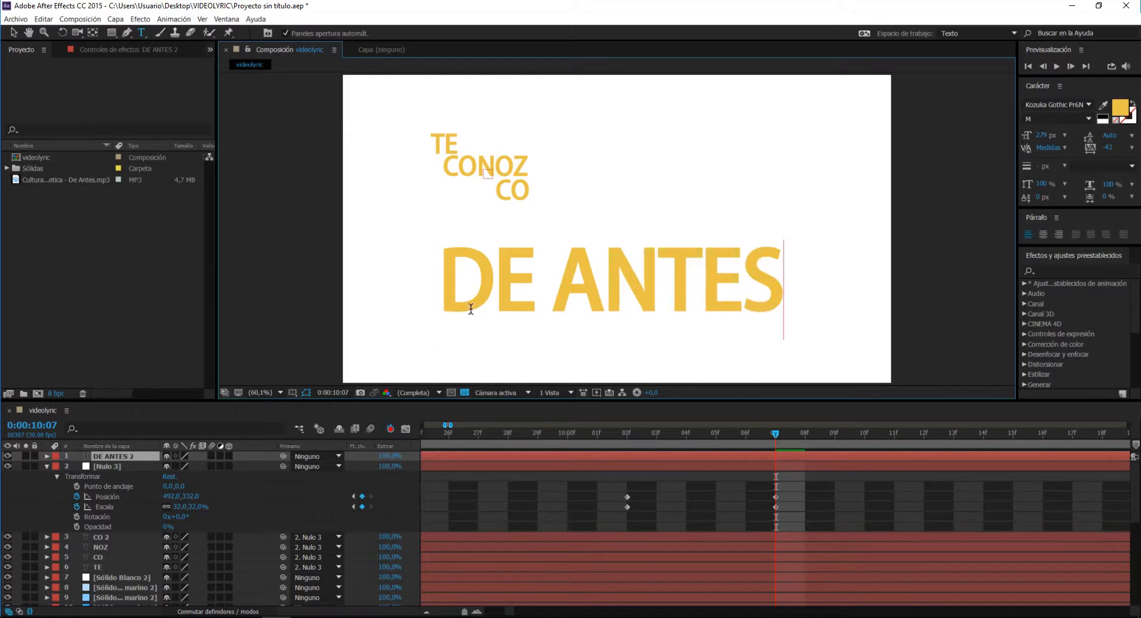
Step: Recolour all of the DE ANTES text to blue 4390FB
left_click_drag(438, 287, 841, 285)
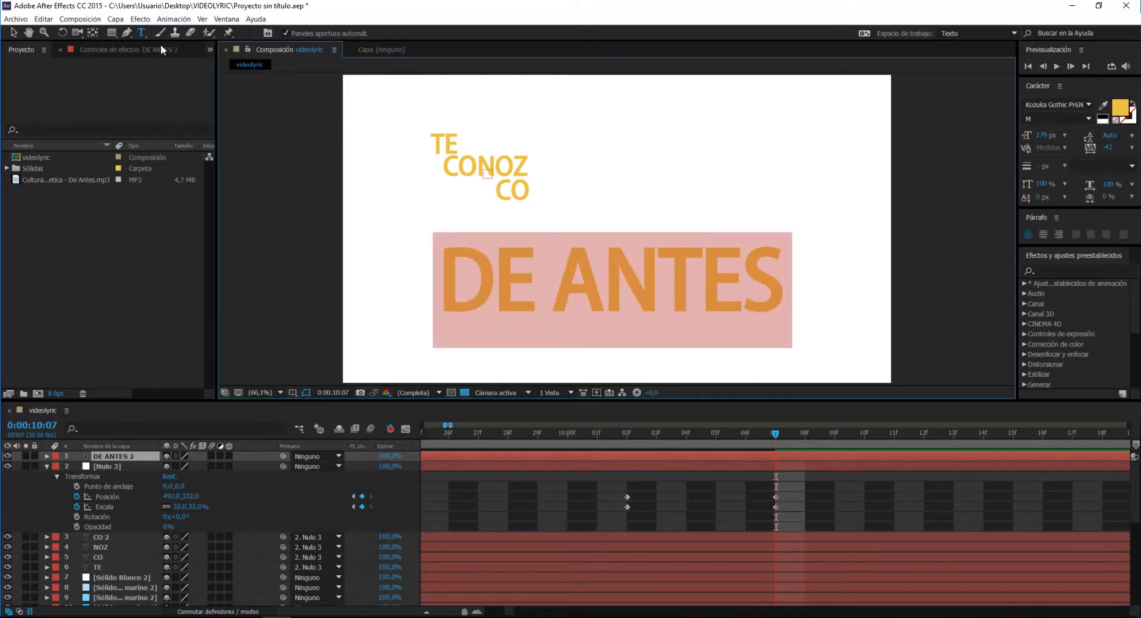
left_click(1120, 107)
mouse_move(181, 94)
left_mouse_down()
mouse_move(180, 75)
mouse_move(182, 89)
left_mouse_up()
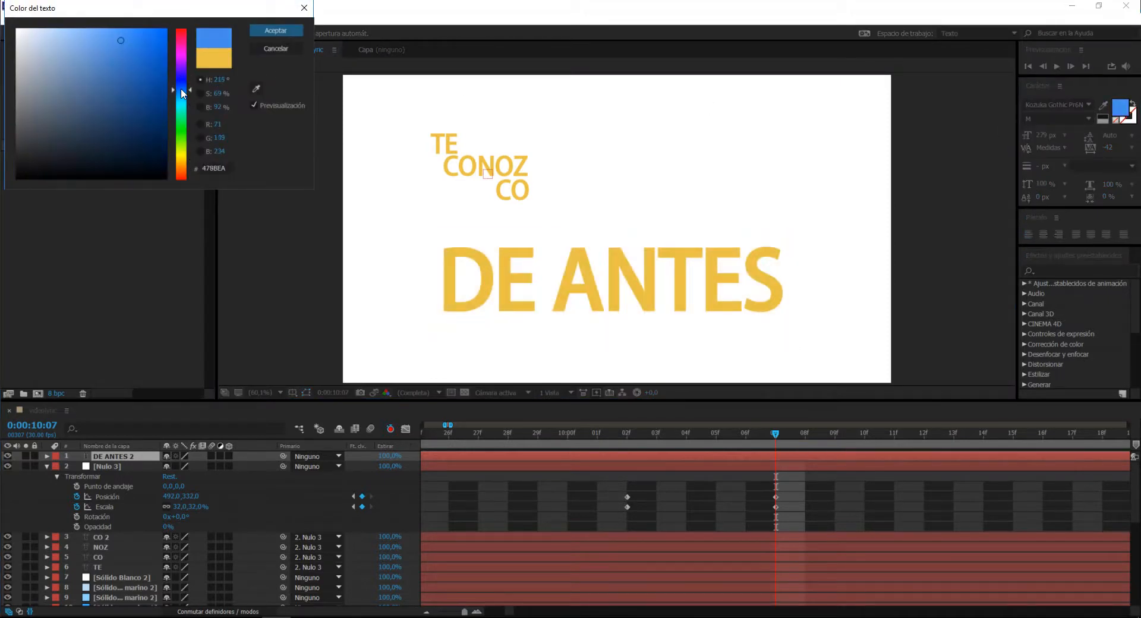
left_click_drag(137, 27, 104, 32)
left_click(276, 31)
left_click(505, 243)
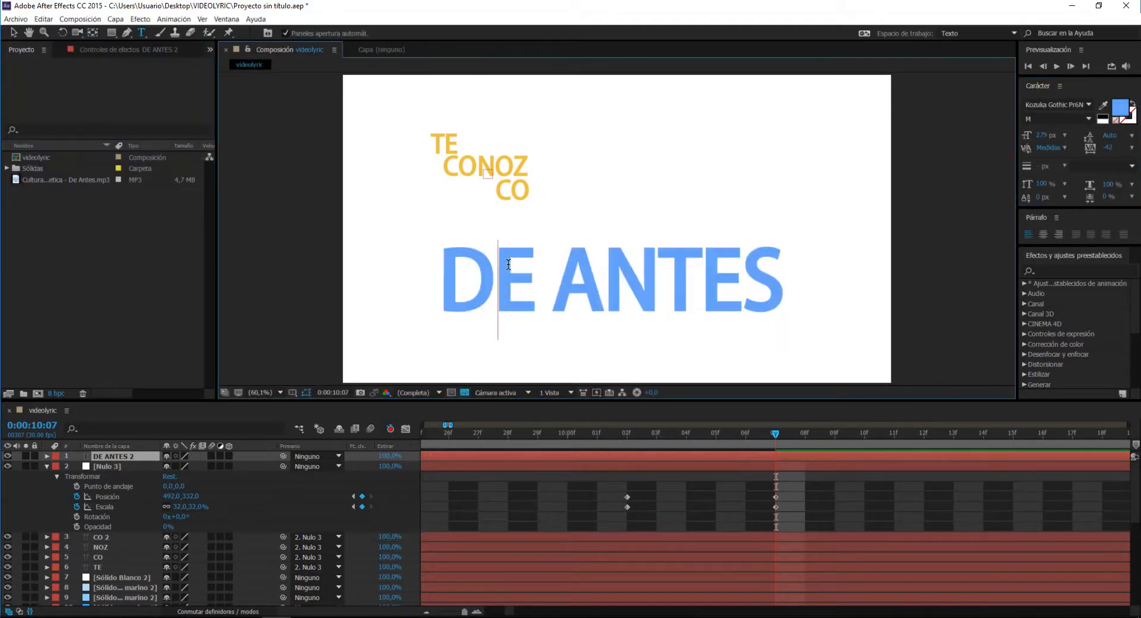
left_click_drag(452, 260, 1001, 203)
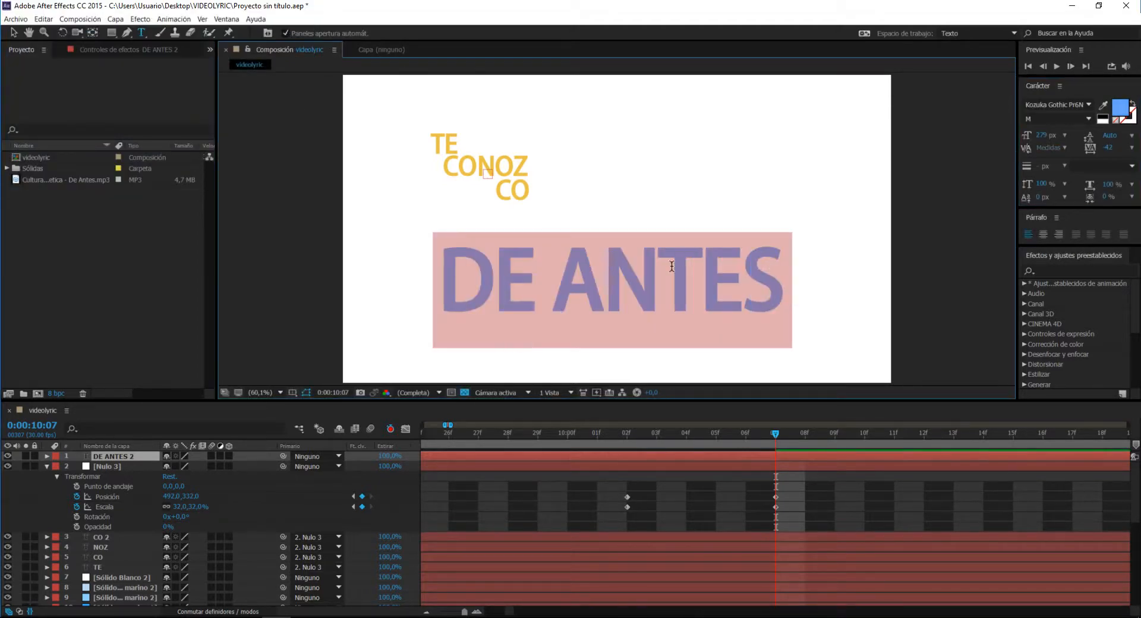
left_click(1121, 112)
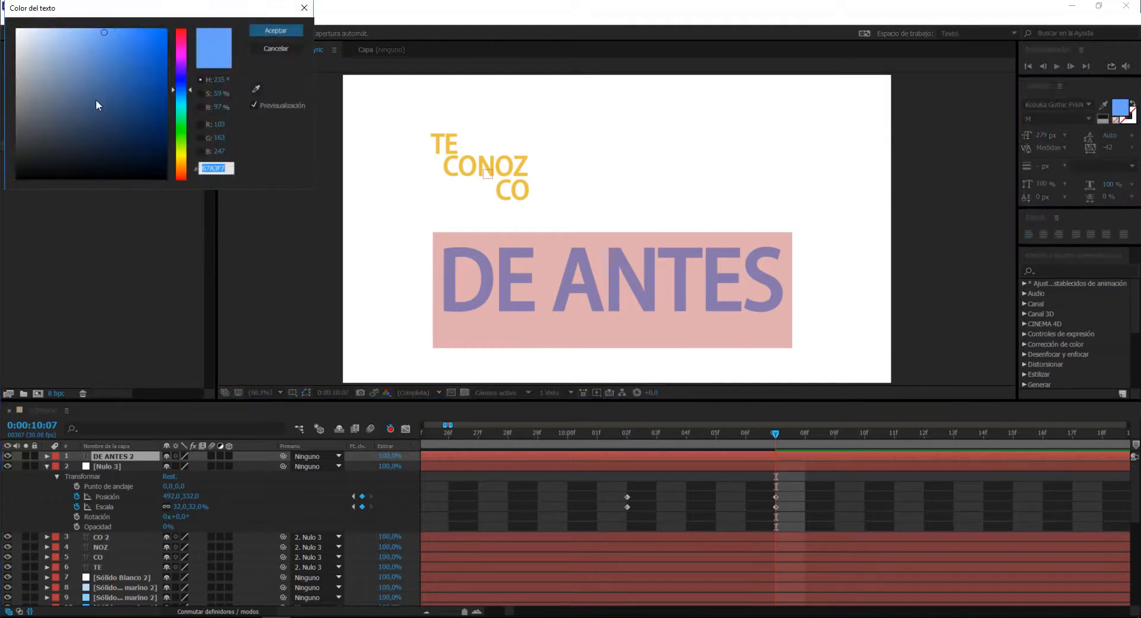
left_click_drag(117, 36, 125, 29)
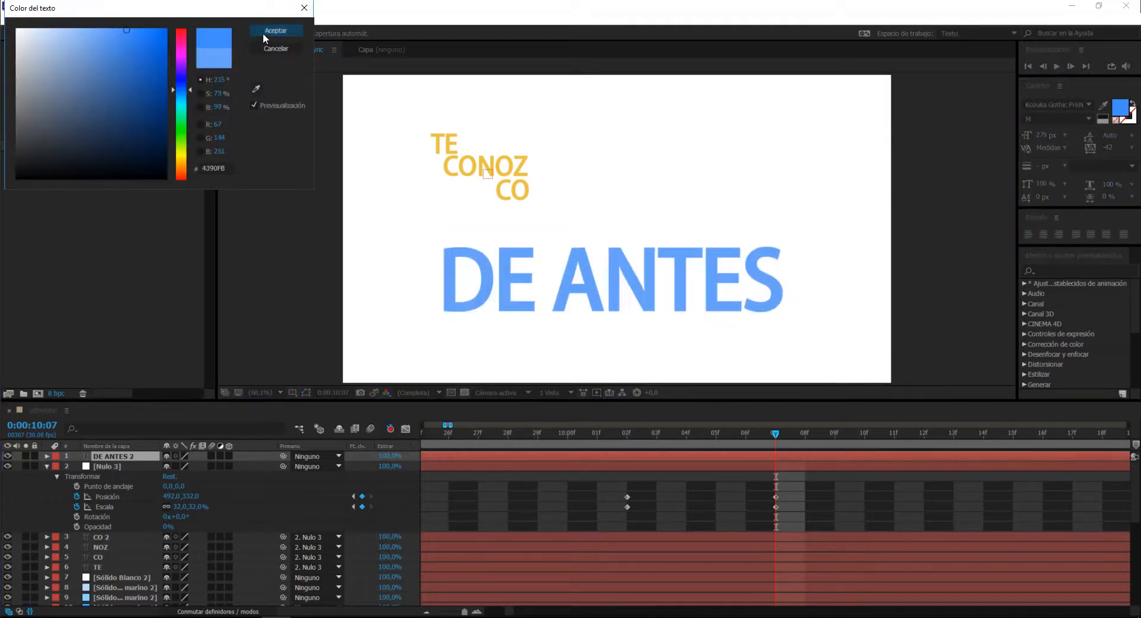
left_click(275, 31)
Step: Move the DE ANTES text up and right so its upper-left corner meets the last CO, and scrub to check the timing
left_click(13, 33)
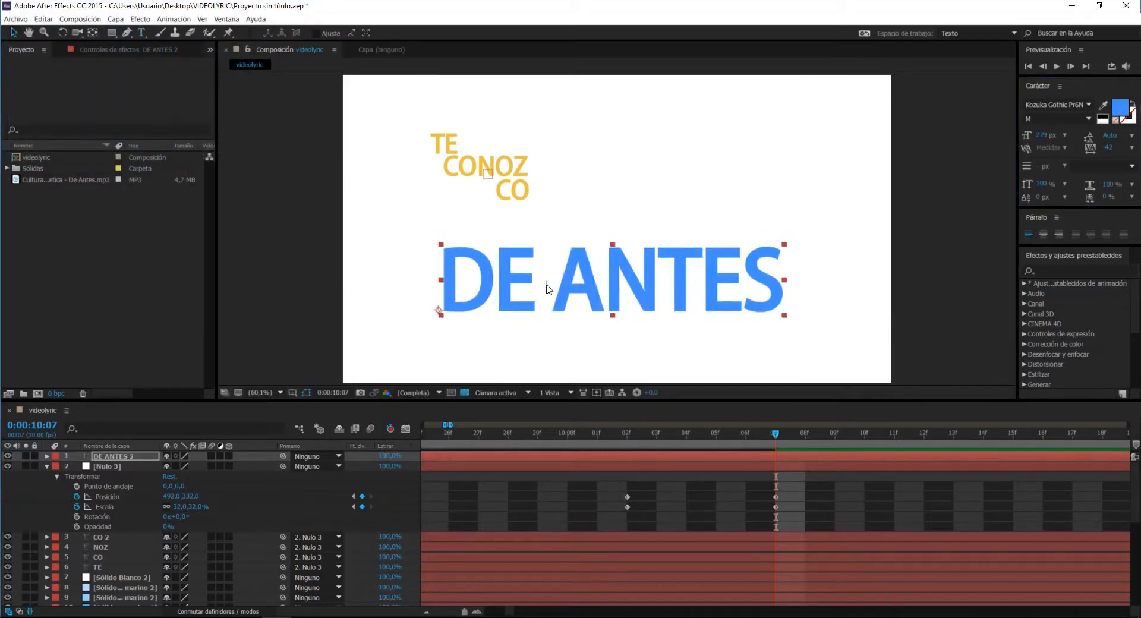
left_click_drag(511, 263, 510, 229)
key("Caps_Lock")
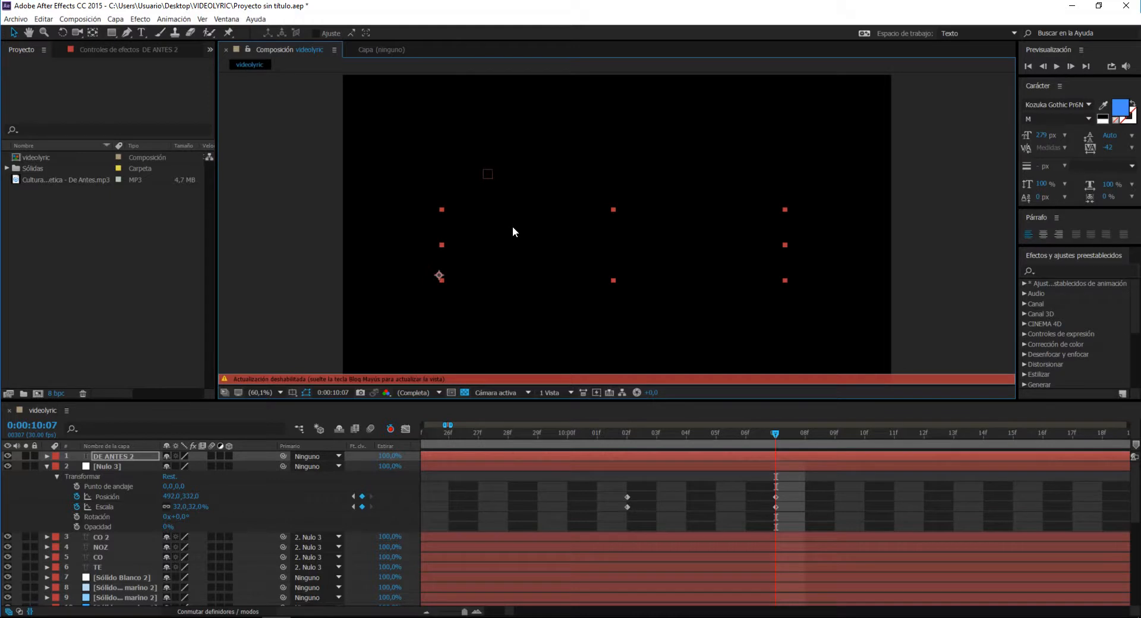
key("Caps_Lock")
mouse_move(504, 212)
left_mouse_down()
mouse_move(540, 216)
mouse_move(519, 204)
left_mouse_up()
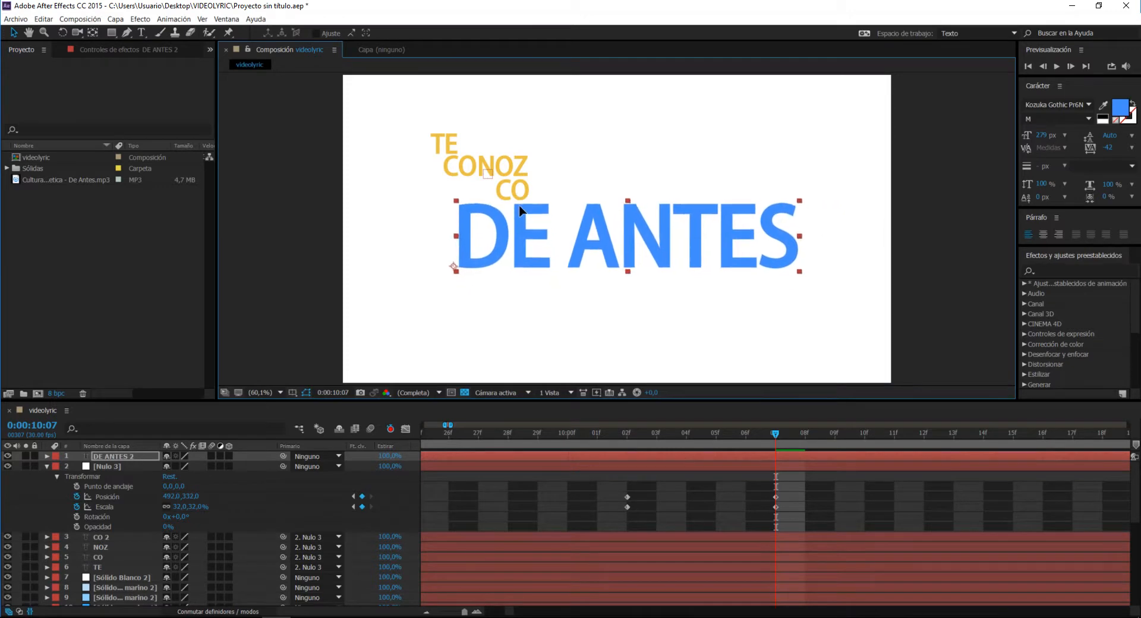
left_click_drag(518, 204, 516, 205)
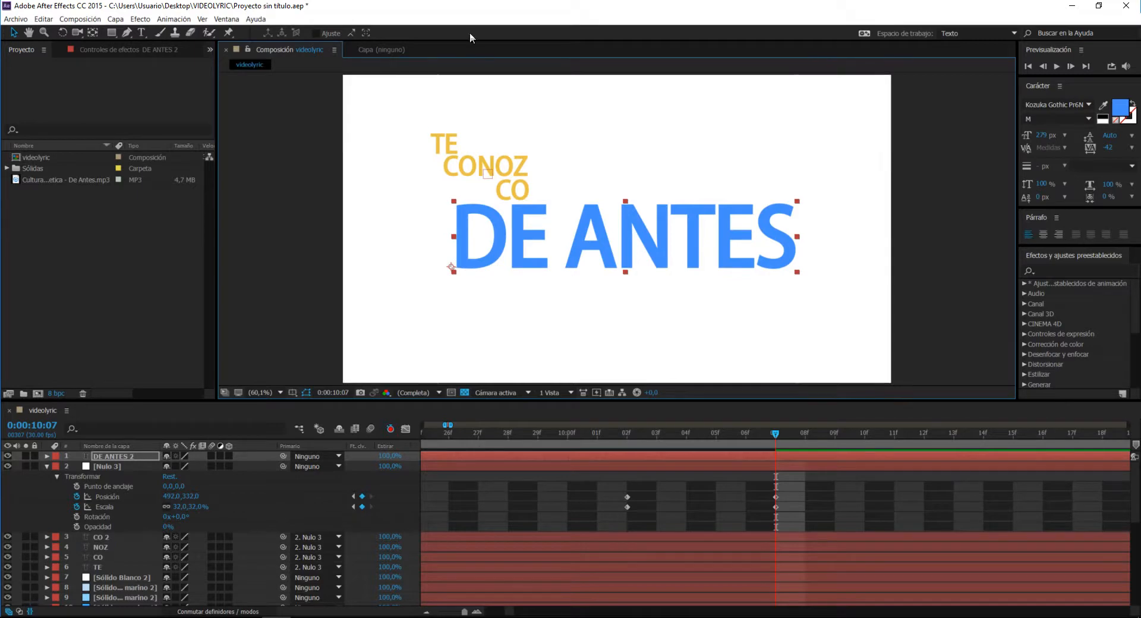
left_click_drag(569, 445, 775, 473)
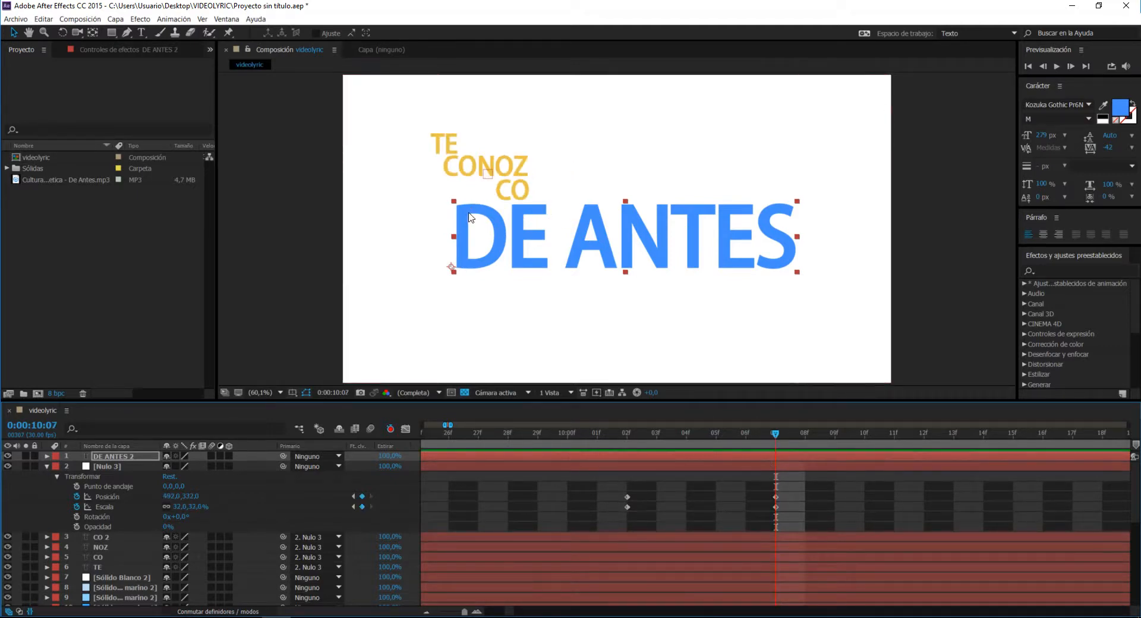
left_click_drag(470, 219, 531, 211)
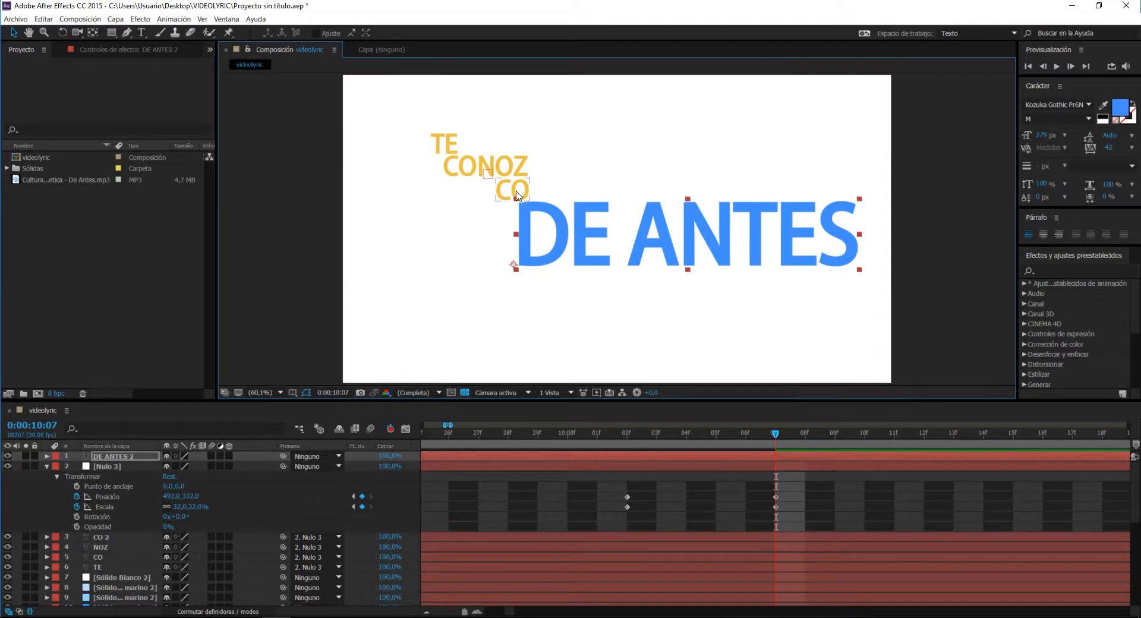
left_click(769, 452)
Step: Move the anchor point of DE ANTES to the text's upper-left corner and expand the layer's transform properties
left_click(92, 33)
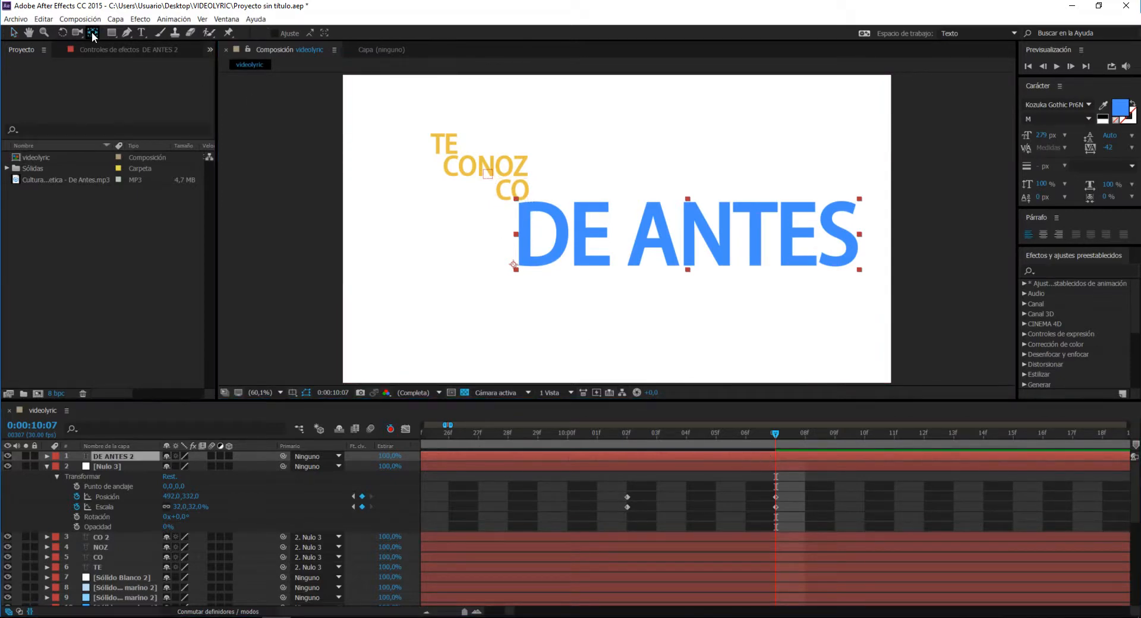
left_click_drag(512, 264, 515, 196)
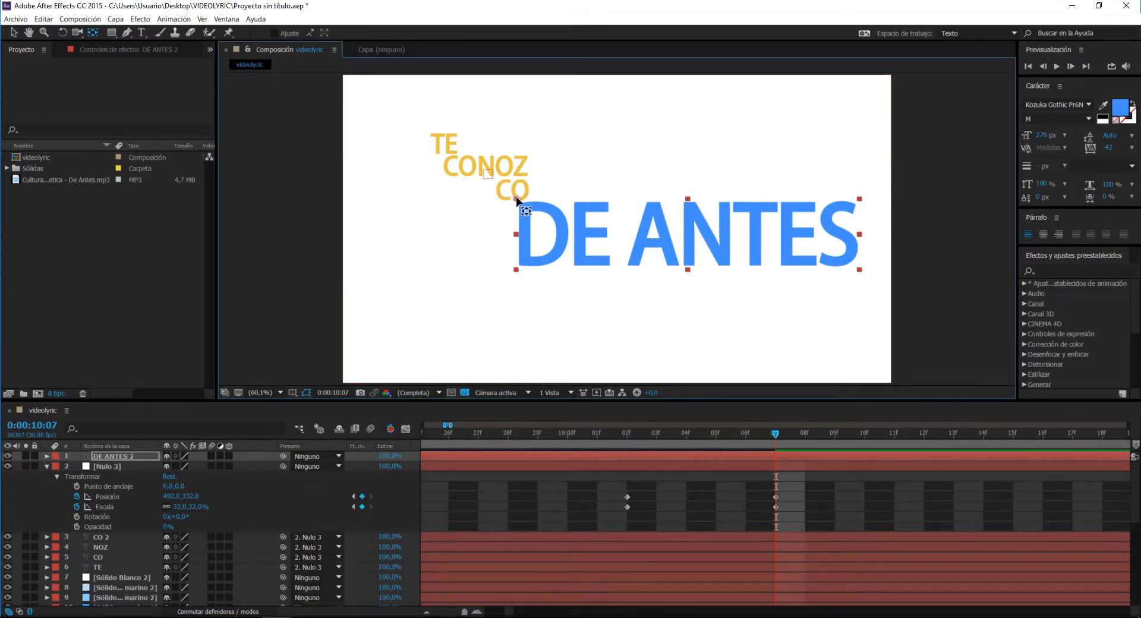
left_click(516, 200)
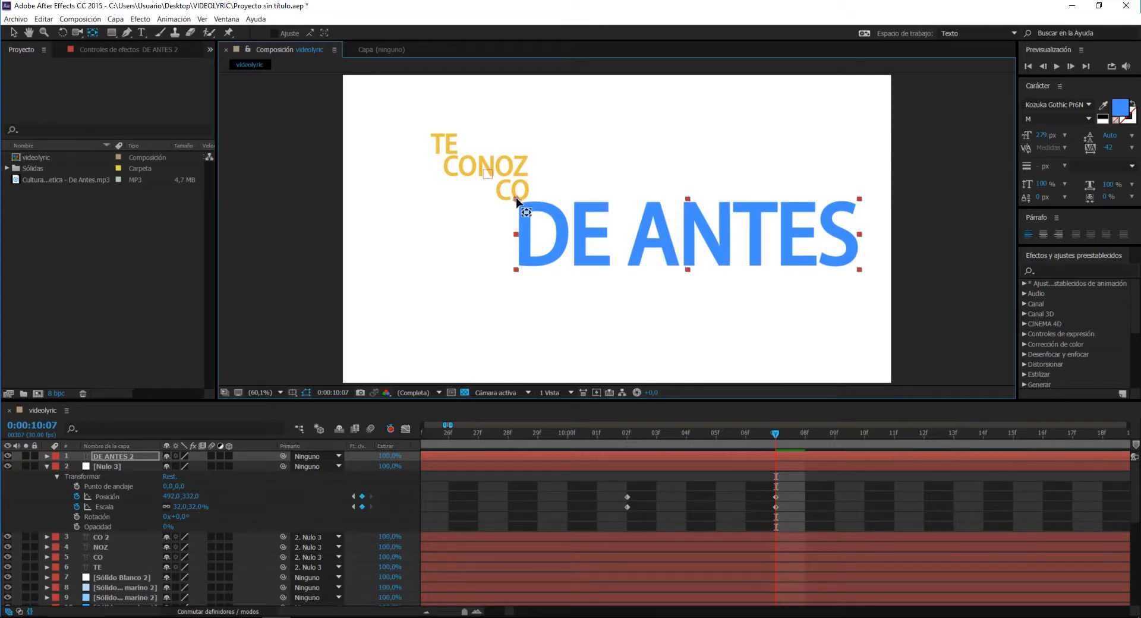
left_click(47, 456)
left_click(57, 477)
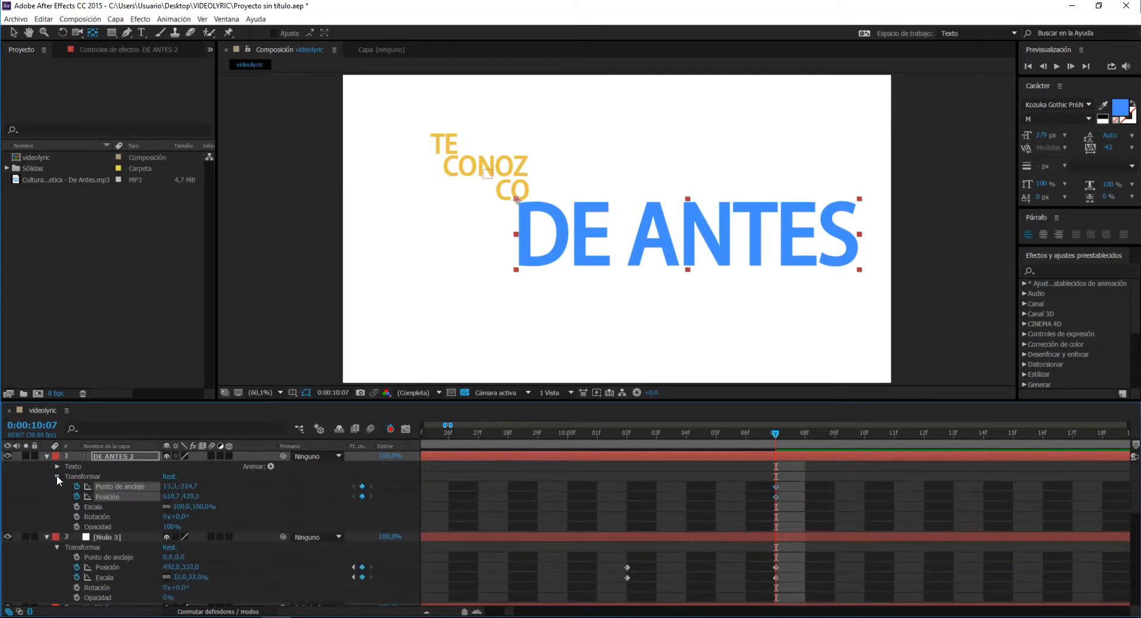
Step: Delete the anchor point and position keyframes of DE ANTES and start new position and scale keyframes at 0:00:10:07
left_click(635, 478)
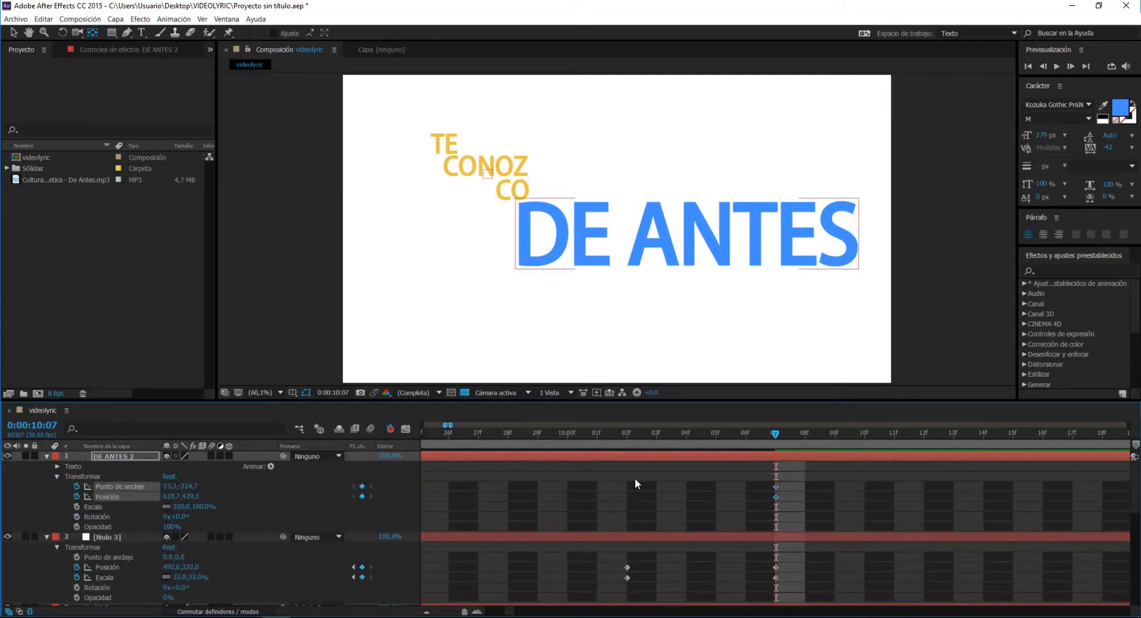
left_click_drag(781, 476, 771, 505)
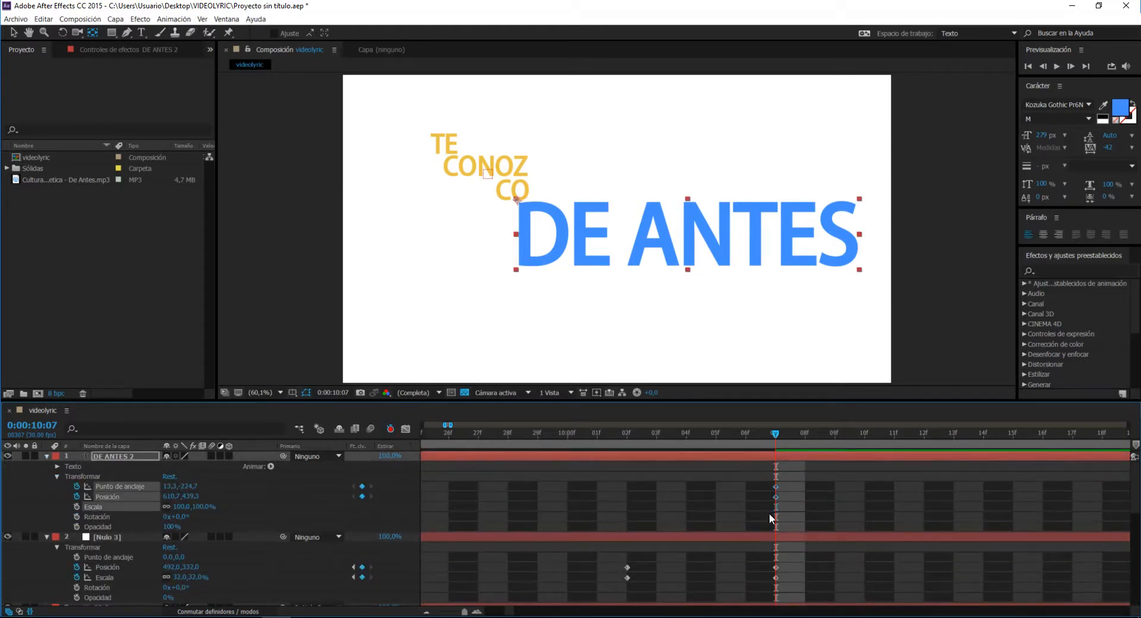
key("Delete")
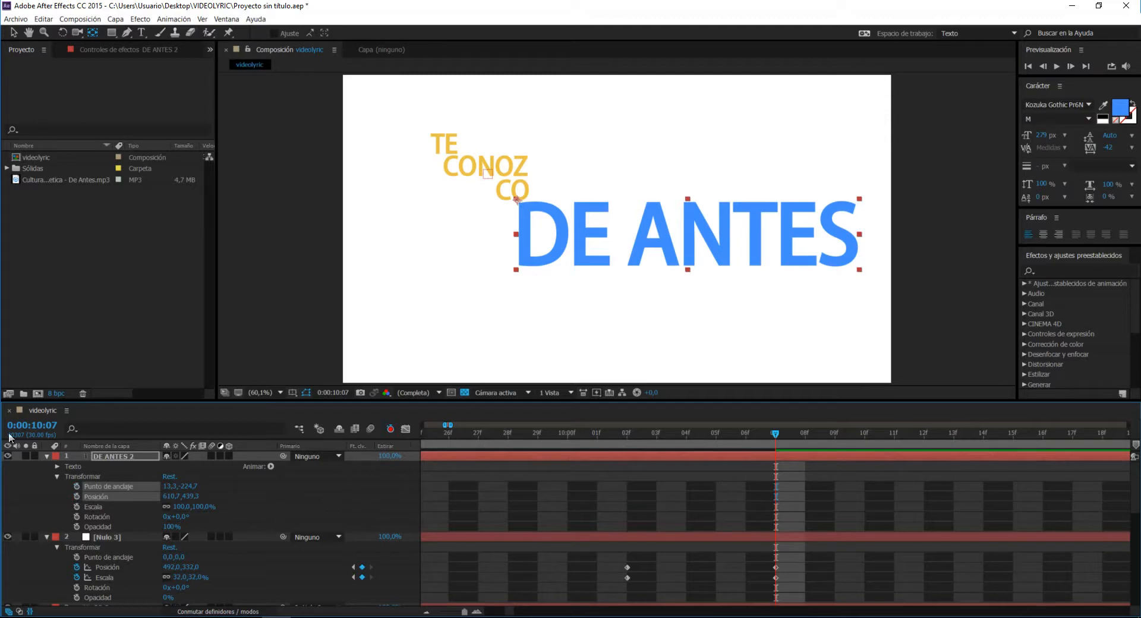
left_click(76, 497)
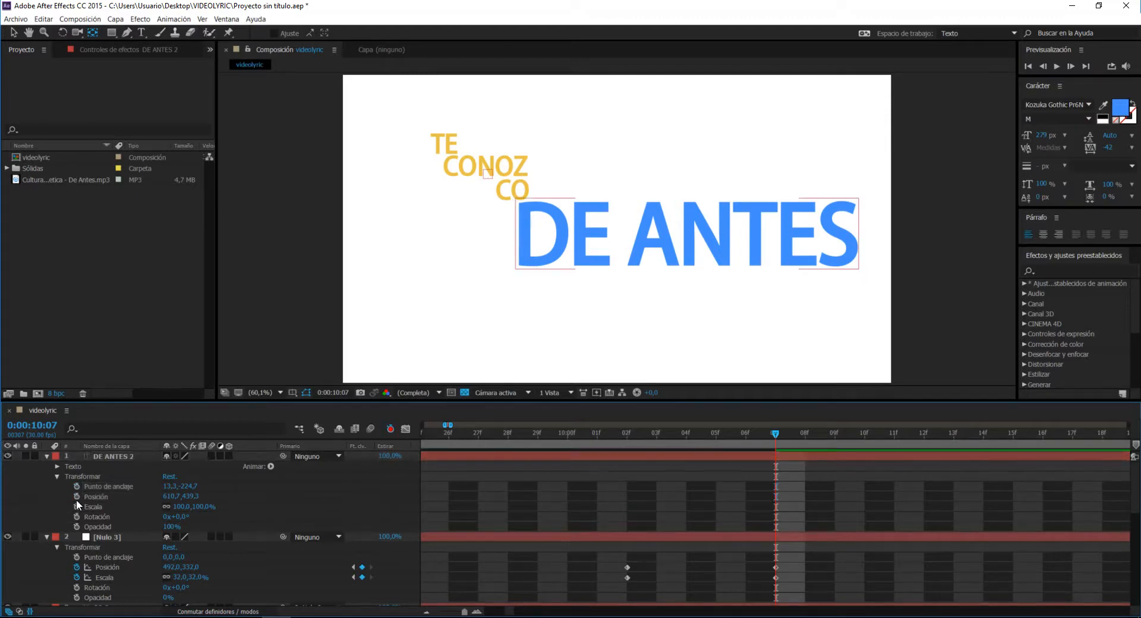
left_click(77, 507)
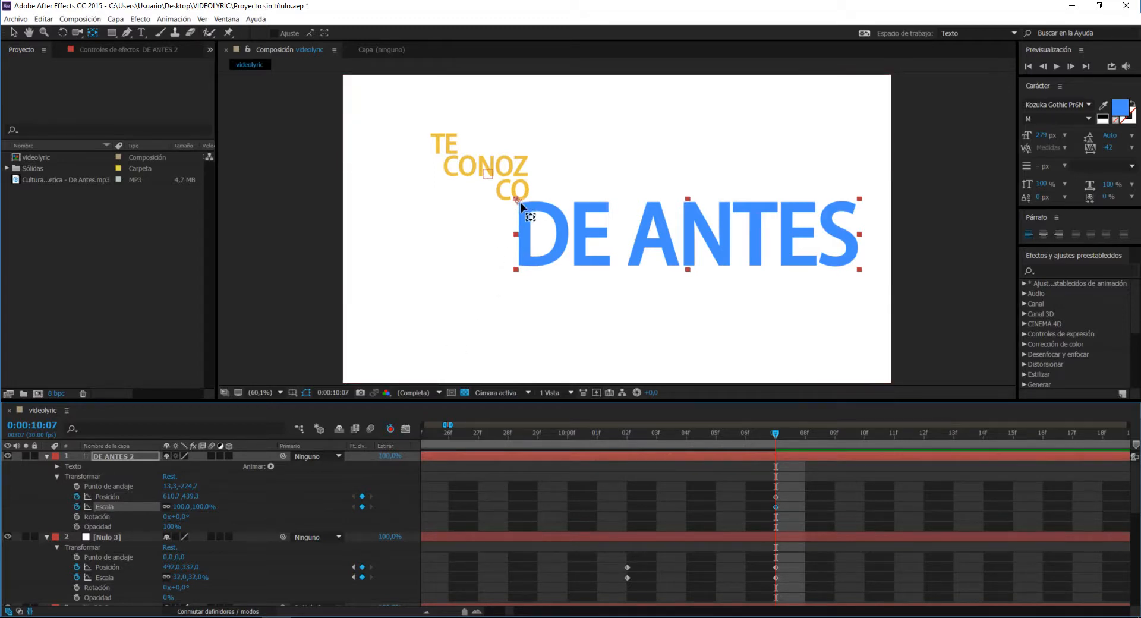
Step: Try a scale of 0% on DE ANTES at 0:00:10:07 and undo it
left_click(181, 507)
type("00")
key("Return")
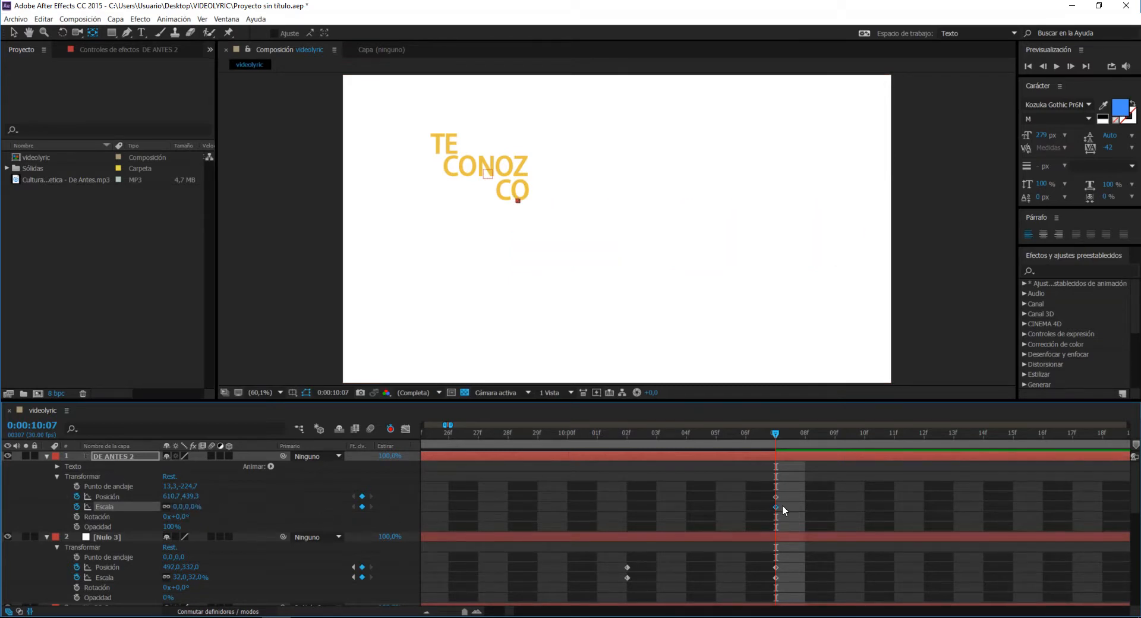
key("ctrl+z")
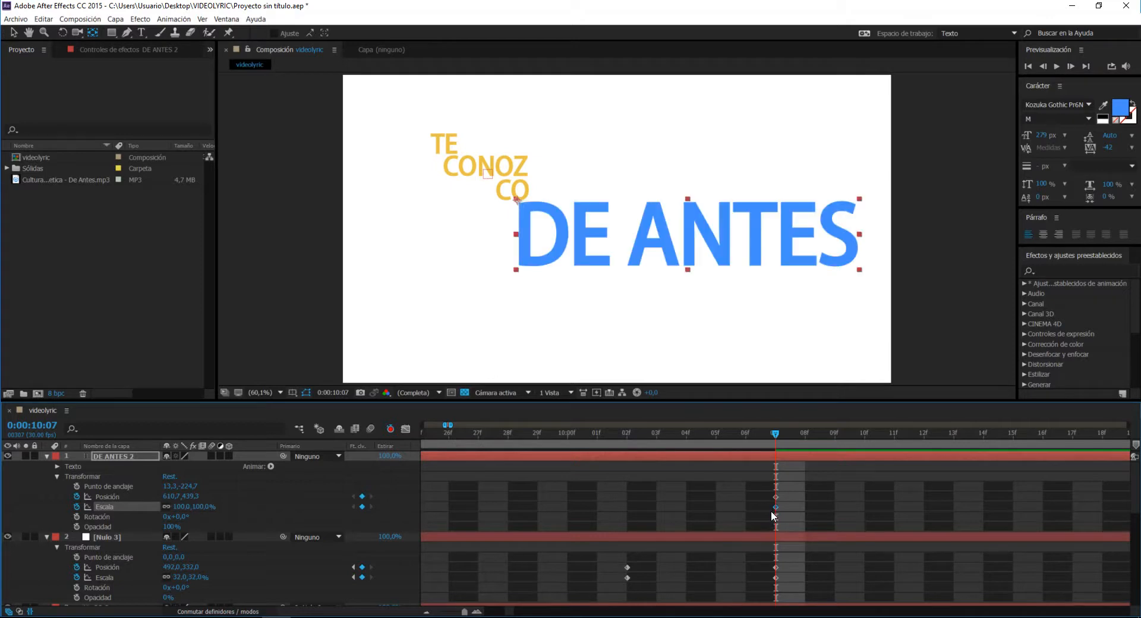
Step: Add position and scale keyframes to DE ANTES at 0:00:10:12, plus another scale keyframe at 0:00:10:11
key("space")
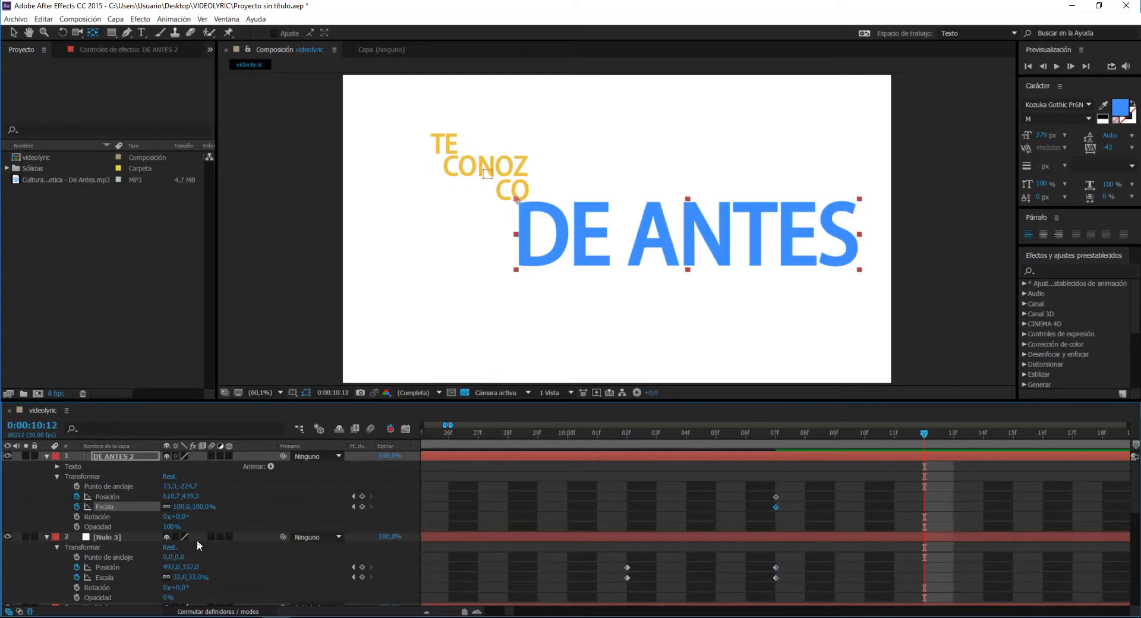
left_click(362, 496)
left_click(361, 507)
left_click(895, 438)
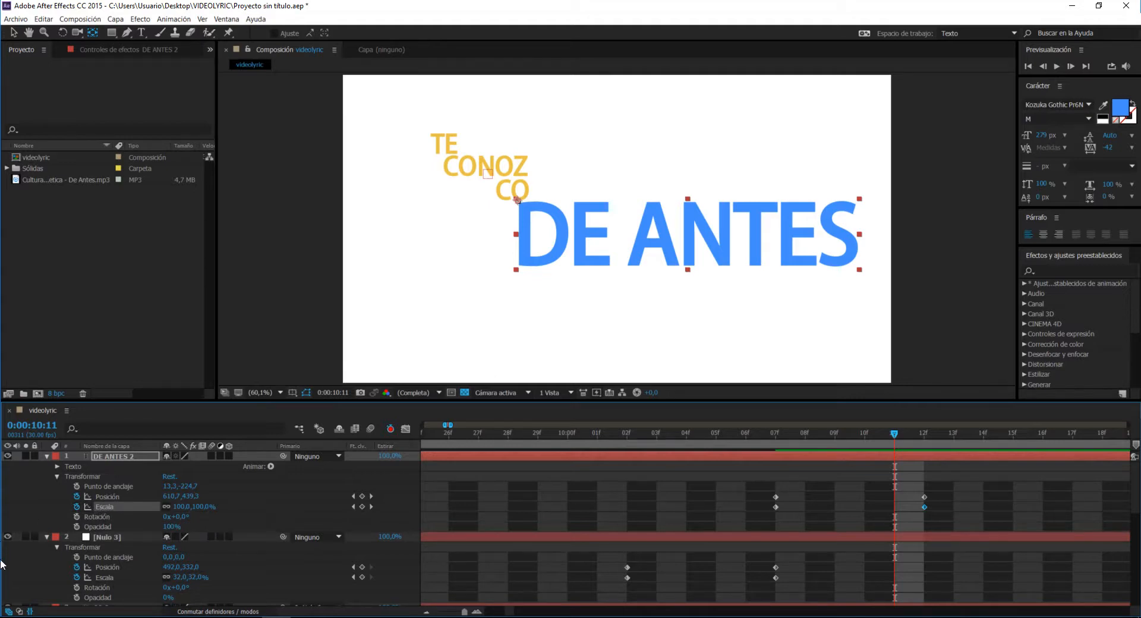
left_click(37, 515)
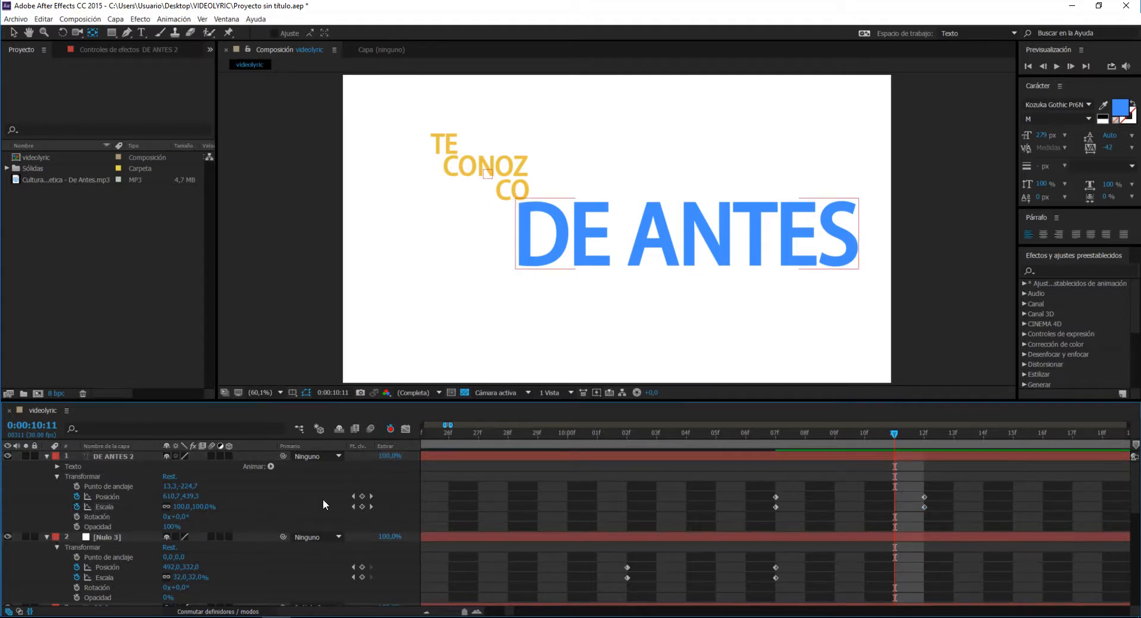
left_click(362, 507)
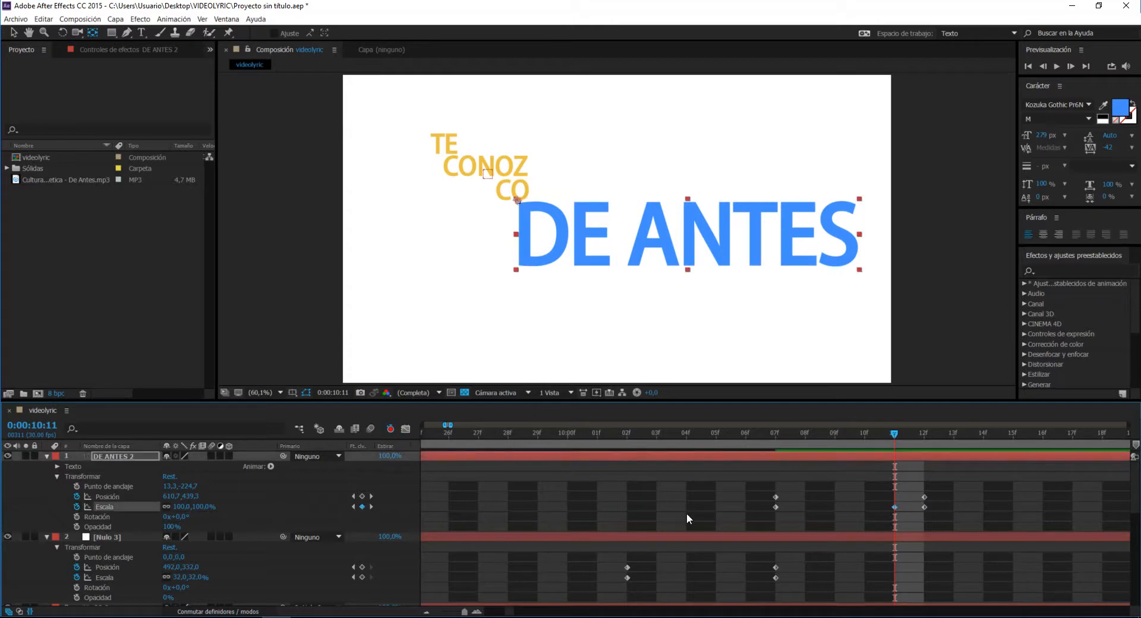
Step: Delete both position keyframes of DE ANTES, keeping only the scale keyframes
left_click(777, 440)
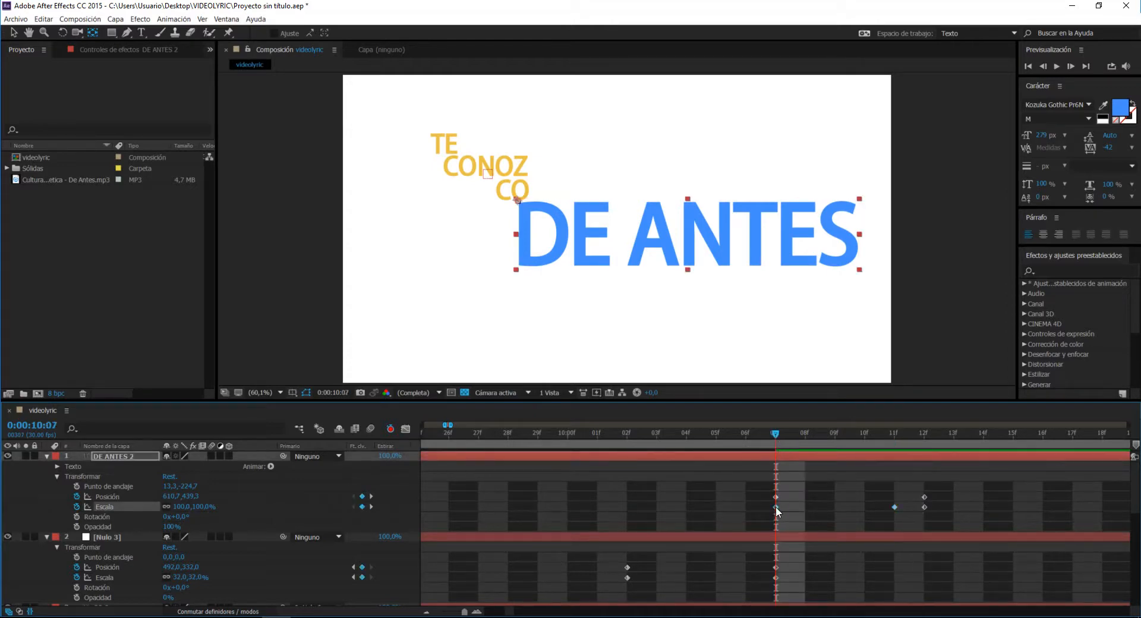
left_click_drag(714, 469, 949, 497)
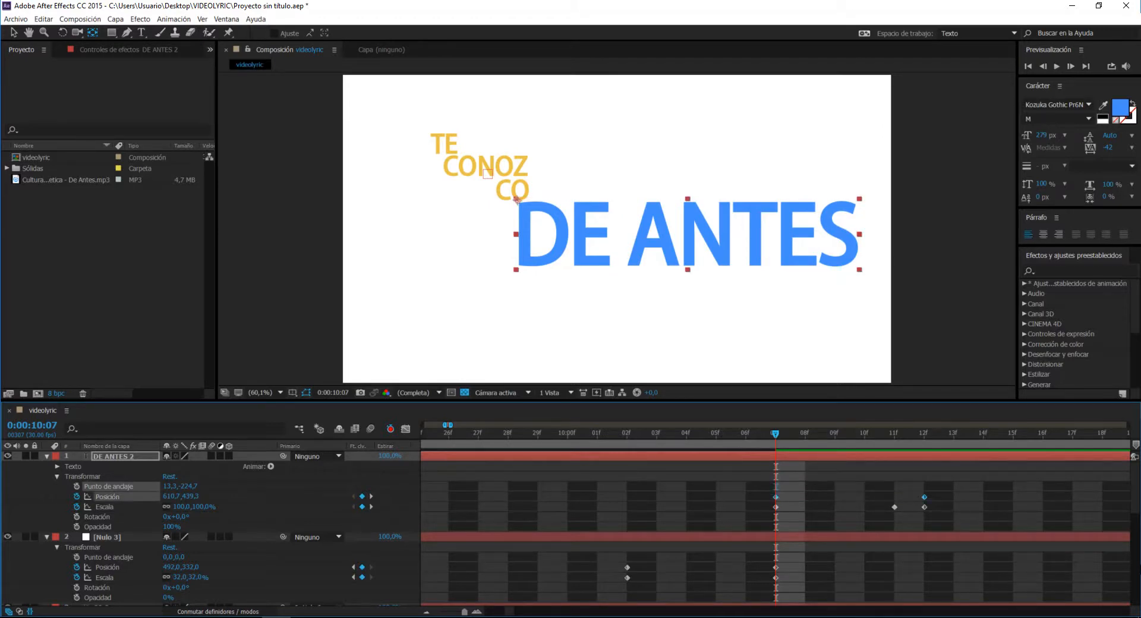
key("Delete")
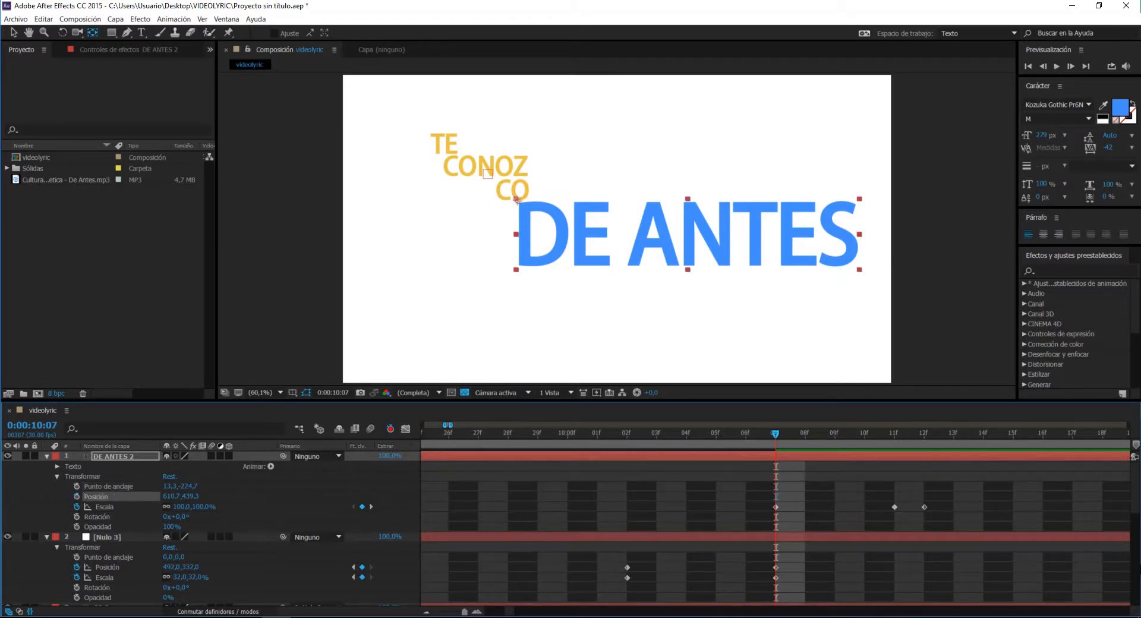
Step: Set the scale of DE ANTES to 0% at the first scale keyframe, 0:00:10:07
left_click(775, 506)
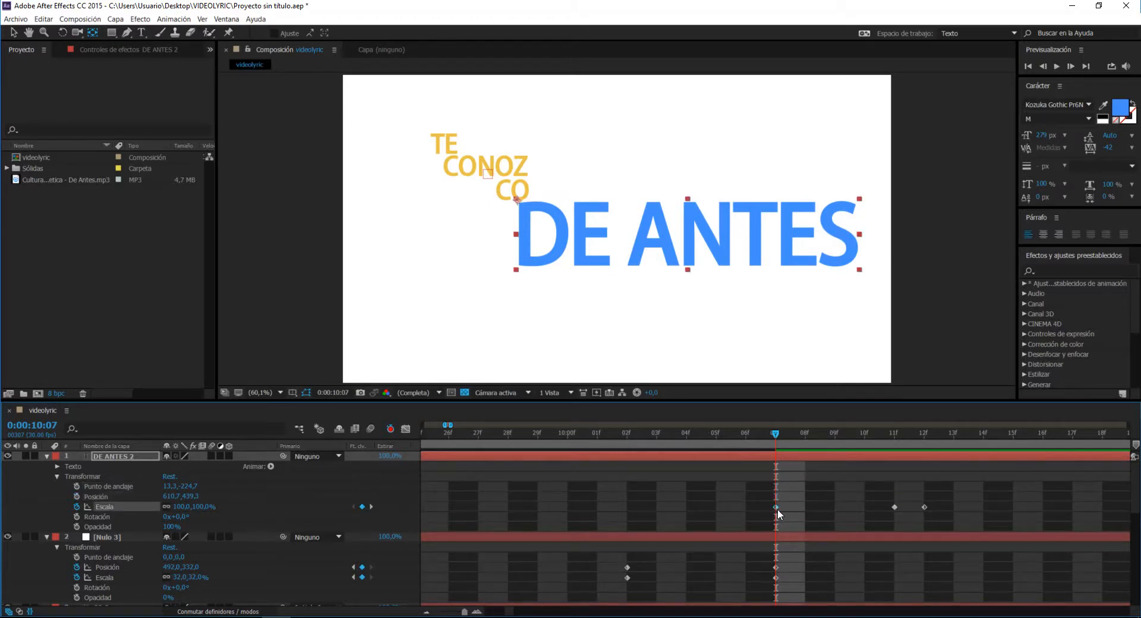
left_click(180, 506)
type("0")
key("Return")
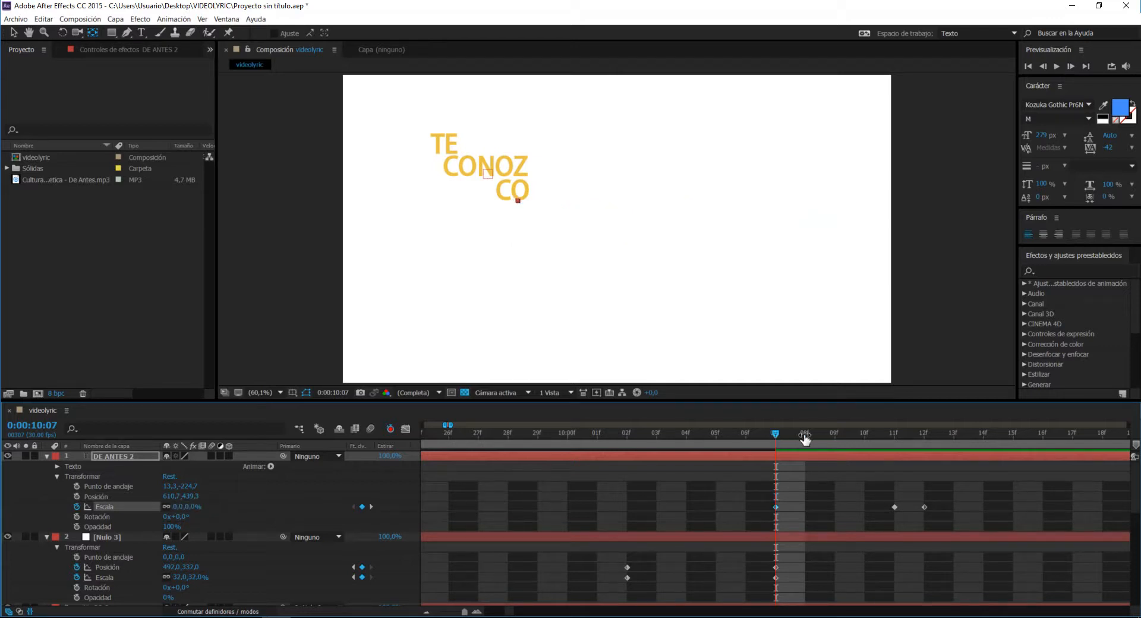
Step: Try a 120% scale on the DE ANTES keyframe at 0:00:10:11, undo it, and set 110% instead
left_click_drag(768, 437, 895, 512)
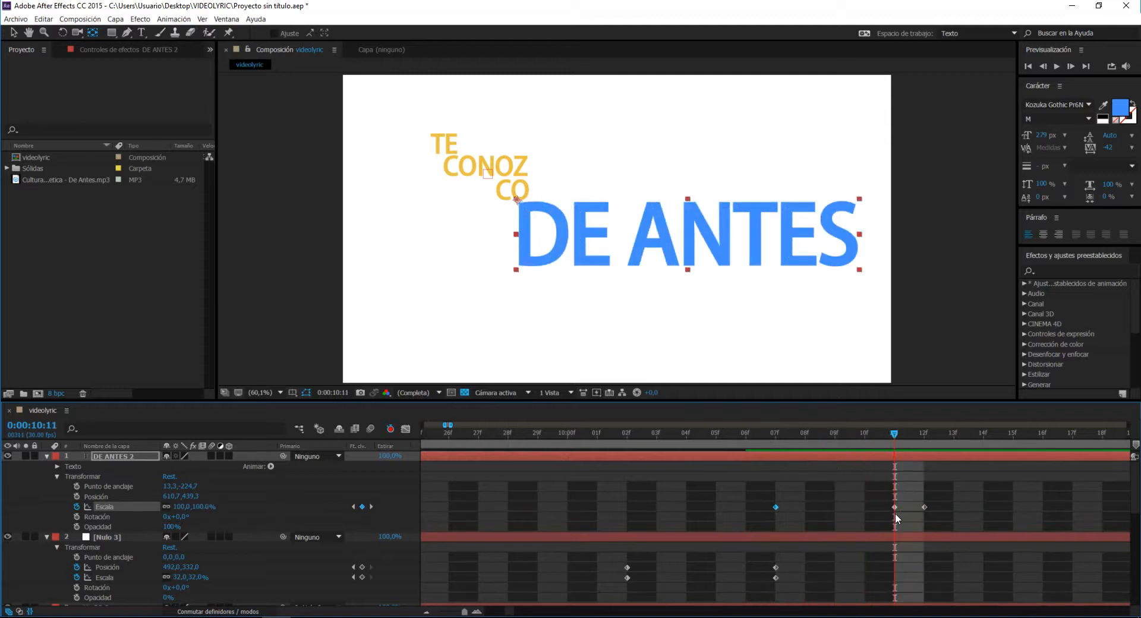
left_click(178, 506)
type("120")
key("Return")
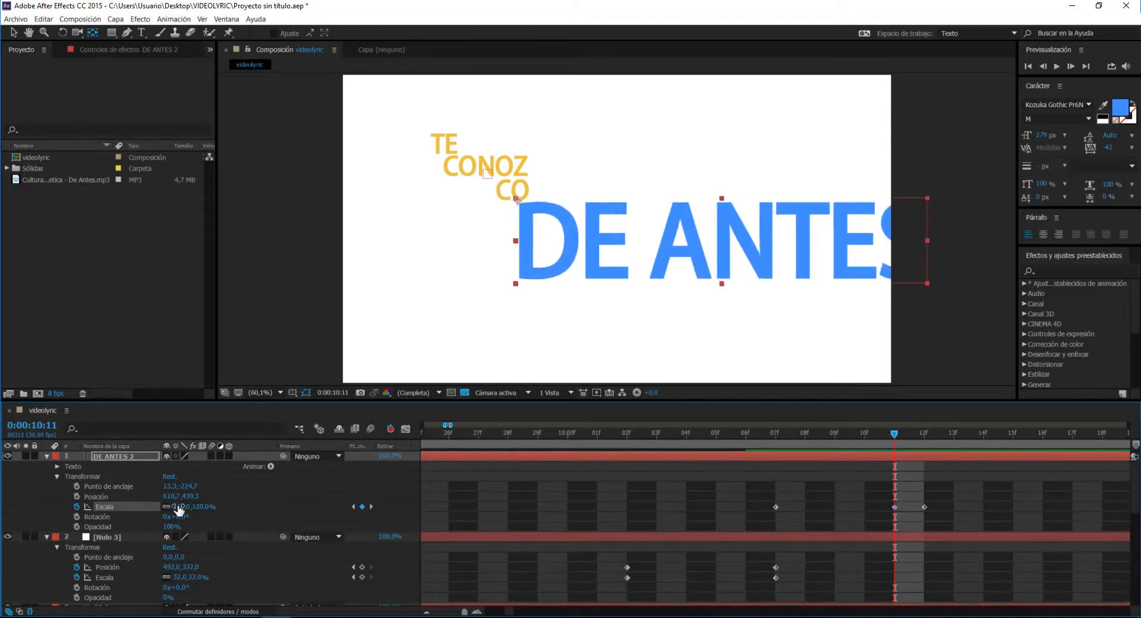
key("ctrl+z")
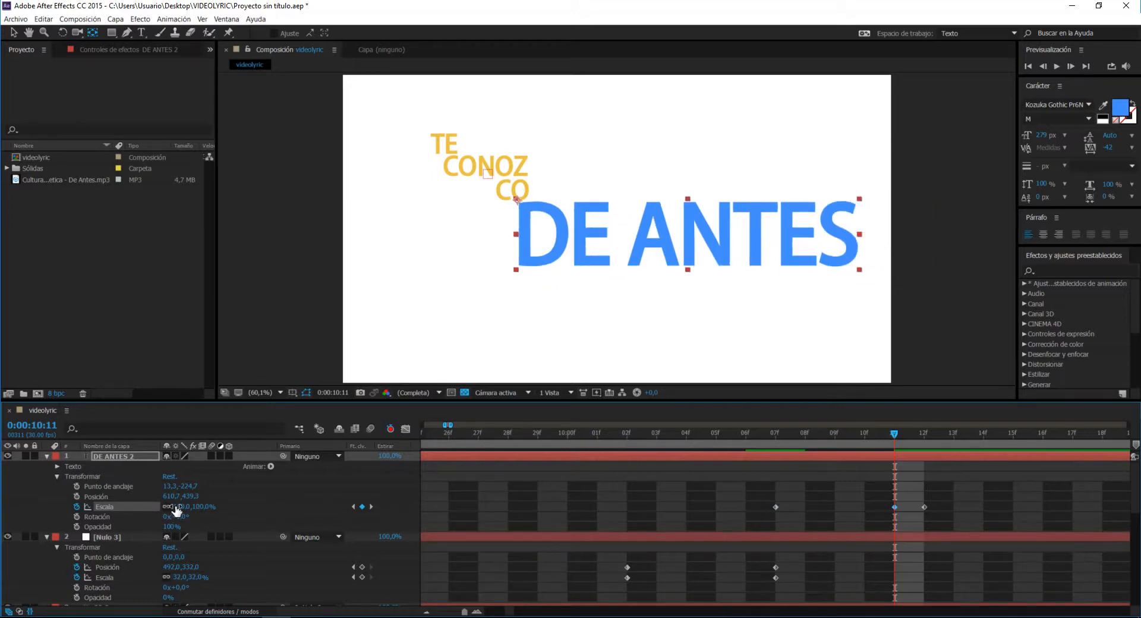
left_click(179, 506)
type("110")
key("Return")
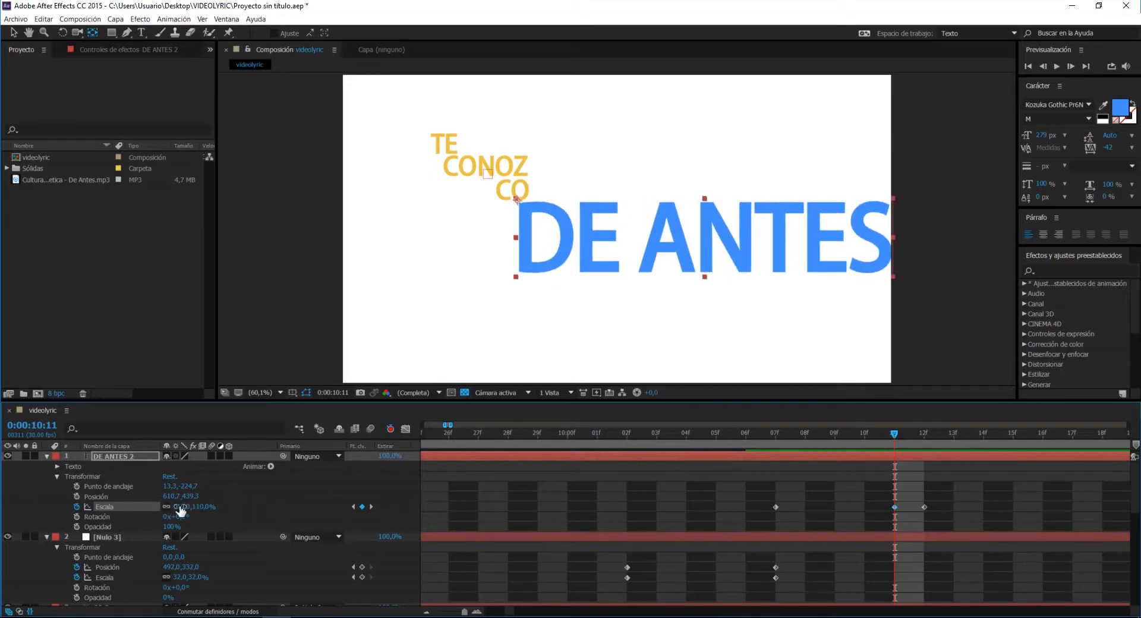
Step: Preview the DE ANTES scale-in together with the TE CONOZCO shrink, starting from about 0:00:10:01
left_click_drag(762, 438, 618, 461)
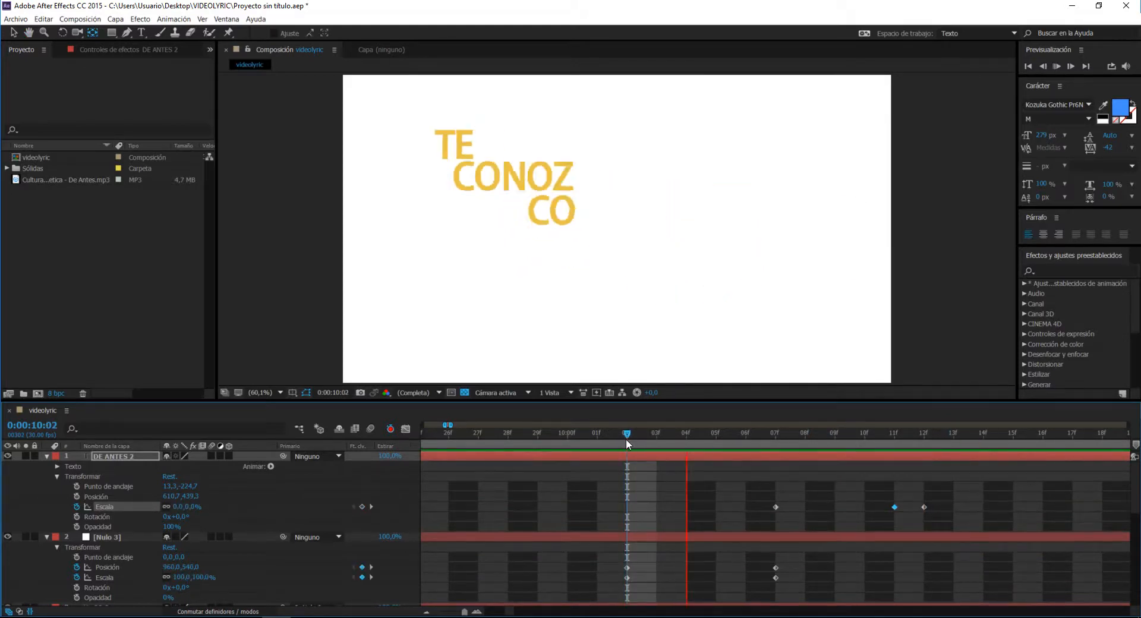
left_click(580, 437)
left_click(607, 437)
key("space")
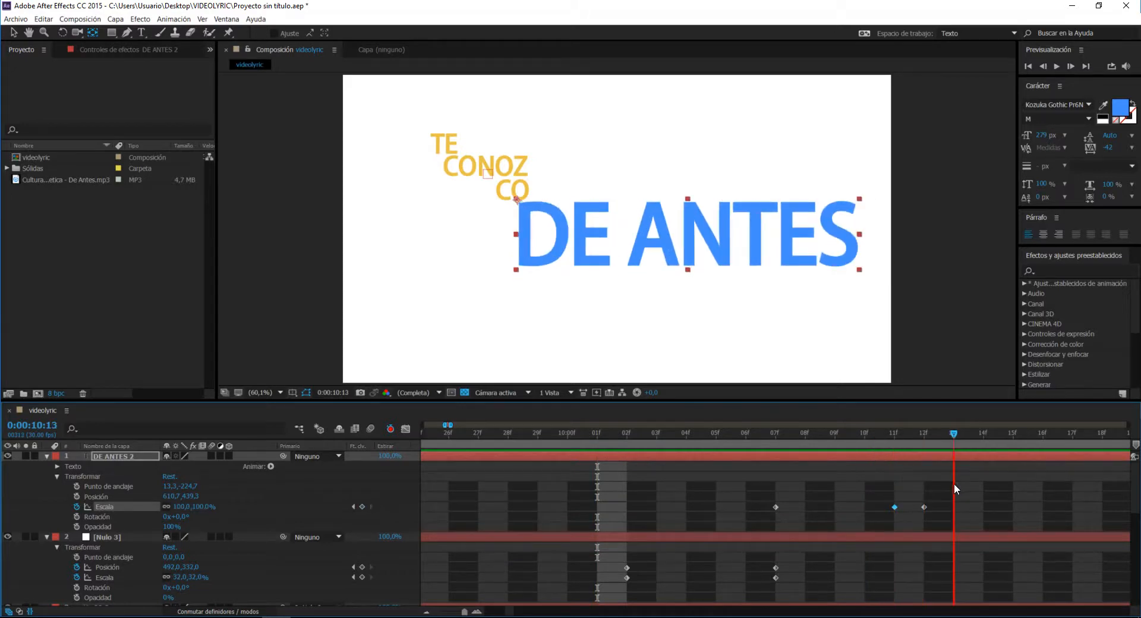
key("space")
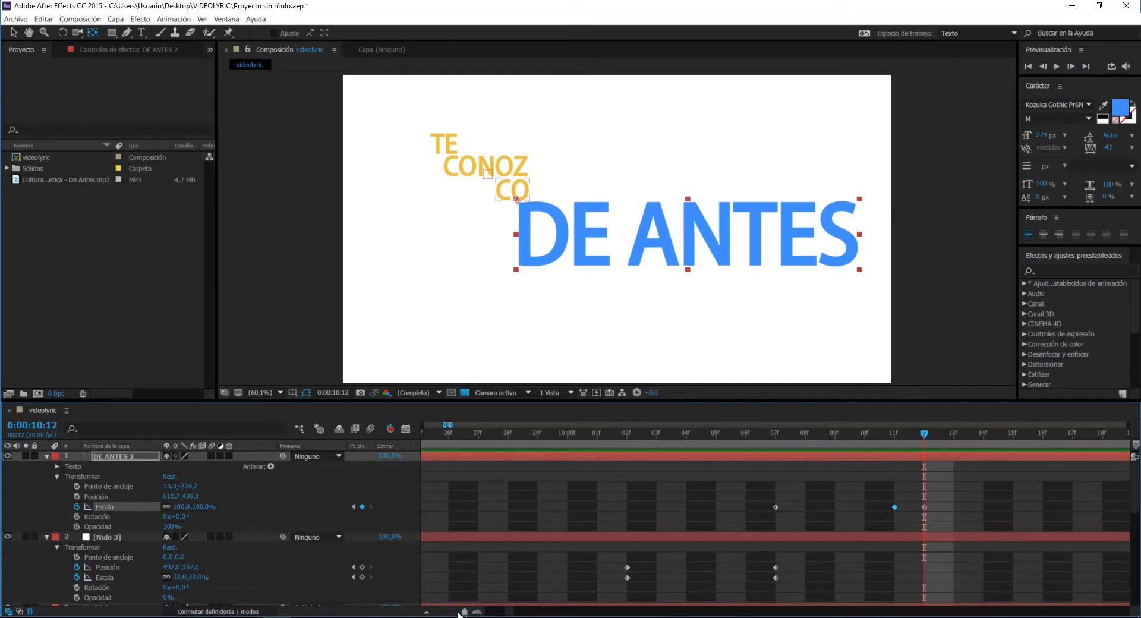
Step: Collapse the DE ANTES layer's properties and move the current time to 0:00:11:18
left_click_drag(462, 612, 460, 613)
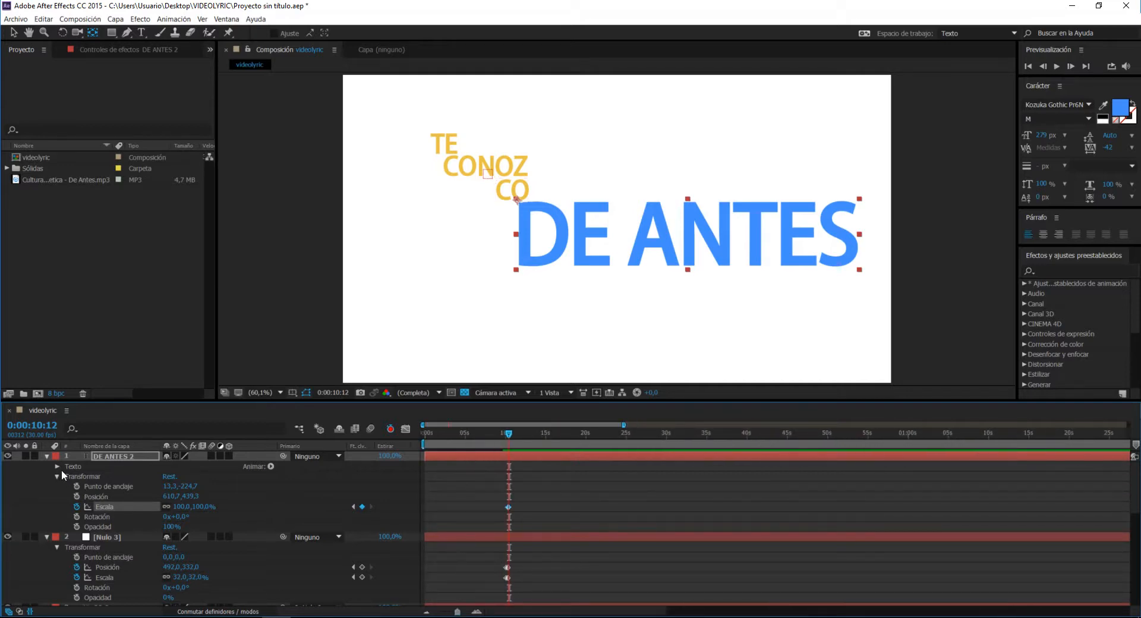
left_click(47, 456)
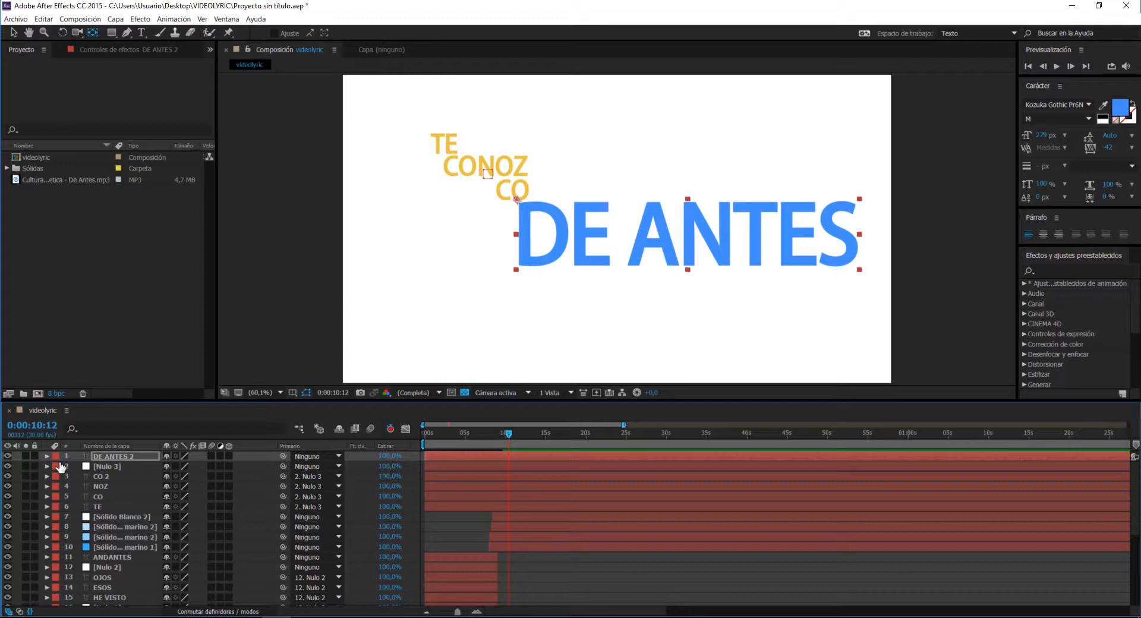
left_click(59, 466)
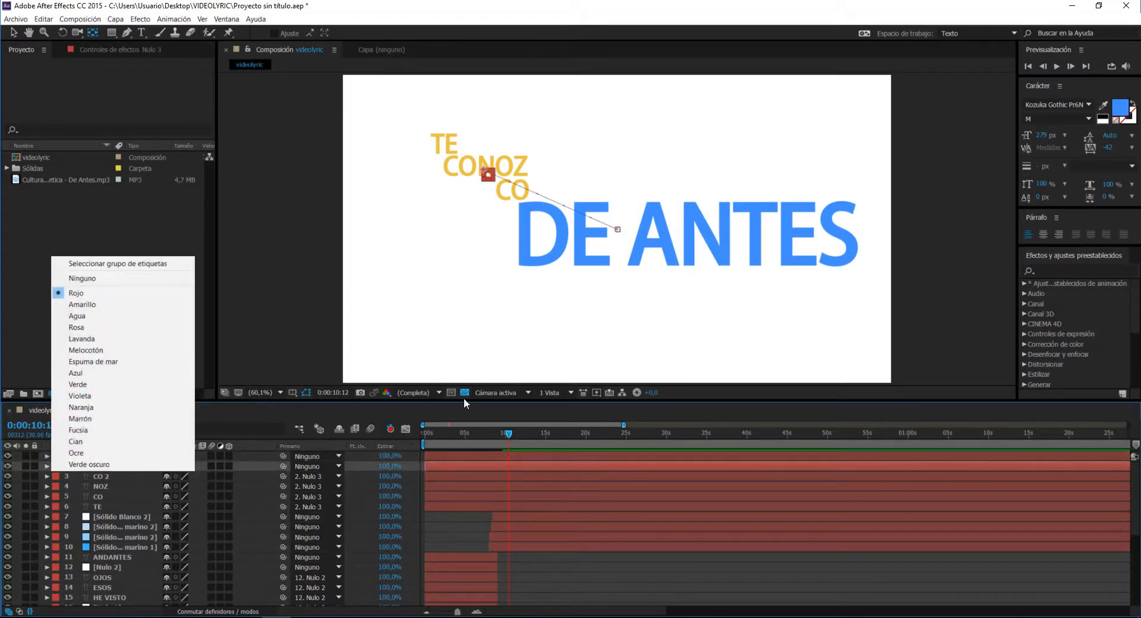
left_click_drag(483, 430, 519, 441)
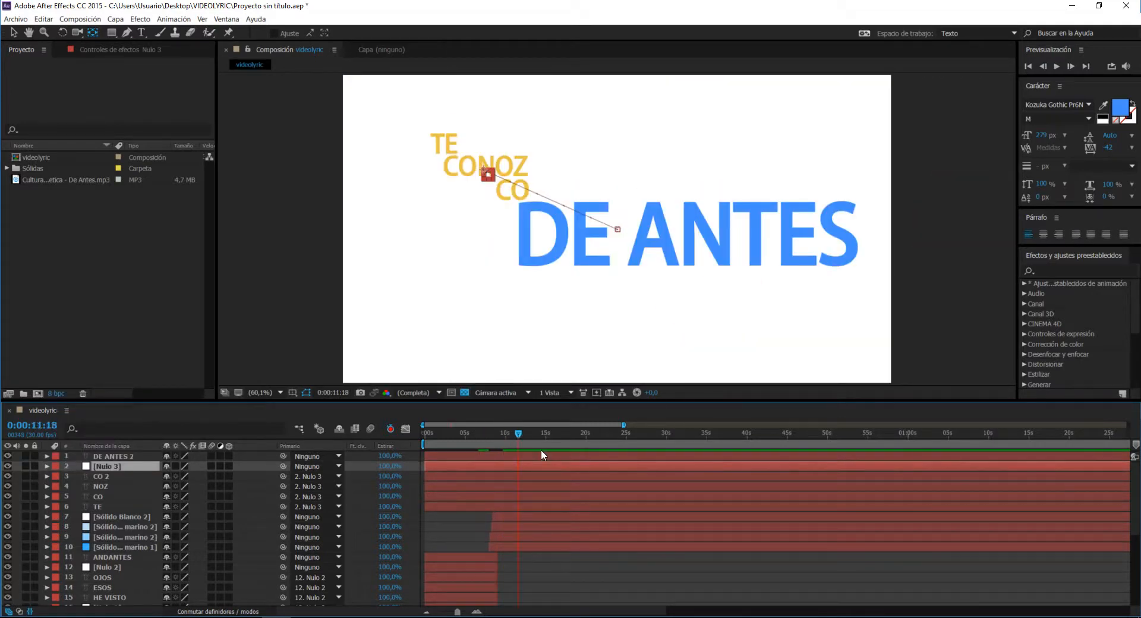